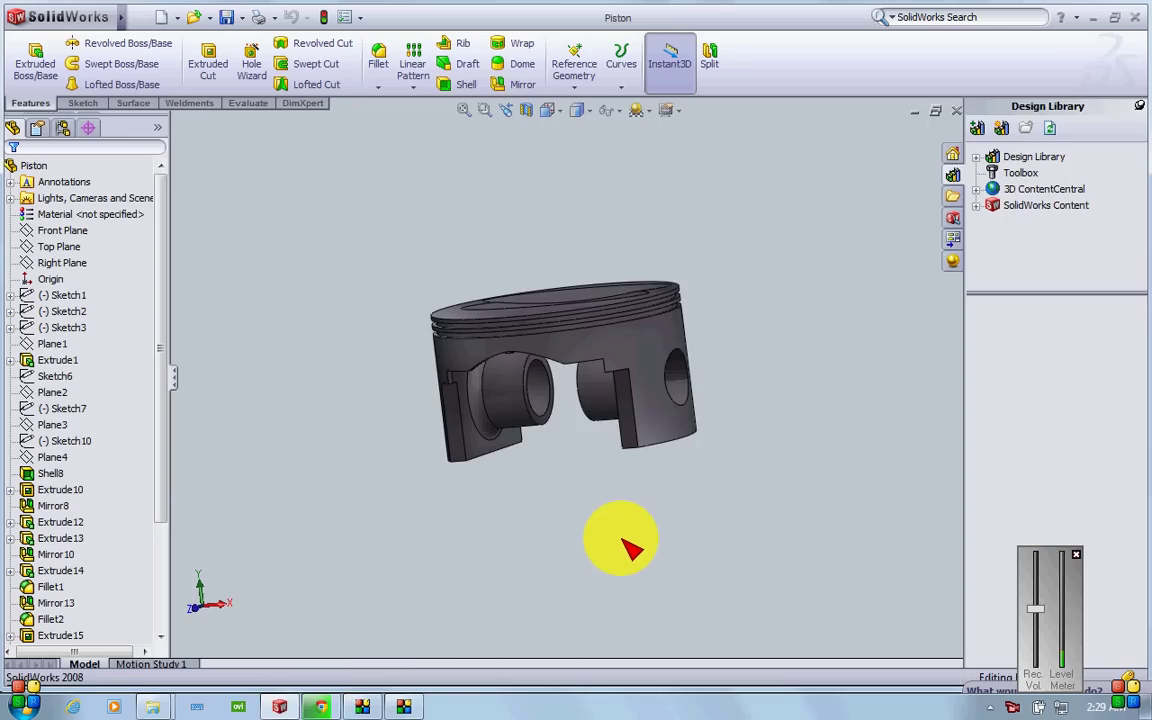
{"action": "middle_click_drag", "start_coordinate": [627, 548], "coordinate": [692, 555]}
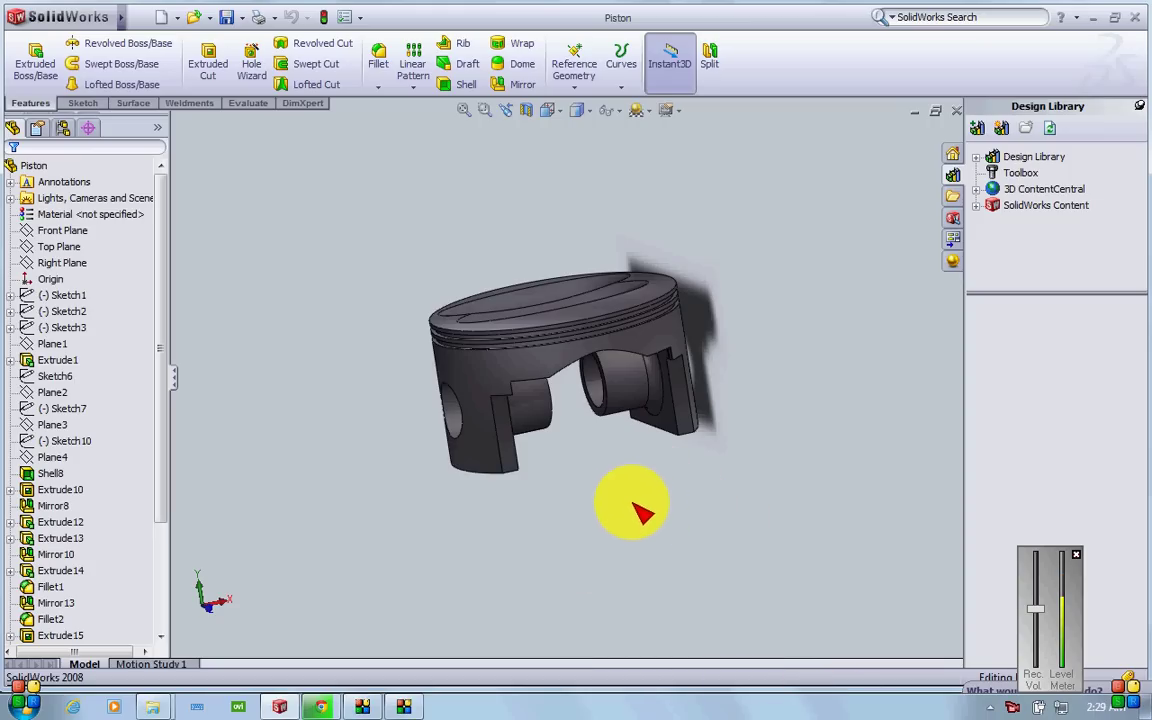
{"action": "scroll", "coordinate": [578, 448], "scroll_direction": "down", "scroll_amount": 1}
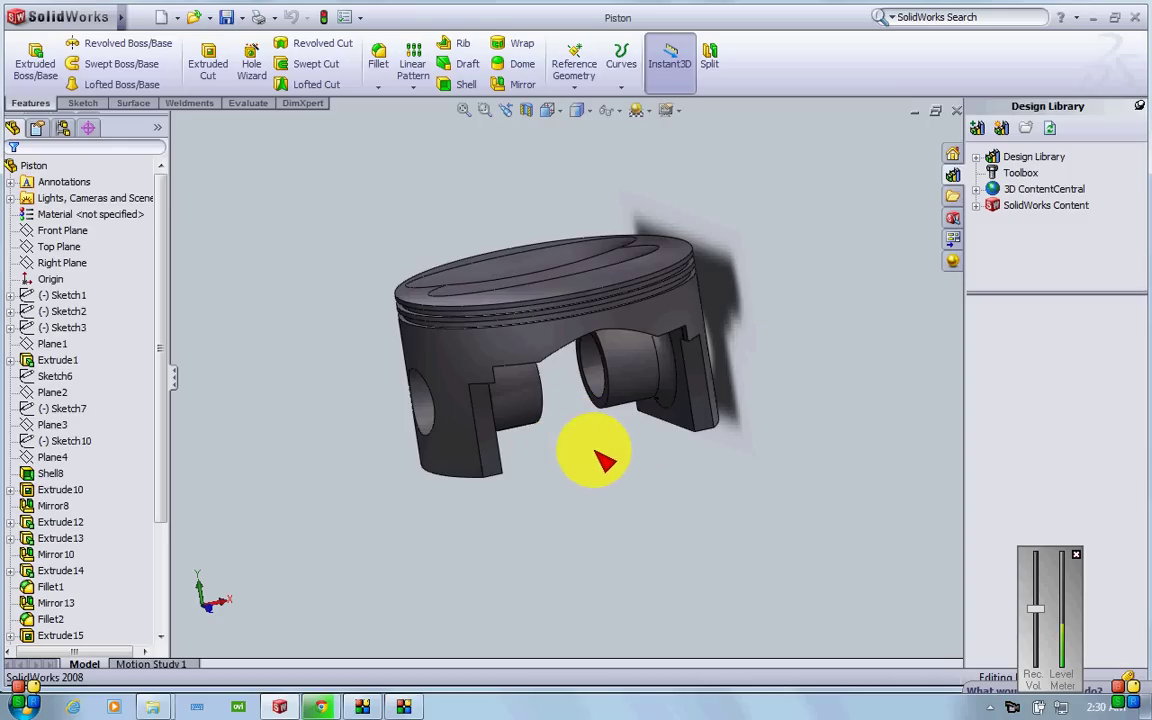
{"action": "middle_click_drag", "start_coordinate": [586, 527], "coordinate": [591, 473]}
{"action": "scroll", "coordinate": [592, 472], "scroll_direction": "up", "scroll_amount": 2}
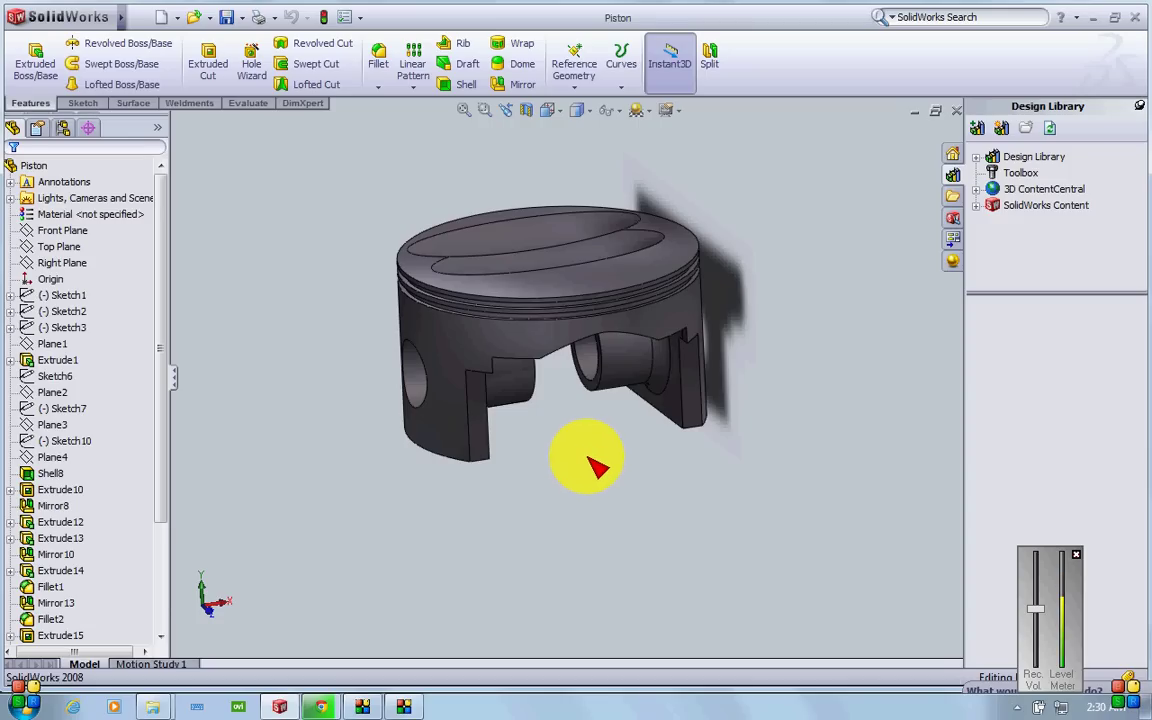
- Minimize the Piston document and create a new part document
{"action": "left_click", "coordinate": [918, 114]}
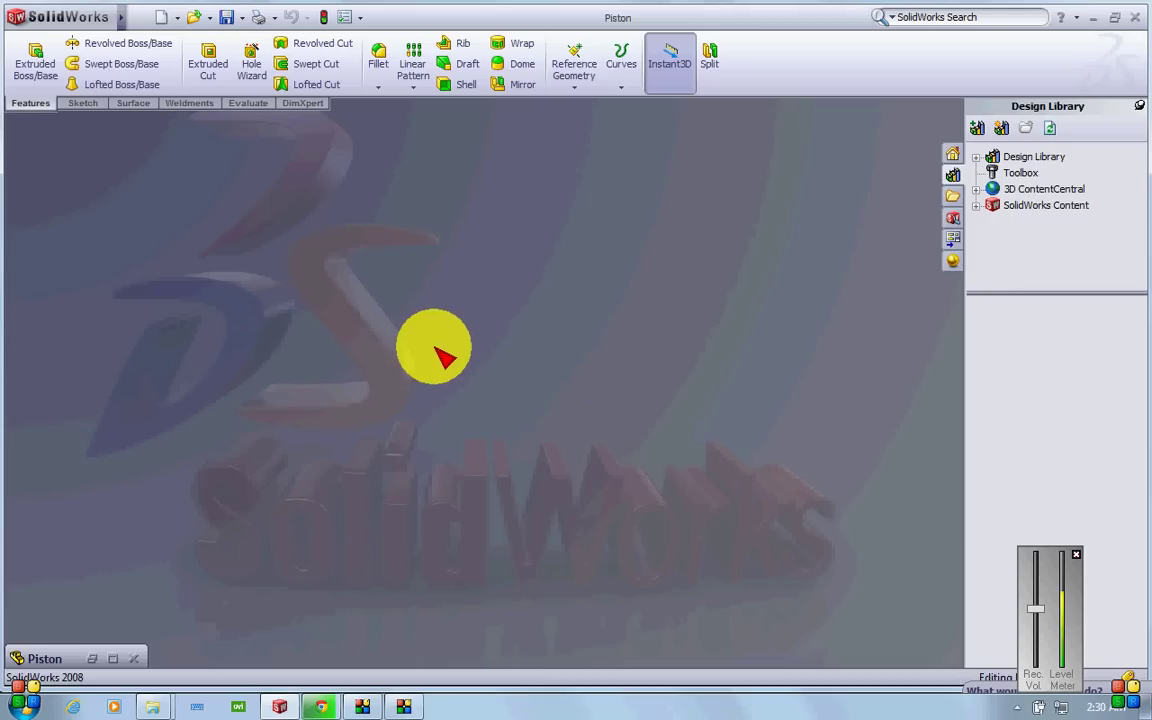
{"action": "left_click", "coordinate": [163, 17]}
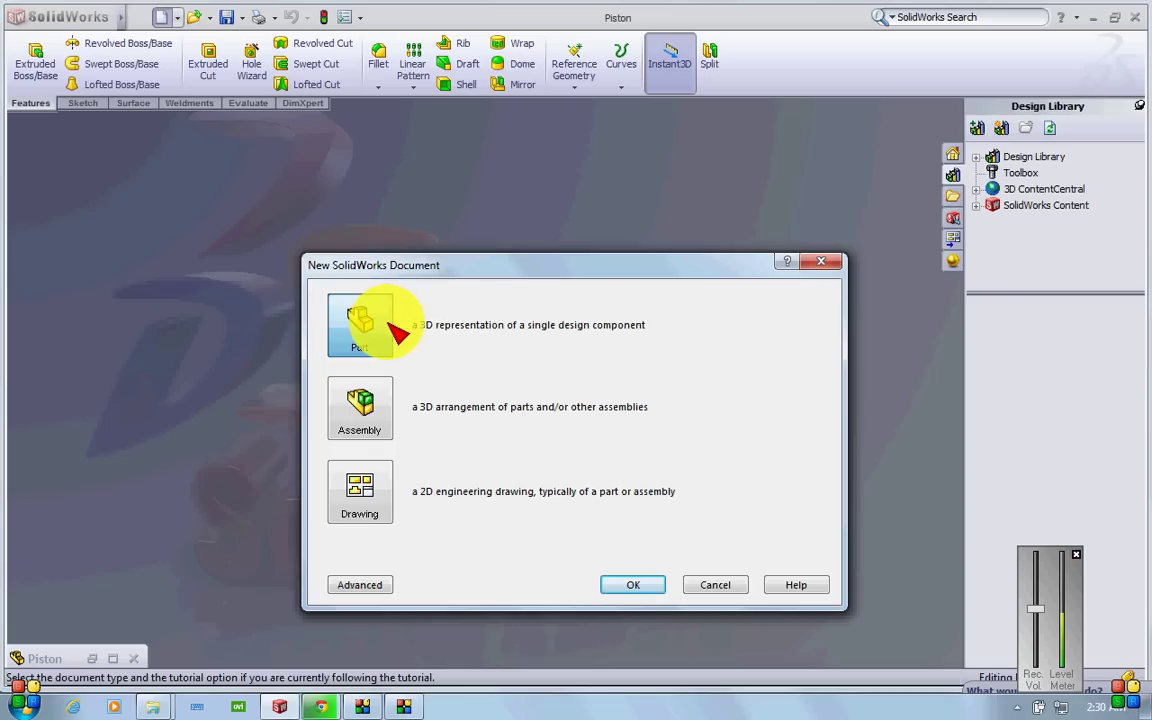
{"action": "left_click", "coordinate": [357, 316]}
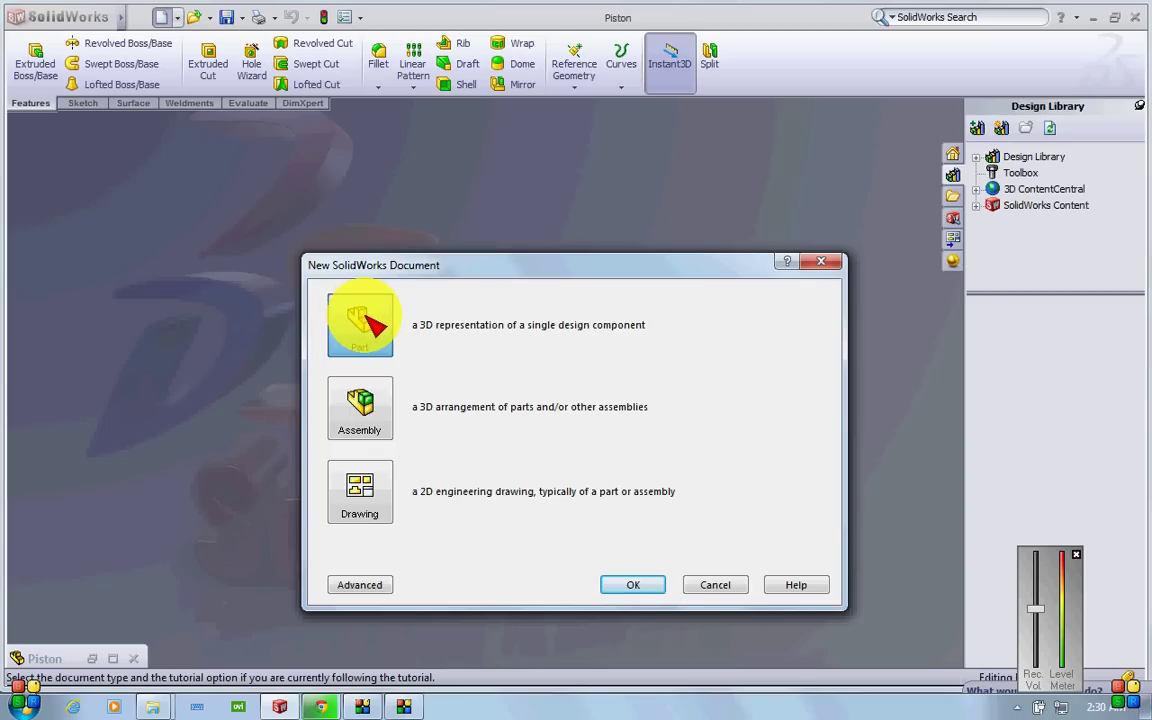
{"action": "left_click", "coordinate": [624, 586]}
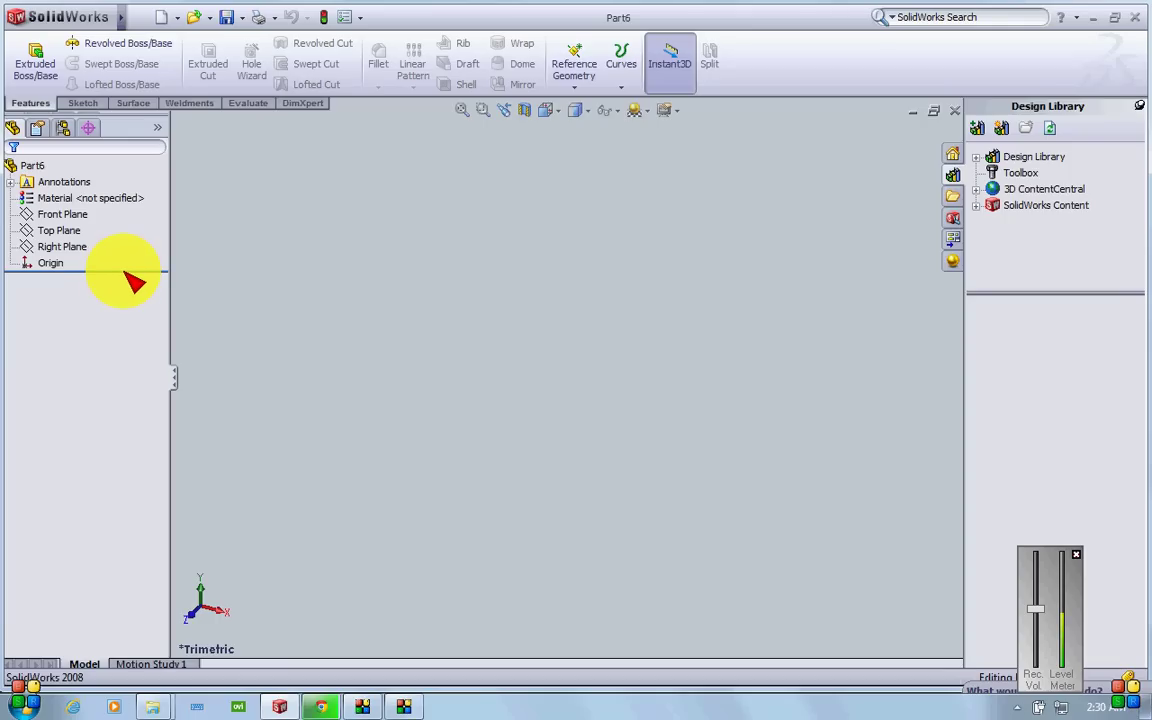
- Start a sketch on the Top Plane and draw a circle of about 36.9 mm radius centred on the origin
{"action": "left_click", "coordinate": [76, 104]}
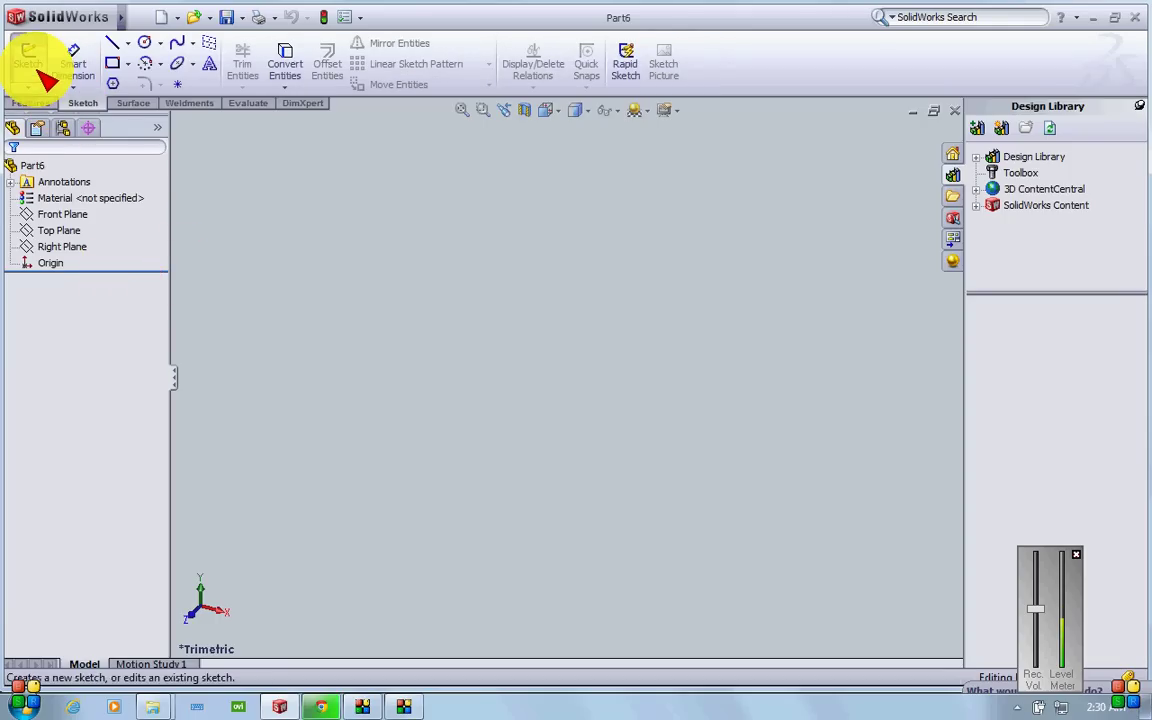
{"action": "left_click", "coordinate": [40, 68]}
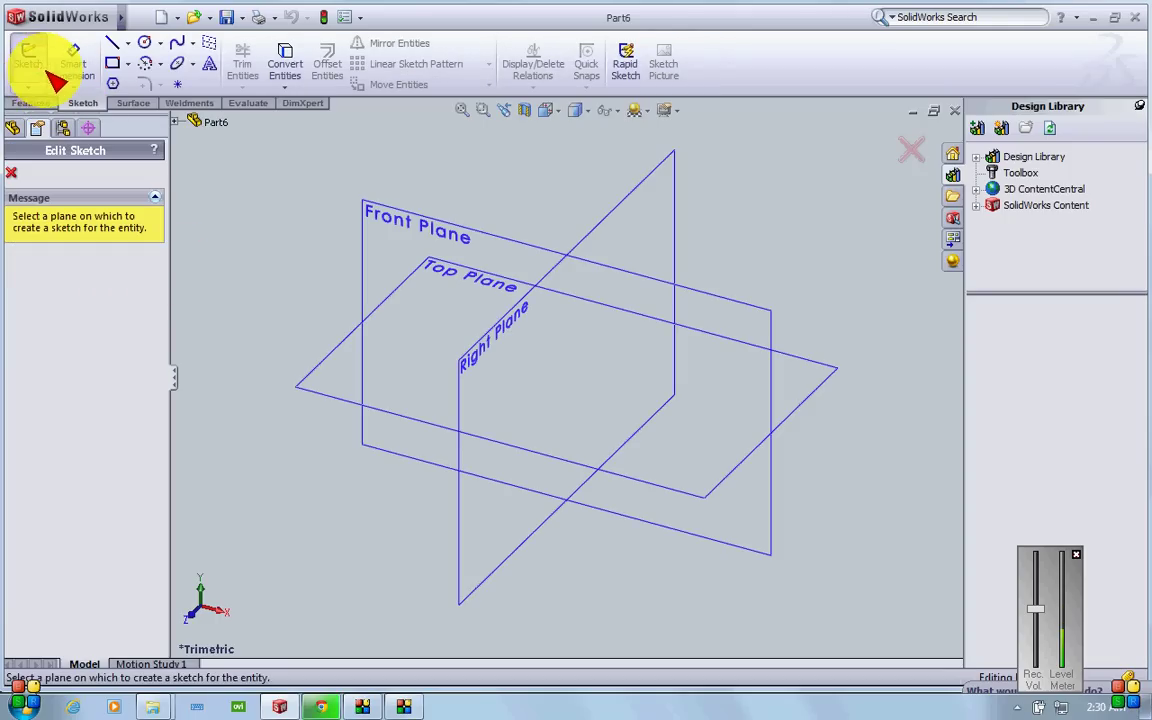
{"action": "left_click", "coordinate": [449, 274]}
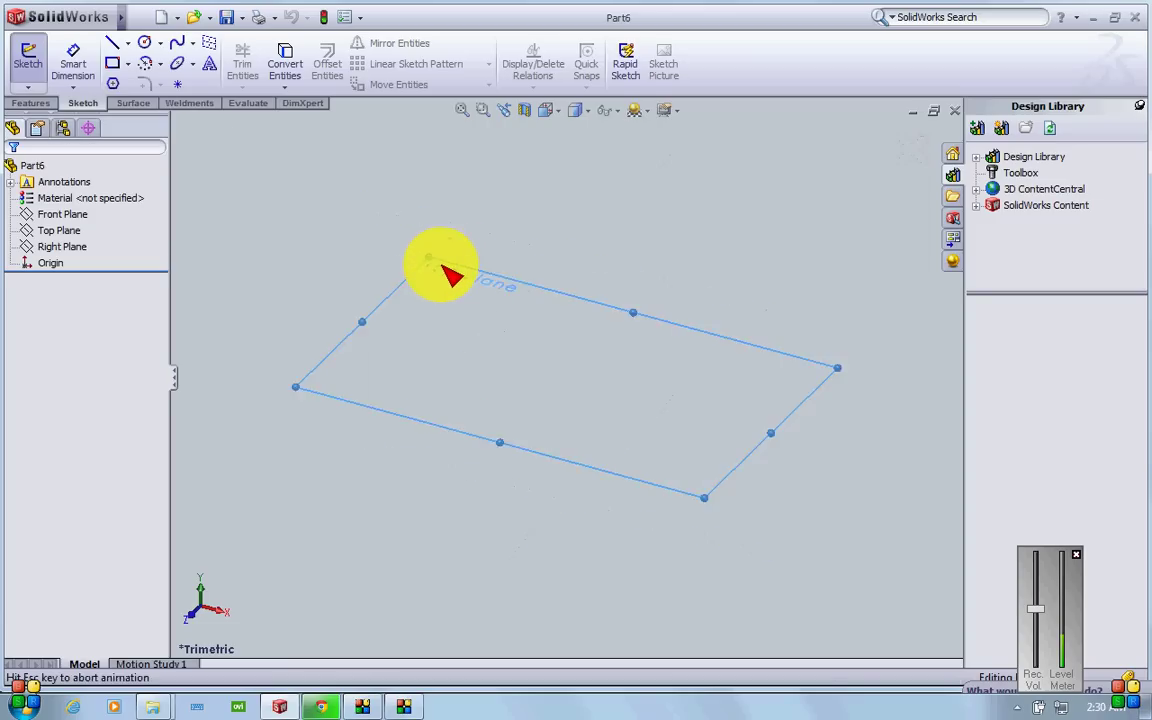
{"action": "left_click", "coordinate": [145, 44]}
{"action": "left_click", "coordinate": [567, 377]}
{"action": "left_click", "coordinate": [541, 474]}
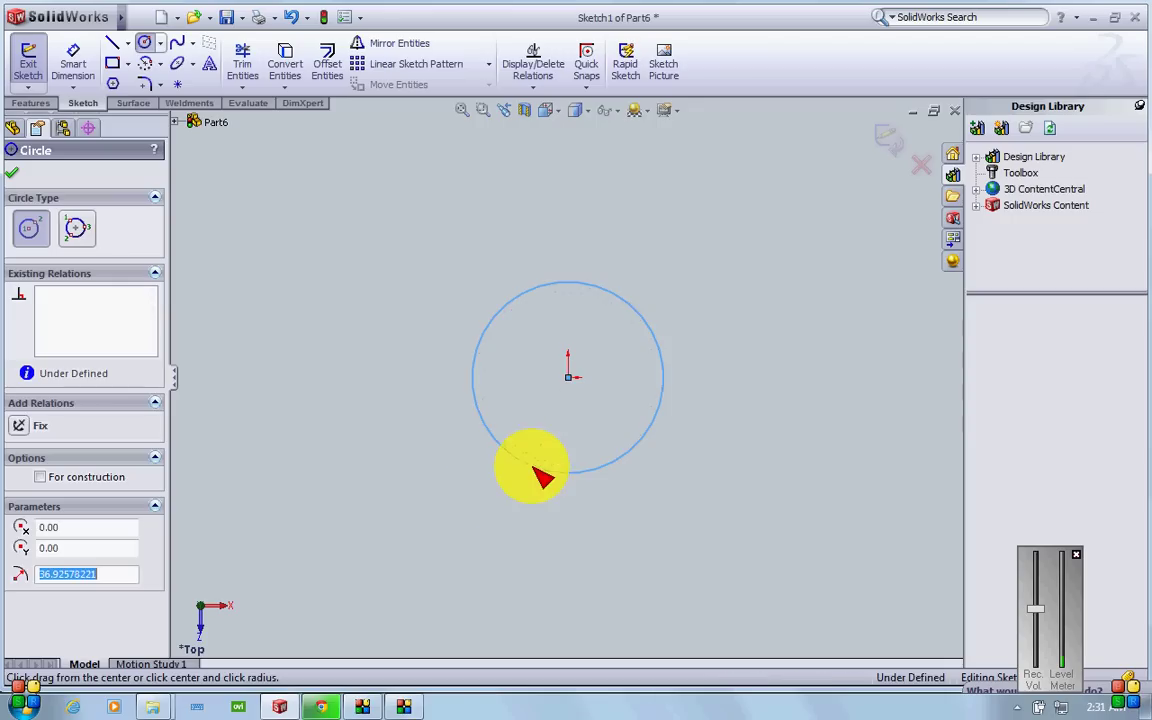
- Dimension the circle's diameter as 70 mm and exit the sketch
{"action": "left_click", "coordinate": [95, 70]}
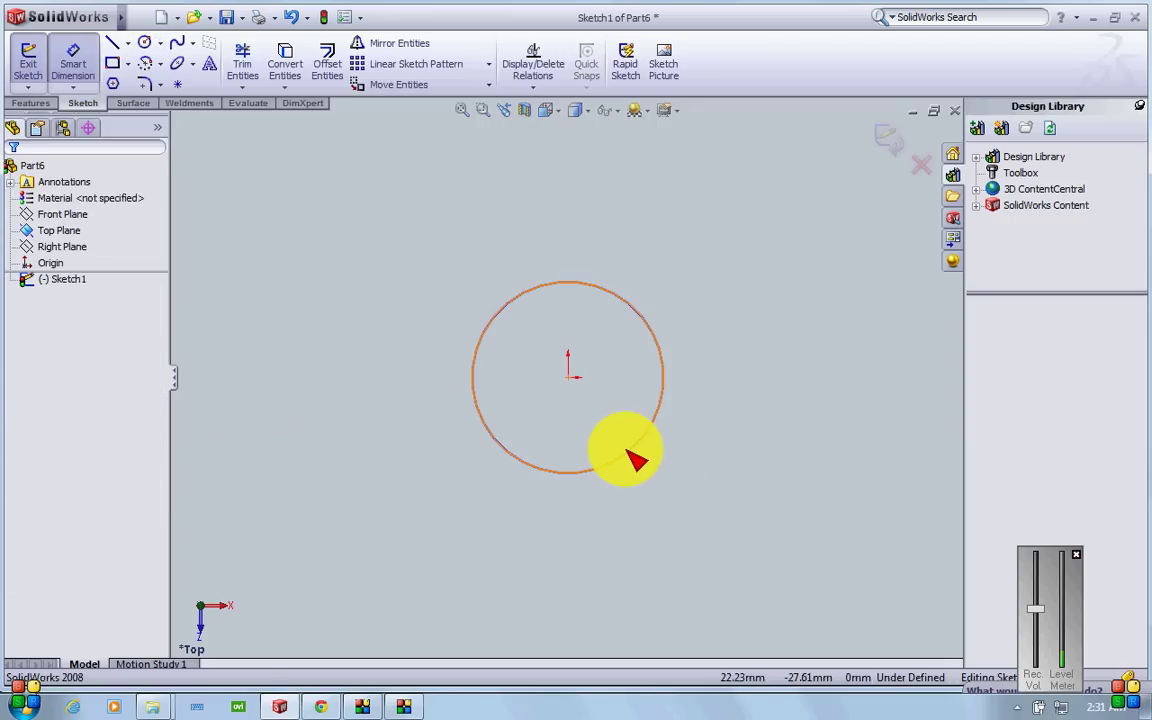
{"action": "left_click", "coordinate": [630, 458]}
{"action": "left_click", "coordinate": [688, 522]}
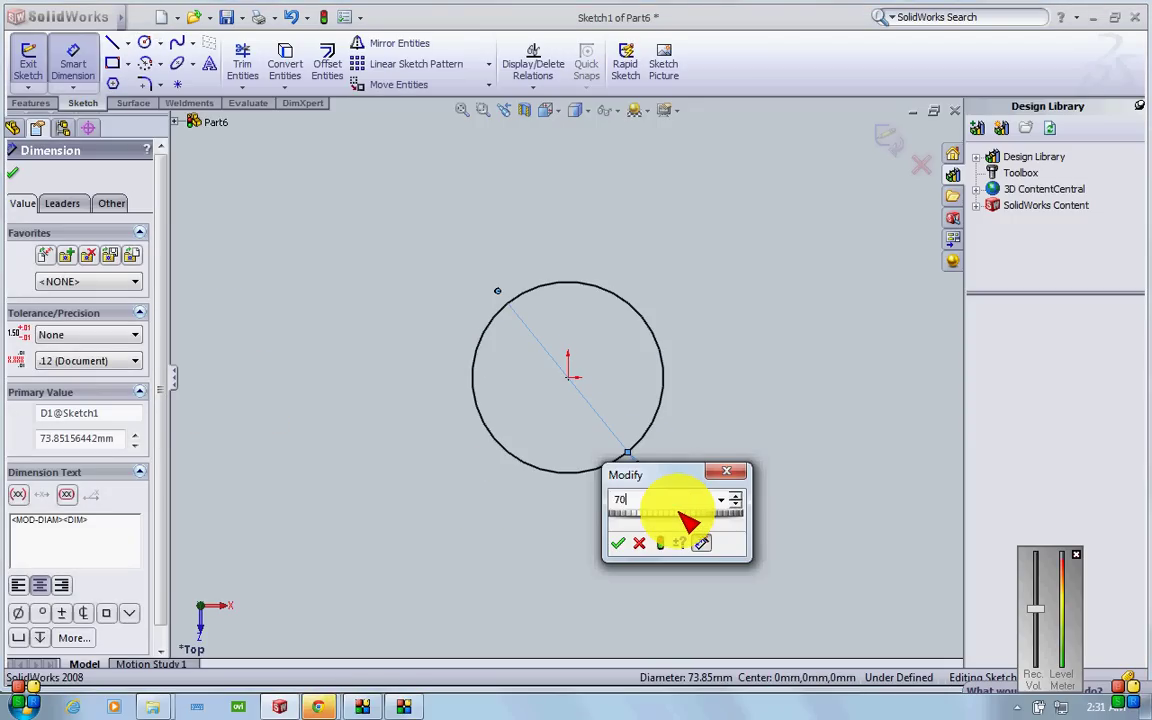
{"action": "key", "text": "Return"}
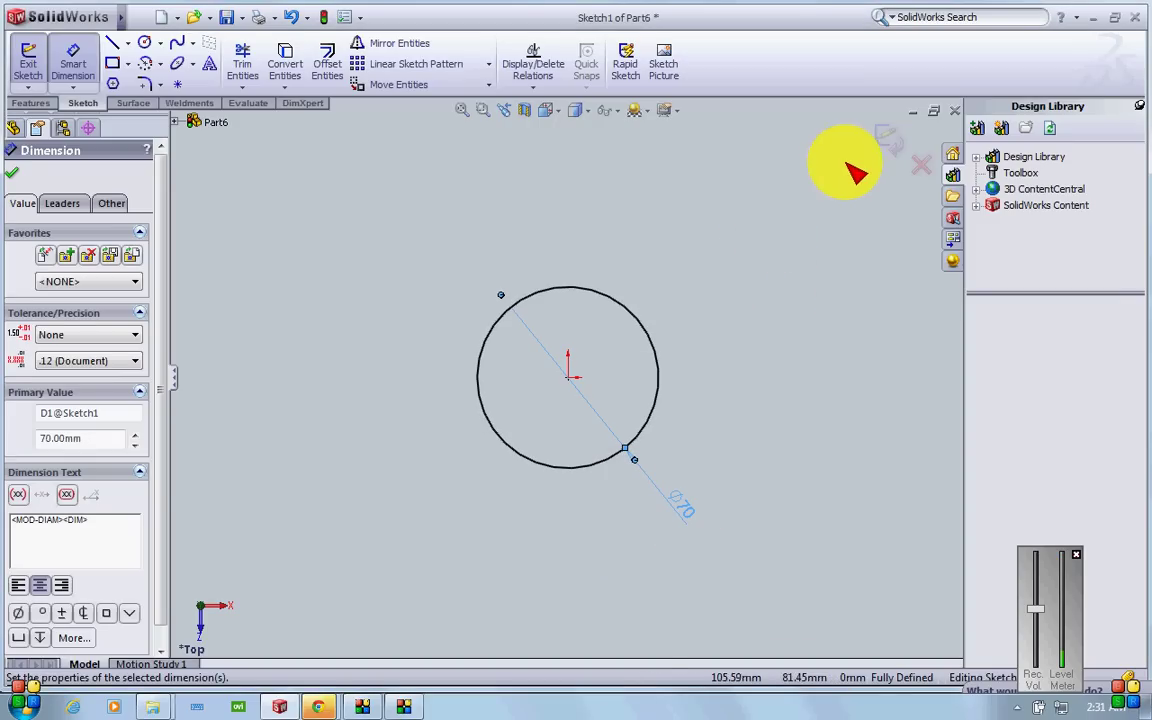
{"action": "left_click", "coordinate": [886, 137]}
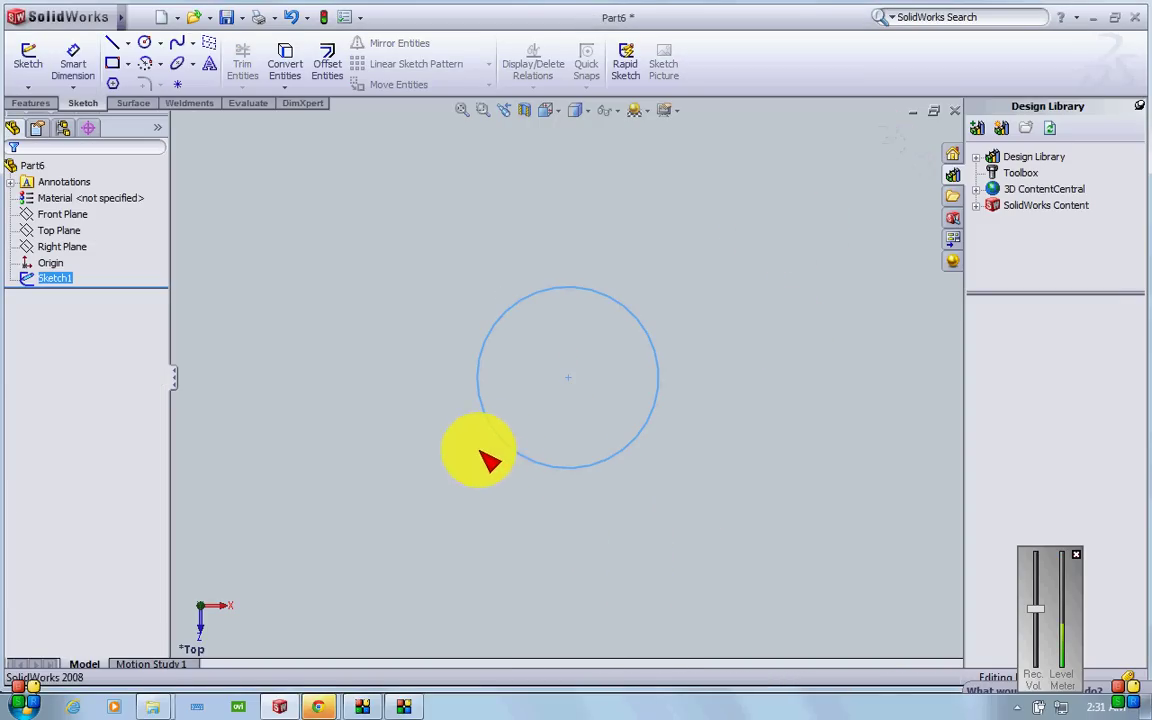
- Extrude the circle sketch as a blind boss 60 mm deep
{"action": "left_click", "coordinate": [38, 104]}
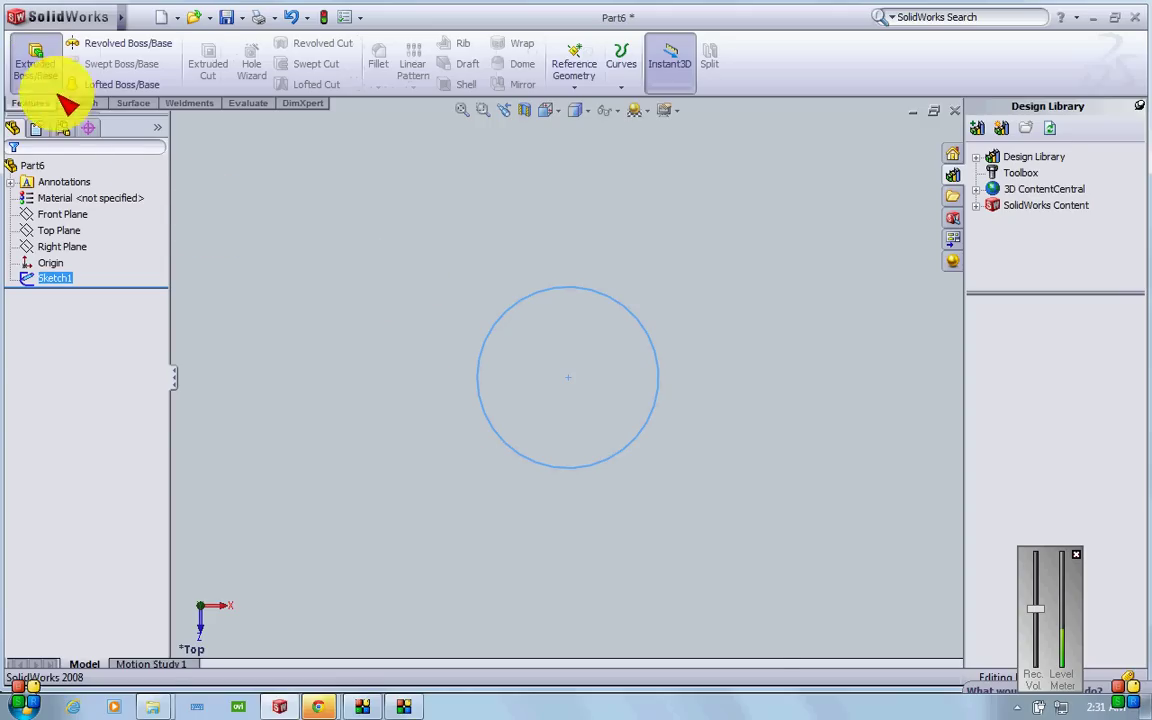
{"action": "left_click", "coordinate": [46, 66]}
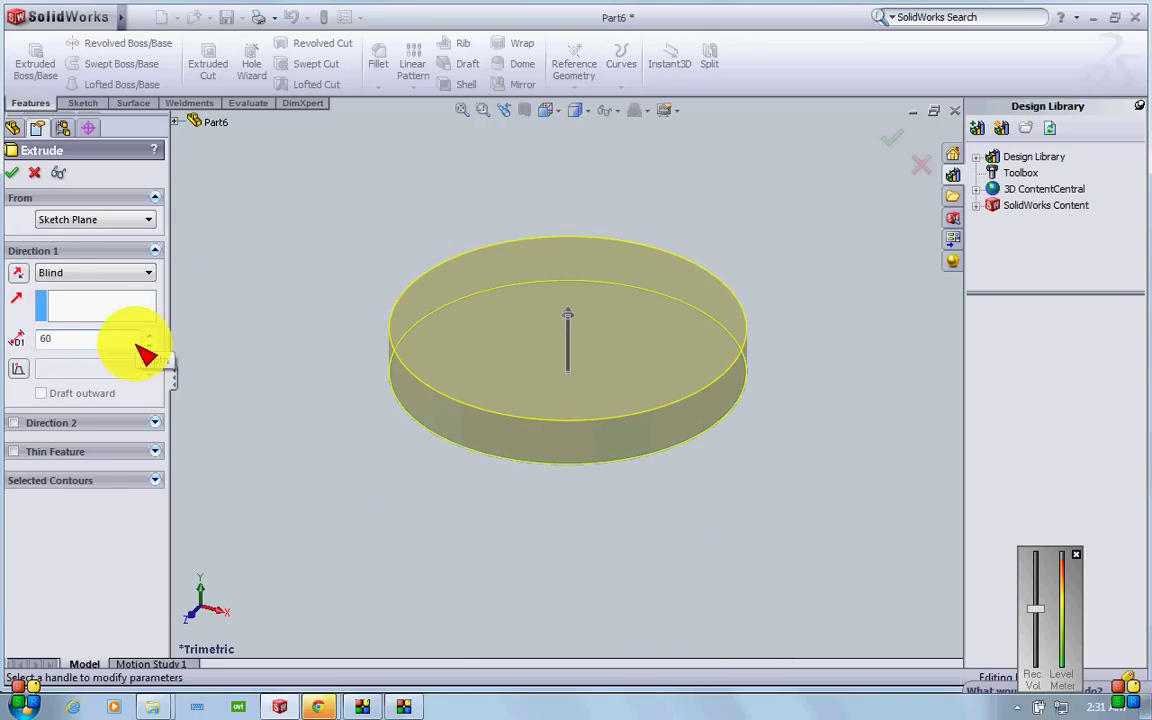
{"action": "type", "text": "60"}
{"action": "key", "text": "Return"}
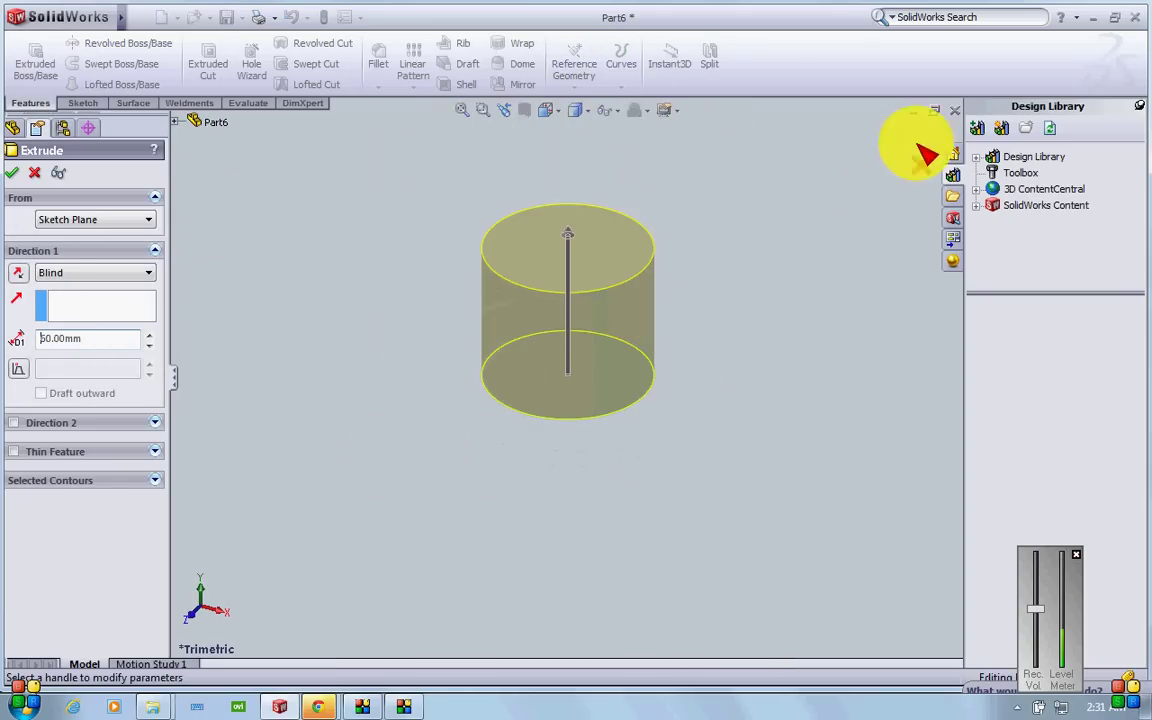
{"action": "left_click", "coordinate": [903, 150]}
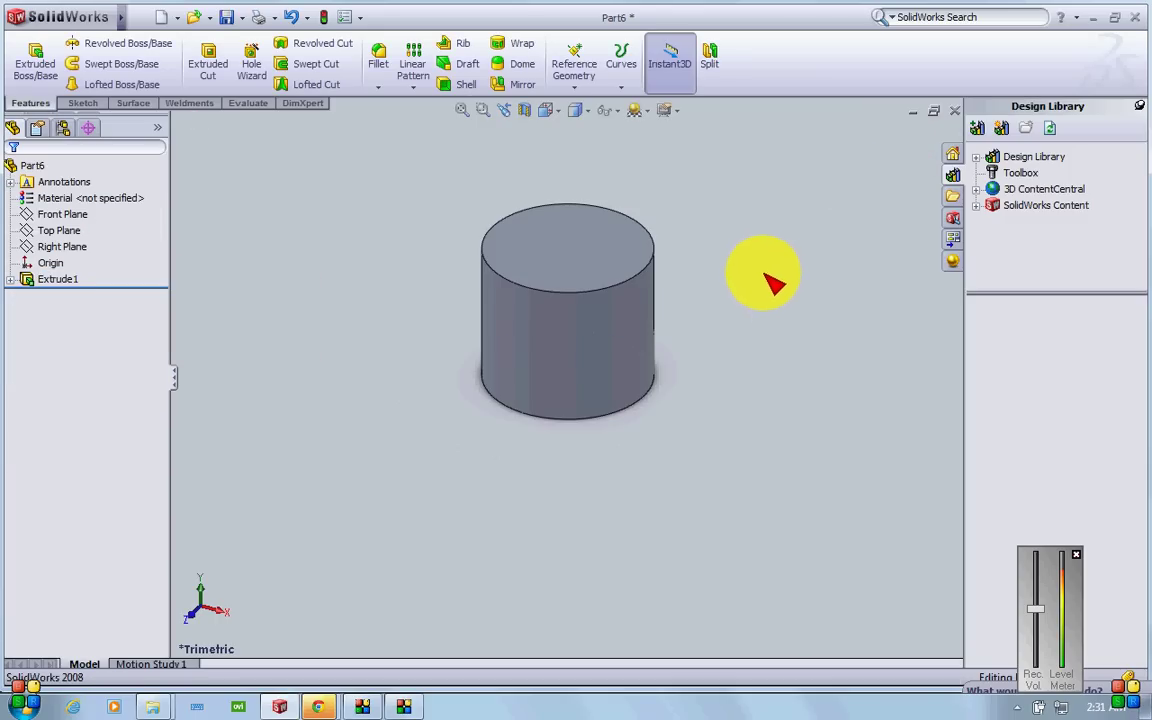
- Shell the cylinder to a 5 mm wall thickness with its bottom face removed and the preview shown
{"action": "middle_click_drag", "start_coordinate": [764, 269], "coordinate": [615, 316]}
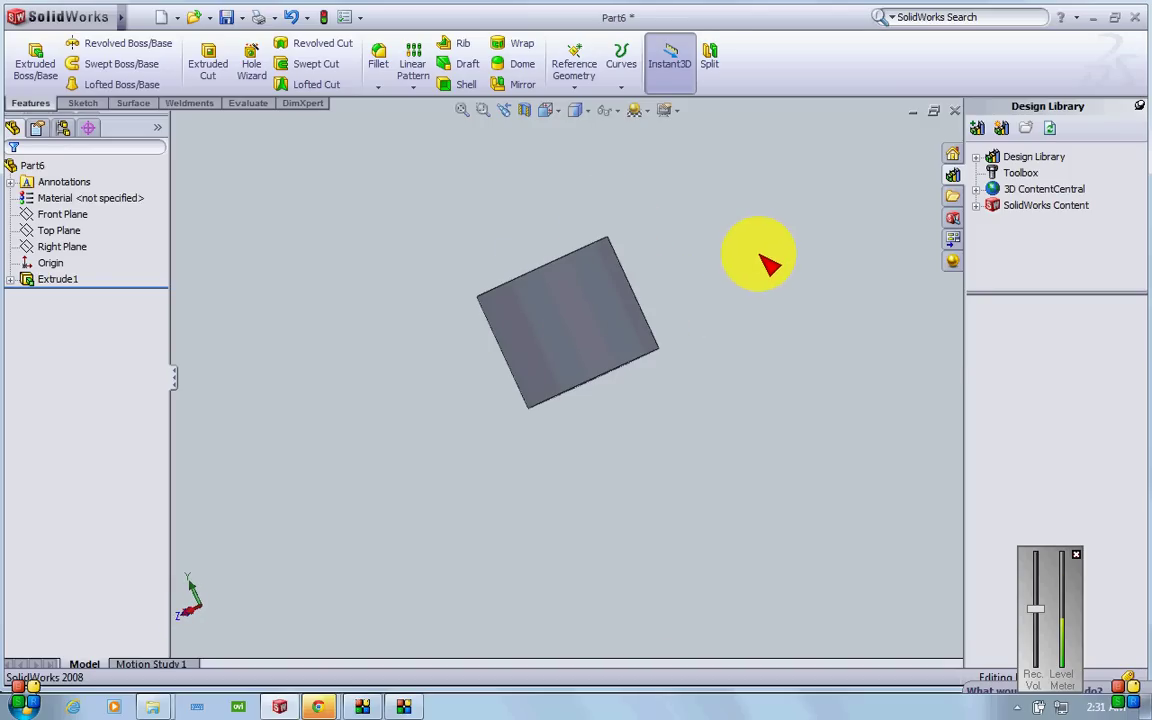
{"action": "middle_click_drag", "start_coordinate": [767, 263], "coordinate": [723, 221]}
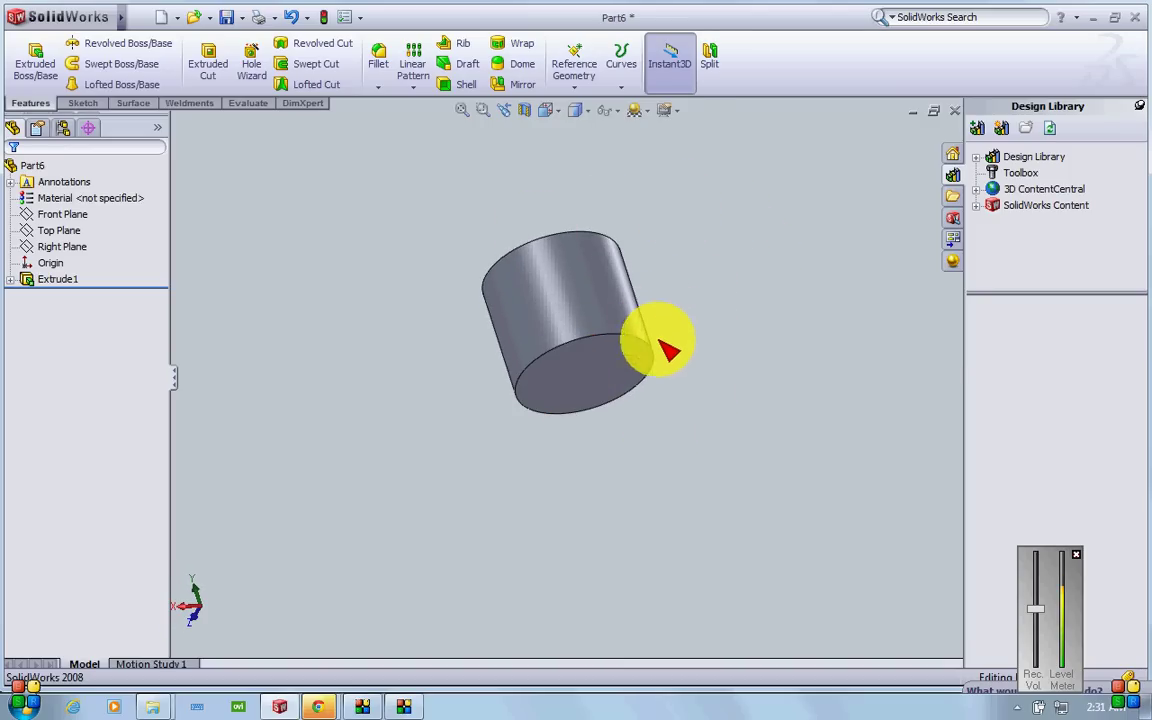
{"action": "middle_click_drag", "start_coordinate": [742, 285], "coordinate": [734, 334]}
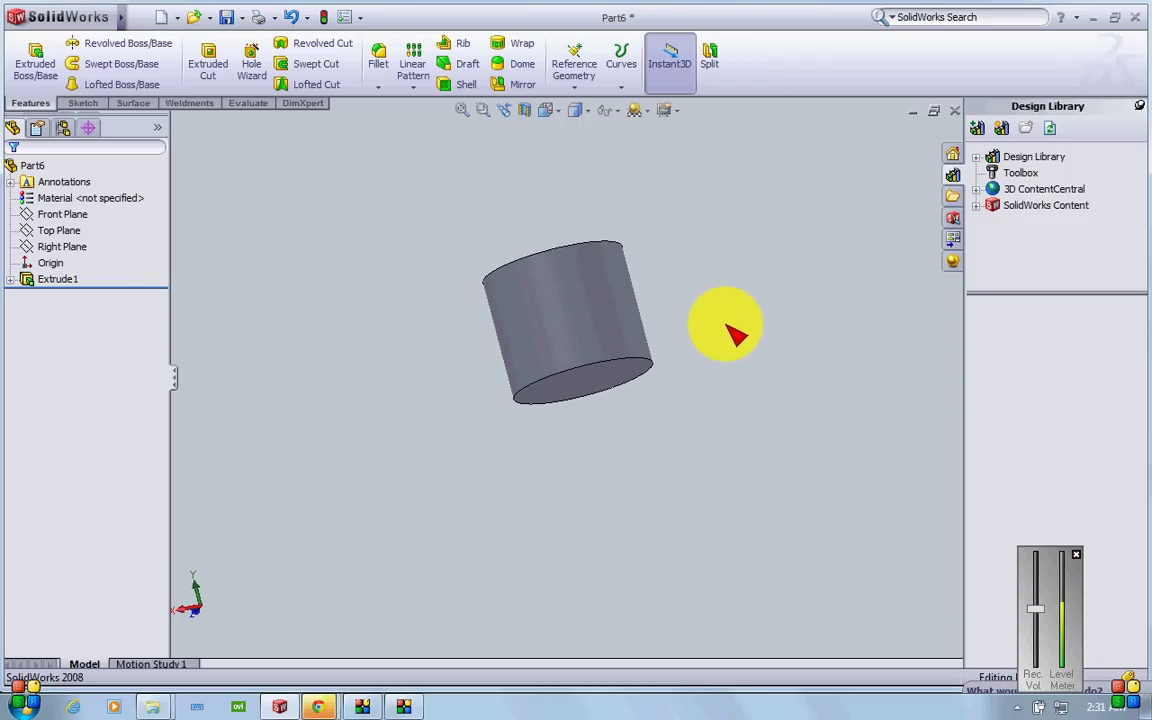
{"action": "left_click", "coordinate": [640, 373]}
{"action": "middle_click_drag", "start_coordinate": [770, 277], "coordinate": [733, 231]}
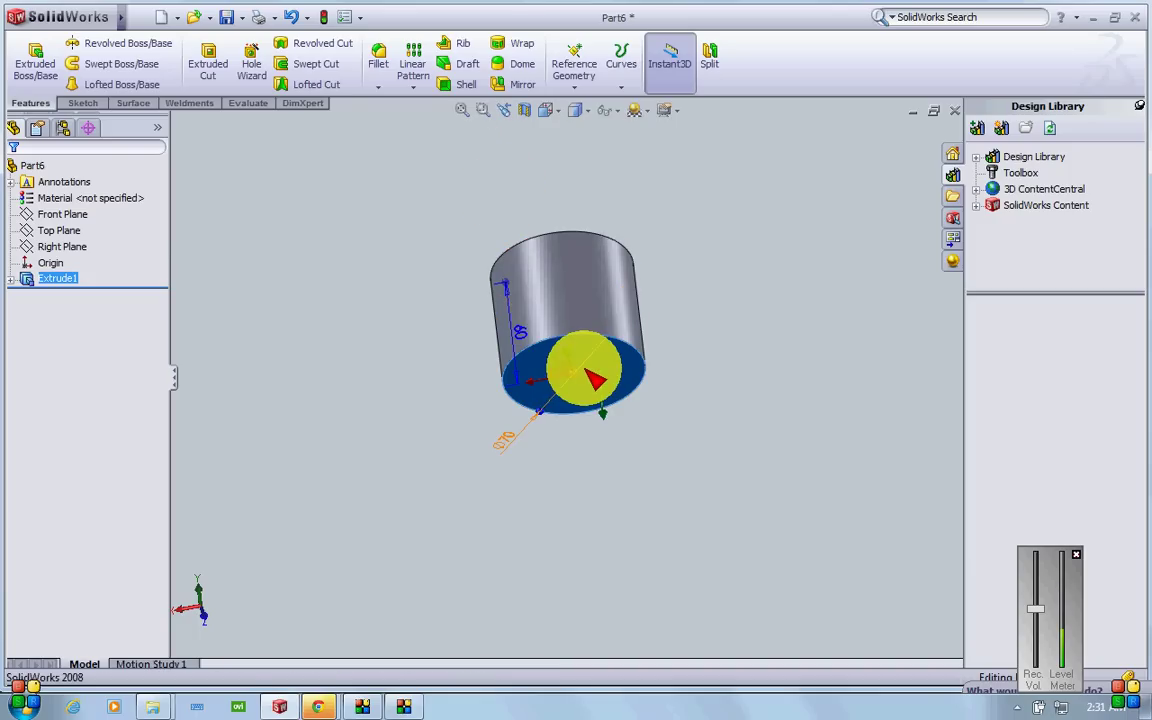
{"action": "left_click", "coordinate": [466, 86]}
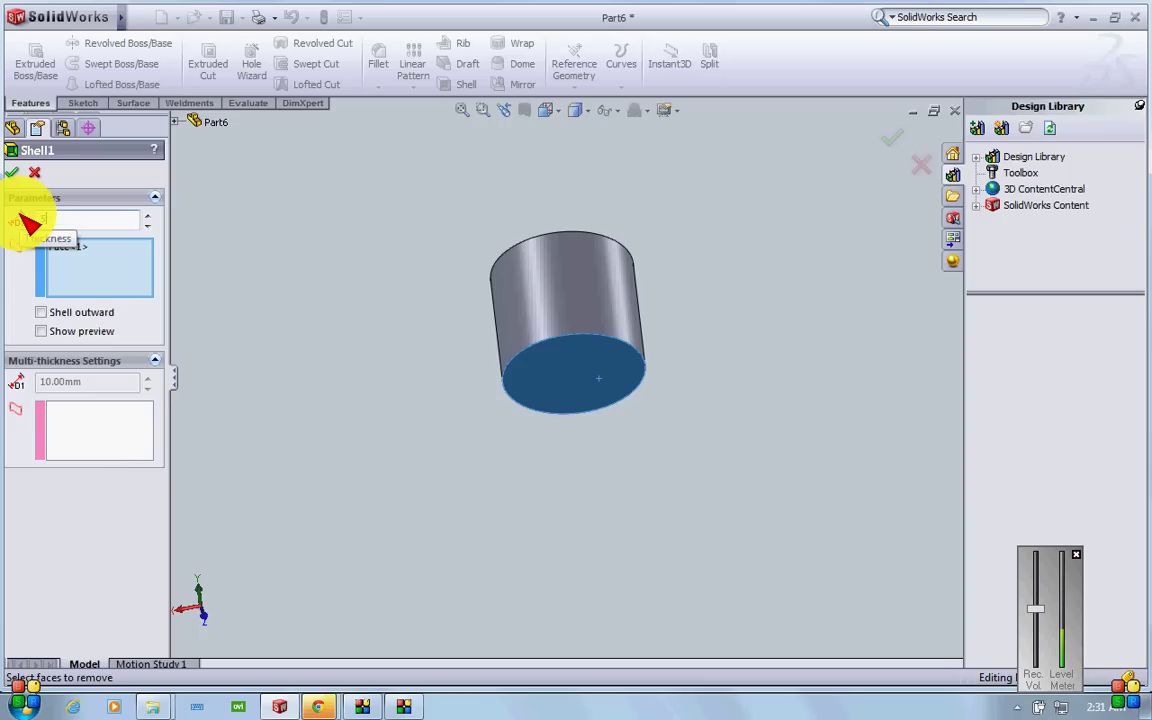
{"action": "left_click", "coordinate": [76, 331]}
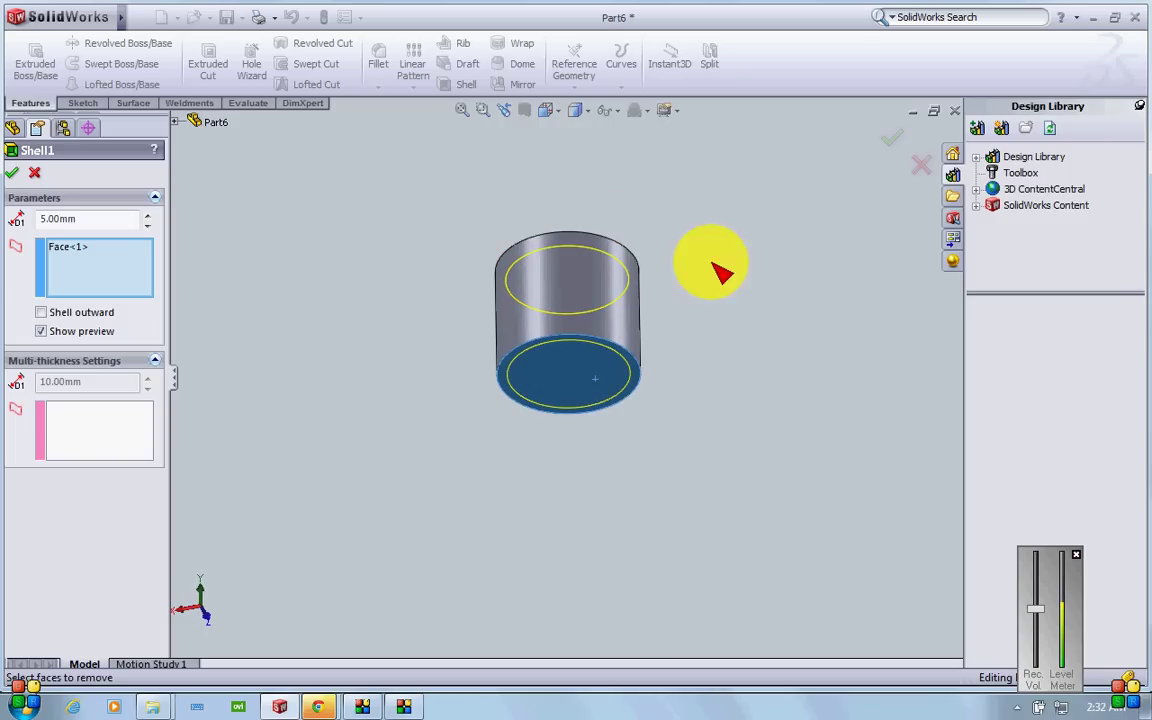
{"action": "left_click", "coordinate": [891, 139]}
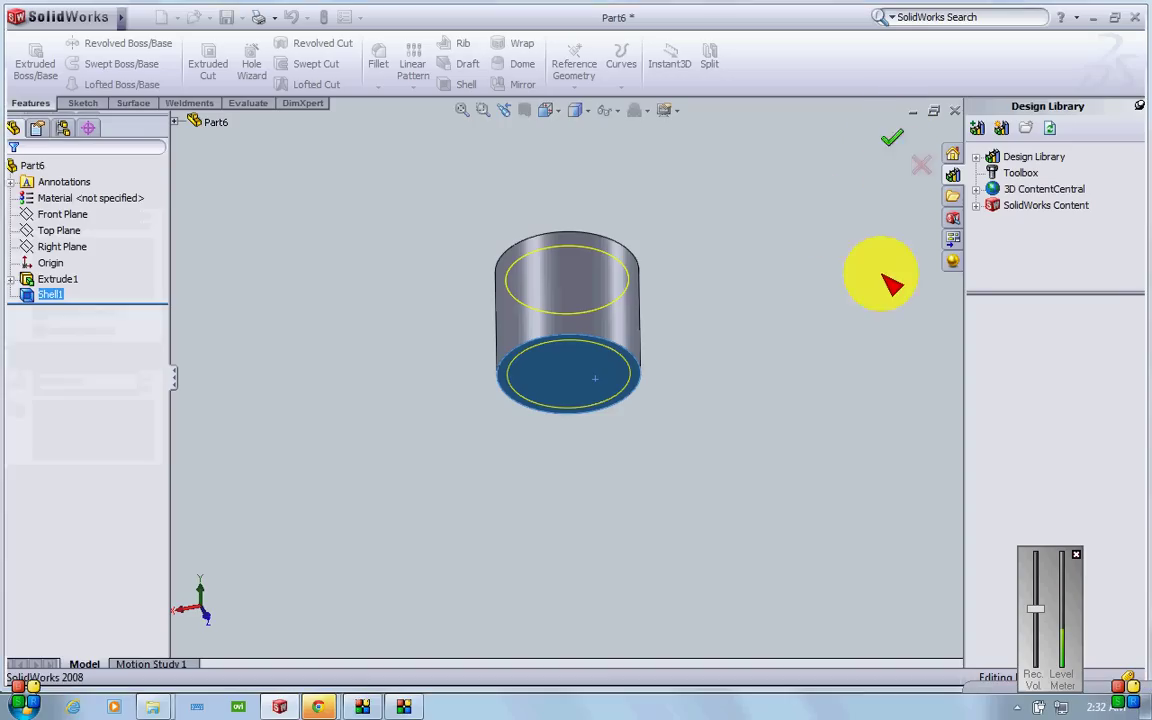
- Start a new sketch on the Front Plane with the view facing that plane
{"action": "middle_click_drag", "start_coordinate": [800, 301], "coordinate": [762, 260]}
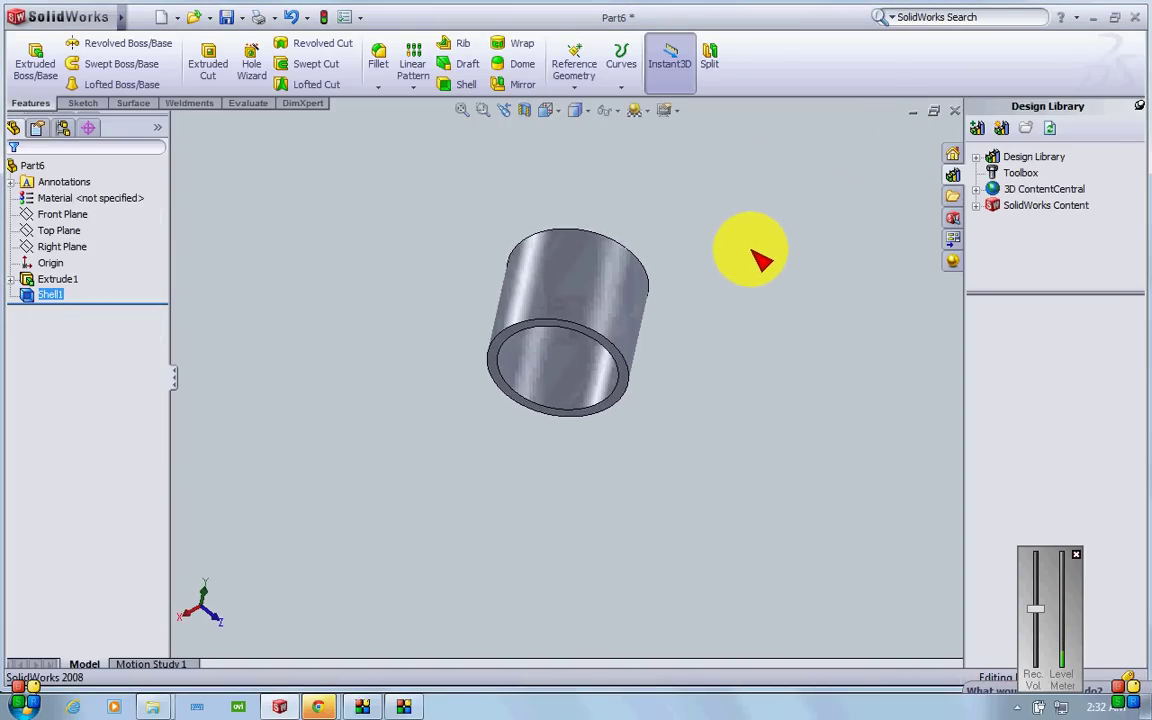
{"action": "middle_click_drag", "start_coordinate": [727, 373], "coordinate": [699, 321]}
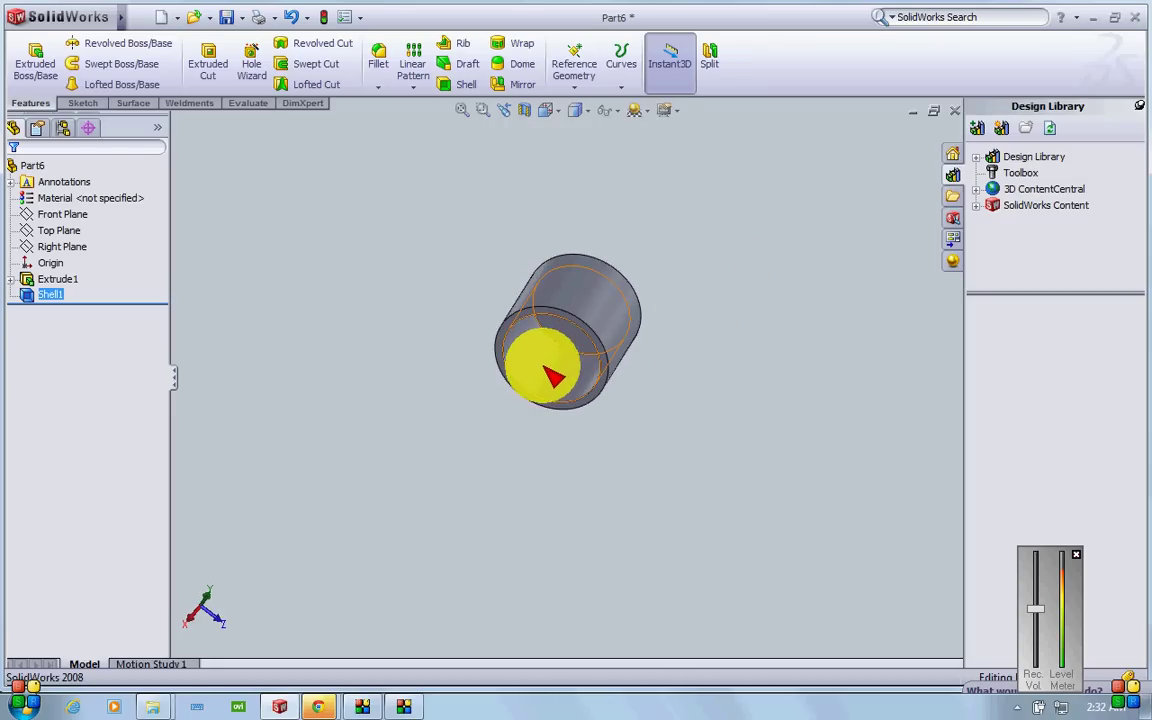
{"action": "middle_click_drag", "start_coordinate": [757, 345], "coordinate": [788, 468]}
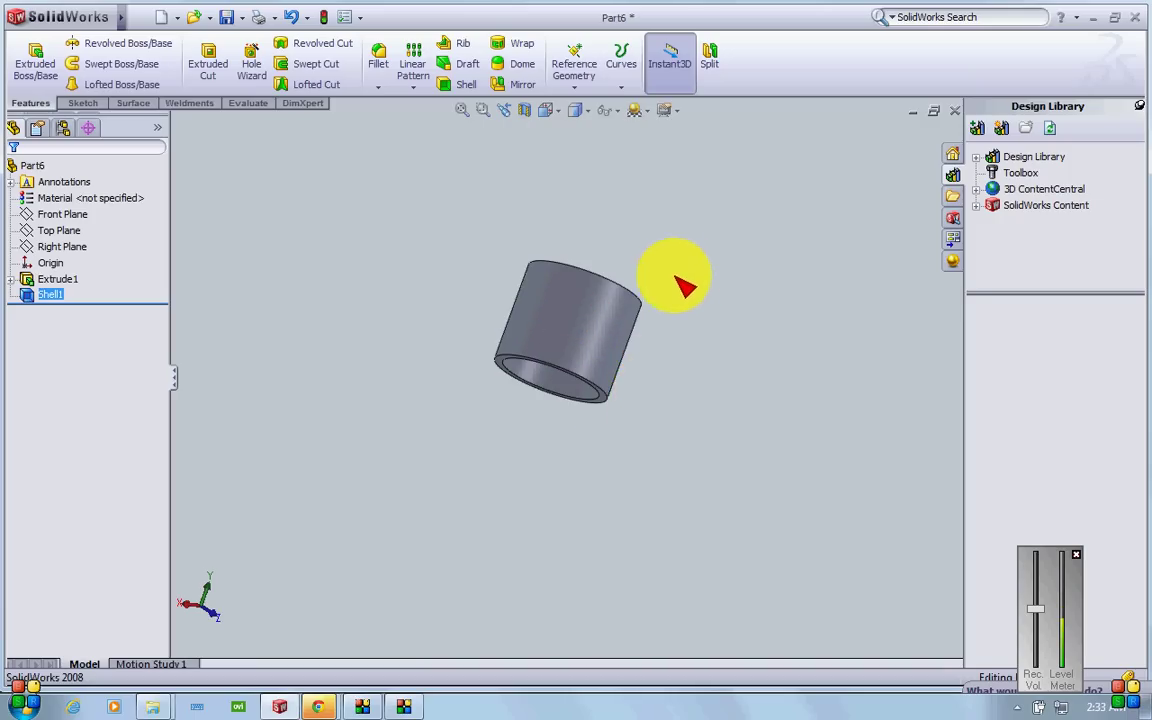
{"action": "middle_click_drag", "start_coordinate": [683, 283], "coordinate": [740, 268]}
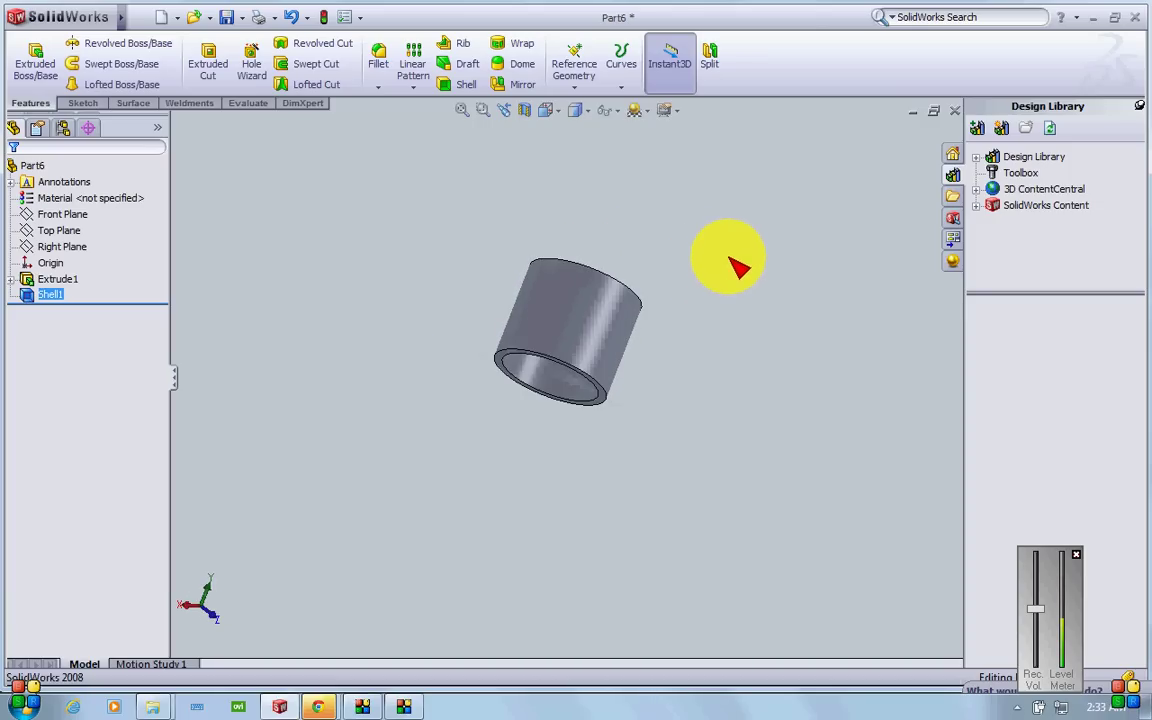
{"action": "left_click", "coordinate": [85, 216]}
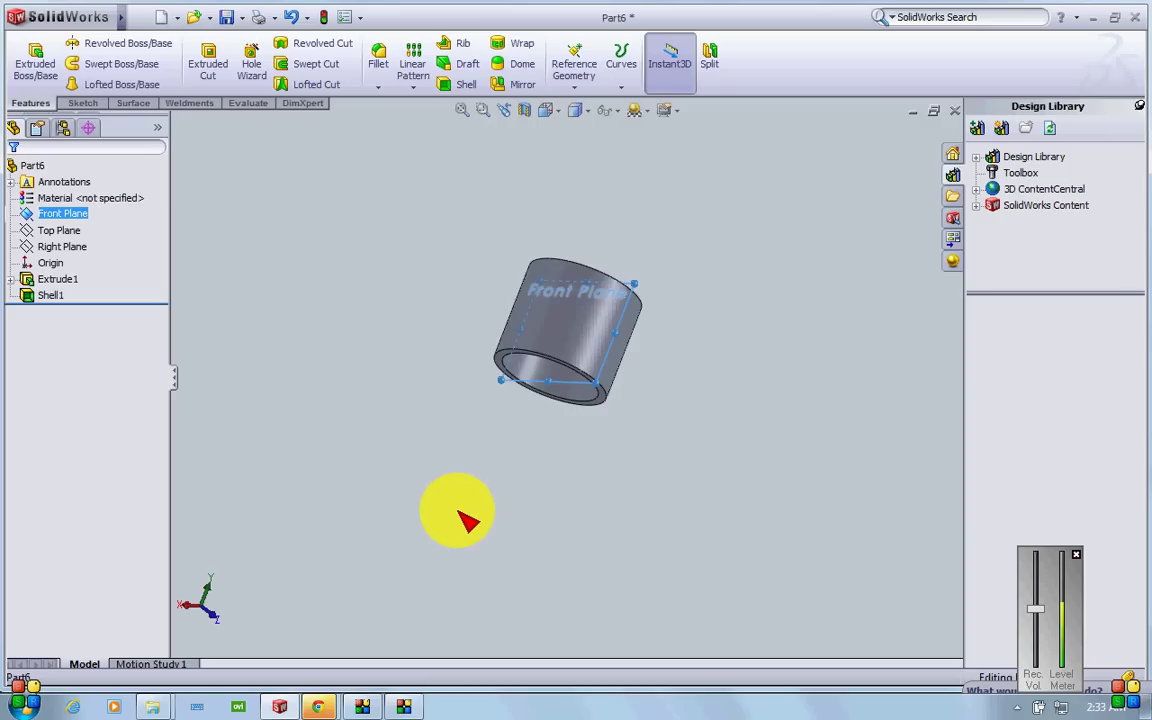
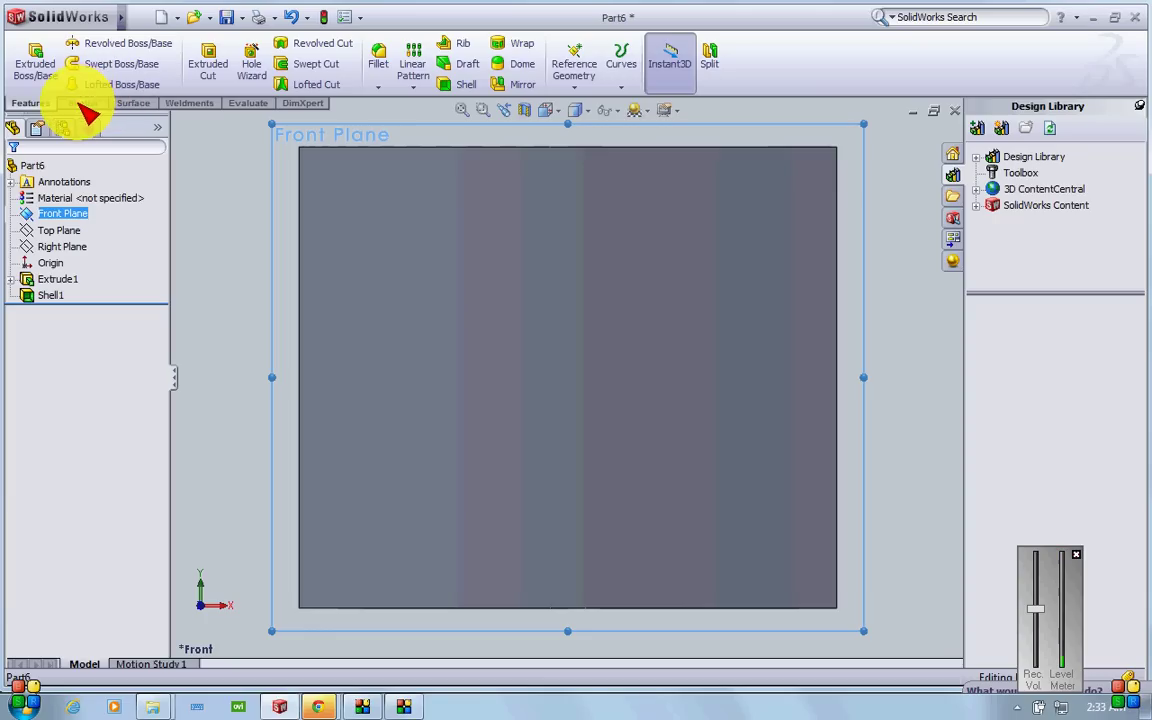
{"action": "left_click", "coordinate": [82, 103]}
{"action": "left_click", "coordinate": [29, 63]}
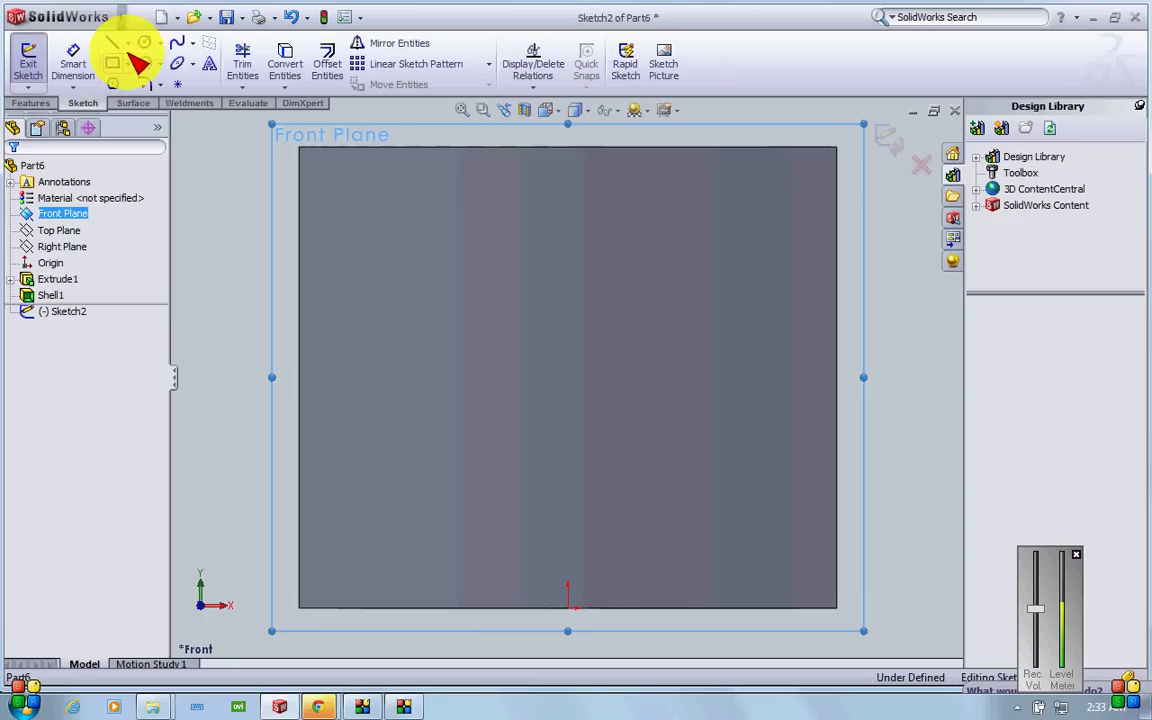
{"action": "left_click", "coordinate": [155, 81]}
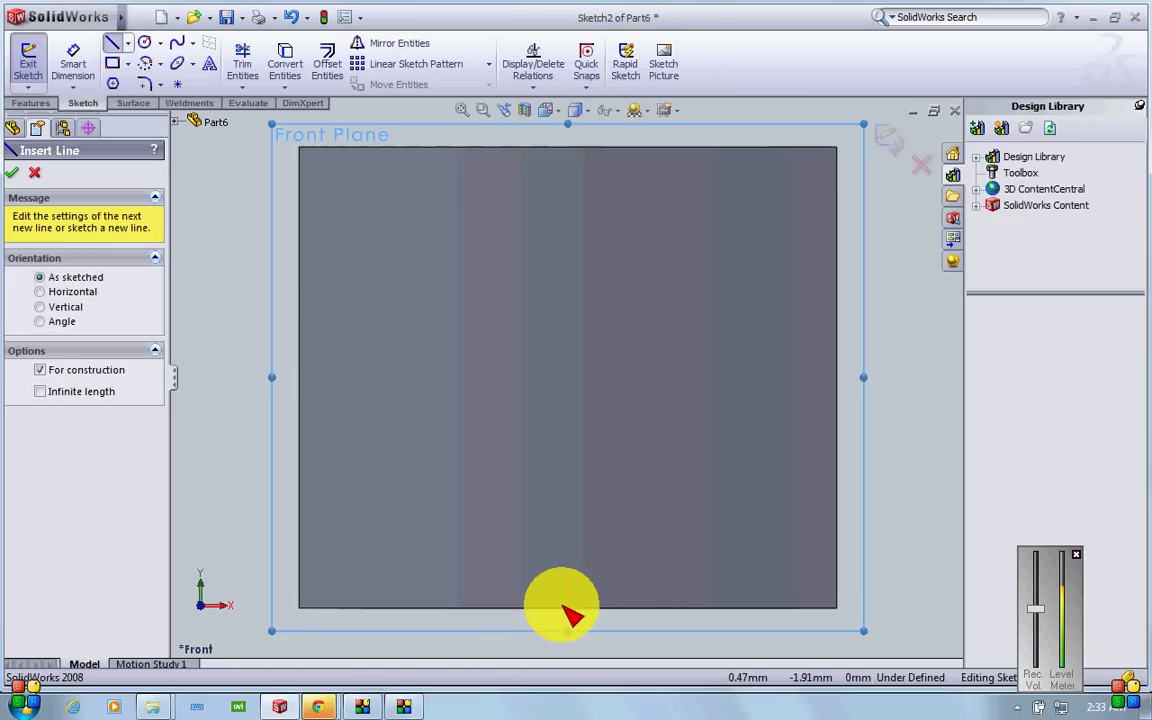
{"action": "left_click", "coordinate": [568, 603]}
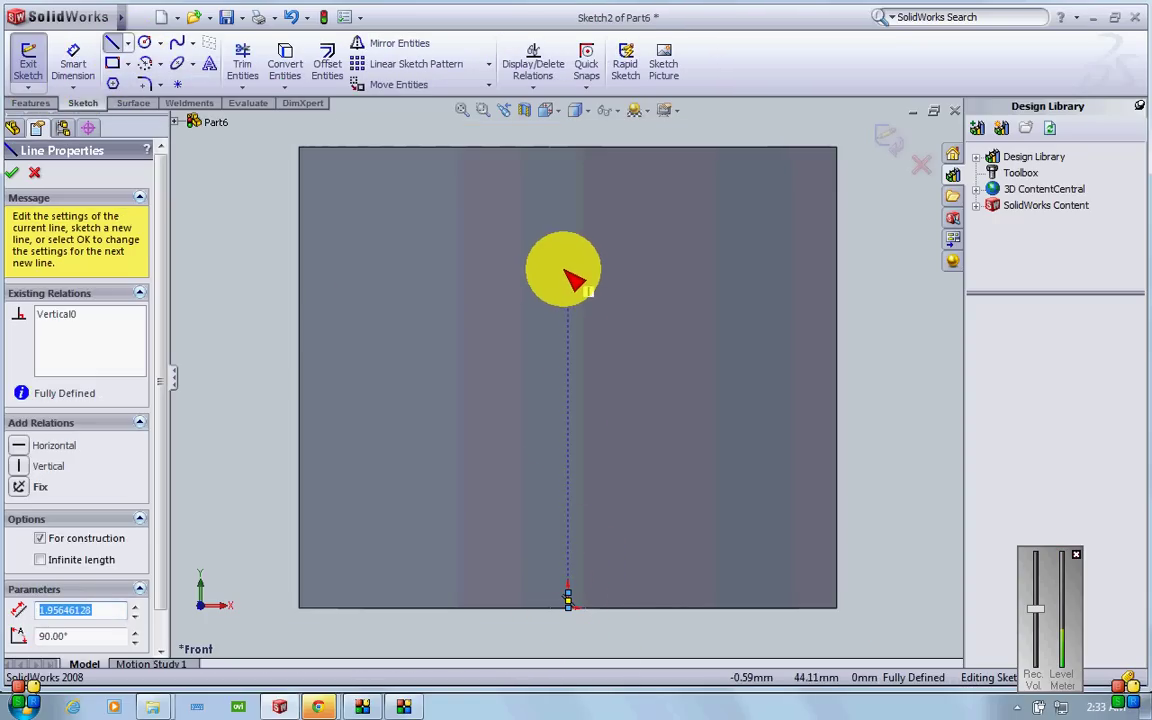
{"action": "left_click", "coordinate": [567, 271]}
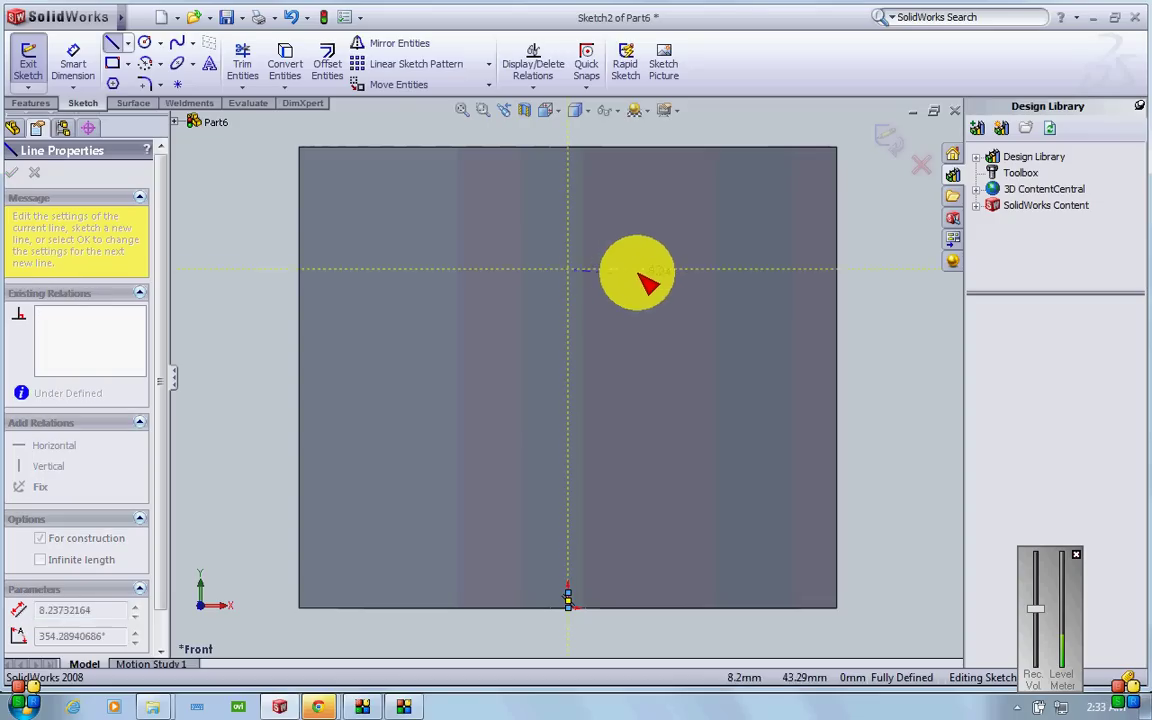
{"action": "key", "text": "Escape"}
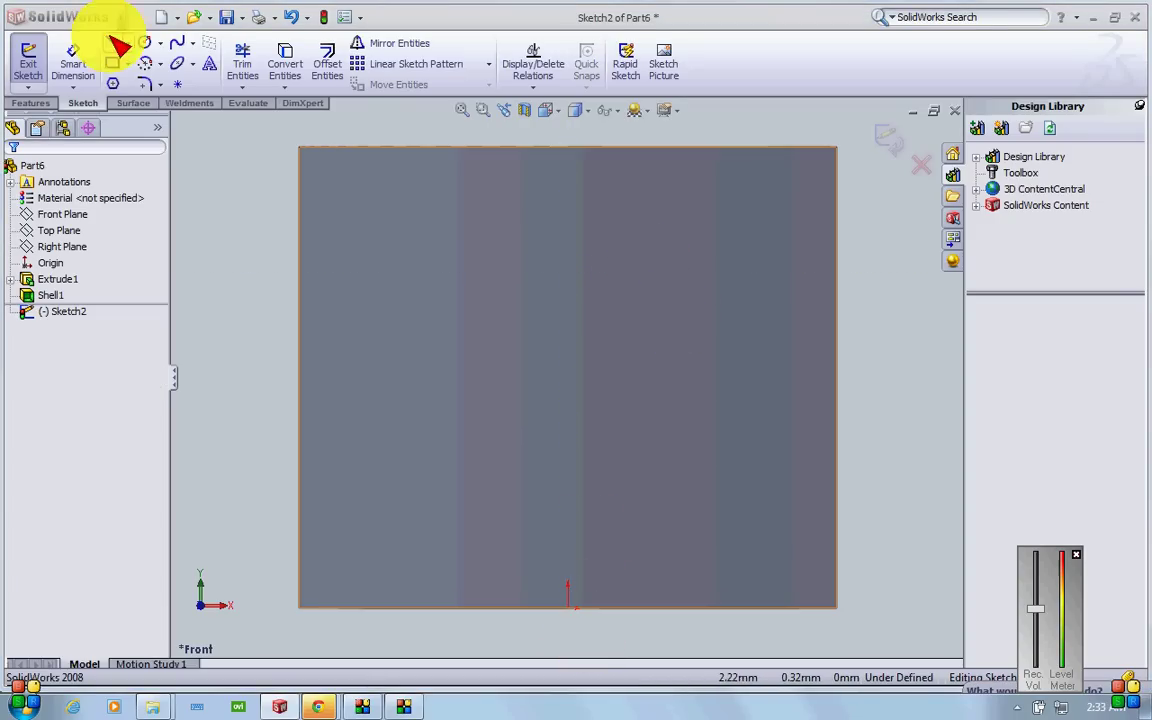
- Draw a vertical construction line about 46.6 mm long upward from the origin
{"action": "left_click", "coordinate": [152, 85]}
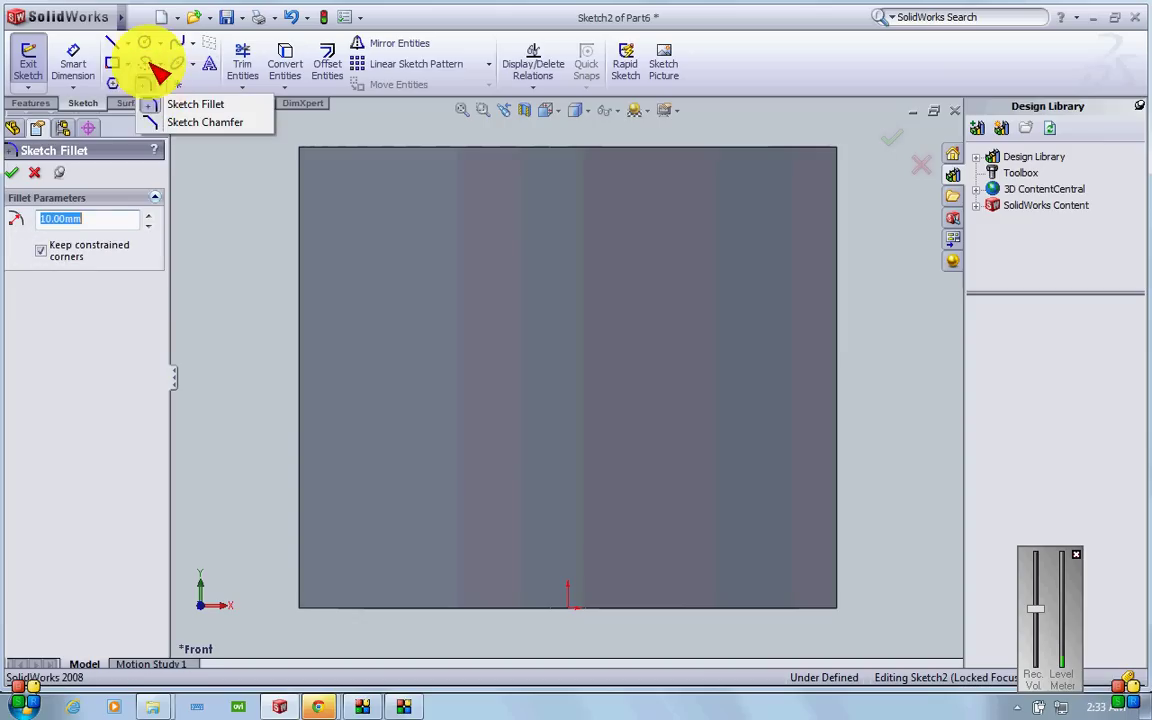
{"action": "left_click", "coordinate": [140, 80]}
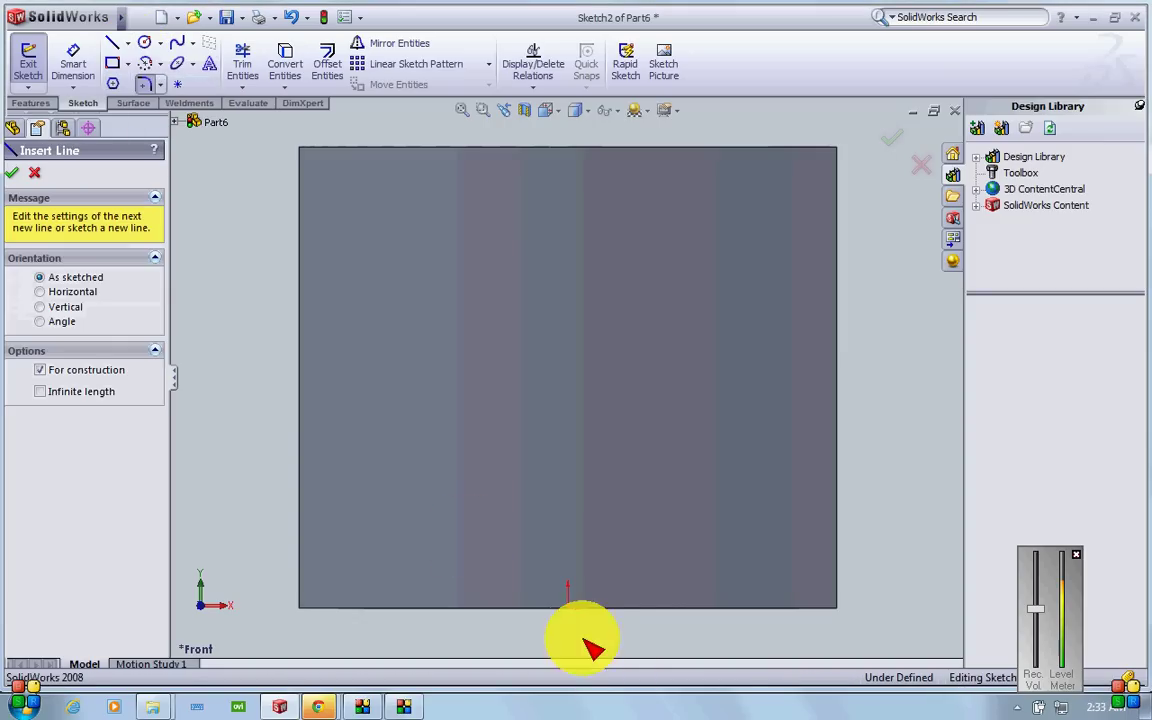
{"action": "left_click", "coordinate": [568, 607]}
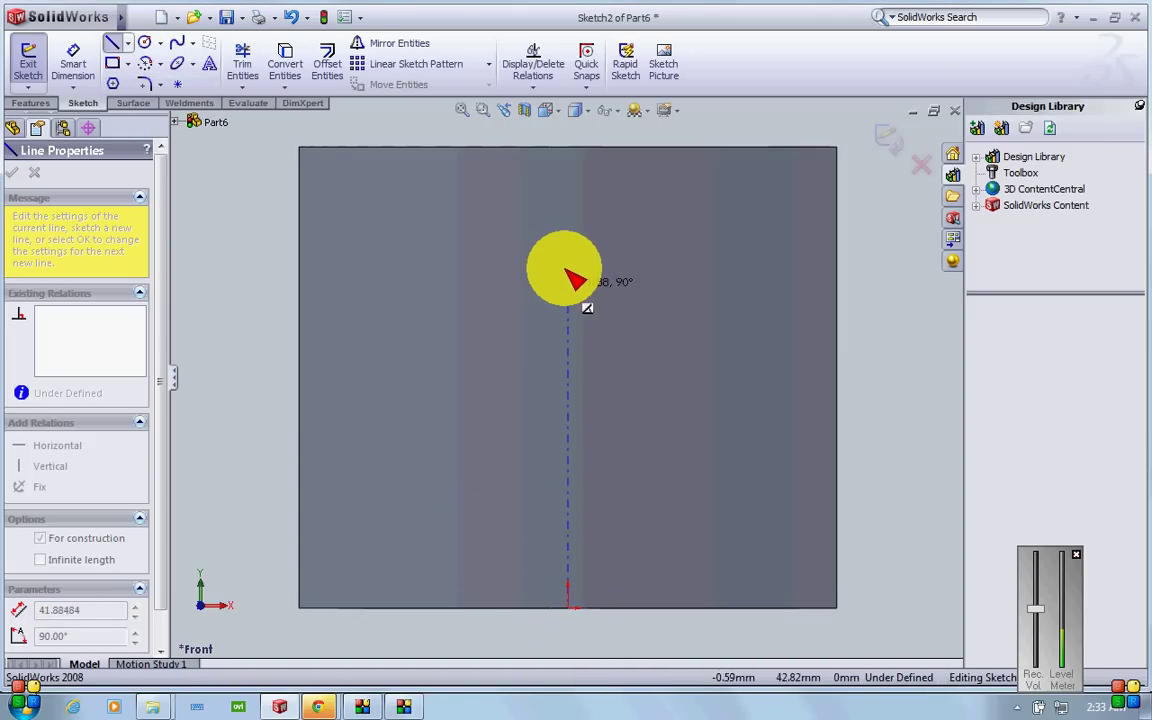
{"action": "left_click", "coordinate": [568, 250]}
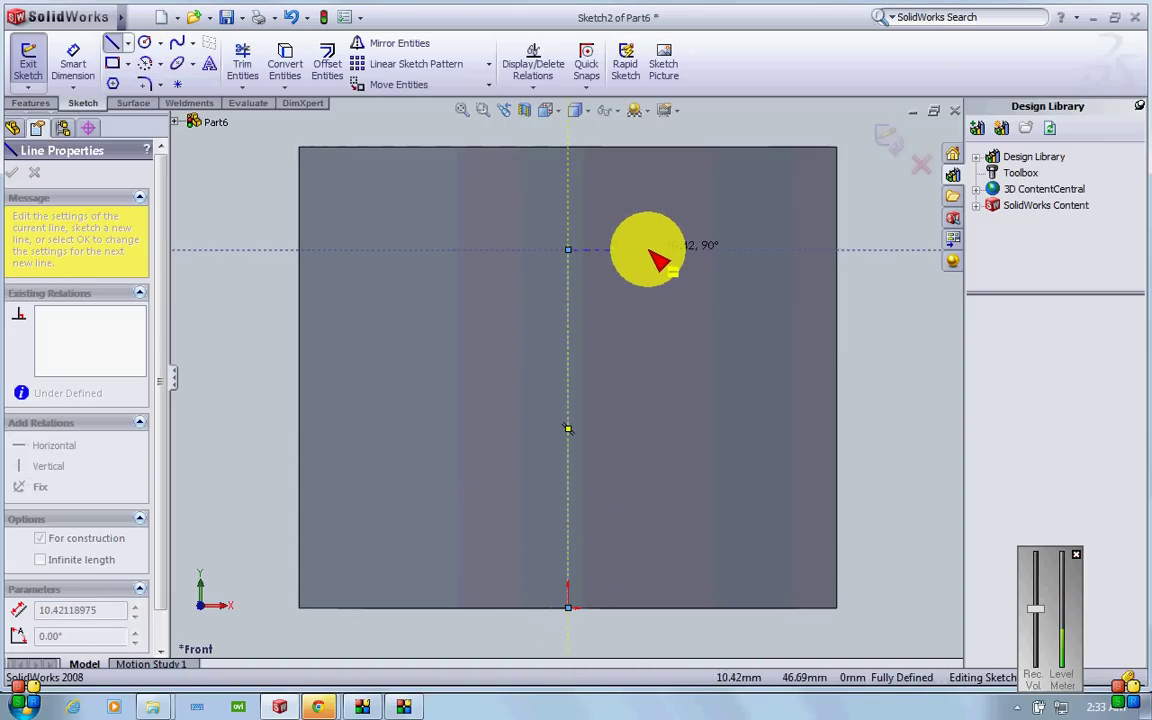
{"action": "key", "text": "Escape"}
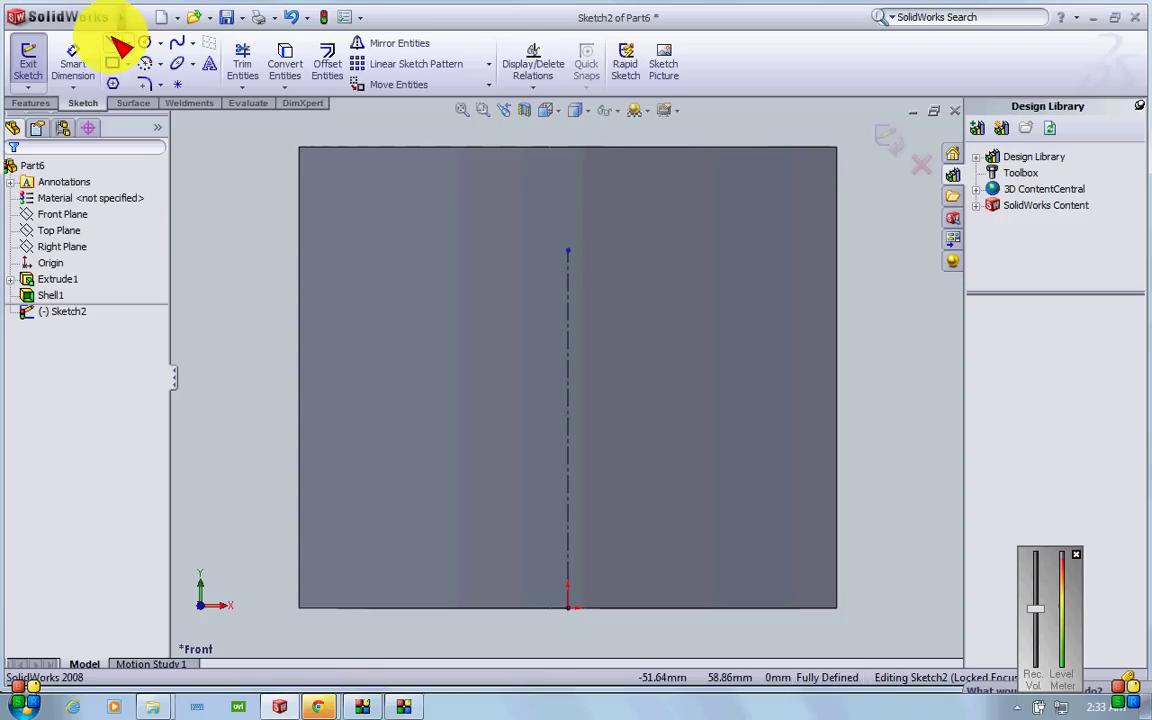
- Draw a vertical line about 32.8 mm long up from the cylinder's bottom edge, about 25.3 mm left of the centreline
{"action": "left_click", "coordinate": [113, 42]}
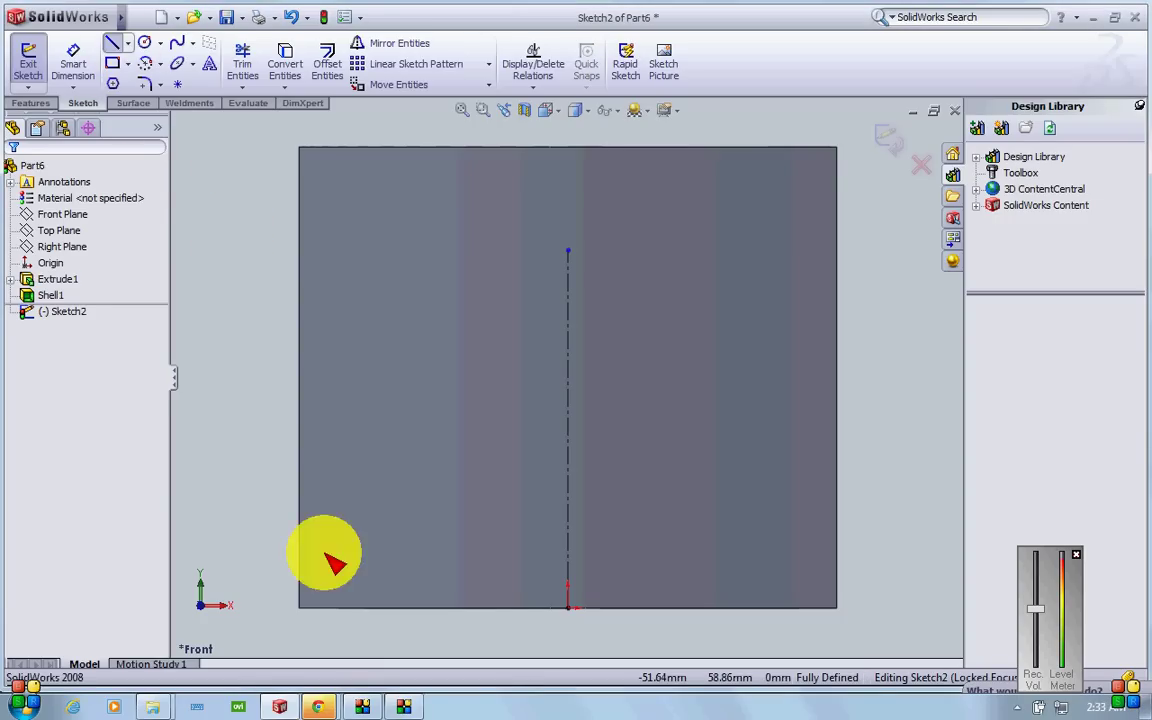
{"action": "left_click", "coordinate": [374, 607]}
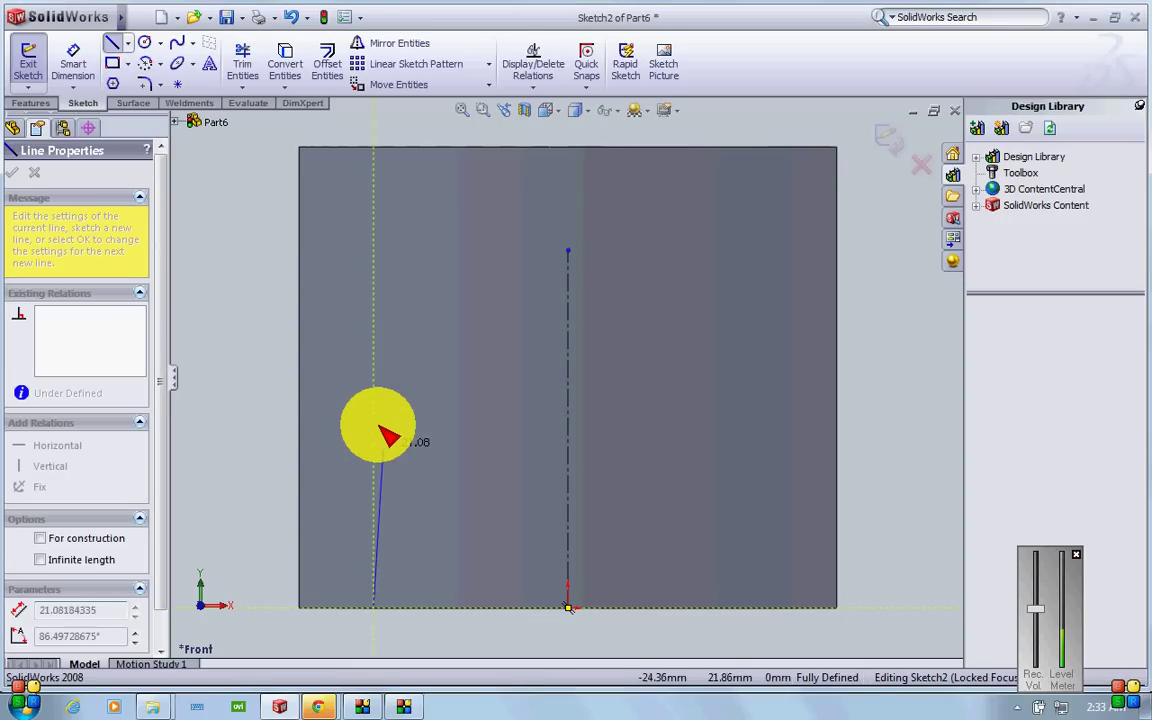
{"action": "left_click", "coordinate": [374, 356]}
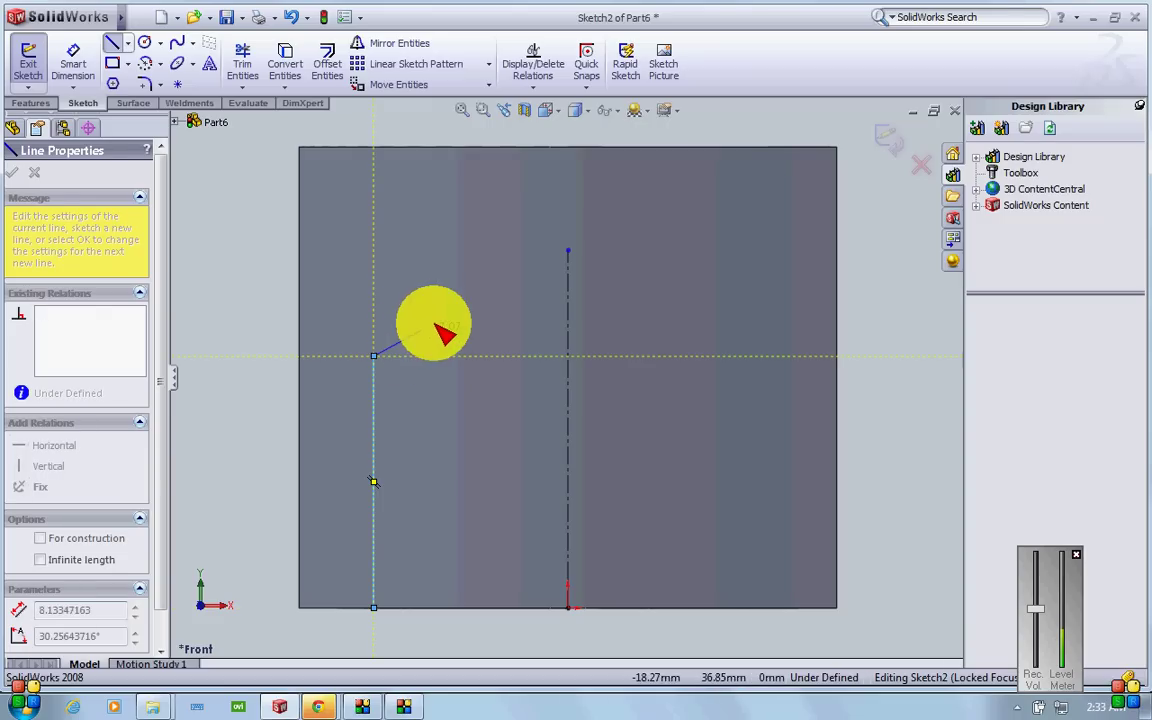
{"action": "key", "text": "Escape"}
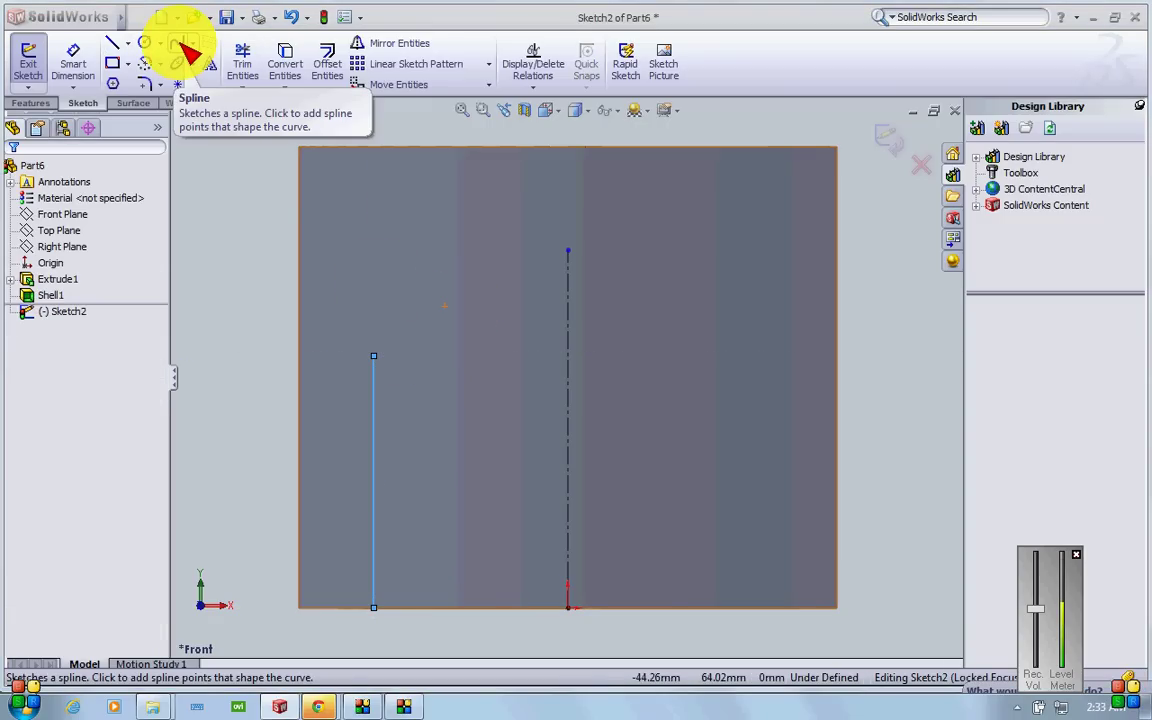
- Draw a three-point spline from the vertical line's upper end through an intermediate point to the centreline's upper end
{"action": "left_click", "coordinate": [180, 45]}
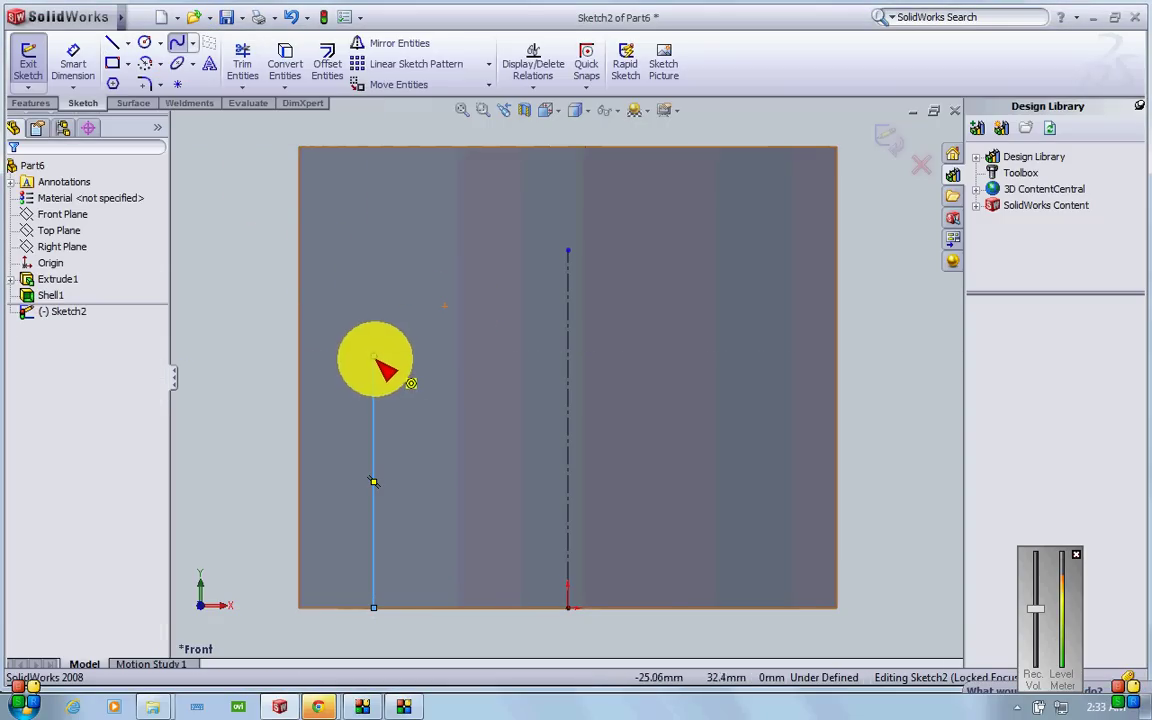
{"action": "left_click", "coordinate": [373, 356]}
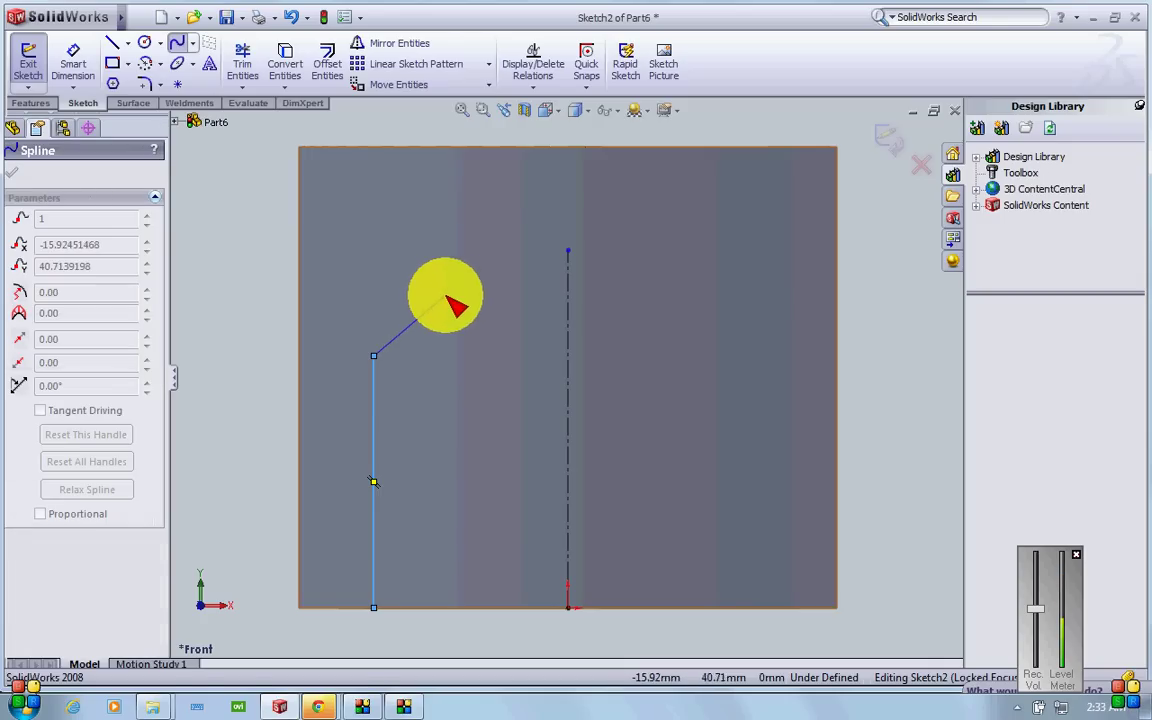
{"action": "left_click", "coordinate": [445, 296]}
{"action": "left_click", "coordinate": [568, 250]}
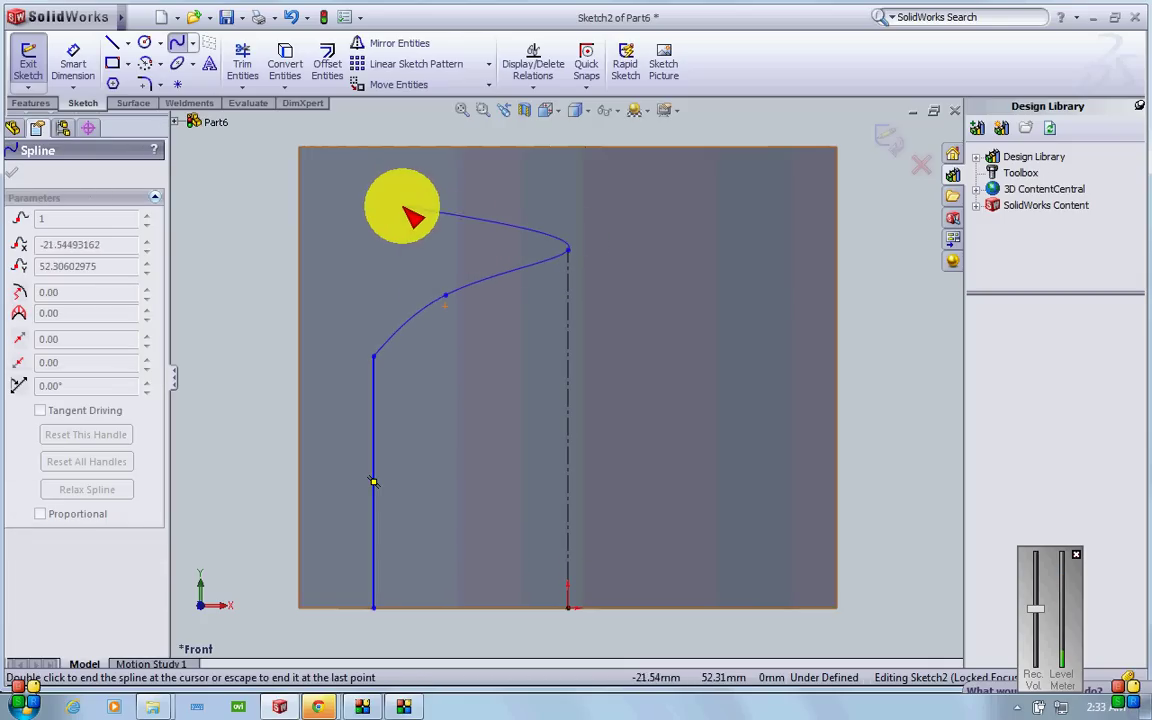
{"action": "key", "text": "Escape"}
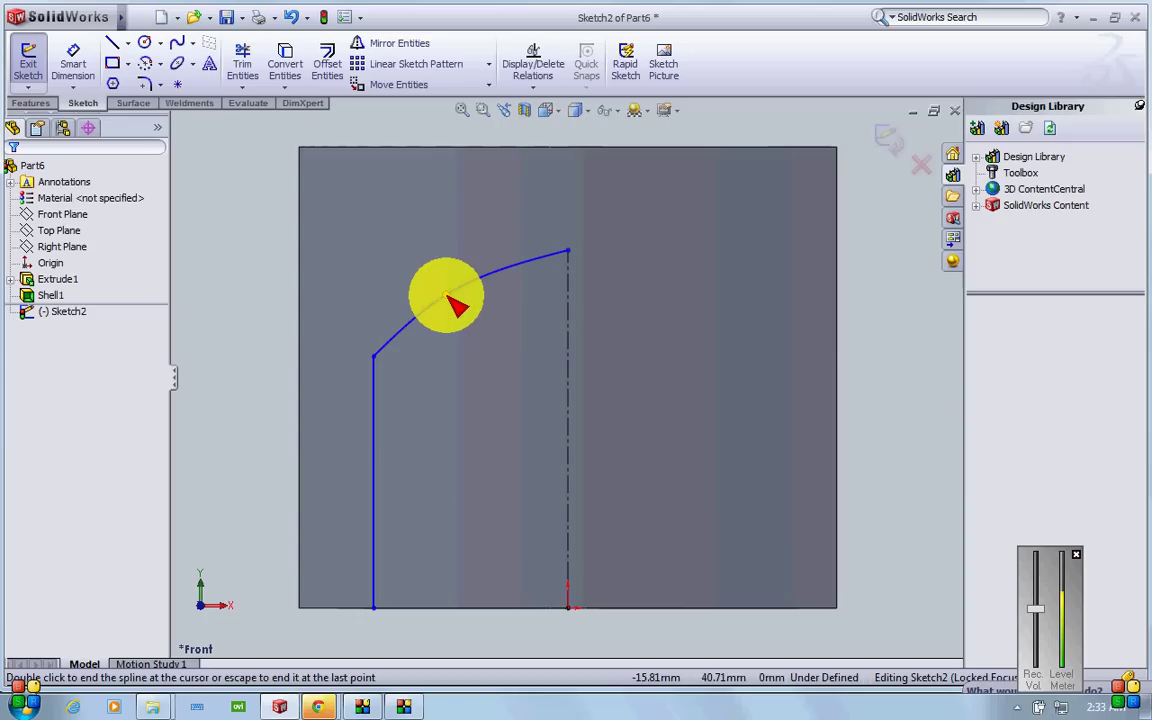
- Reshape the spline with the tangent handles at its middle point and centreline end, making the curve nearly horizontal at the centreline
{"action": "left_click", "coordinate": [497, 276]}
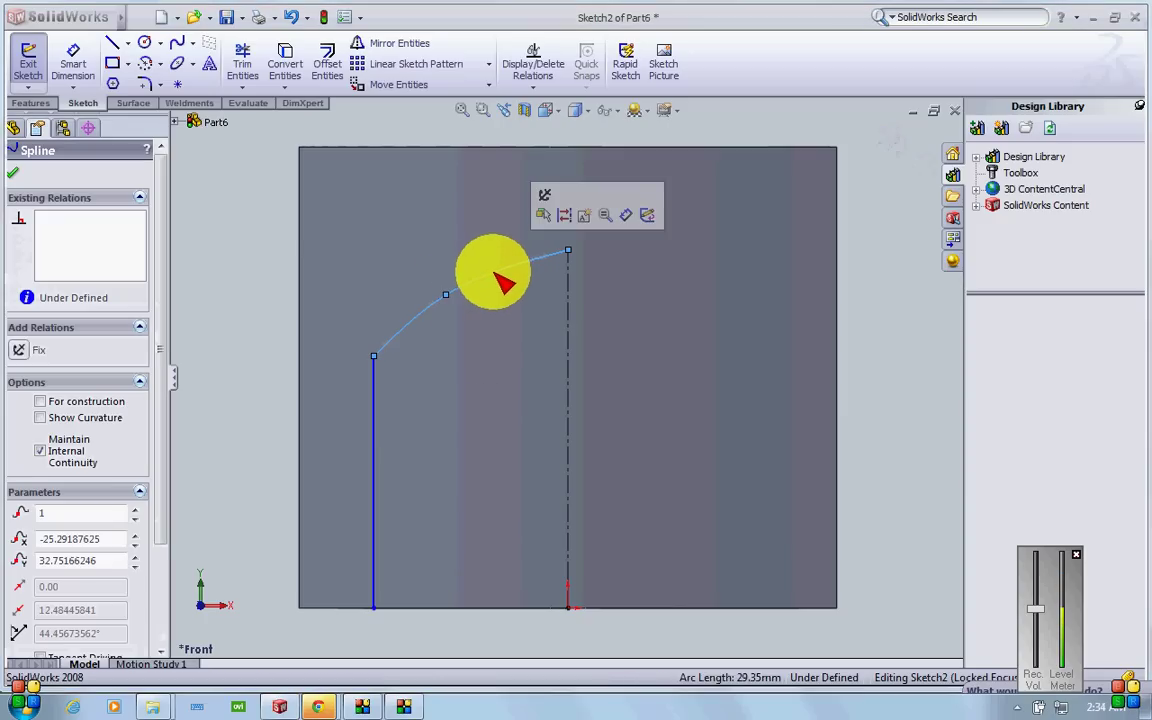
{"action": "scroll", "coordinate": [480, 296], "scroll_direction": "down", "scroll_amount": 3}
{"action": "scroll", "coordinate": [483, 298], "scroll_direction": "down", "scroll_amount": 5}
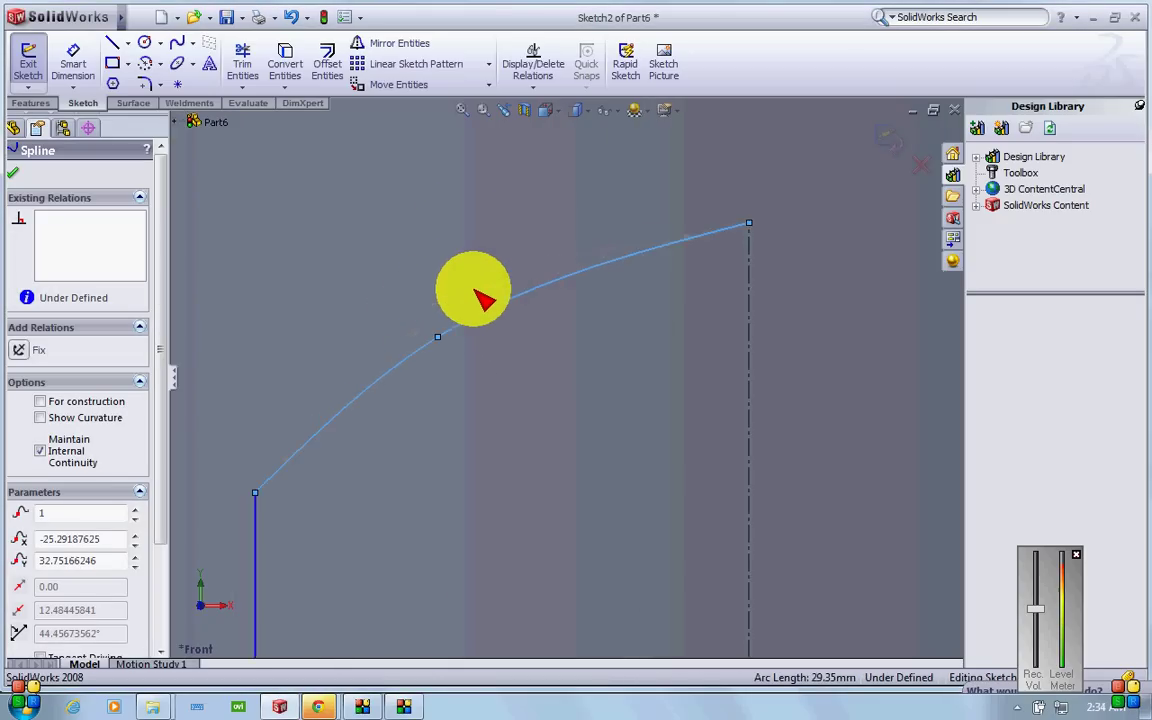
{"action": "scroll", "coordinate": [537, 303], "scroll_direction": "down", "scroll_amount": 1}
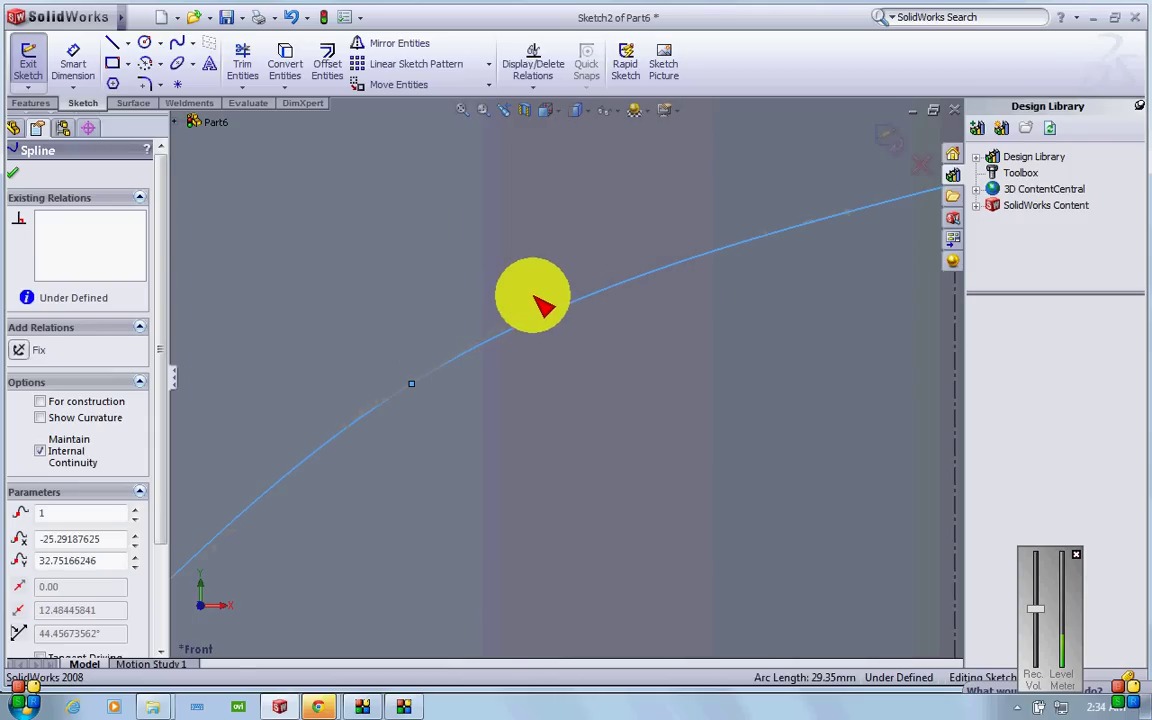
{"action": "scroll", "coordinate": [573, 360], "scroll_direction": "up", "scroll_amount": 4}
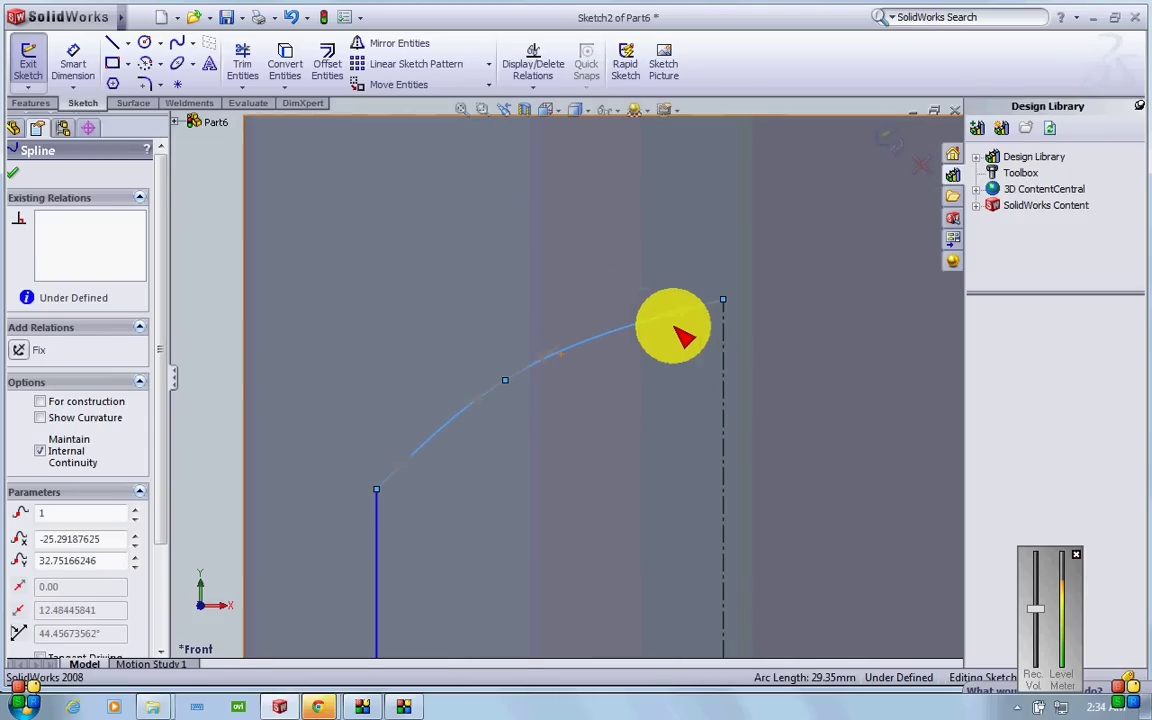
{"action": "left_click", "coordinate": [662, 318]}
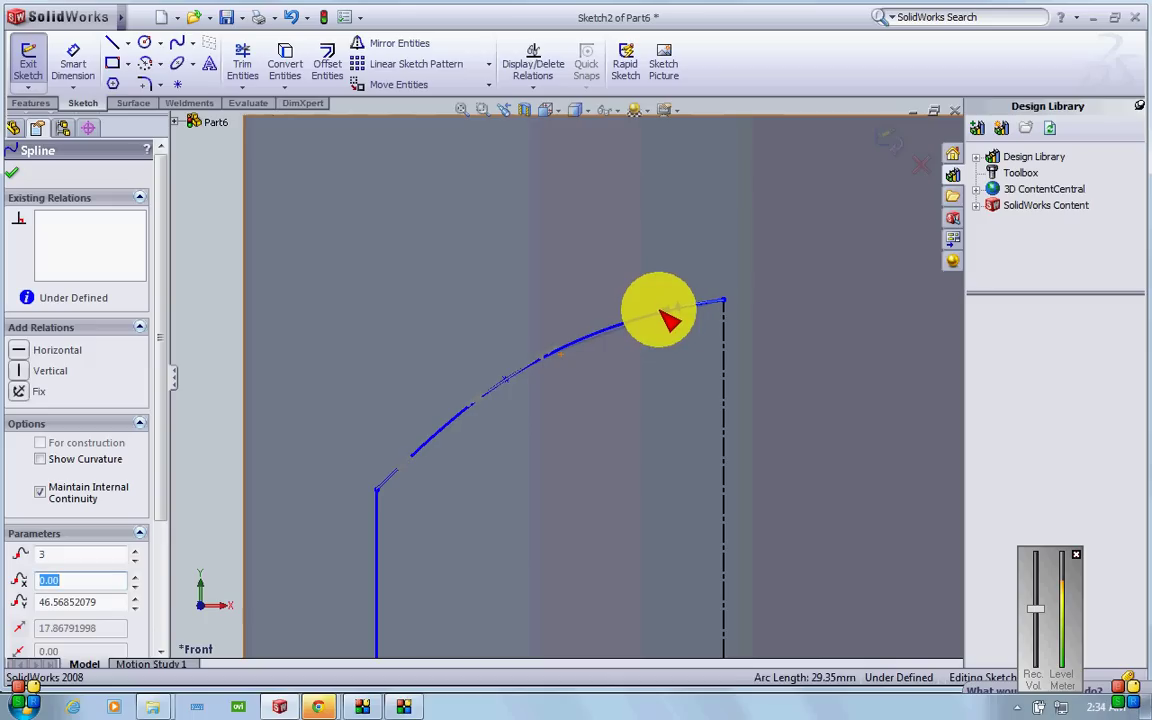
{"action": "left_click", "coordinate": [569, 356]}
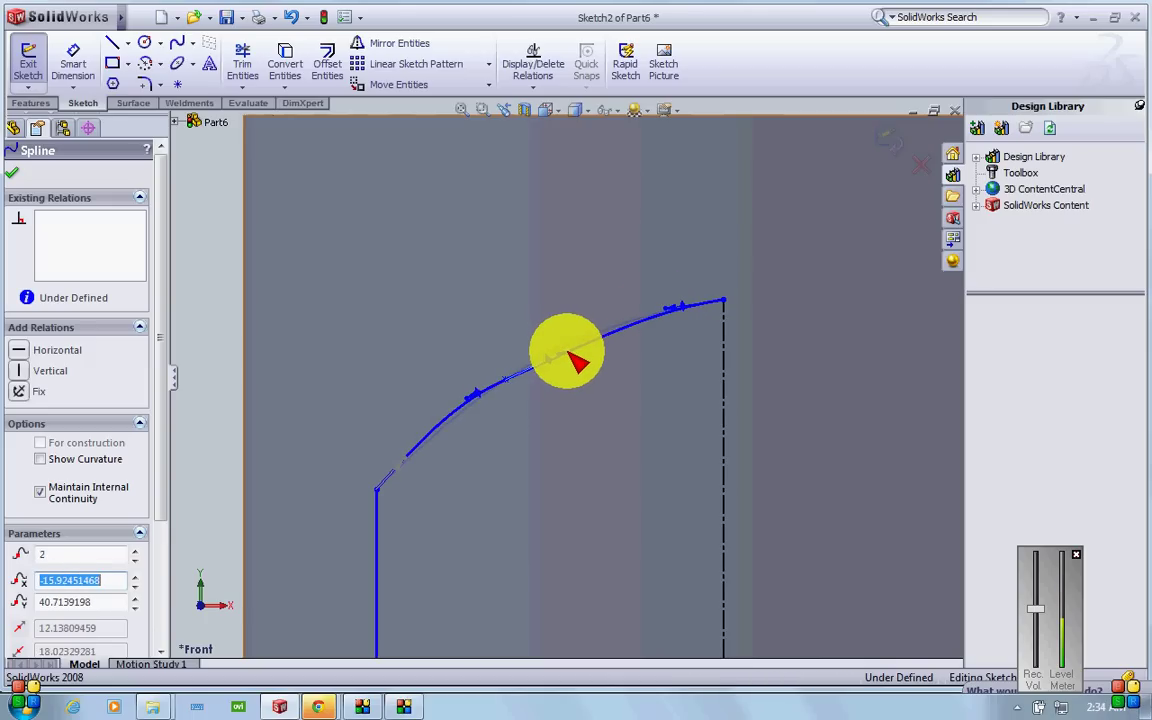
{"action": "left_click_drag", "start_coordinate": [569, 358], "coordinate": [483, 405]}
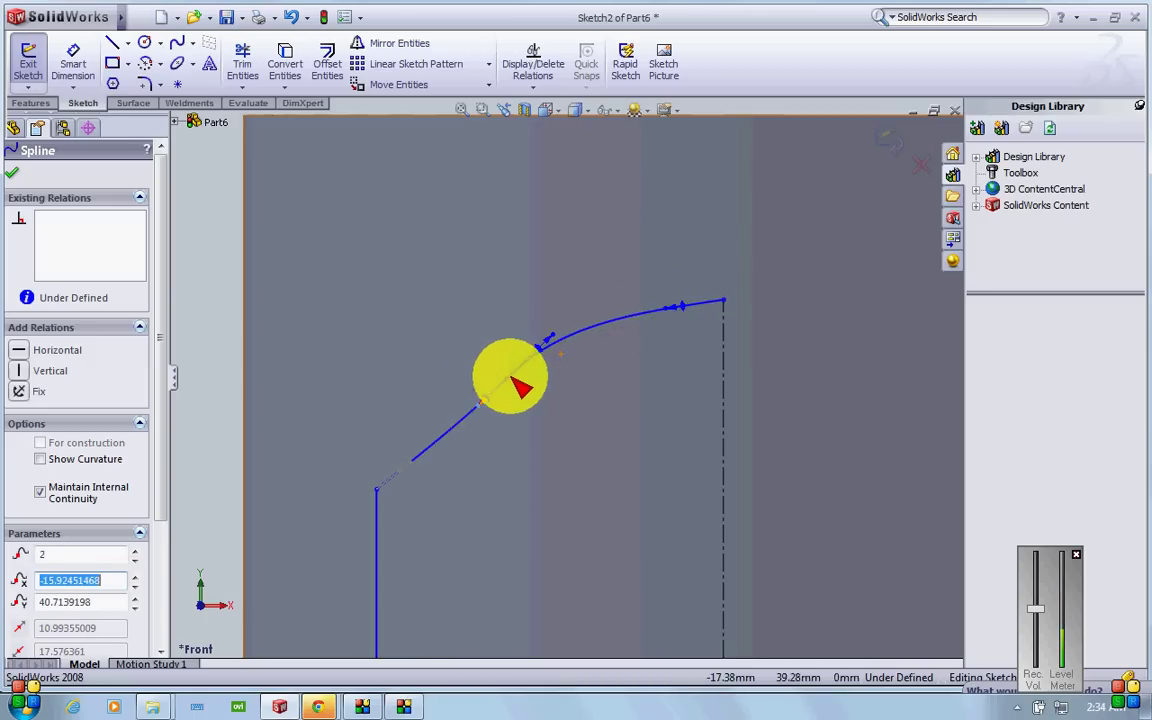
{"action": "left_click", "coordinate": [661, 312]}
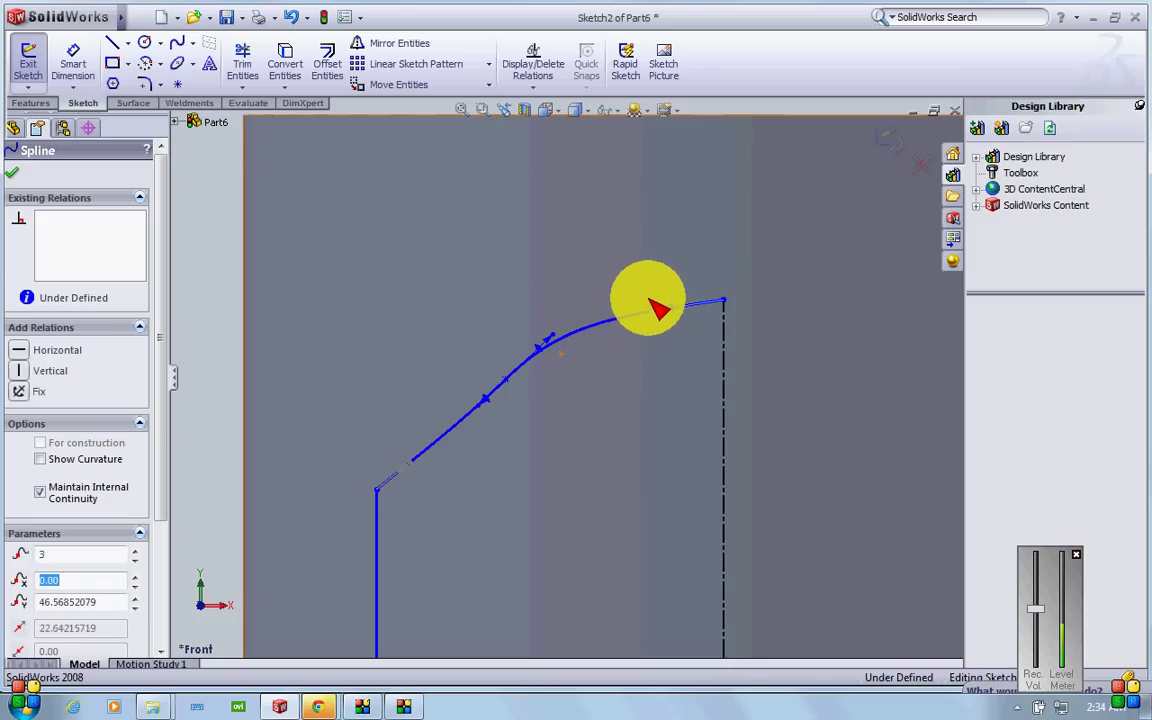
{"action": "mouse_move", "coordinate": [656, 307]}
{"action": "left_mouse_down"}
{"action": "mouse_move", "coordinate": [668, 318]}
{"action": "mouse_move", "coordinate": [655, 313]}
{"action": "left_mouse_up"}
{"action": "scroll", "coordinate": [655, 313], "scroll_direction": "up", "scroll_amount": 5}
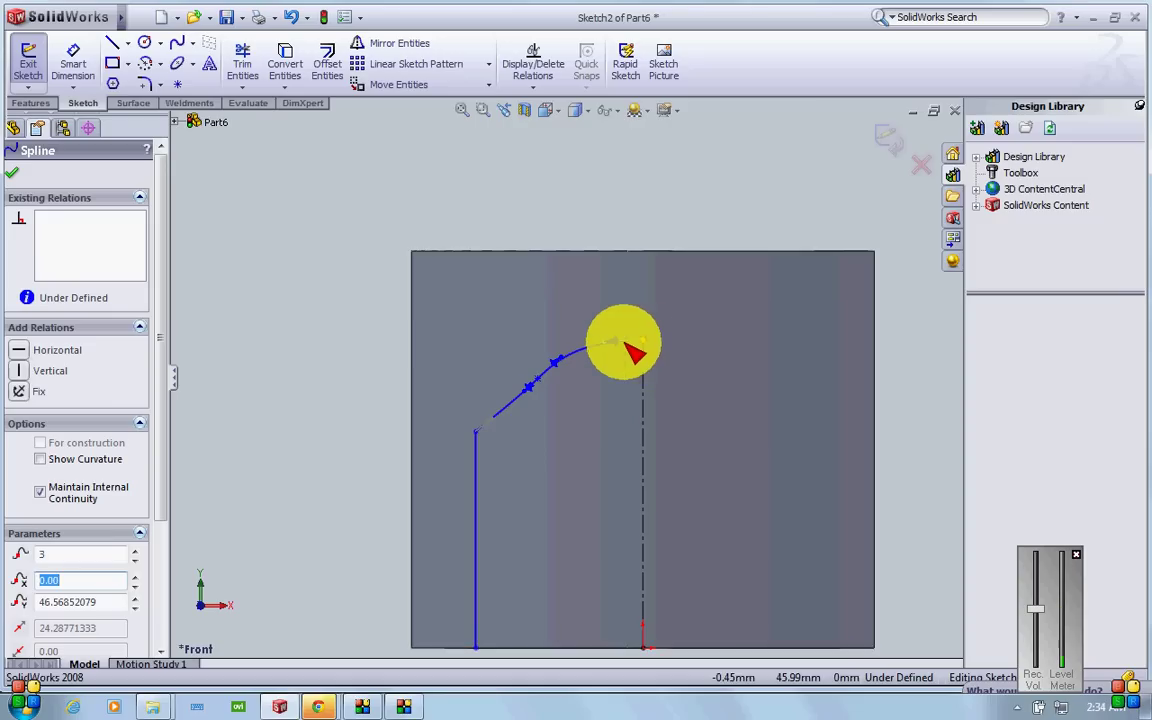
{"action": "left_click", "coordinate": [13, 175]}
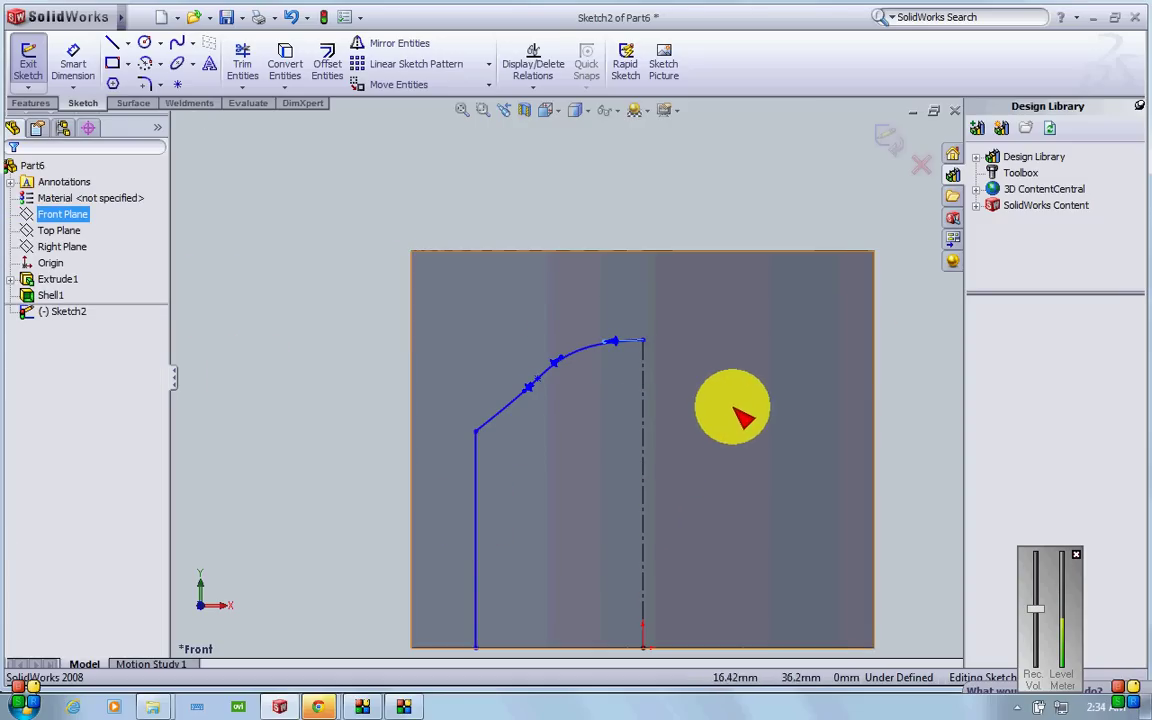
- Mirror the spline and the vertical line about the vertical centreline, keeping the originals
{"action": "left_click", "coordinate": [397, 45]}
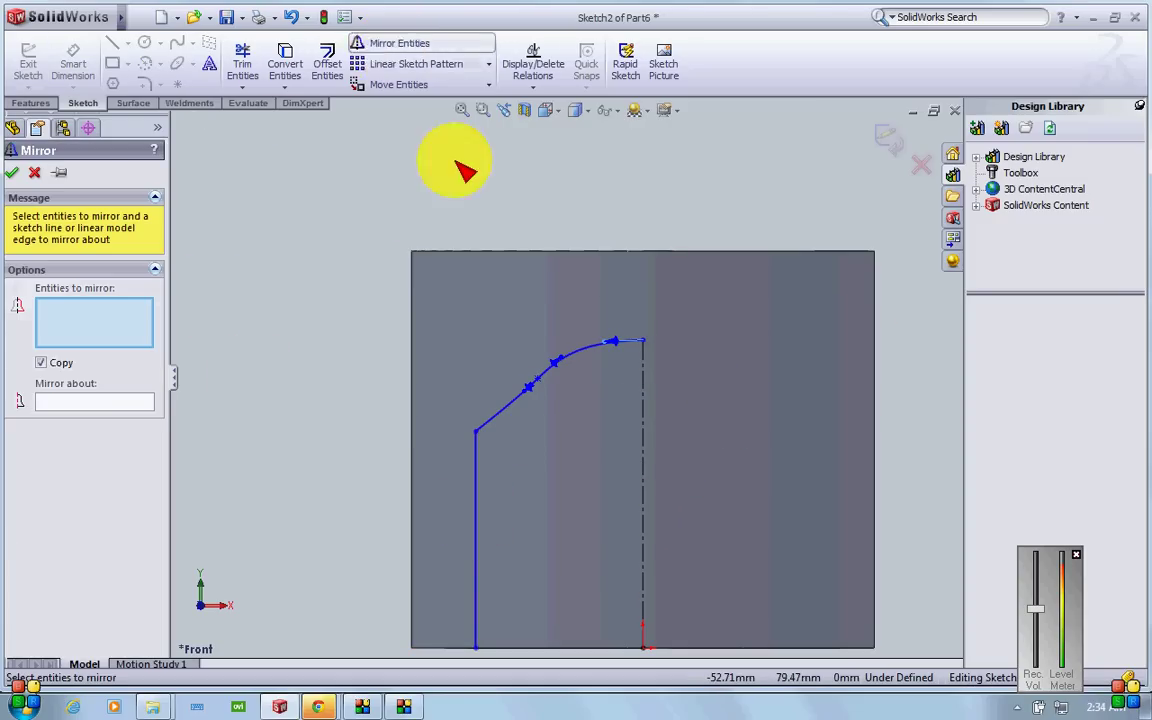
{"action": "left_click", "coordinate": [514, 404]}
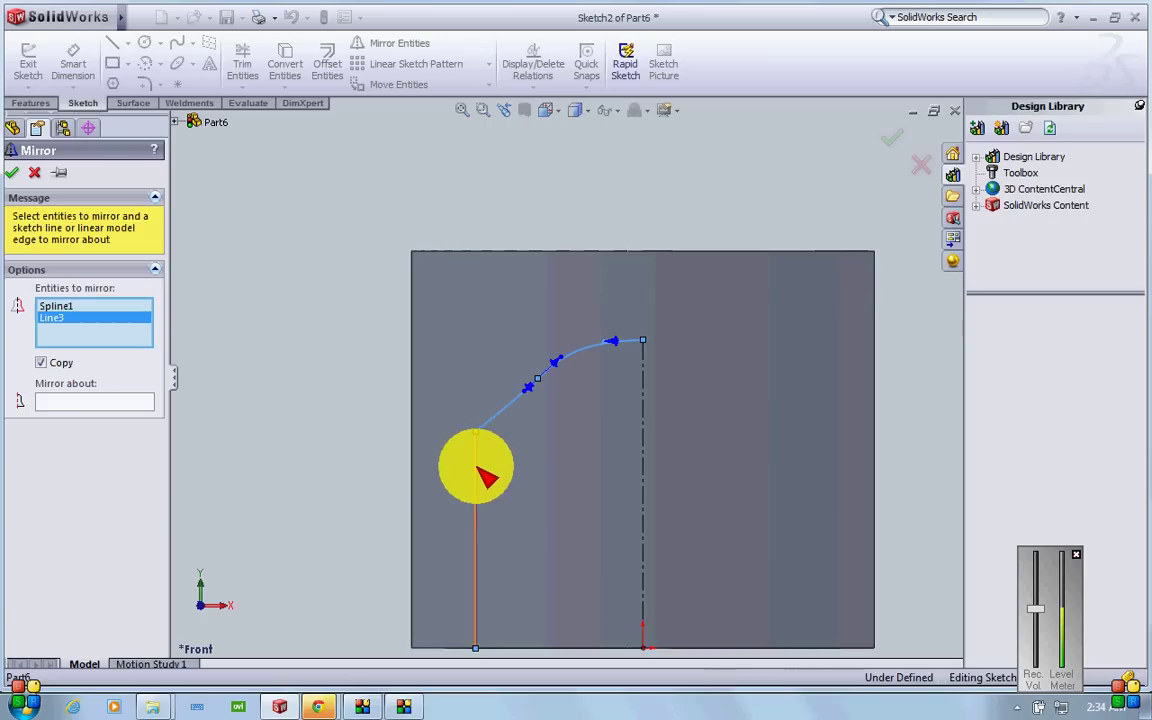
{"action": "left_click", "coordinate": [72, 404]}
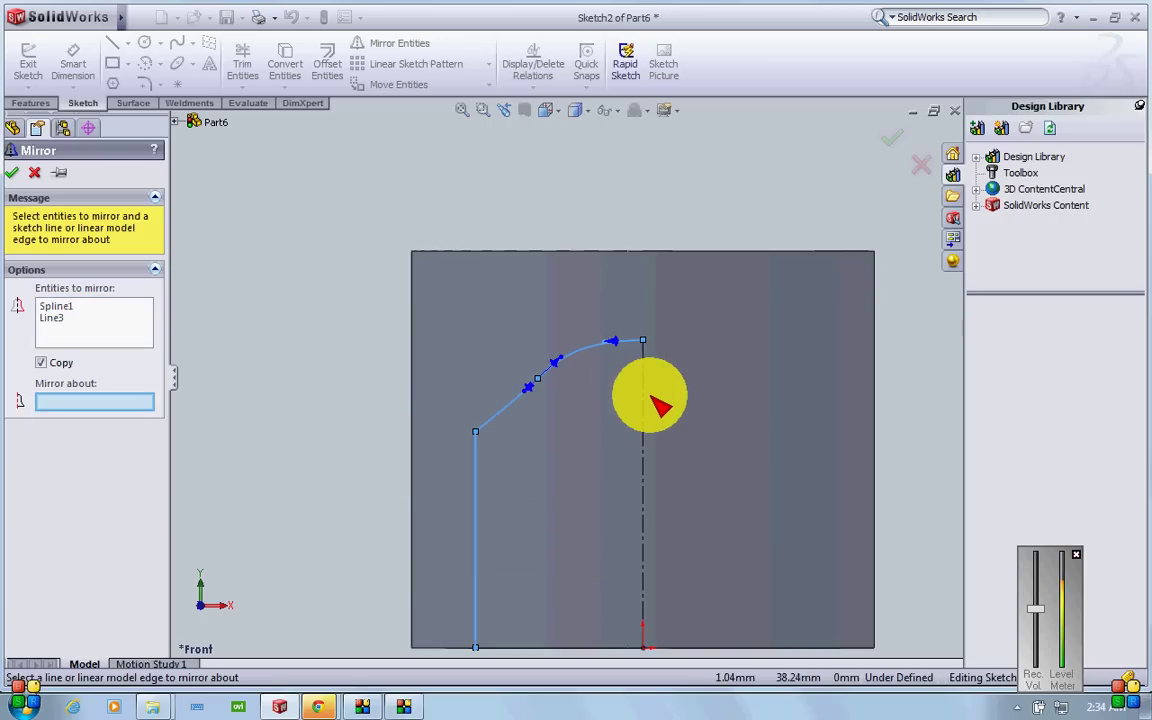
{"action": "scroll", "coordinate": [610, 400], "scroll_direction": "up", "scroll_amount": 3}
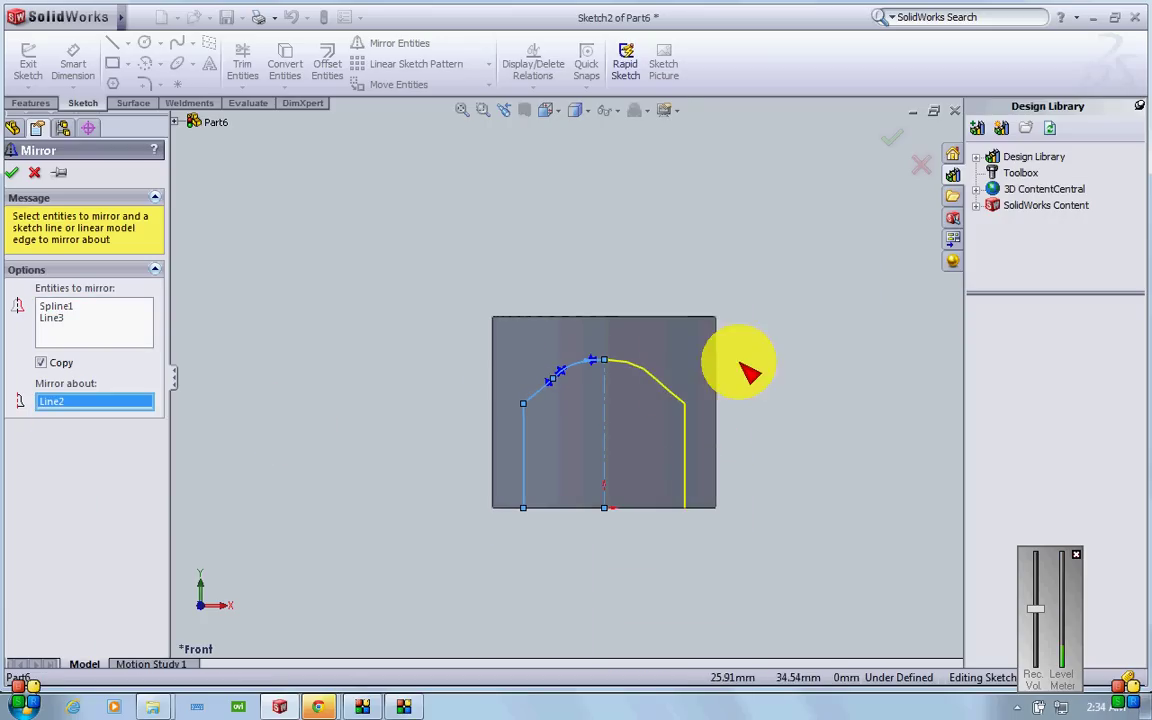
{"action": "left_click", "coordinate": [897, 146]}
{"action": "scroll", "coordinate": [585, 435], "scroll_direction": "down", "scroll_amount": 1}
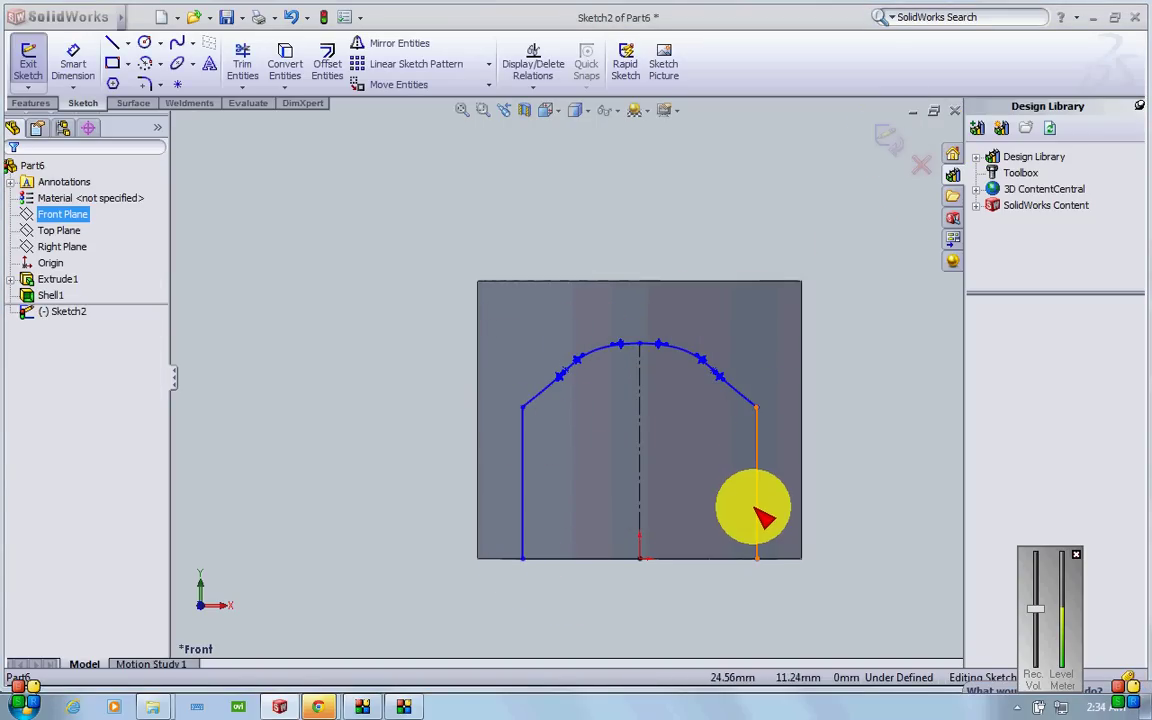
- Close the profile with a horizontal line about 50.6 mm long between the lower ends of both vertical lines, and exit the sketch
{"action": "left_click", "coordinate": [146, 66]}
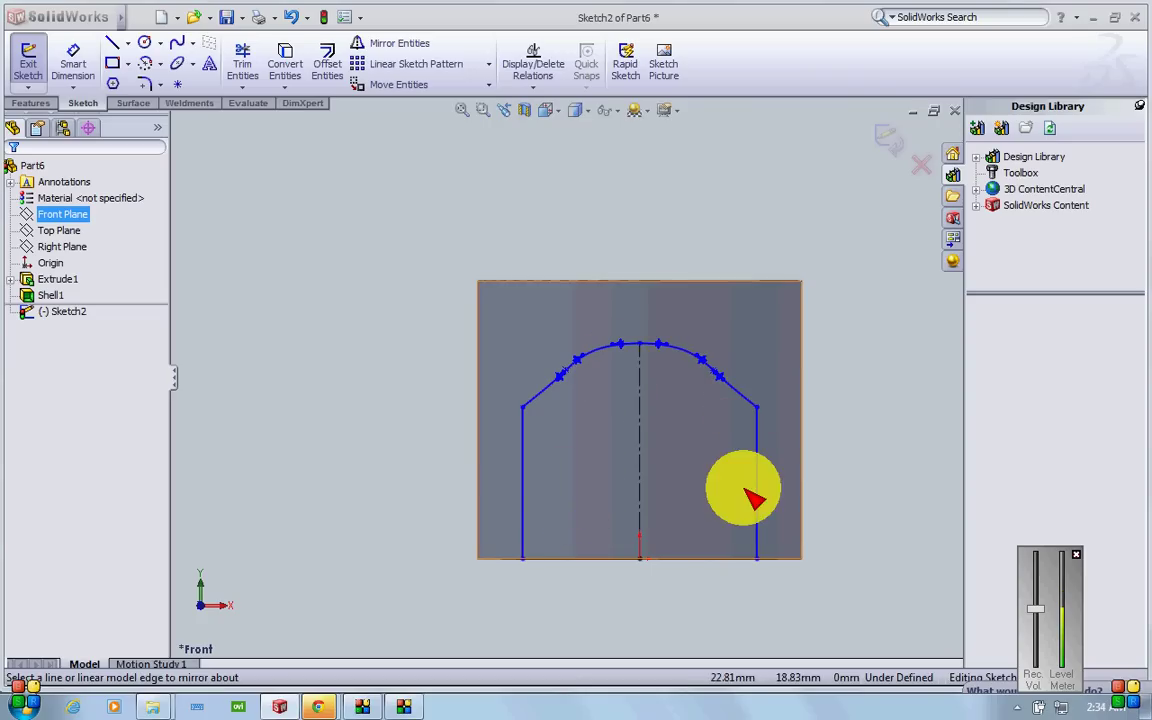
{"action": "left_click", "coordinate": [114, 44]}
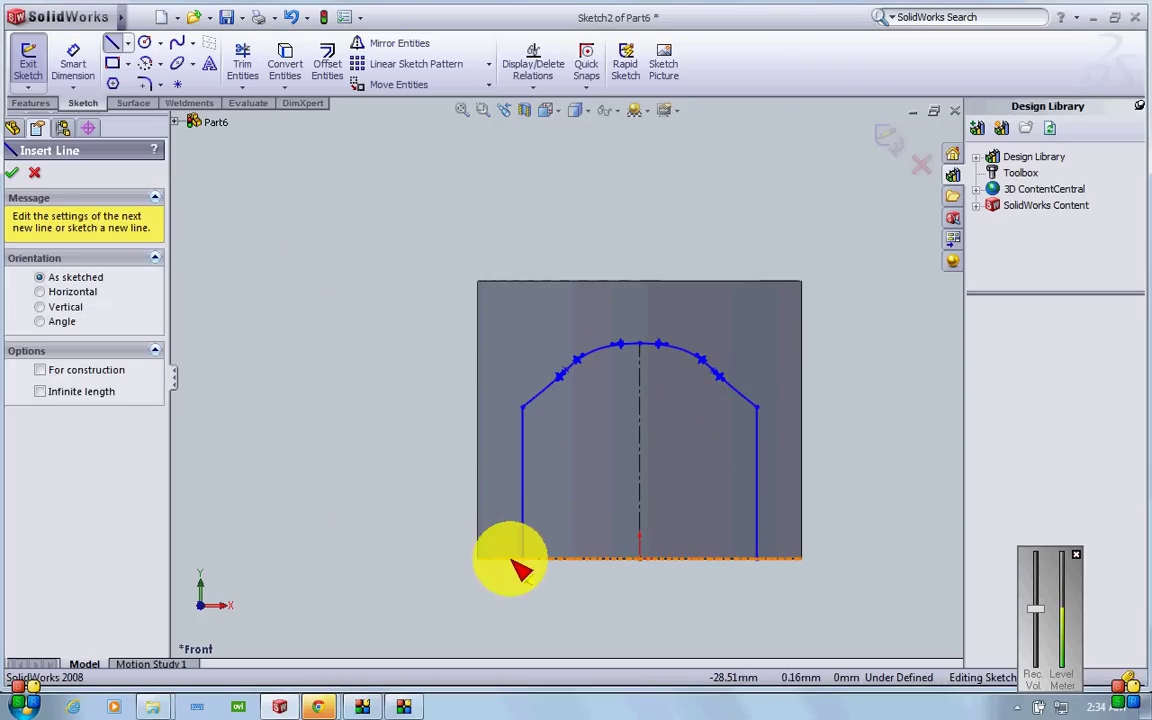
{"action": "mouse_move", "coordinate": [522, 559]}
{"action": "left_mouse_down"}
{"action": "mouse_move", "coordinate": [725, 581]}
{"action": "mouse_move", "coordinate": [757, 558]}
{"action": "left_mouse_up"}
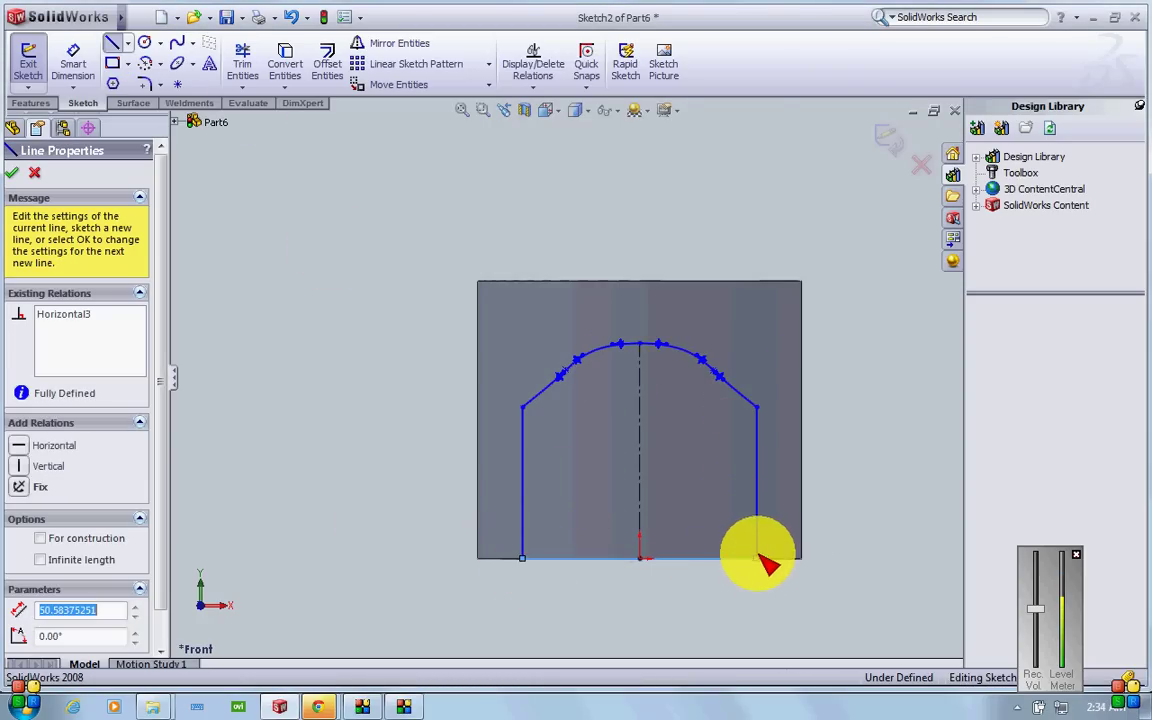
{"action": "key", "text": "Escape"}
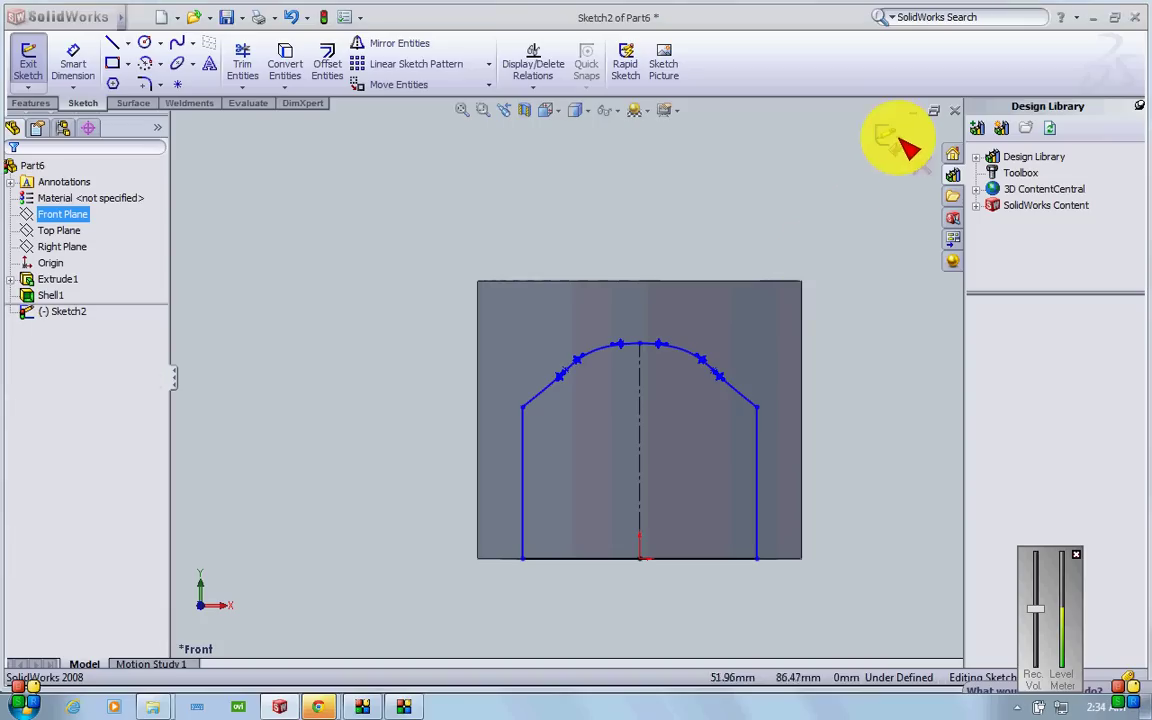
{"action": "left_click", "coordinate": [889, 138]}
- Cut the closed profile through the cylinder wall with a blind Extruded Cut of 60 mm in each of two directions
{"action": "middle_click_drag", "start_coordinate": [877, 308], "coordinate": [836, 321]}
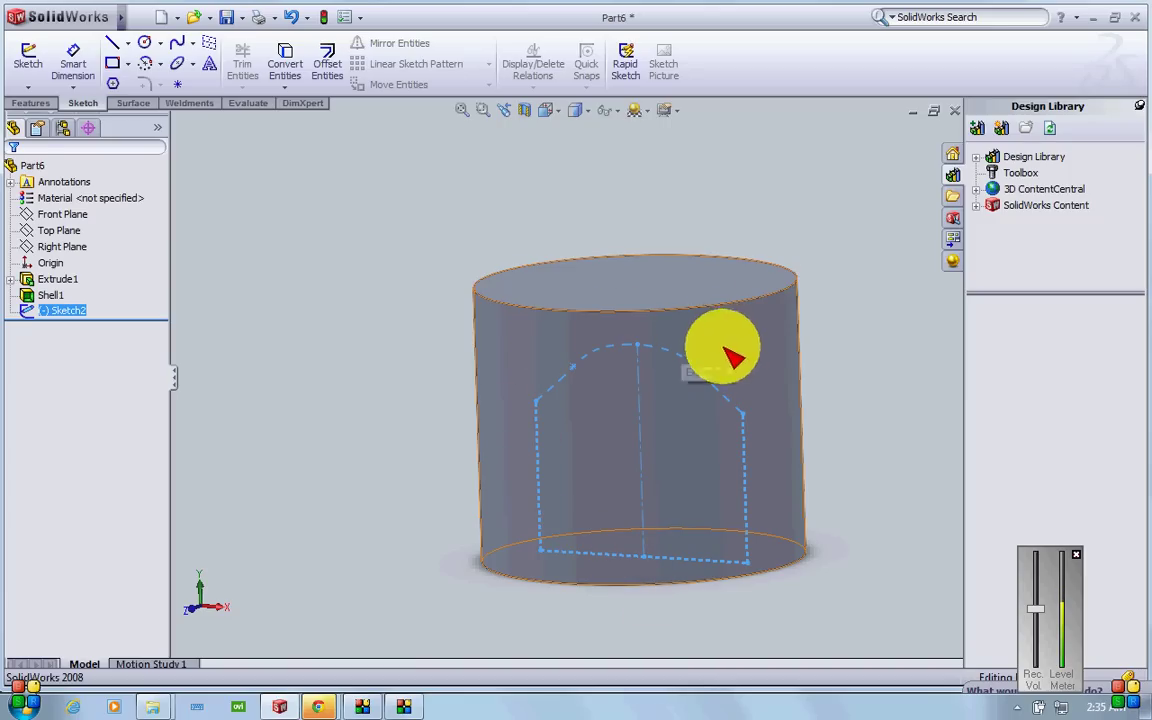
{"action": "left_click", "coordinate": [32, 103]}
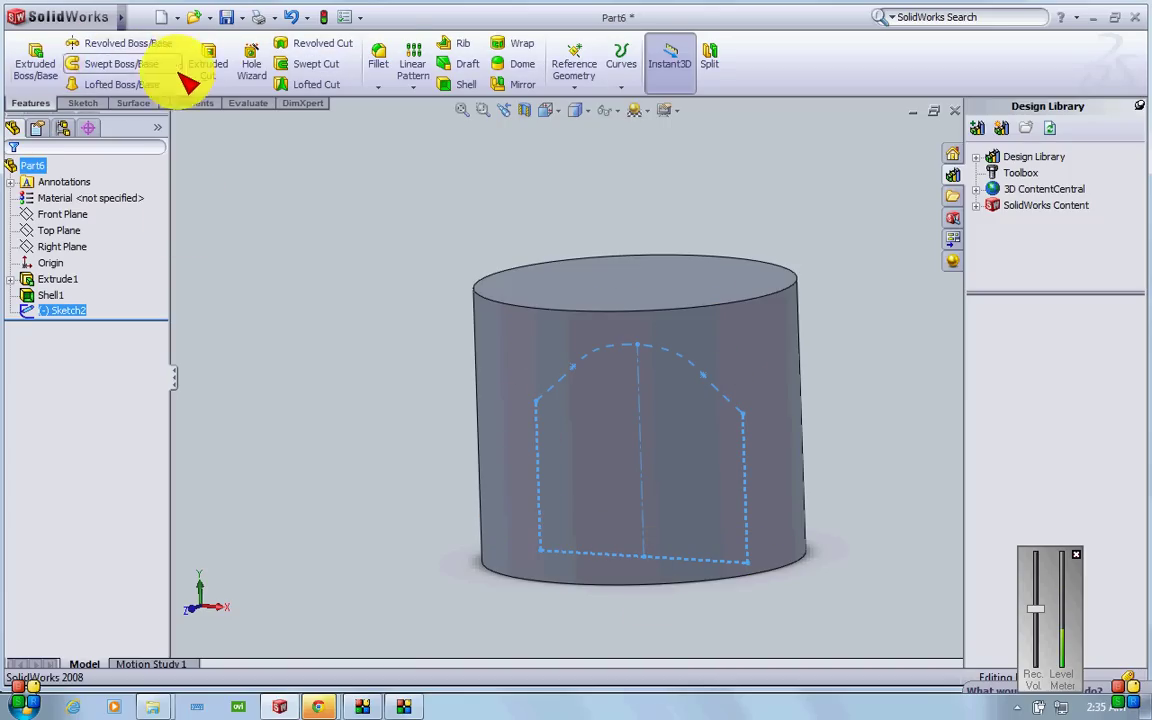
{"action": "left_click", "coordinate": [208, 63]}
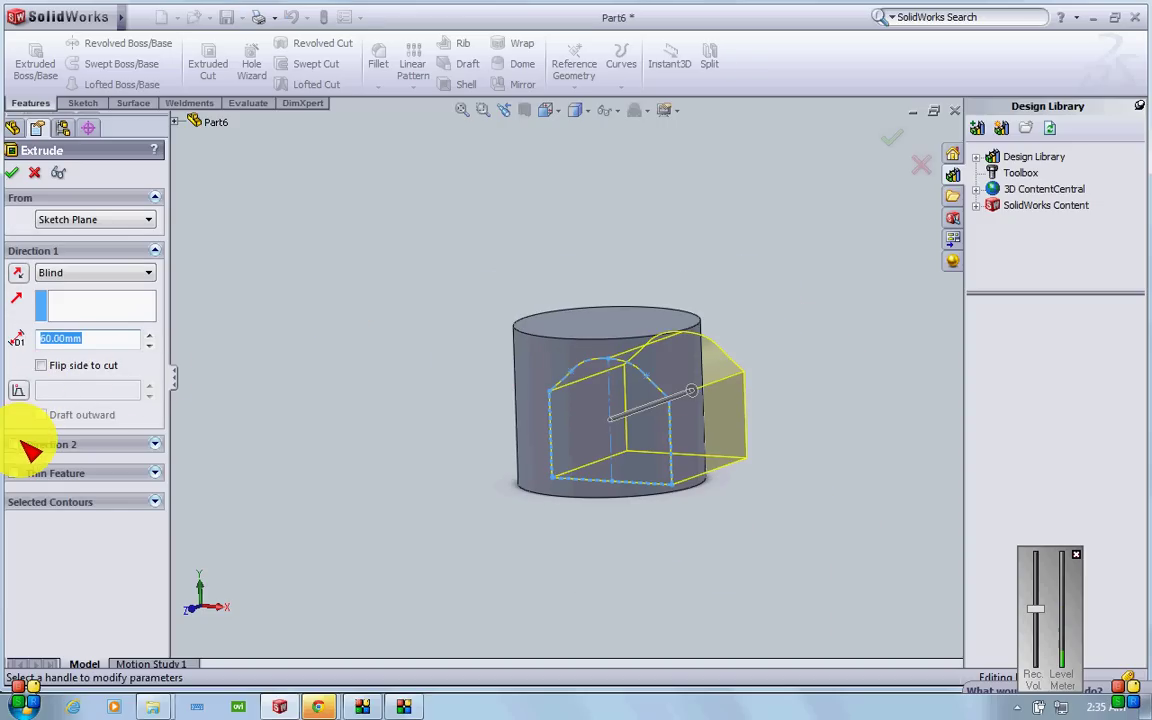
{"action": "left_click", "coordinate": [14, 444]}
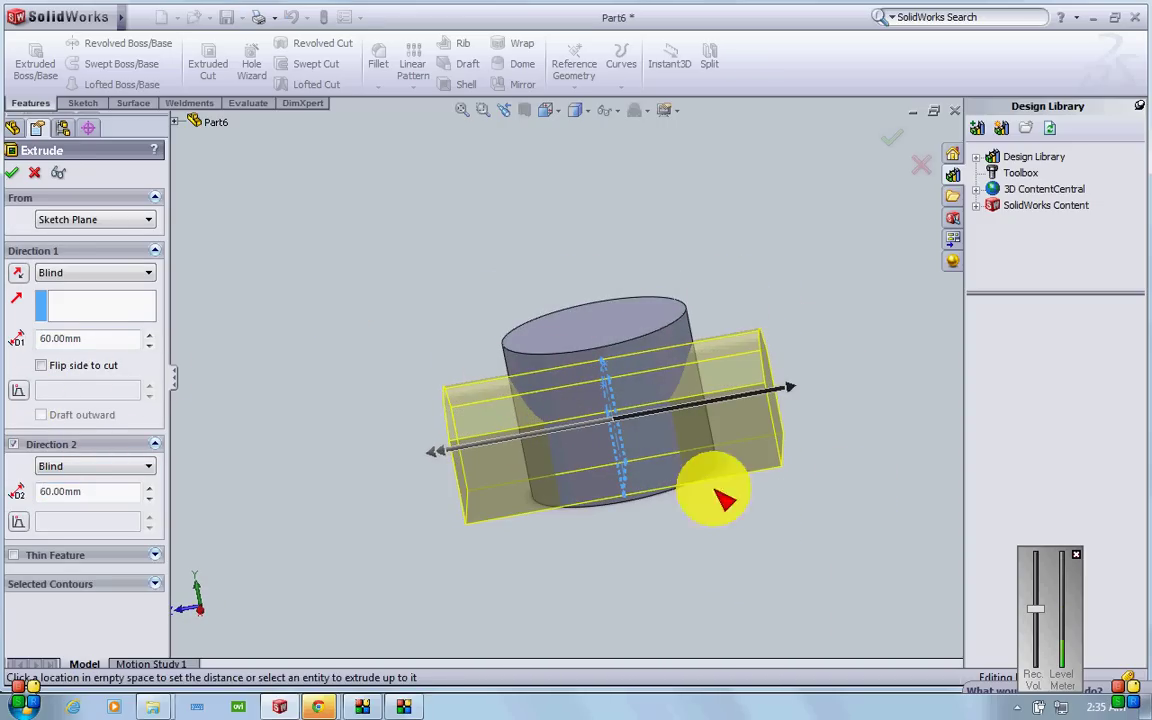
{"action": "left_click", "coordinate": [890, 138]}
{"action": "key", "text": "ctrl+1"}
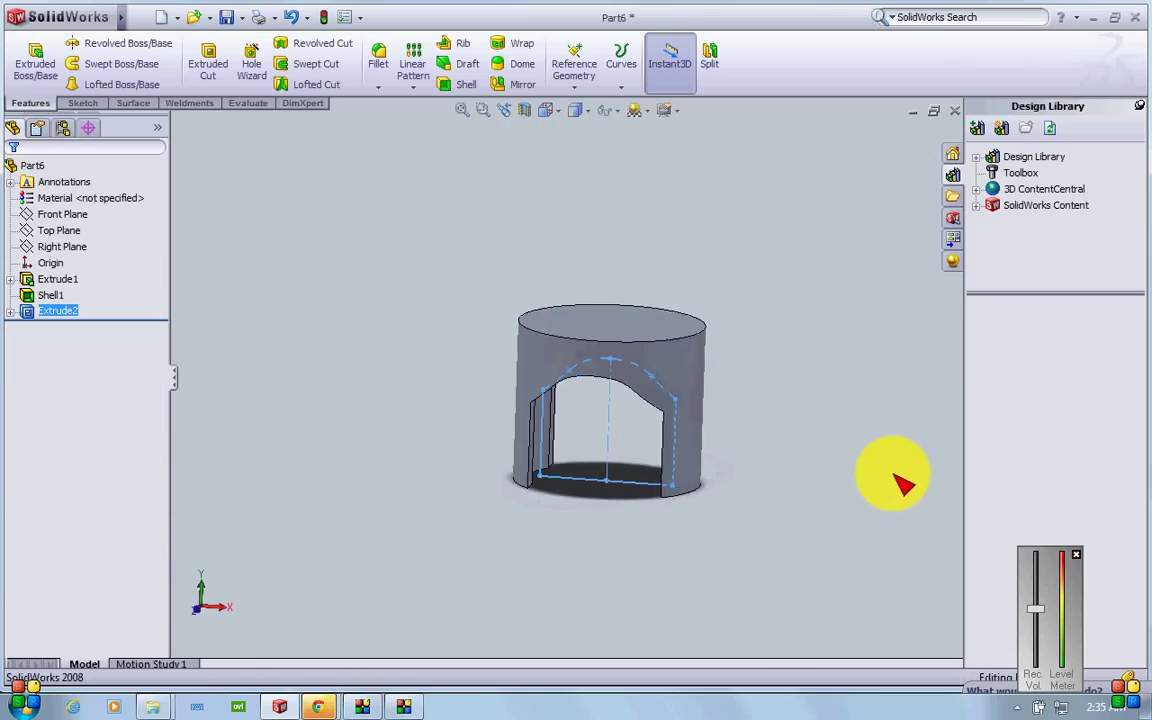
- Create a sketch on the inner circular face of the shelled crown, convert the face's edge into a sketch circle, and exit the sketch
{"action": "middle_click_drag", "start_coordinate": [818, 448], "coordinate": [616, 412]}
{"action": "middle_click_drag", "start_coordinate": [652, 318], "coordinate": [748, 192]}
{"action": "scroll", "coordinate": [586, 386], "scroll_direction": "down", "scroll_amount": 5}
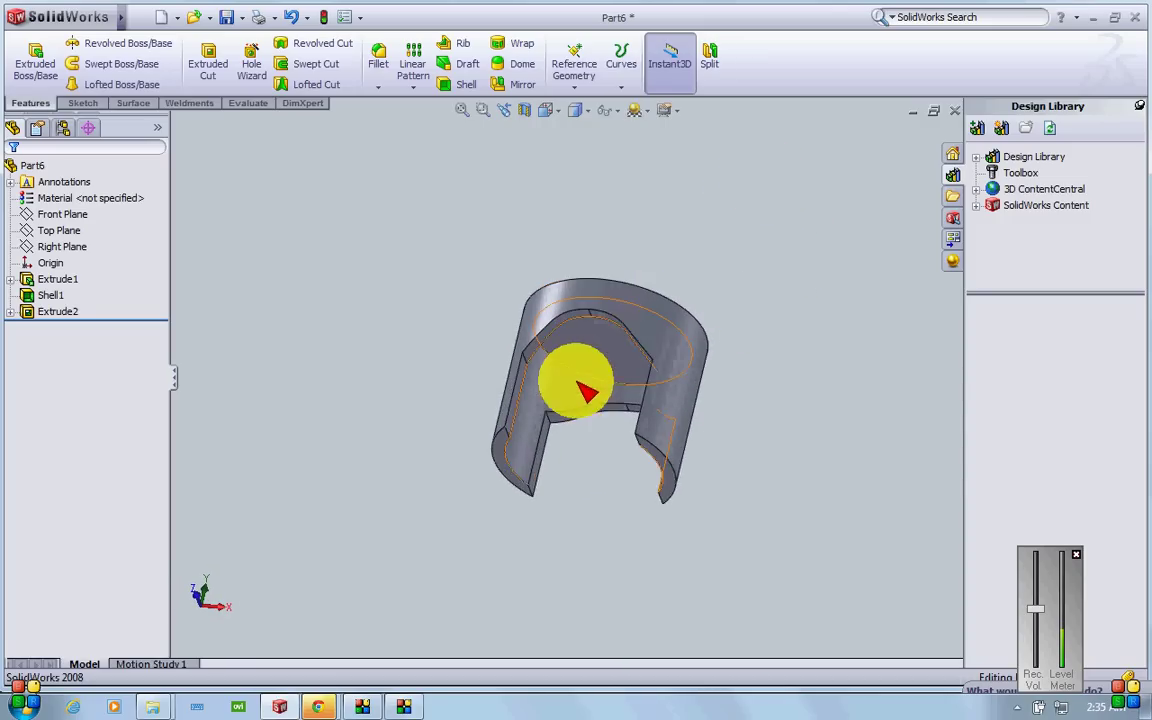
{"action": "middle_click_drag", "start_coordinate": [639, 489], "coordinate": [633, 501]}
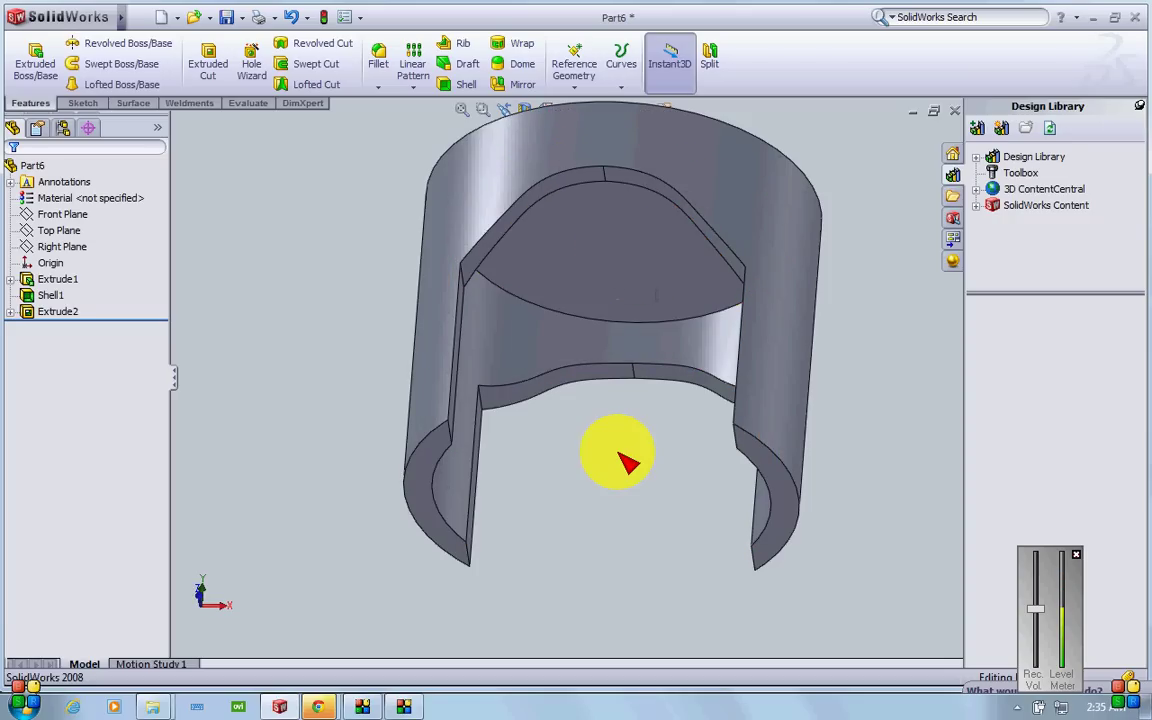
{"action": "middle_click_drag", "start_coordinate": [625, 462], "coordinate": [630, 334]}
{"action": "left_click", "coordinate": [625, 291]}
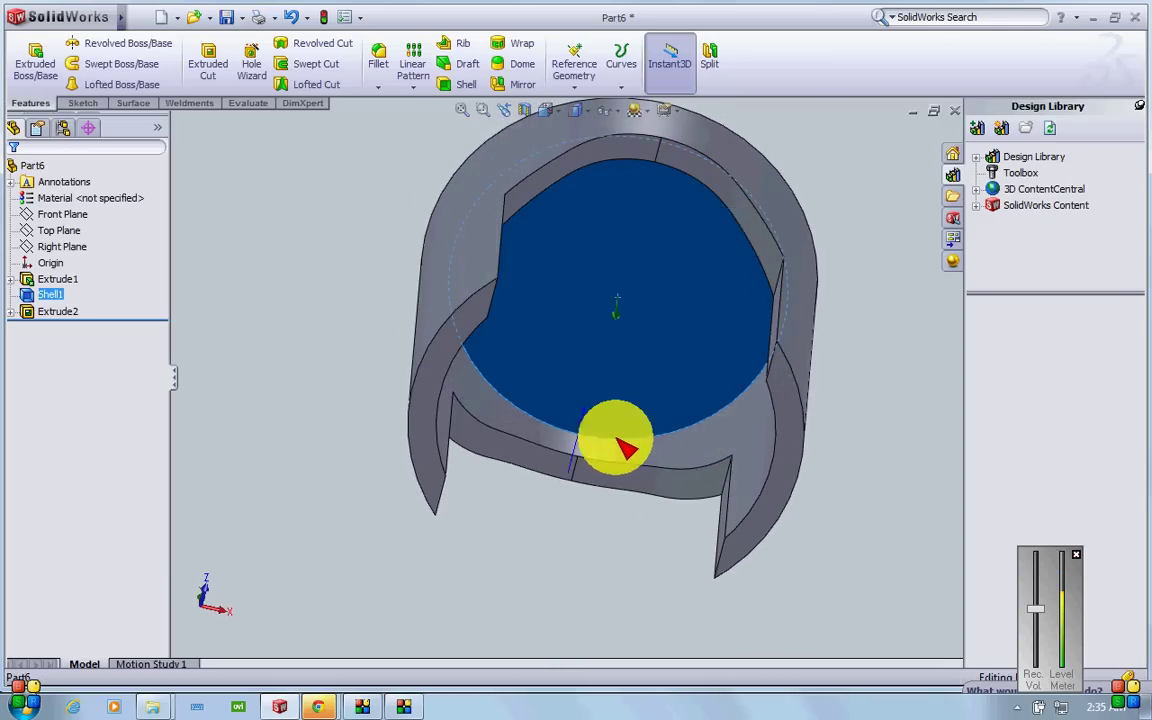
{"action": "scroll", "coordinate": [617, 442], "scroll_direction": "up", "scroll_amount": 2}
{"action": "scroll", "coordinate": [575, 452], "scroll_direction": "up", "scroll_amount": 1}
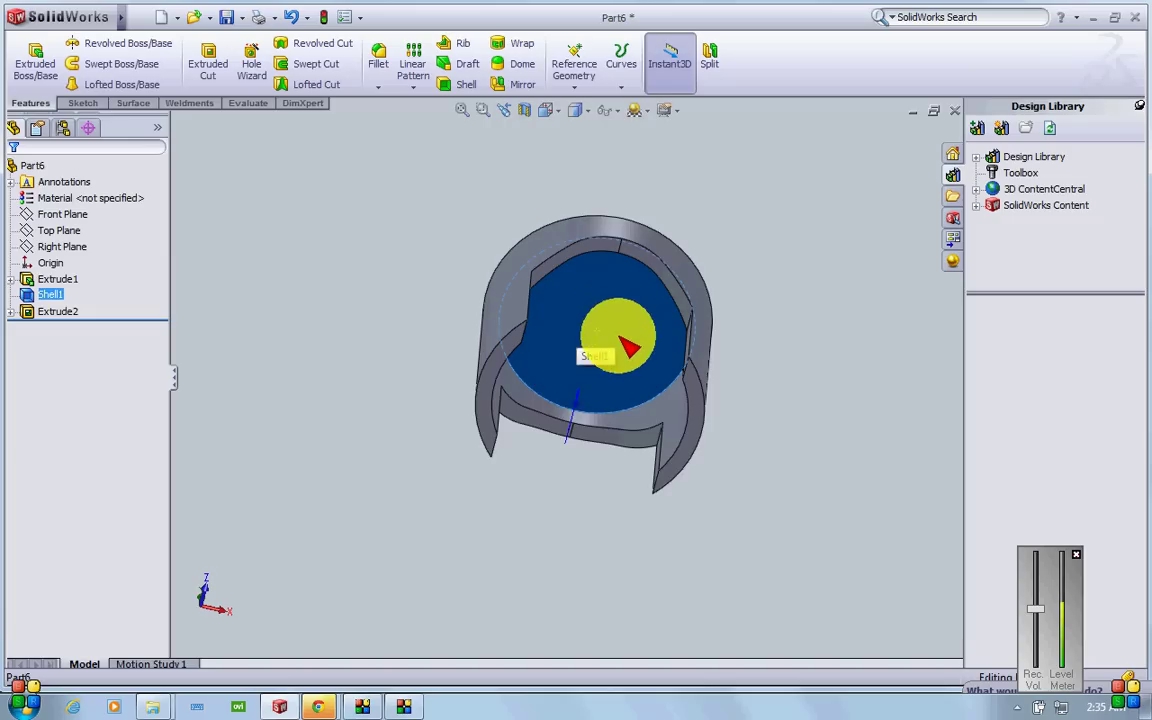
{"action": "left_click", "coordinate": [100, 104]}
{"action": "left_click", "coordinate": [29, 60]}
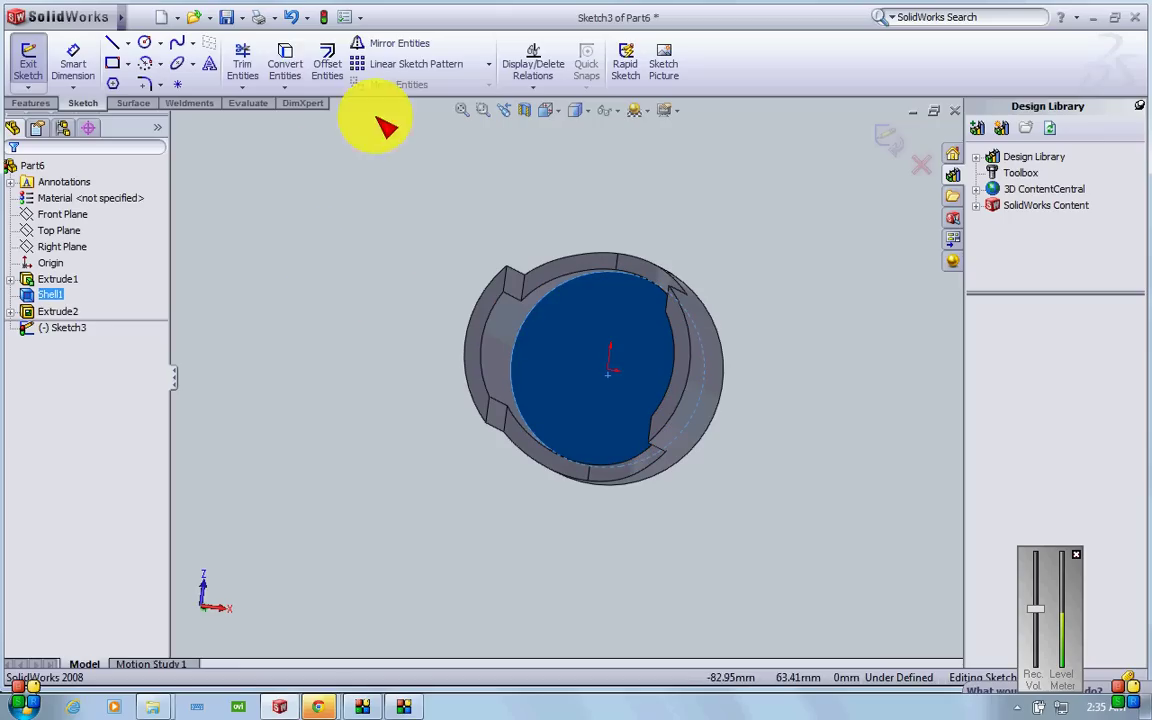
{"action": "left_click", "coordinate": [284, 66]}
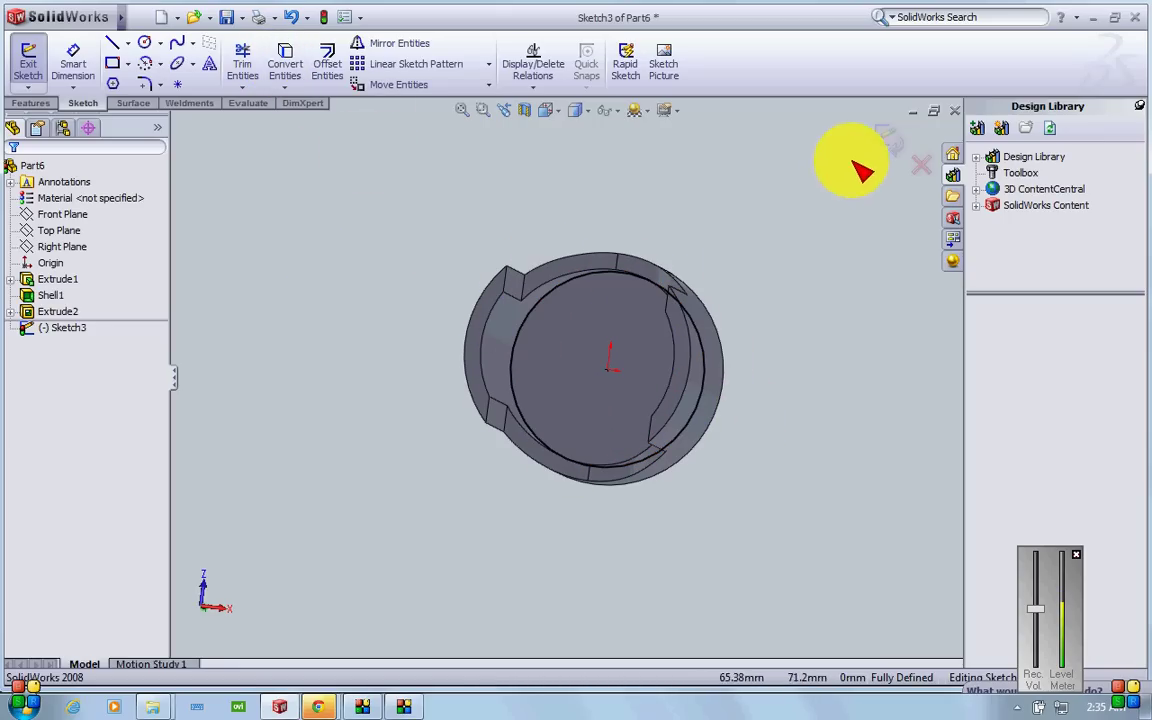
{"action": "left_click", "coordinate": [882, 140]}
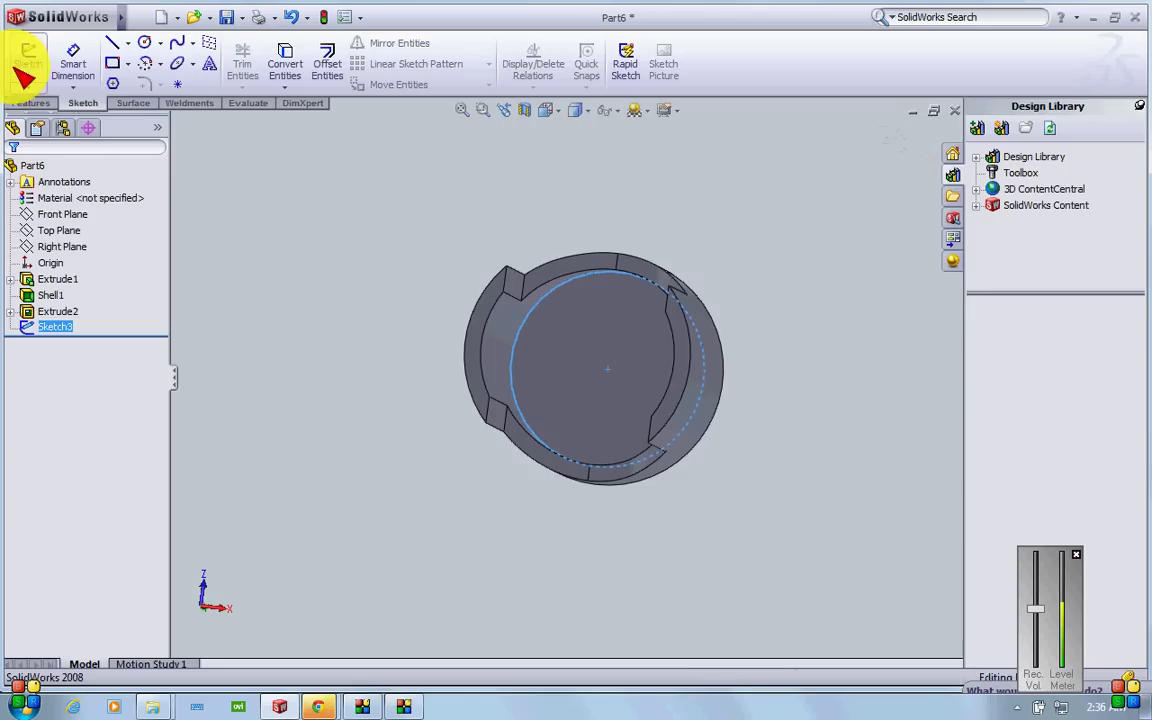
- Extrude the converted circle 5 mm toward the open end as a boss merged with the crown
{"action": "left_click", "coordinate": [30, 104]}
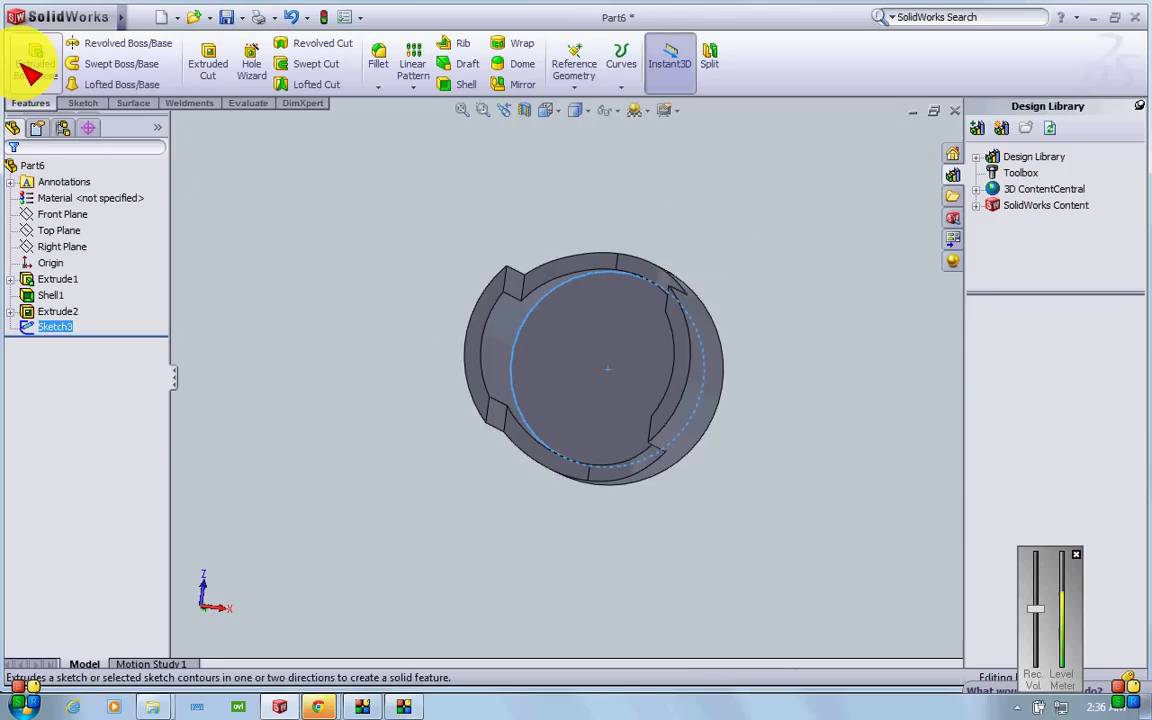
{"action": "left_click", "coordinate": [30, 68]}
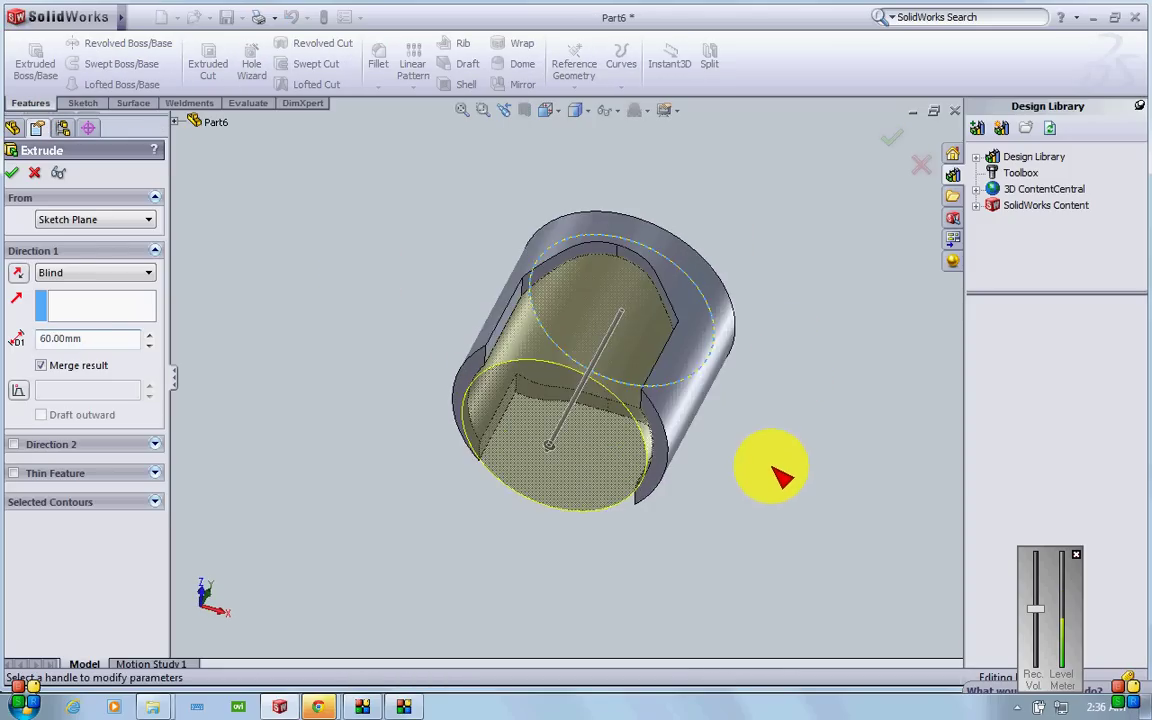
{"action": "left_click_drag", "start_coordinate": [555, 452], "coordinate": [624, 334]}
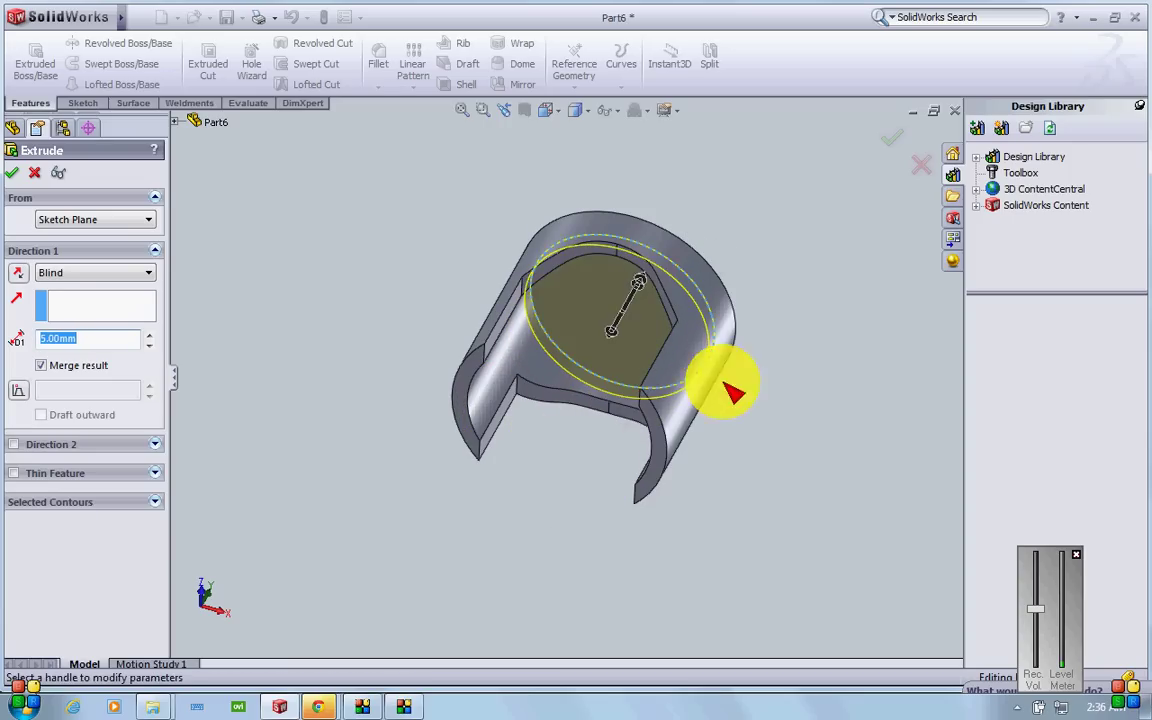
{"action": "middle_click_drag", "start_coordinate": [730, 386], "coordinate": [638, 360]}
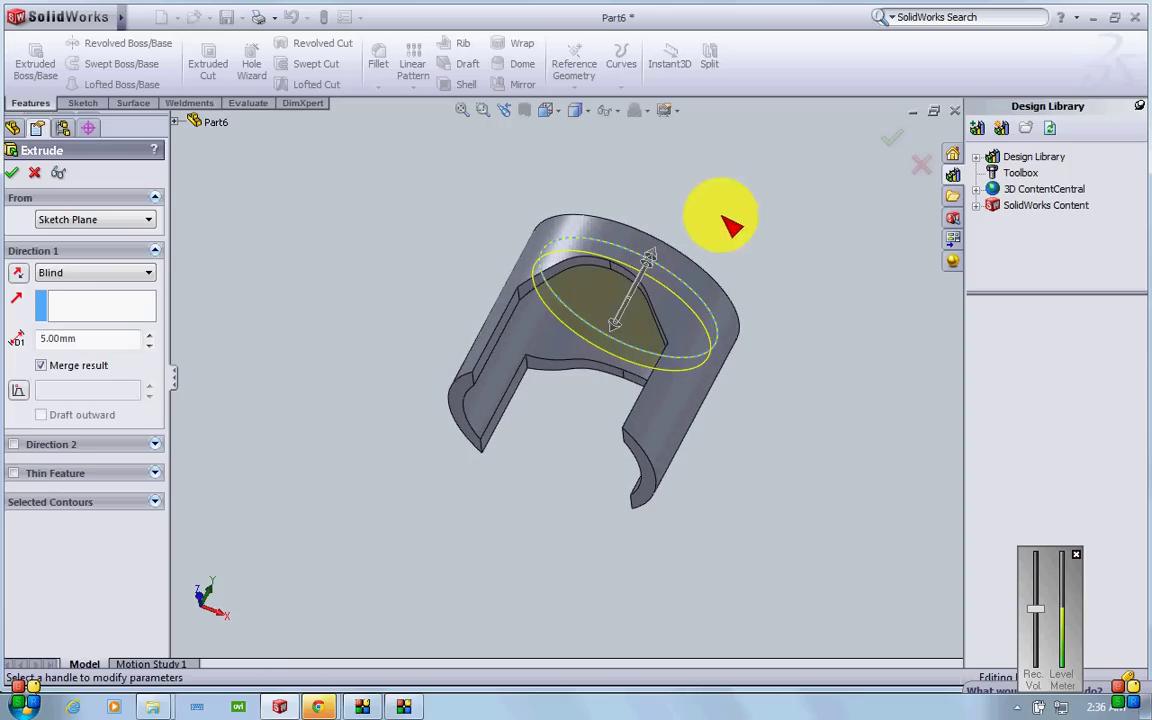
{"action": "left_click", "coordinate": [889, 139]}
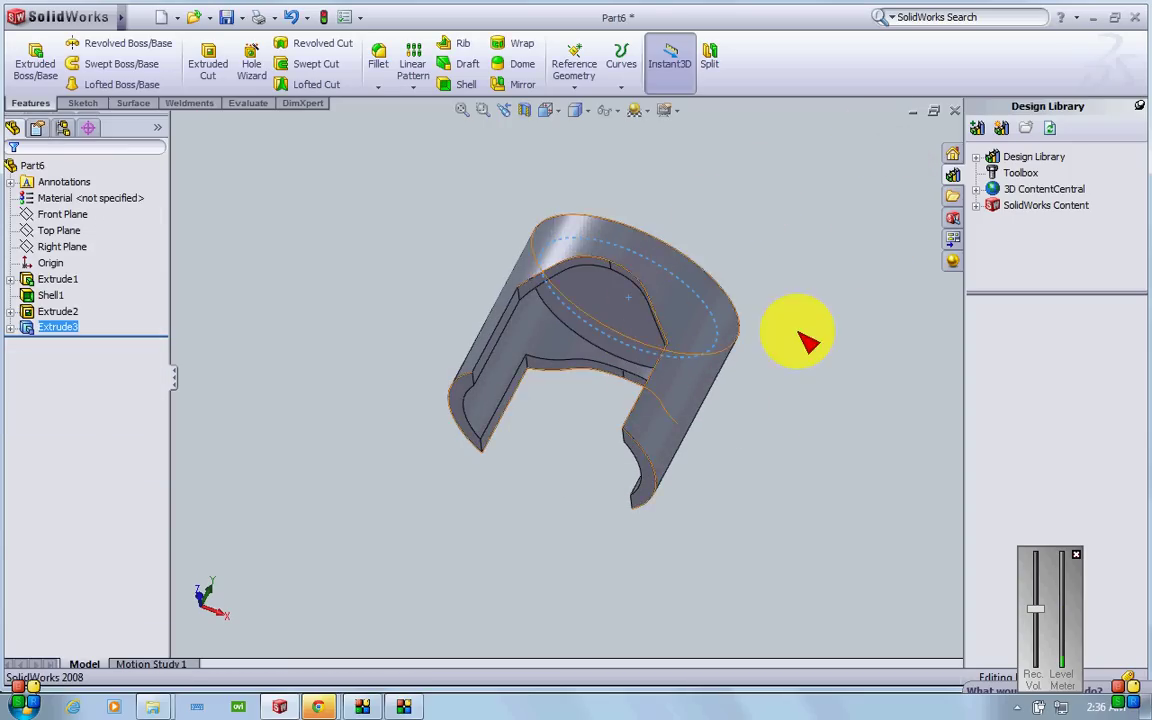
{"action": "left_click", "coordinate": [802, 334]}
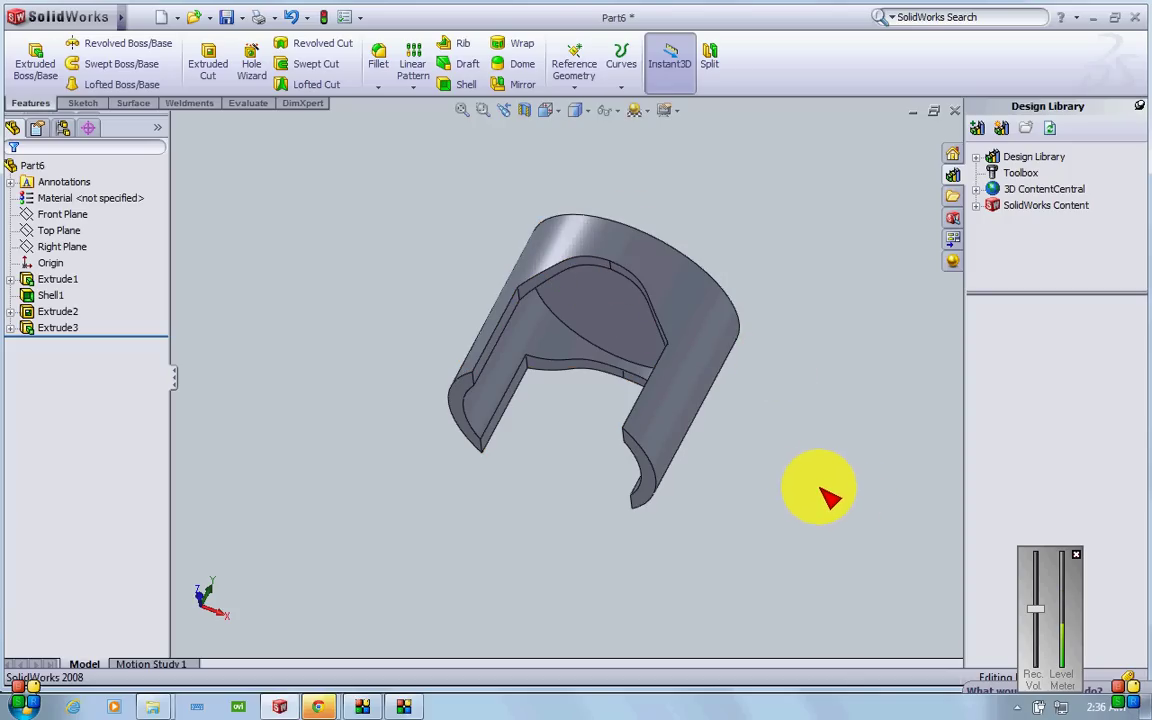
- Open a new sketch on the bottom end face of one skirt leg, viewed from the bottom
{"action": "middle_click_drag", "start_coordinate": [820, 490], "coordinate": [788, 497]}
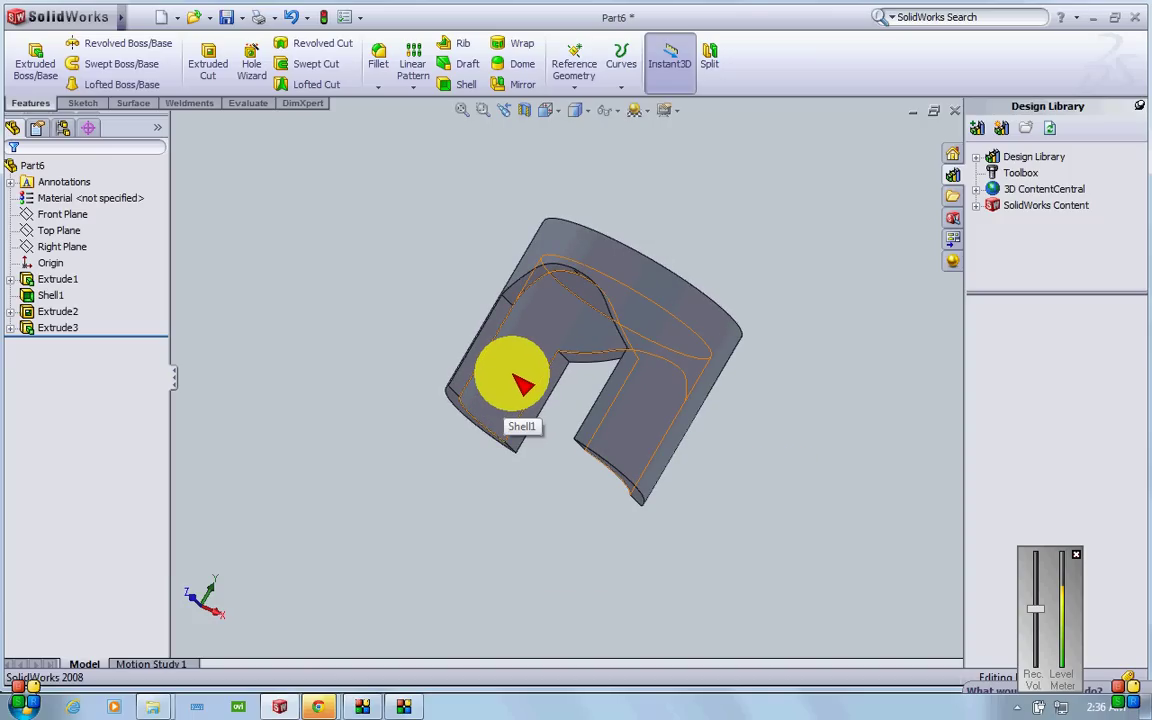
{"action": "middle_click_drag", "start_coordinate": [515, 378], "coordinate": [640, 378]}
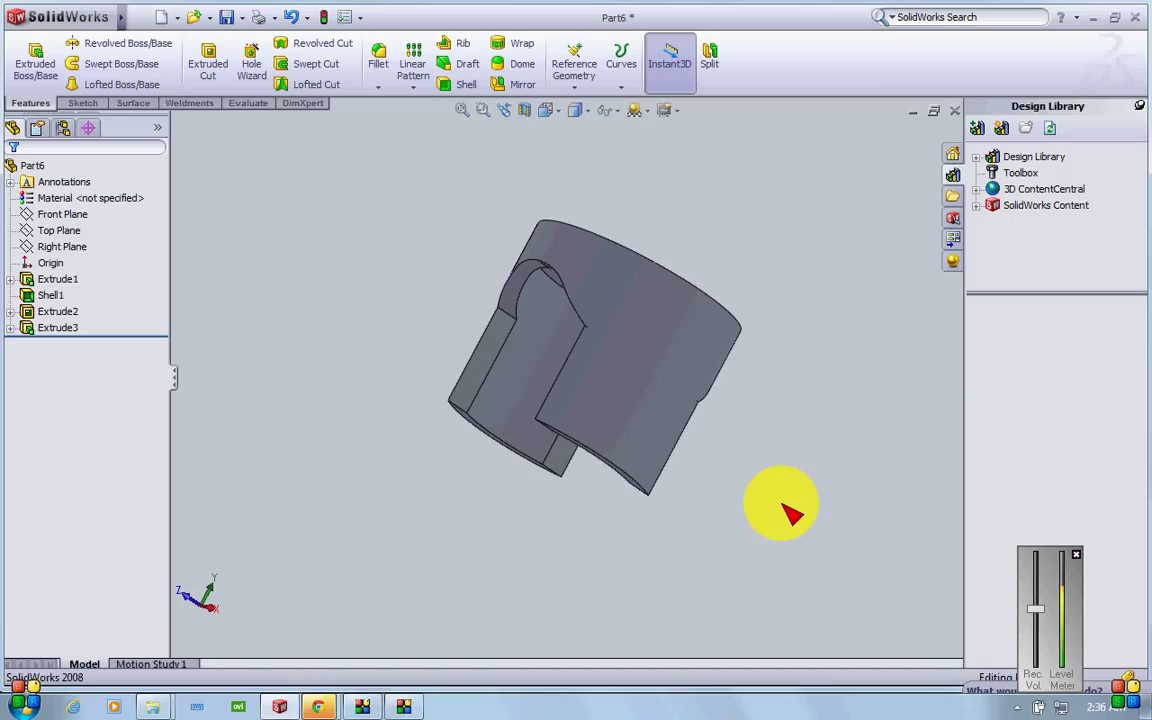
{"action": "middle_click_drag", "start_coordinate": [785, 513], "coordinate": [830, 612]}
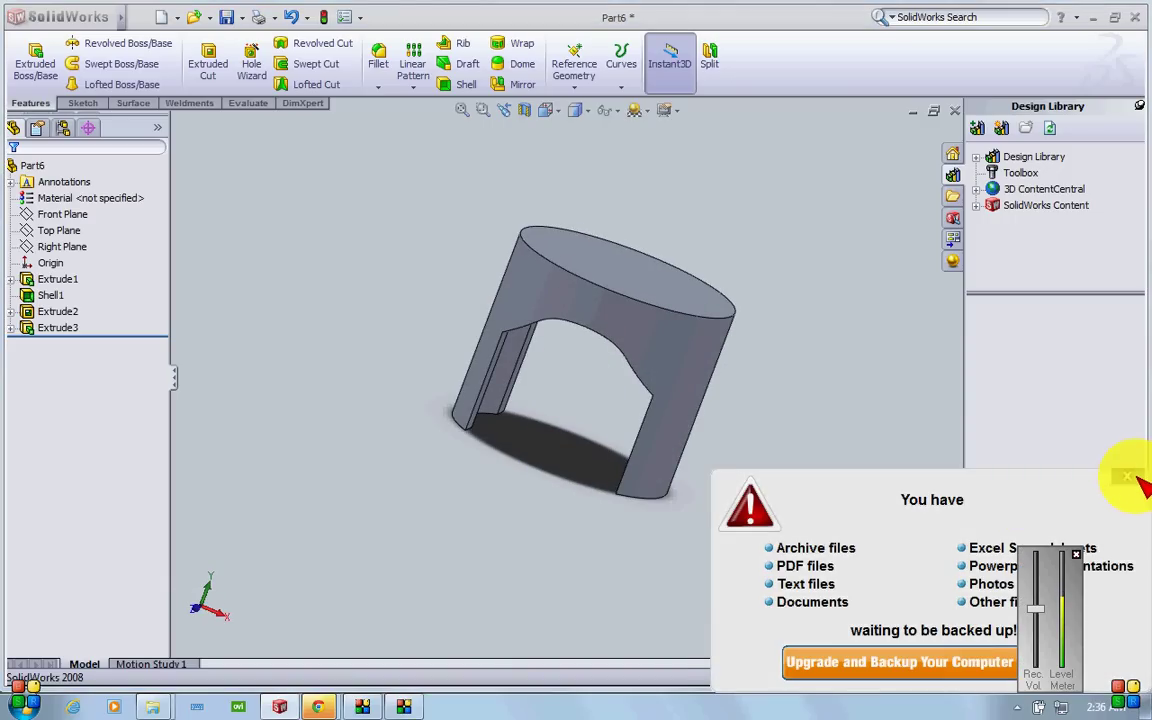
{"action": "left_click", "coordinate": [1129, 477]}
{"action": "middle_click_drag", "start_coordinate": [823, 489], "coordinate": [795, 360]}
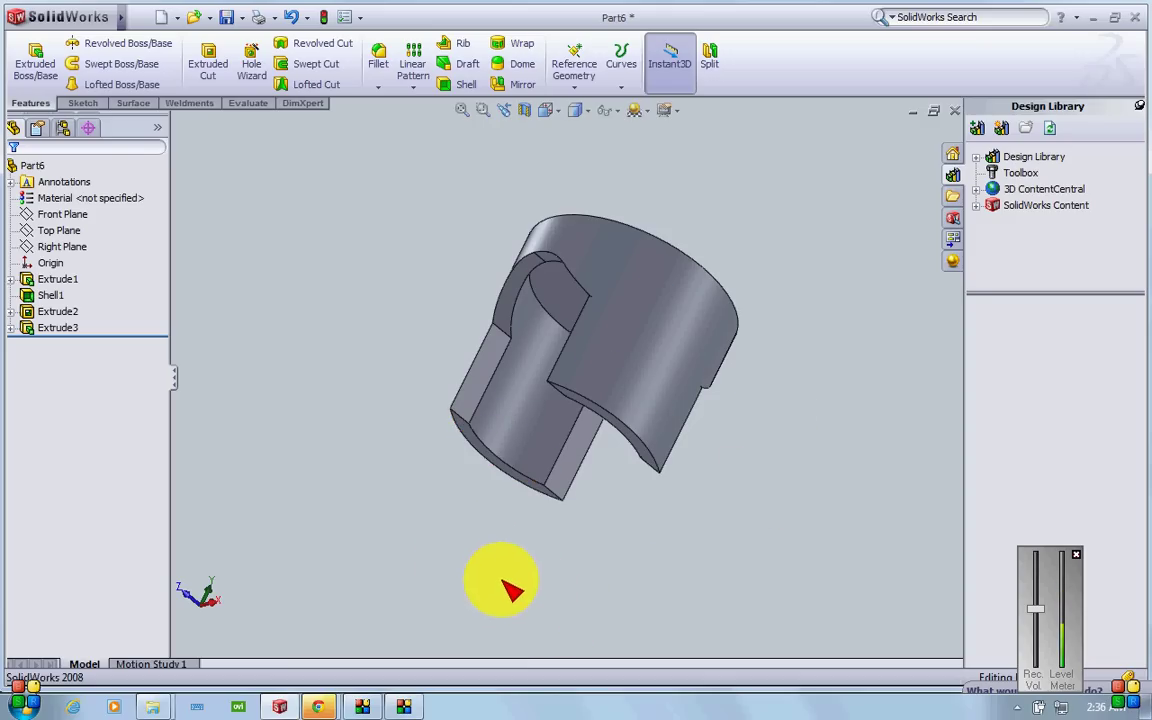
{"action": "middle_click_drag", "start_coordinate": [510, 590], "coordinate": [514, 555]}
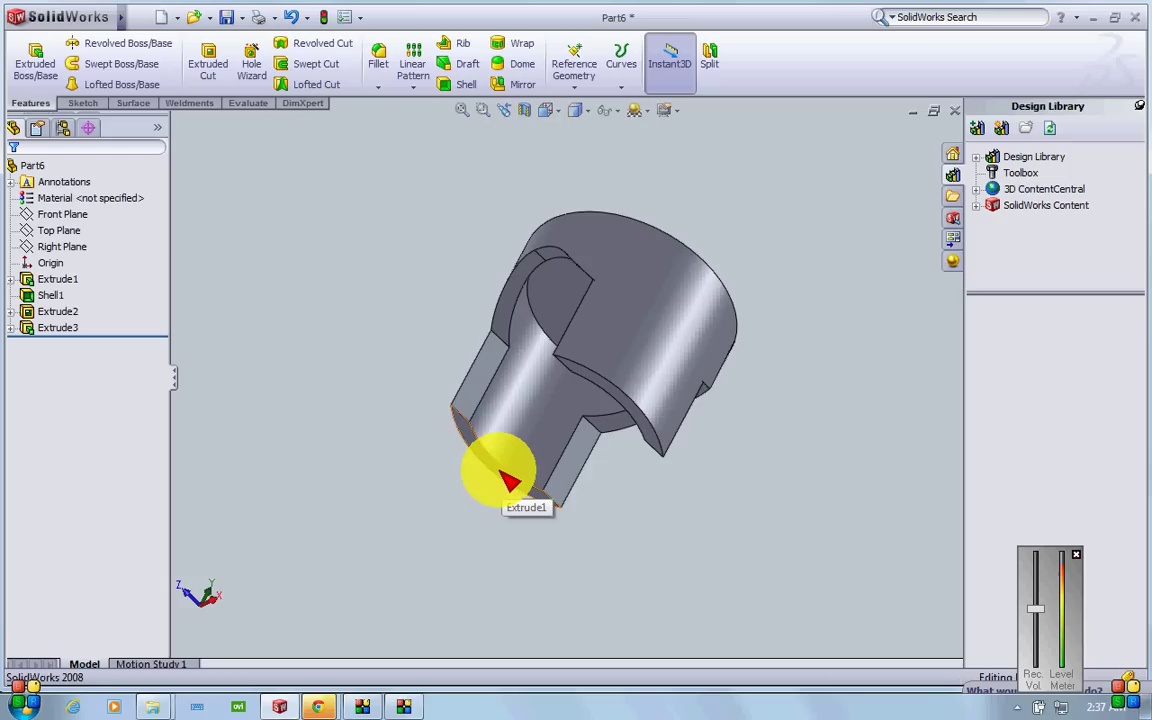
{"action": "left_click", "coordinate": [508, 481]}
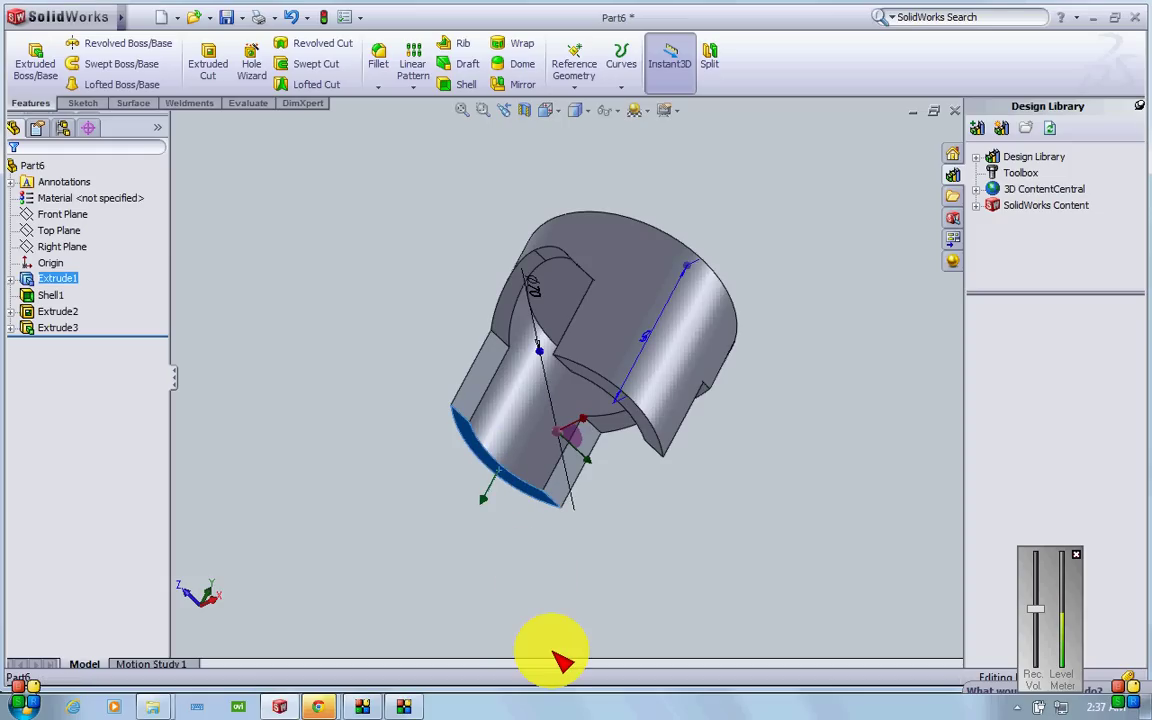
{"action": "key", "text": "ctrl+6"}
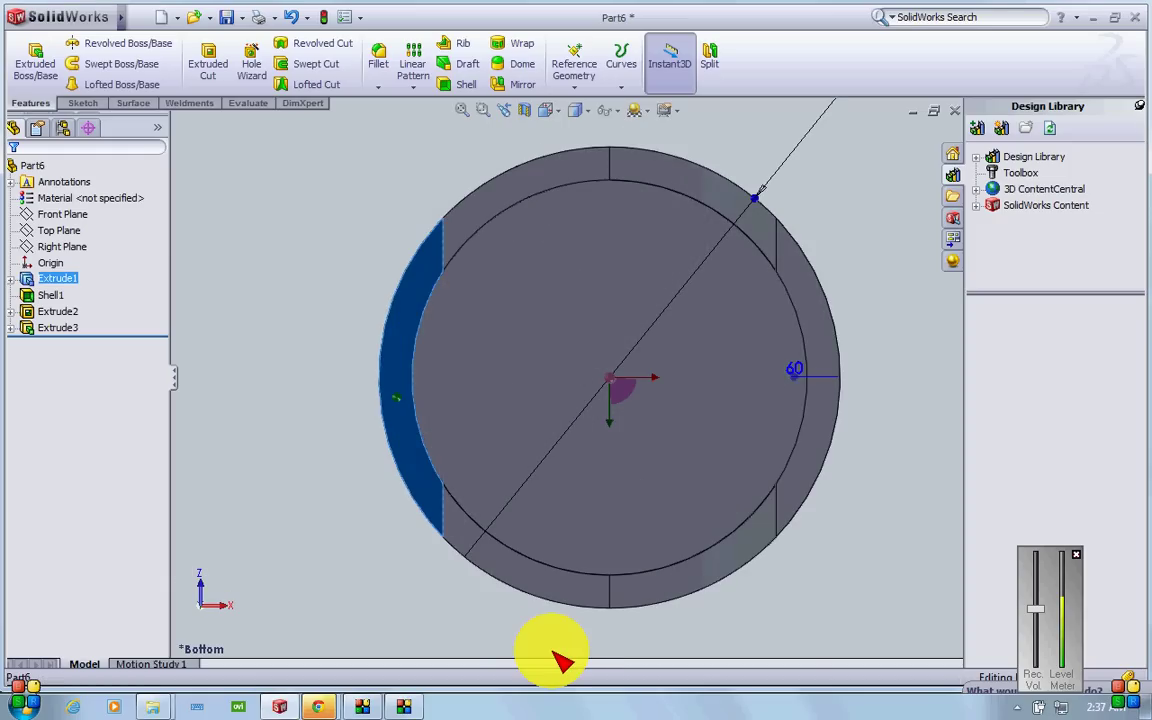
{"action": "left_click", "coordinate": [78, 103]}
{"action": "left_click", "coordinate": [28, 60]}
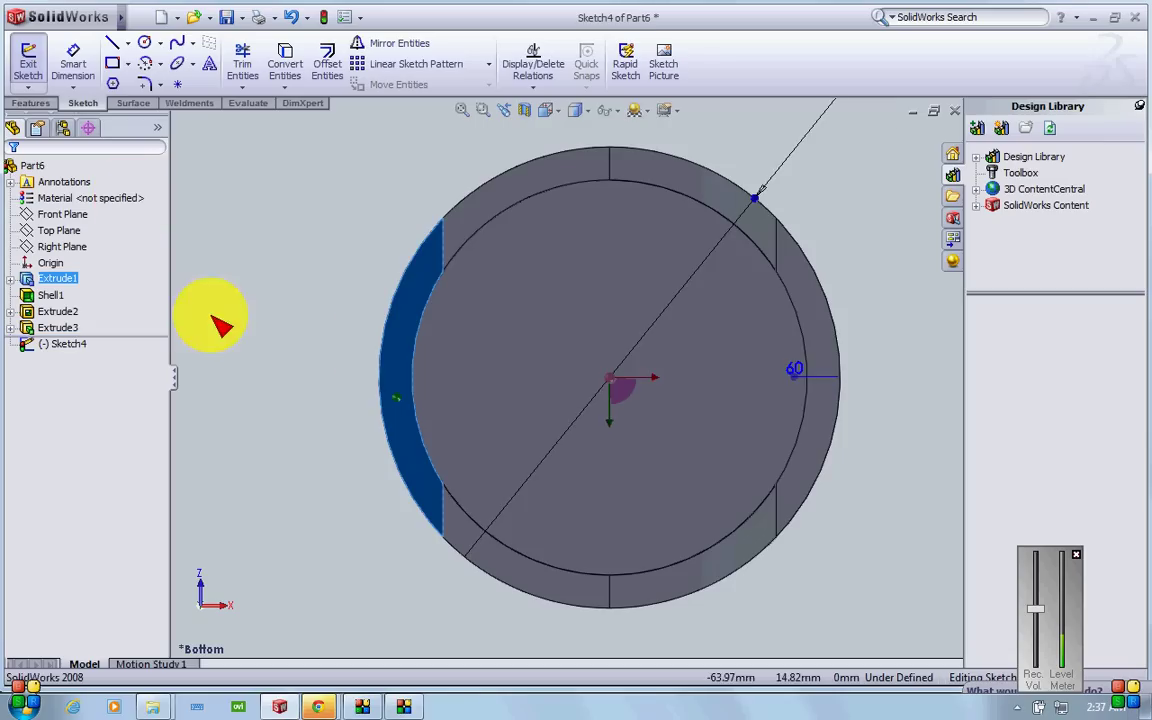
- Sketch a circle of 30 mm radius centred on the origin, matching the inner edge of the skirt wall
{"action": "left_click", "coordinate": [144, 43]}
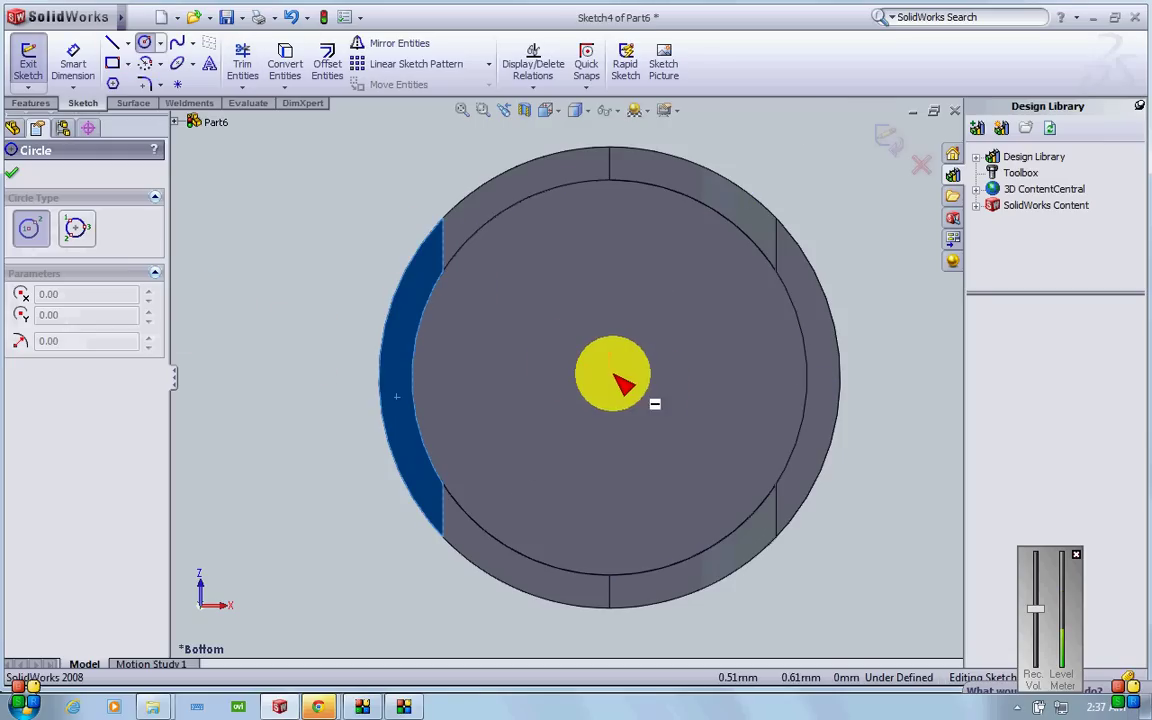
{"action": "left_click", "coordinate": [610, 377]}
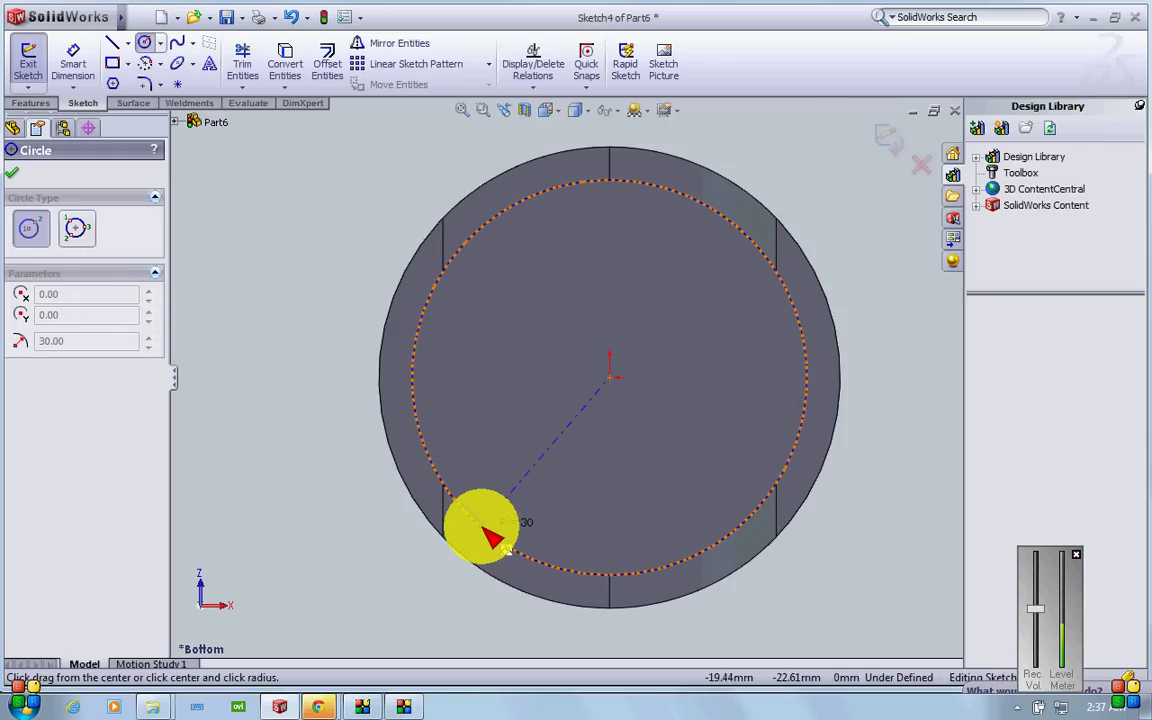
{"action": "left_click", "coordinate": [482, 527]}
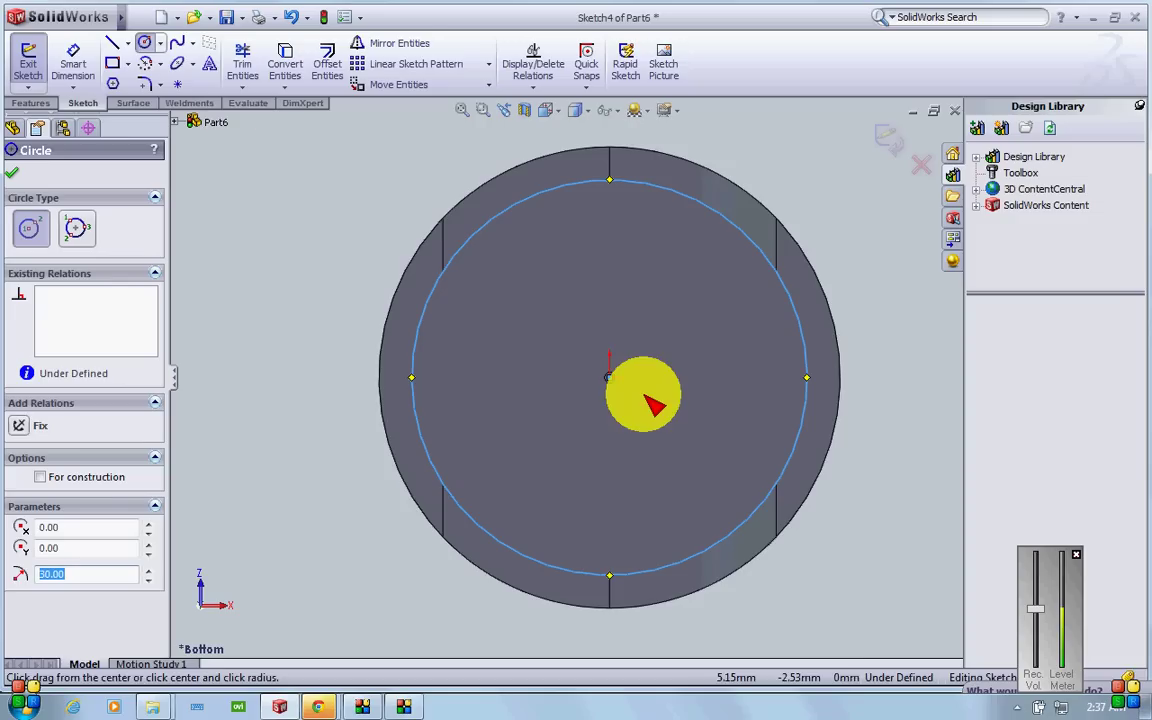
- Draw two vertical lines across the circle, each joining the two inner corners of one skirt leg
{"action": "left_click", "coordinate": [112, 43]}
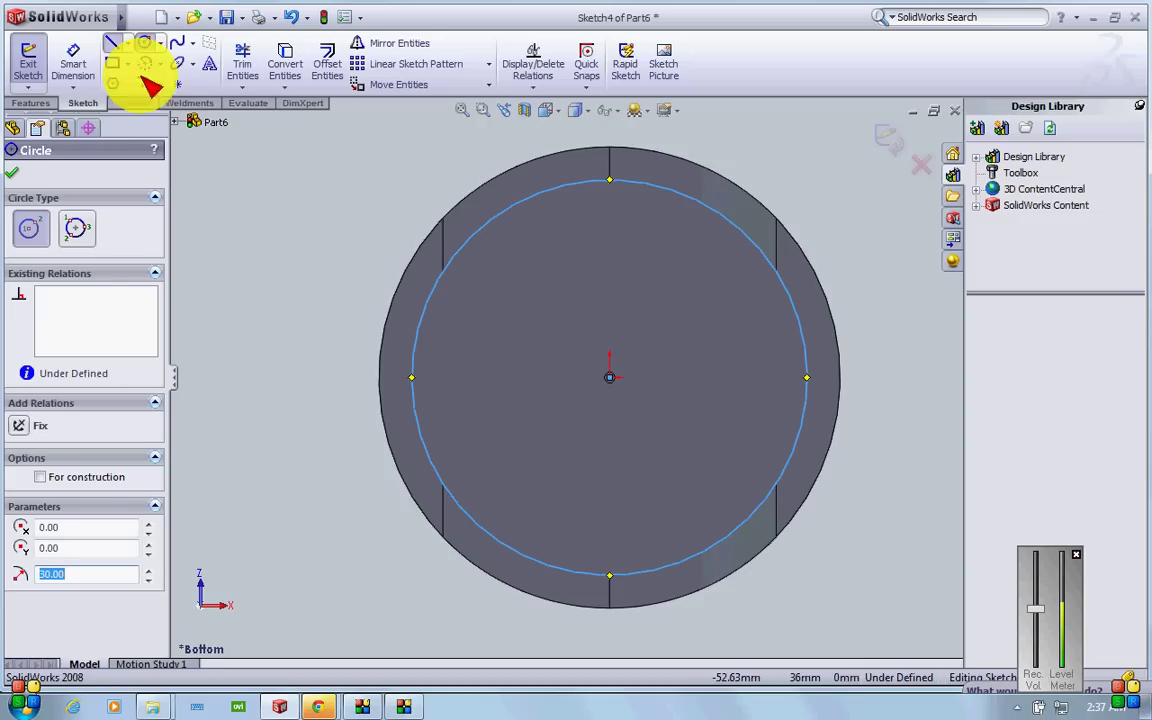
{"action": "left_click", "coordinate": [443, 270]}
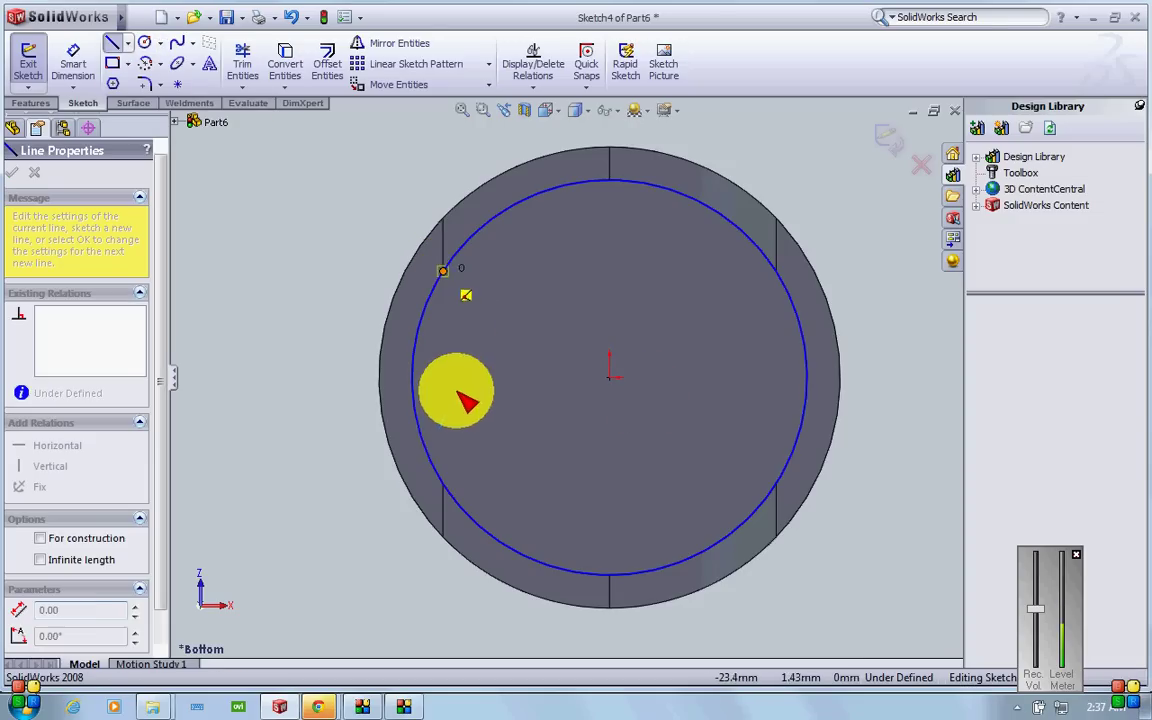
{"action": "left_click", "coordinate": [443, 484]}
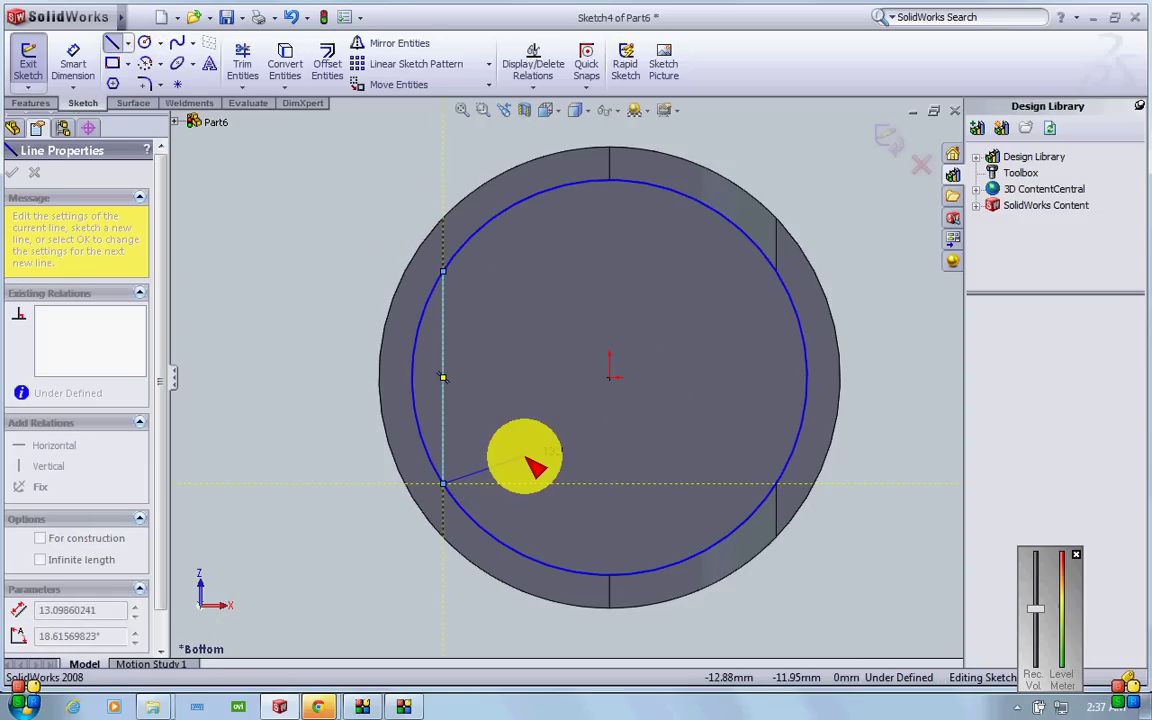
{"action": "key", "text": "Escape"}
{"action": "key", "text": "Escape"}
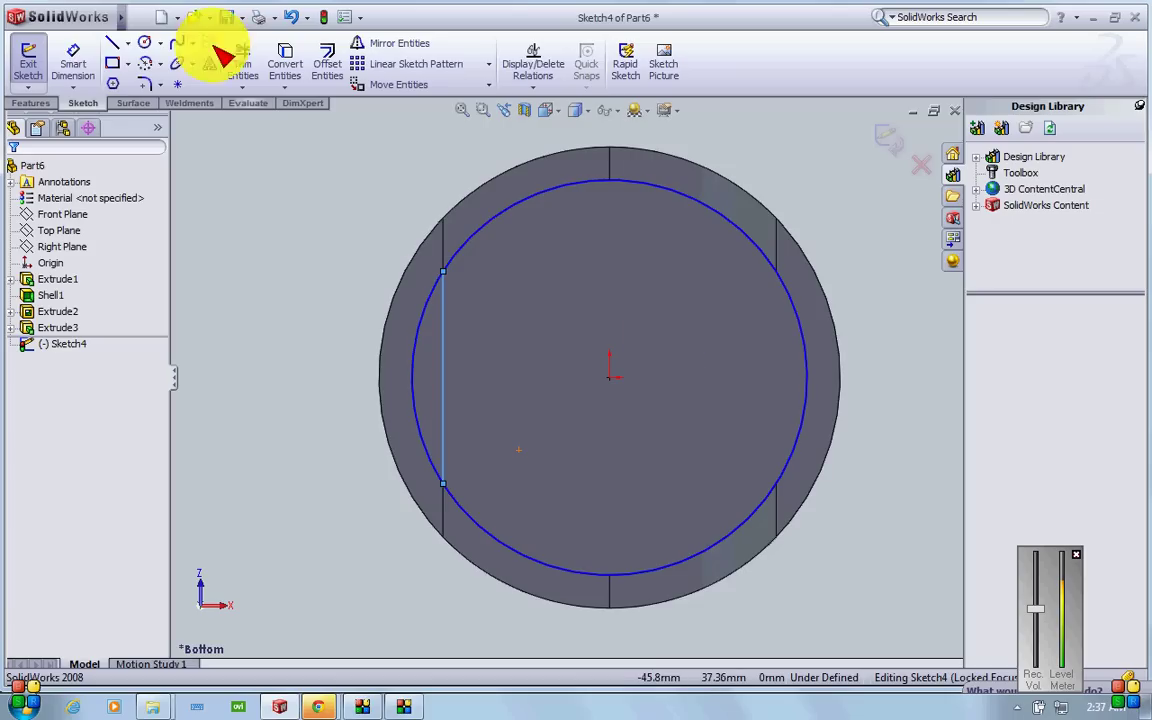
{"action": "left_click", "coordinate": [112, 43]}
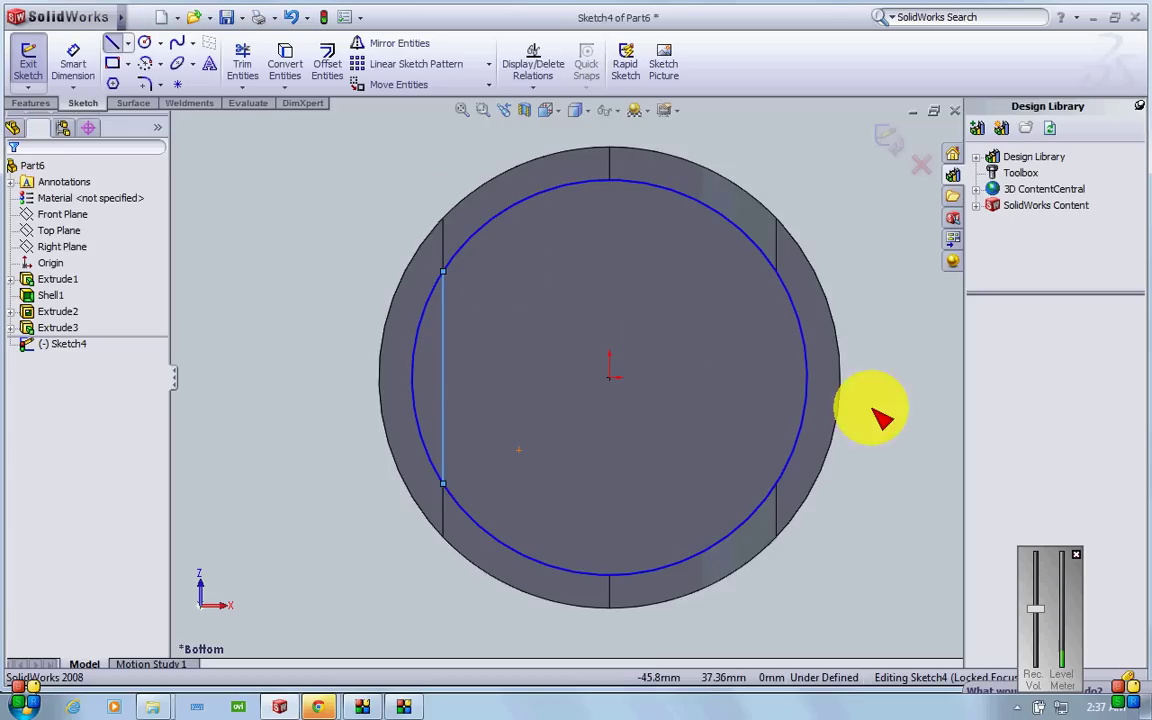
{"action": "left_click", "coordinate": [777, 271]}
{"action": "left_click", "coordinate": [776, 483]}
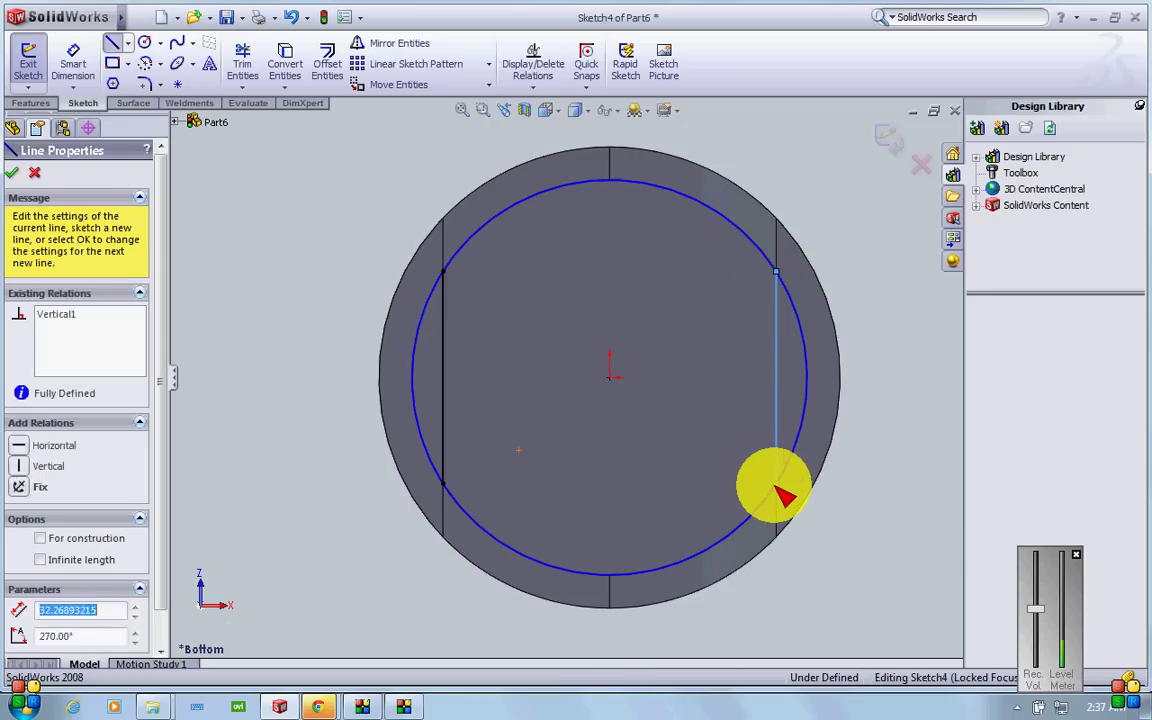
{"action": "key", "text": "Escape"}
- Trim the upper and lower circle arcs between the two vertical lines, leaving a closed segment at each leg, and exit the sketch
{"action": "scroll", "coordinate": [766, 480], "scroll_direction": "down", "scroll_amount": 5}
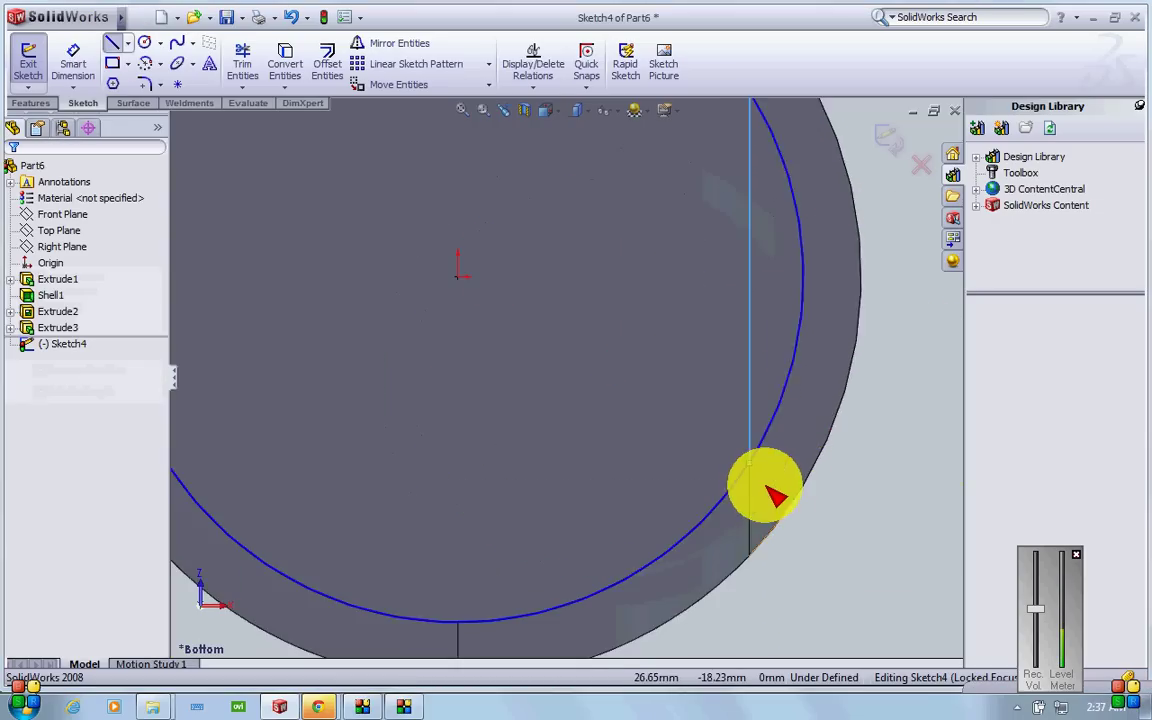
{"action": "scroll", "coordinate": [738, 447], "scroll_direction": "down", "scroll_amount": 4}
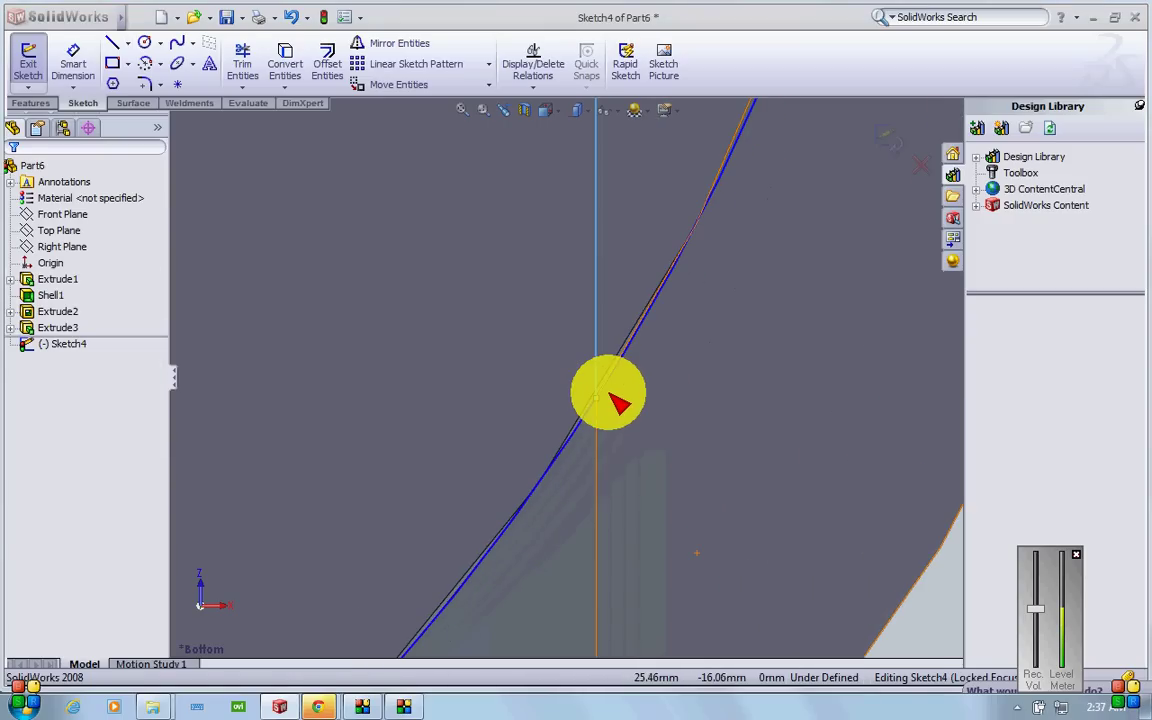
{"action": "scroll", "coordinate": [608, 397], "scroll_direction": "up", "scroll_amount": 9}
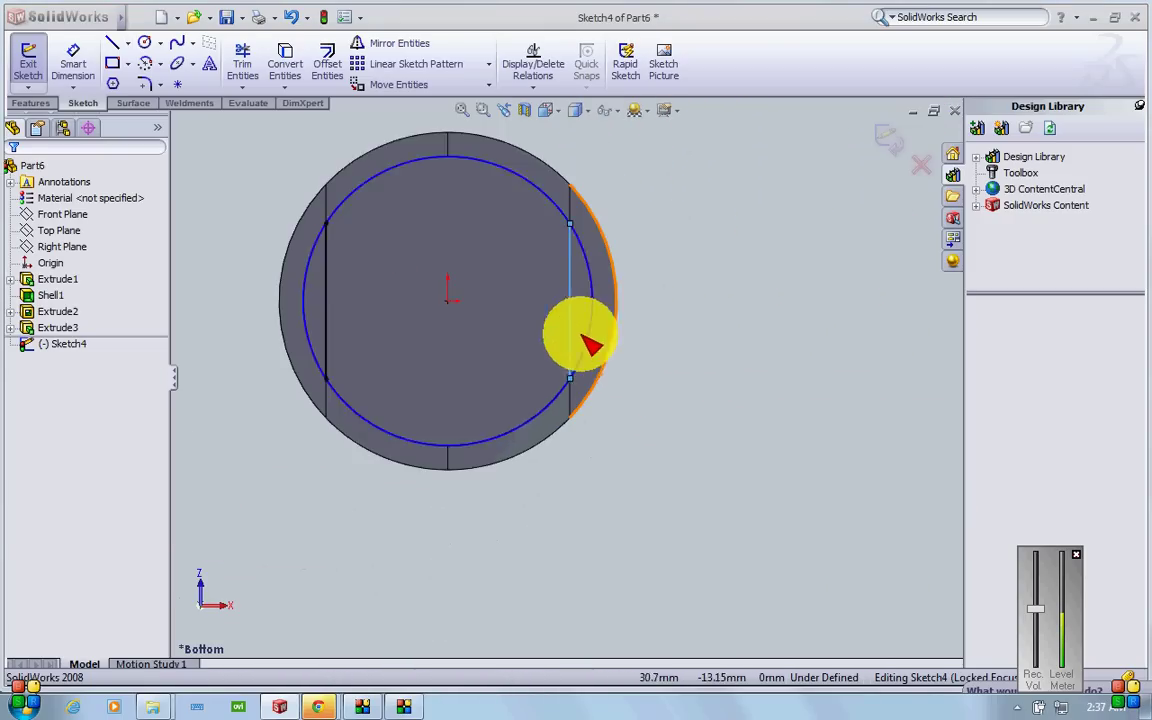
{"action": "left_click", "coordinate": [247, 55]}
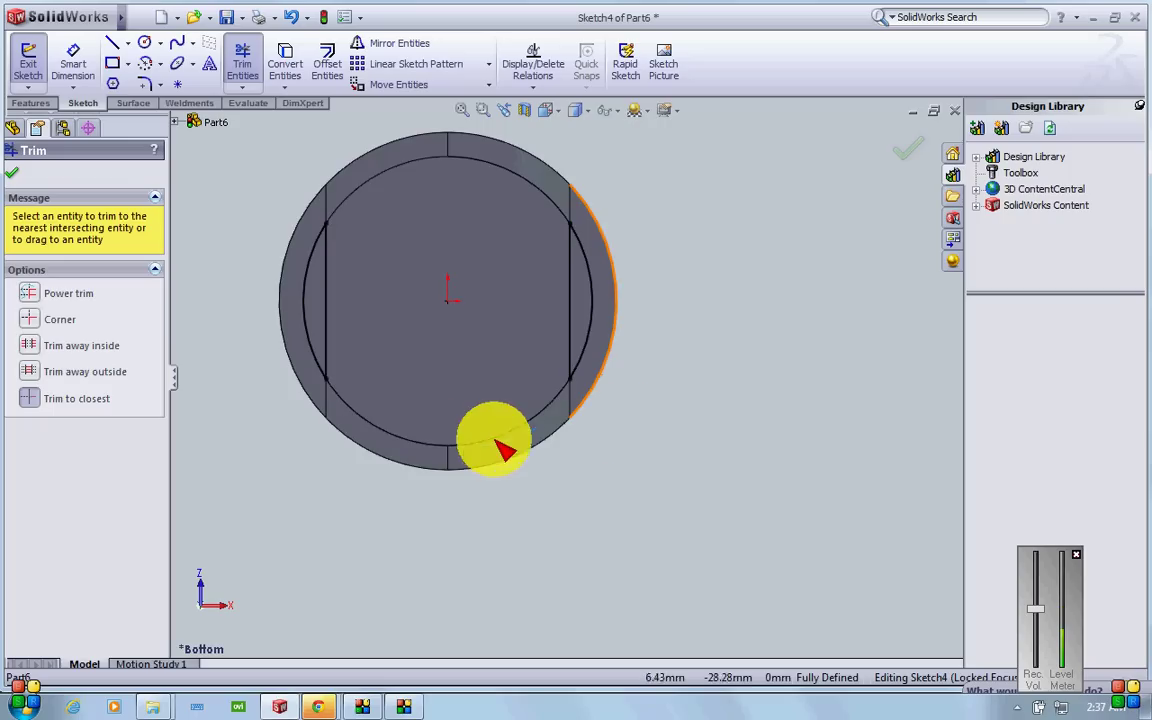
{"action": "scroll", "coordinate": [560, 365], "scroll_direction": "up", "scroll_amount": 2}
{"action": "middle_click_drag", "start_coordinate": [865, 325], "coordinate": [347, 324]}
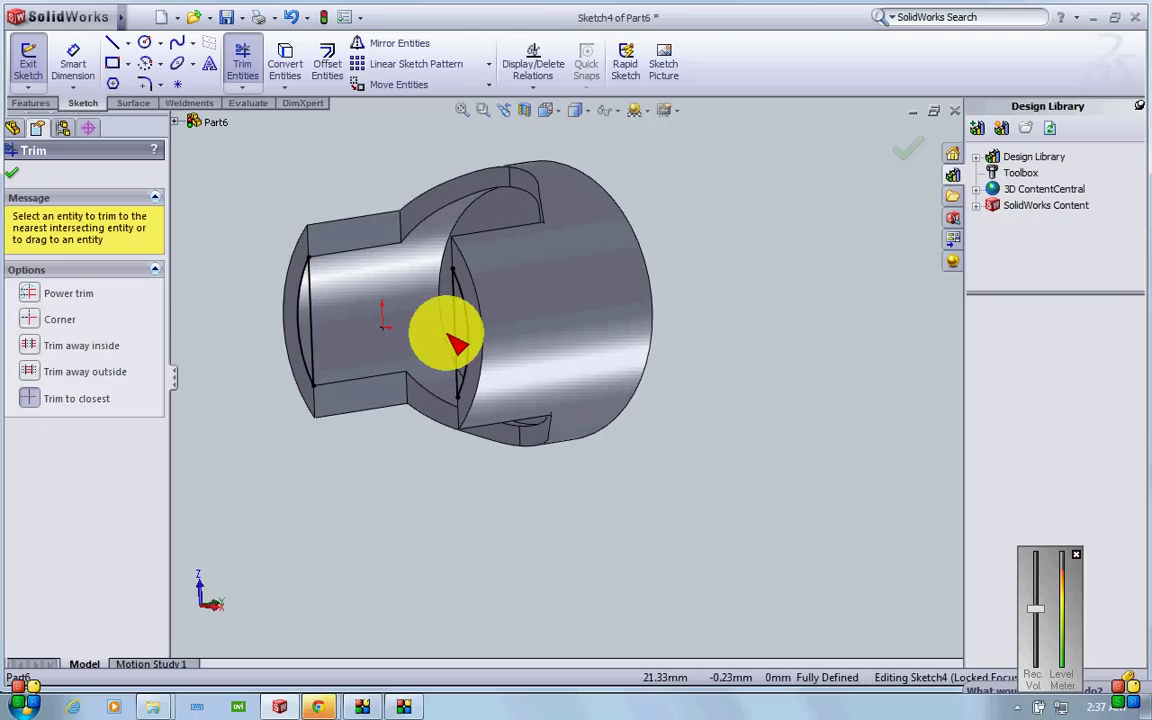
{"action": "left_click", "coordinate": [910, 156]}
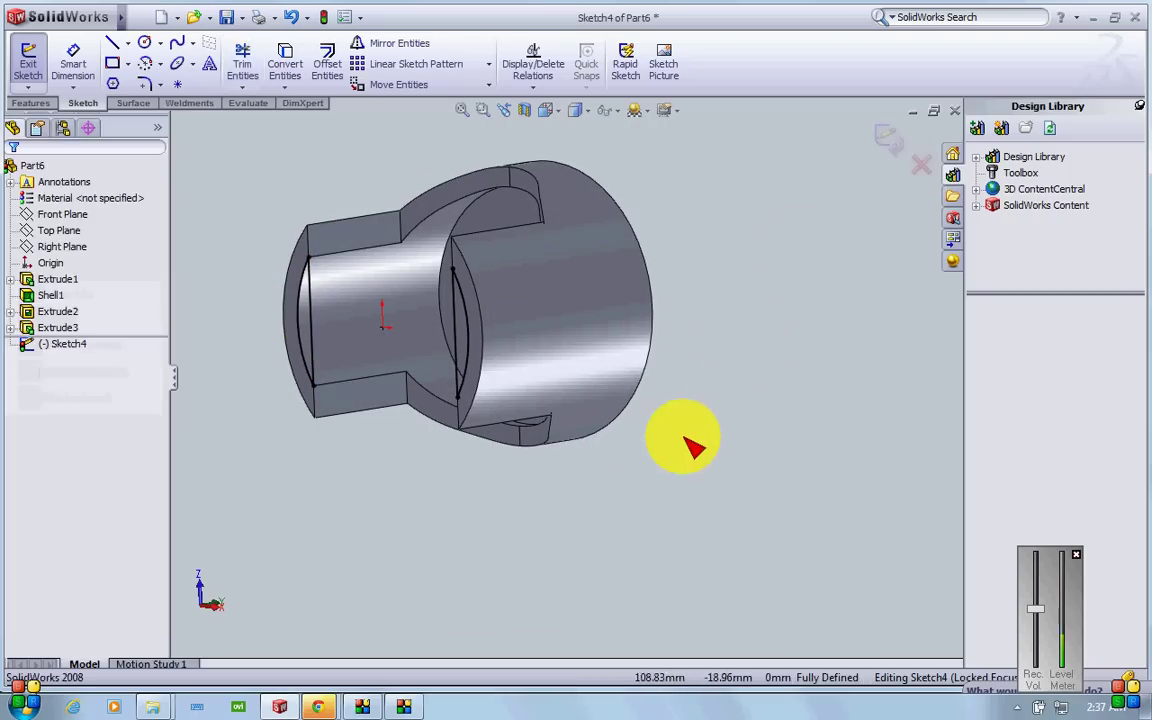
{"action": "left_click", "coordinate": [886, 136]}
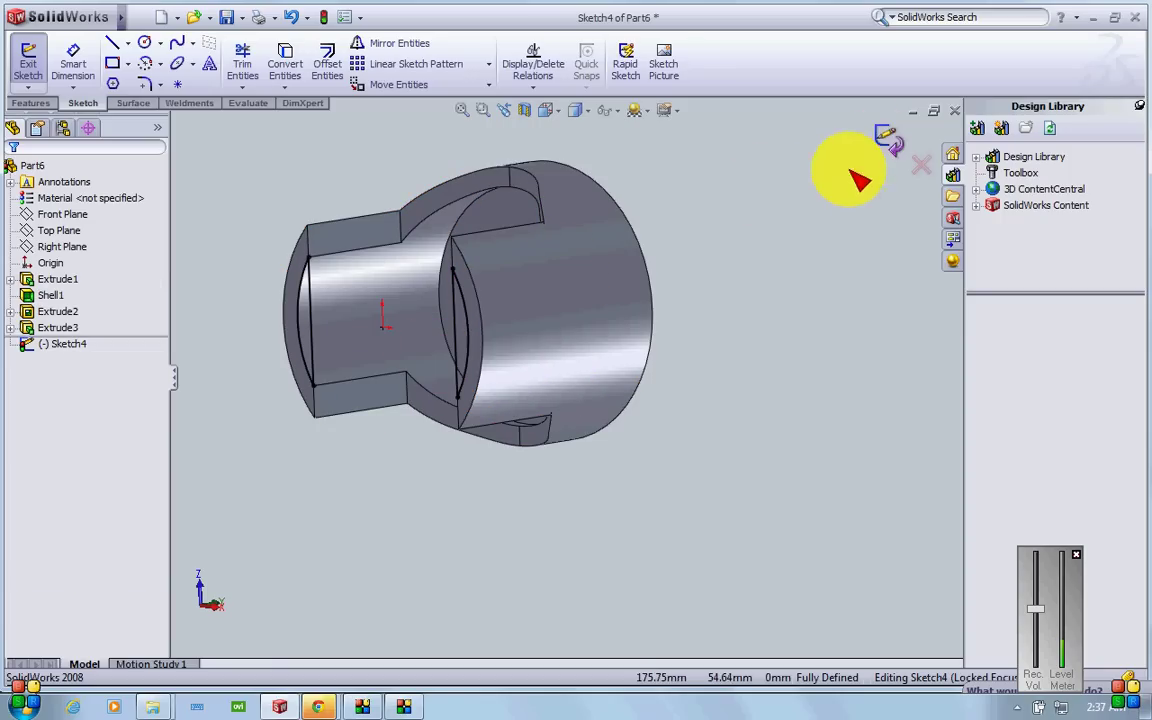
- Extrude the two circular segments 54 mm toward the crown as a blind boss merged with the body
{"action": "left_click", "coordinate": [40, 103]}
{"action": "left_click", "coordinate": [40, 82]}
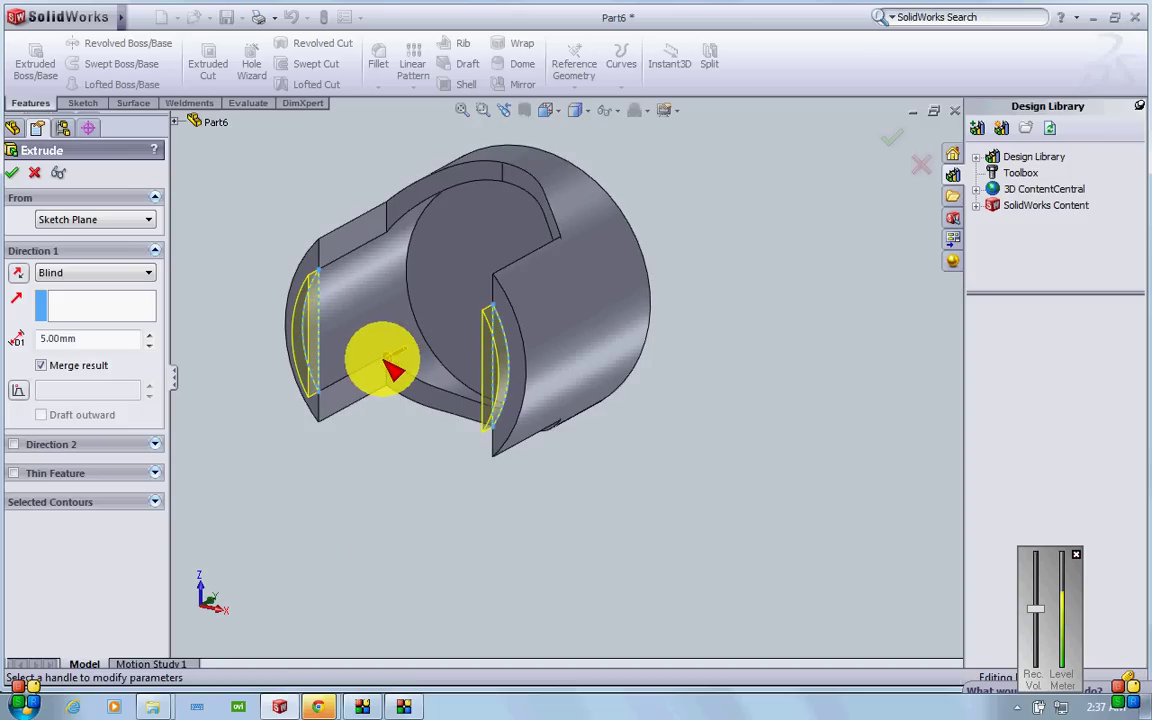
{"action": "left_click_drag", "start_coordinate": [393, 366], "coordinate": [689, 321]}
{"action": "middle_click_drag", "start_coordinate": [715, 337], "coordinate": [586, 219]}
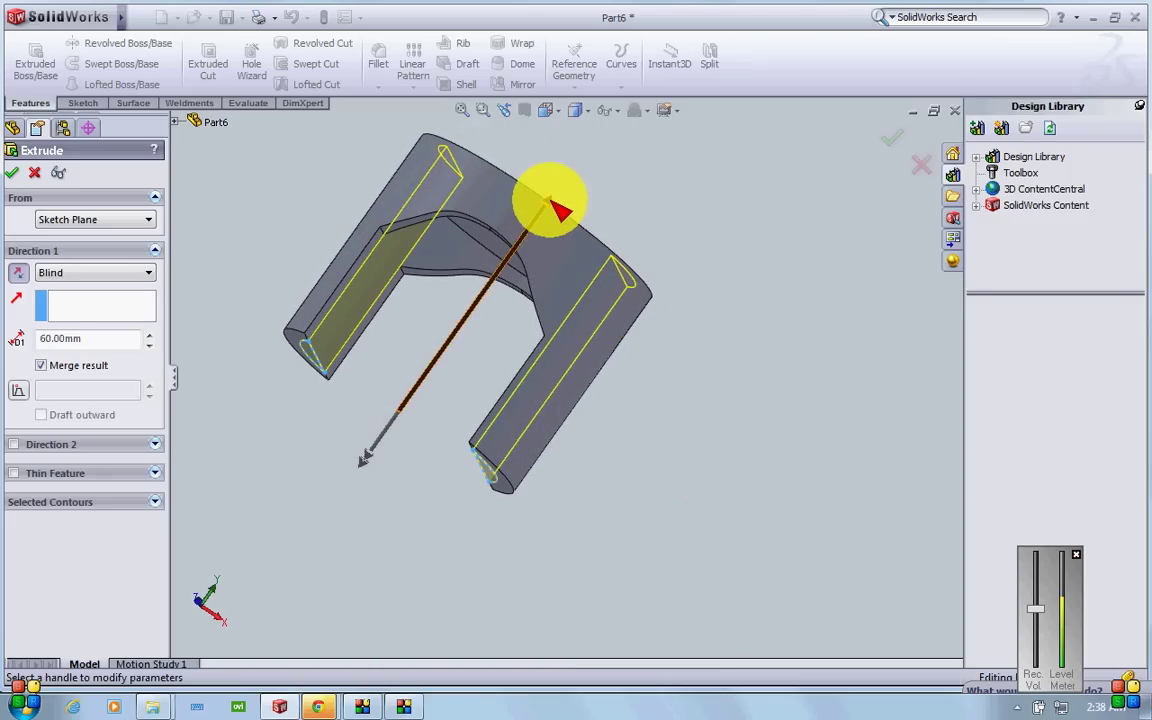
{"action": "left_click_drag", "start_coordinate": [545, 198], "coordinate": [538, 248]}
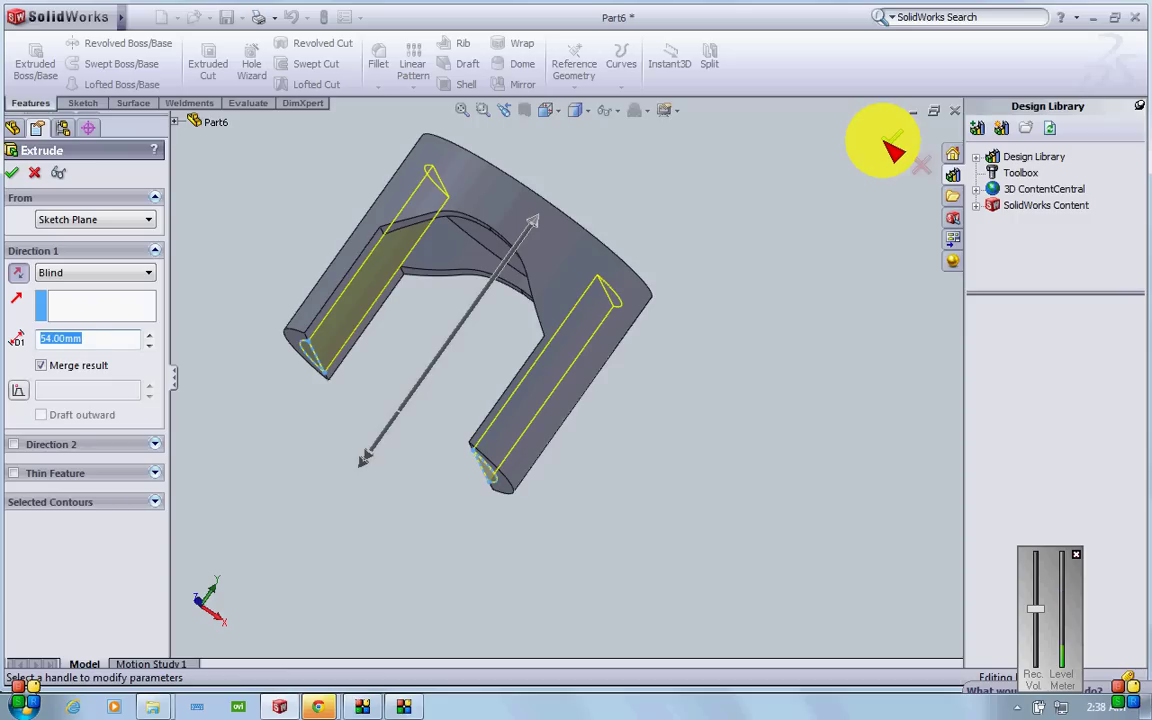
{"action": "left_click", "coordinate": [893, 143]}
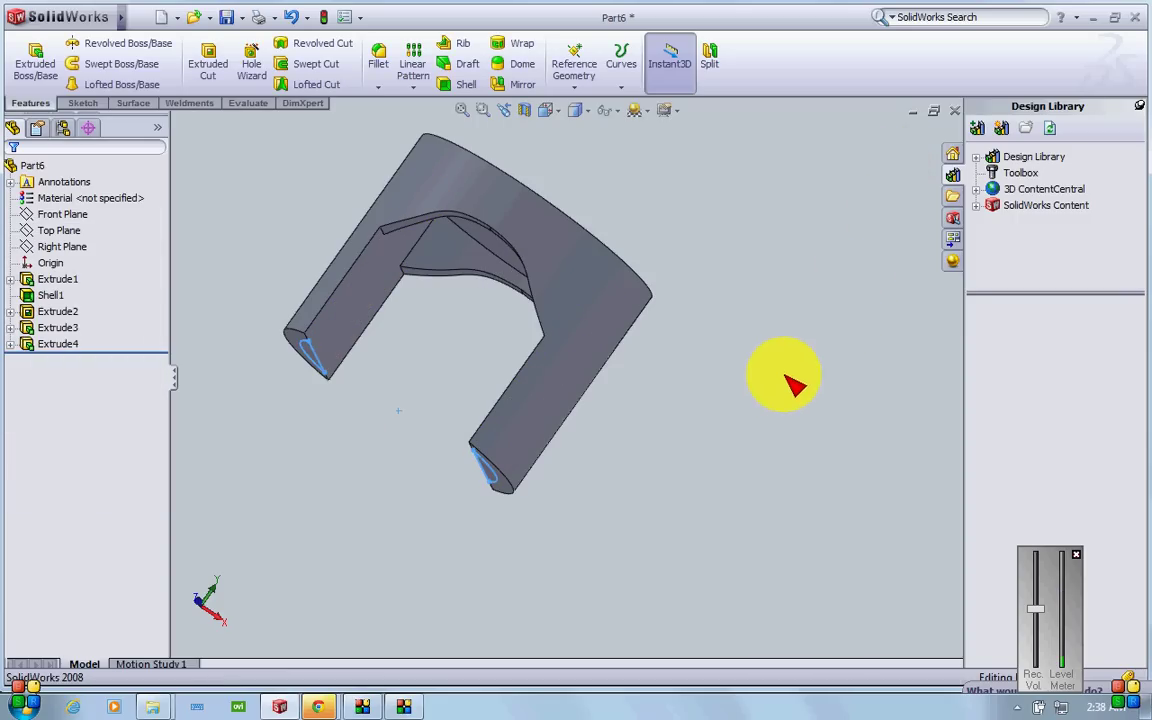
- Start a new sketch on the flat inner face of one skirt leg
{"action": "middle_click_drag", "start_coordinate": [793, 385], "coordinate": [789, 316]}
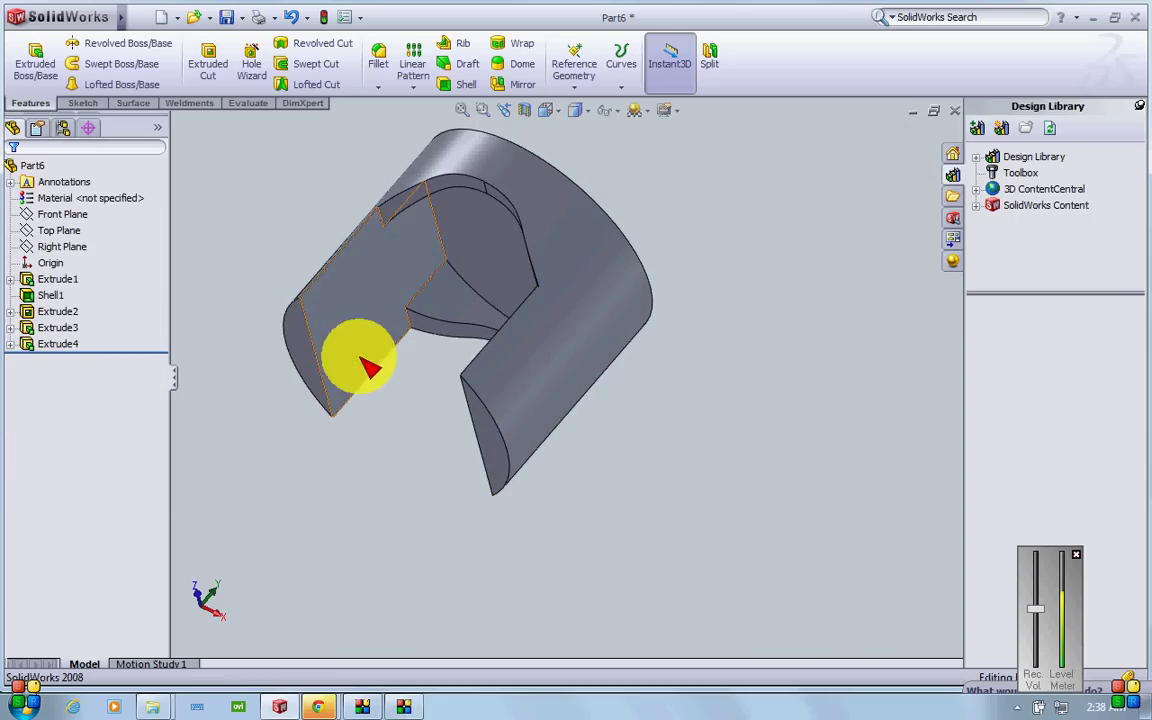
{"action": "middle_click_drag", "start_coordinate": [437, 452], "coordinate": [545, 406]}
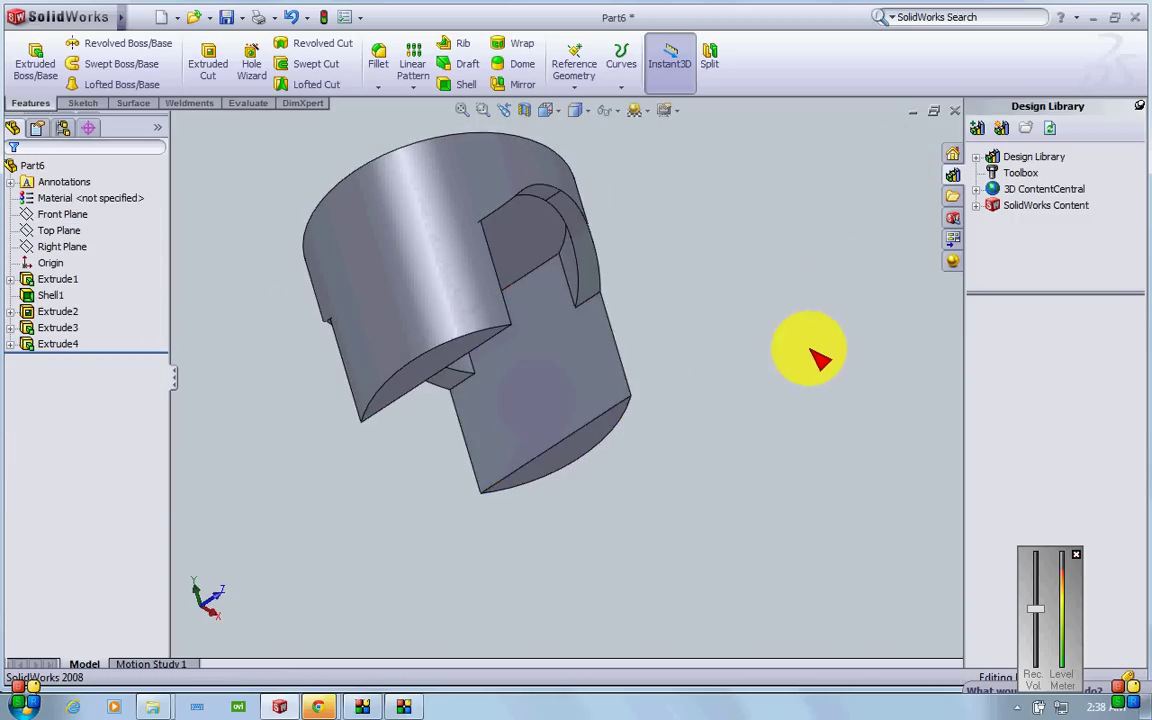
{"action": "middle_click_drag", "start_coordinate": [818, 360], "coordinate": [683, 373]}
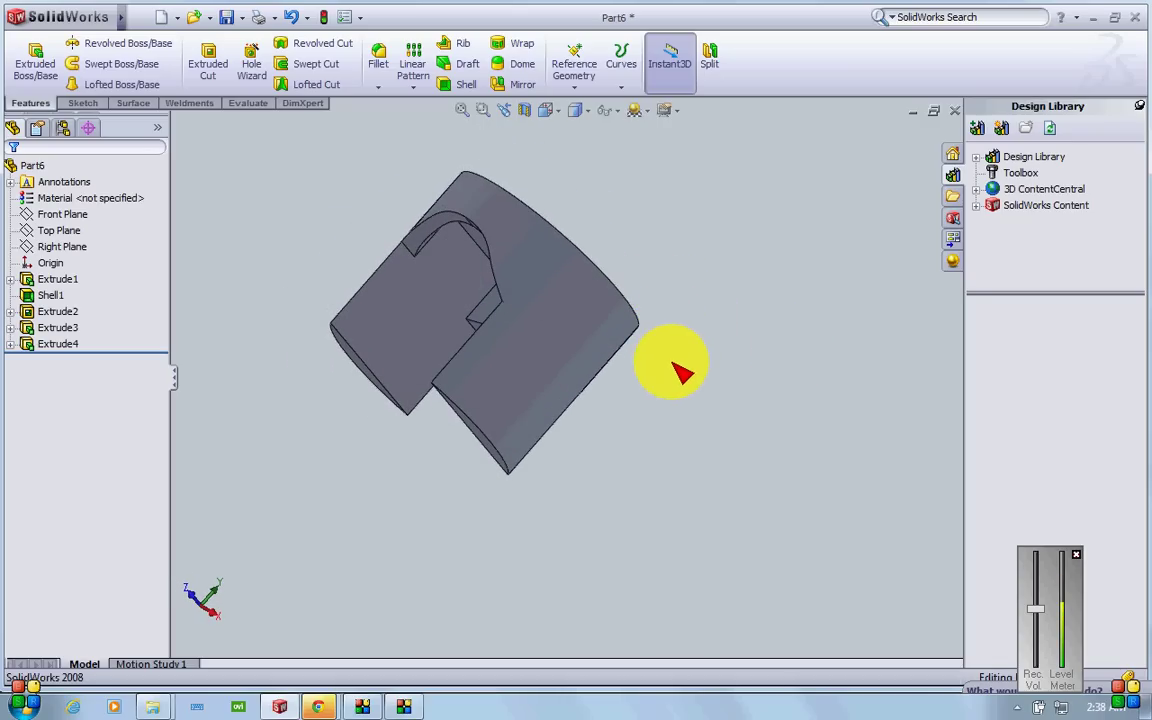
{"action": "left_click", "coordinate": [412, 354]}
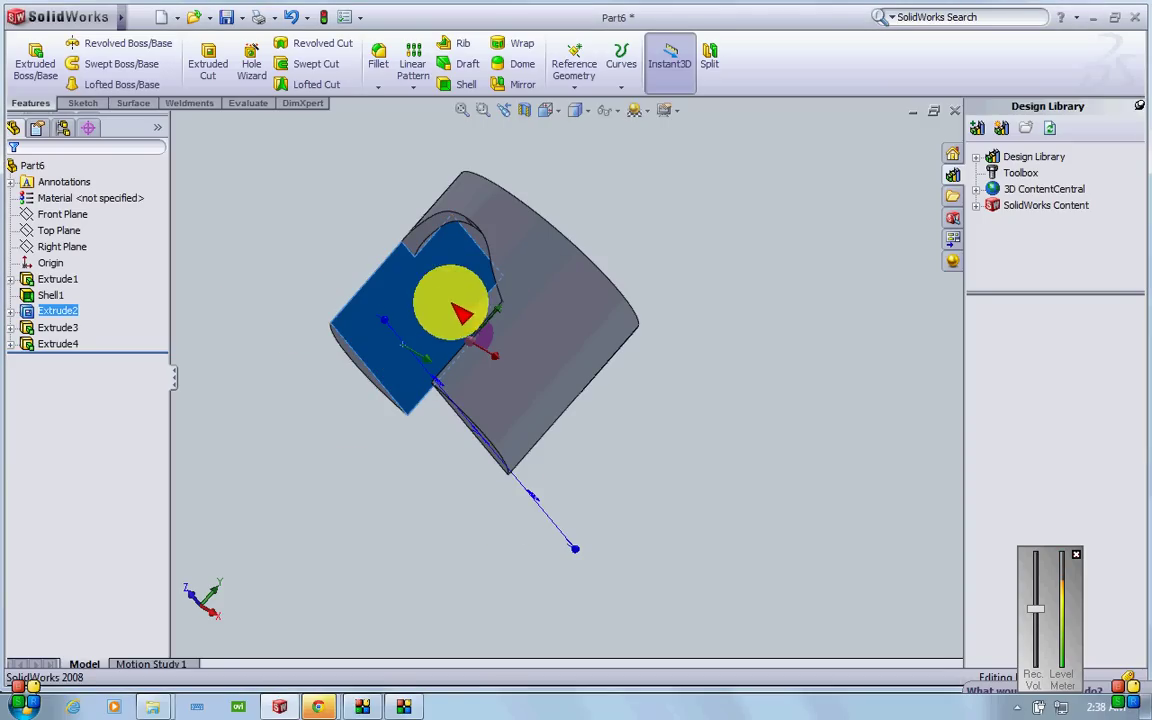
{"action": "left_click", "coordinate": [62, 246], "text": "ctrl"}
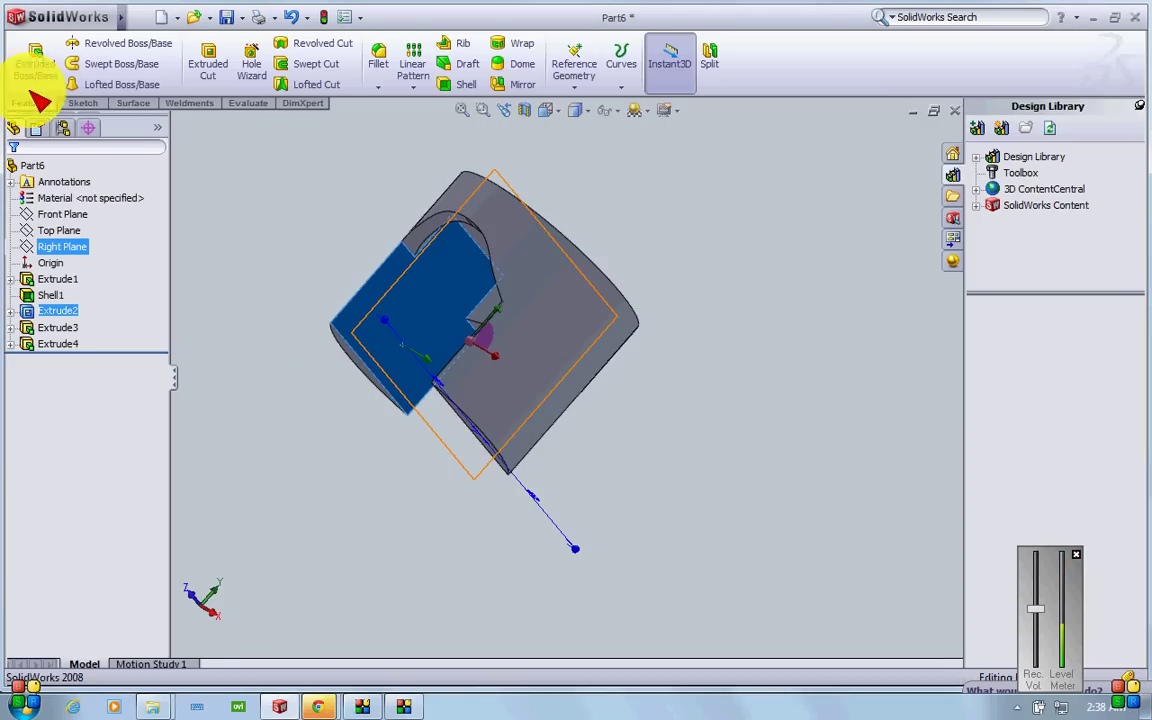
{"action": "left_click", "coordinate": [83, 103]}
{"action": "left_click", "coordinate": [31, 58]}
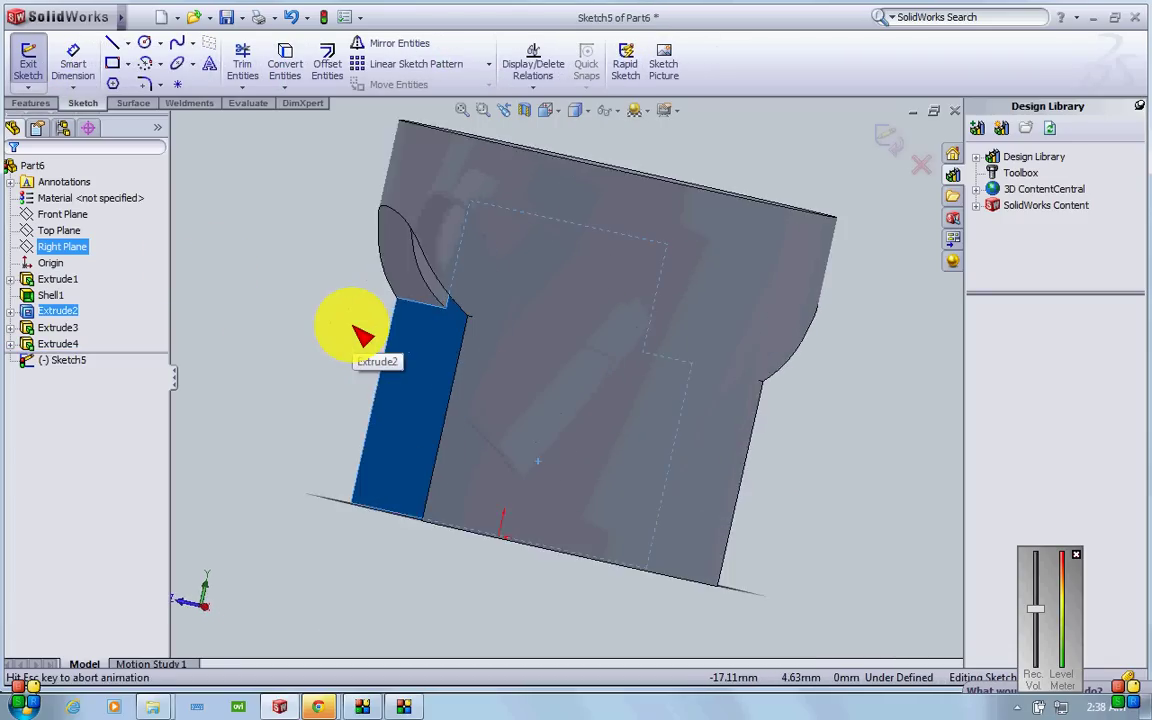
- Sketch a circle about 12 mm in diameter on the leg's vertical centreline, centred about 18 mm above the origin
{"action": "left_click", "coordinate": [144, 43]}
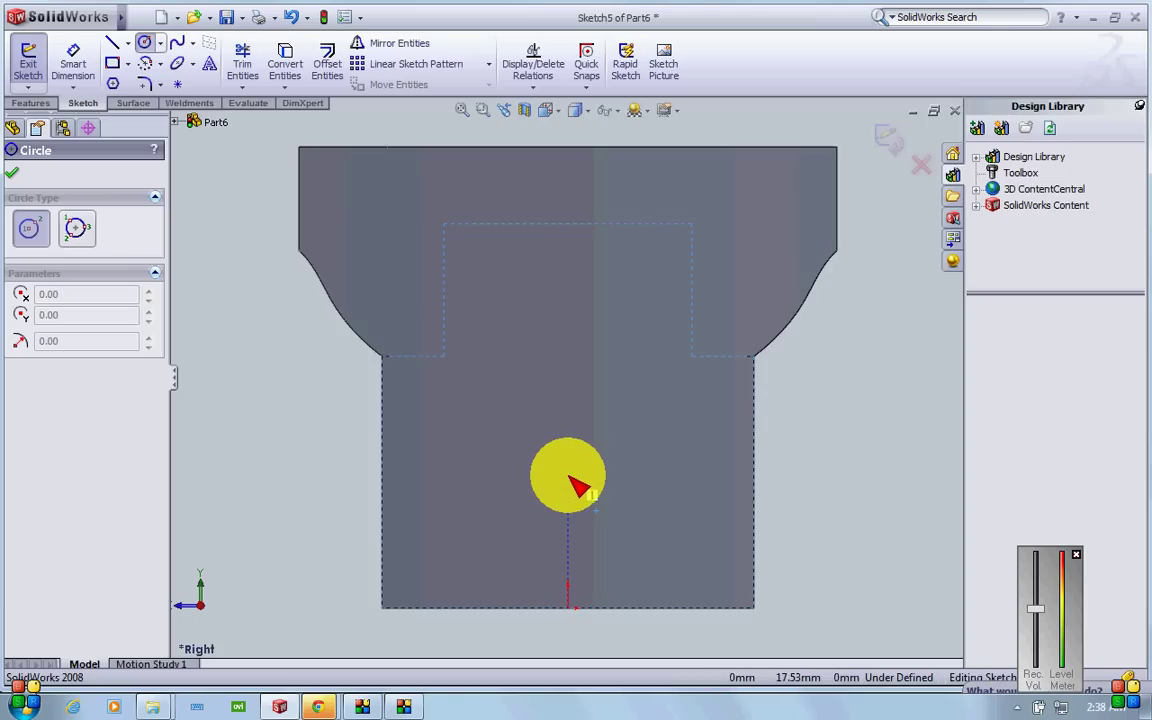
{"action": "left_click", "coordinate": [568, 466]}
{"action": "left_click", "coordinate": [570, 513]}
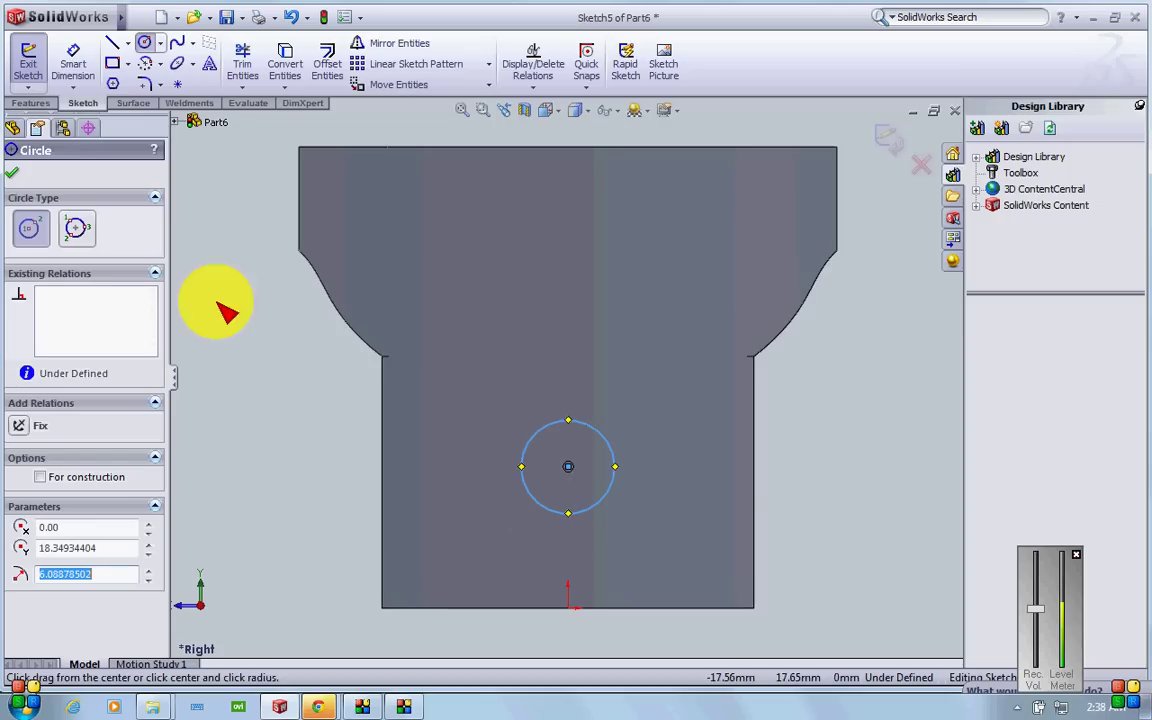
- Dimension the circle's diameter as 14 mm and exit the sketch
{"action": "left_click", "coordinate": [73, 64]}
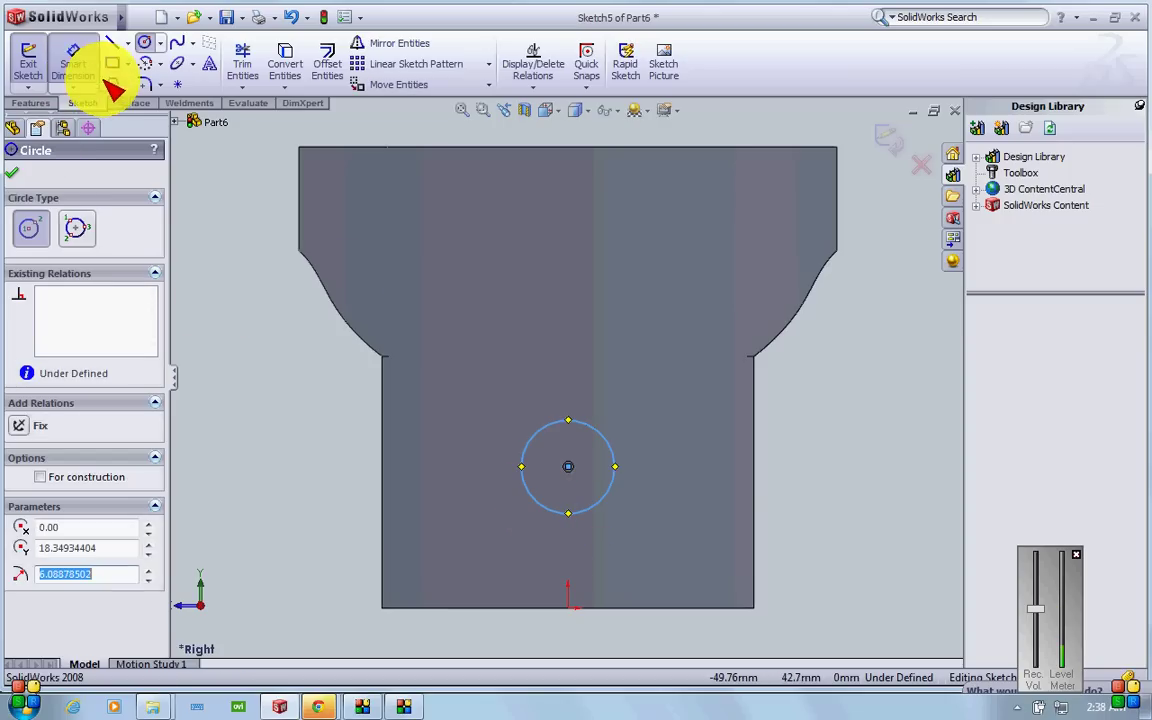
{"action": "left_click", "coordinate": [611, 497]}
{"action": "left_click", "coordinate": [660, 528]}
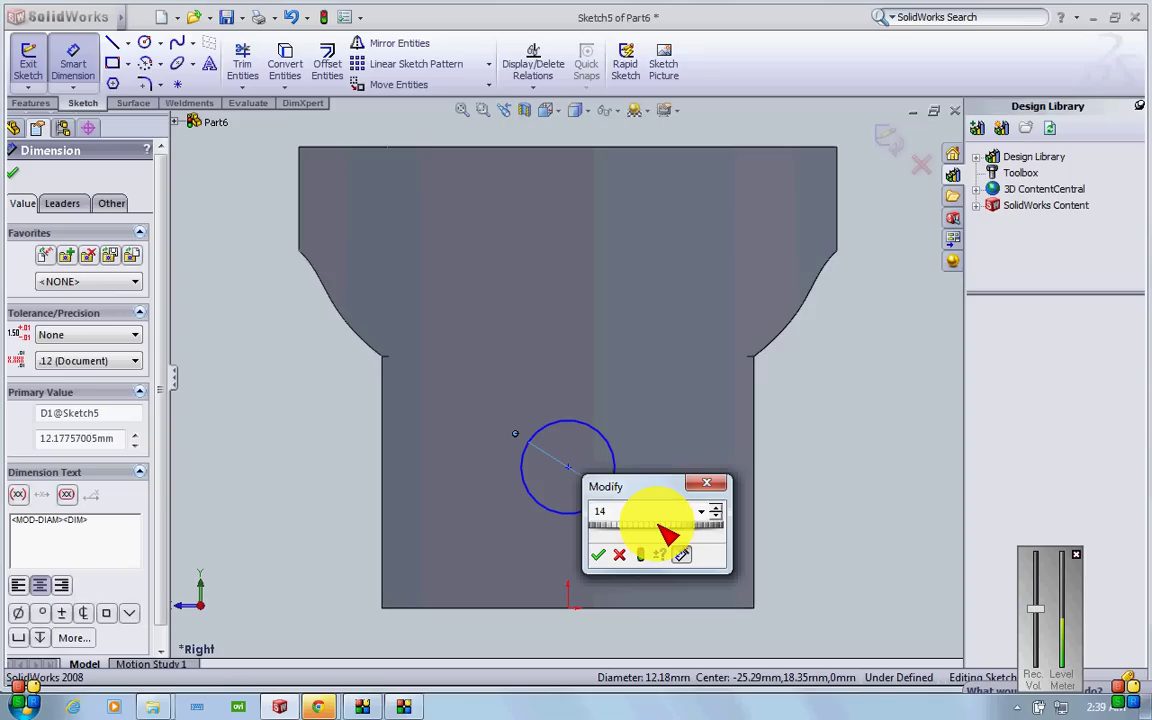
{"action": "key", "text": "Return"}
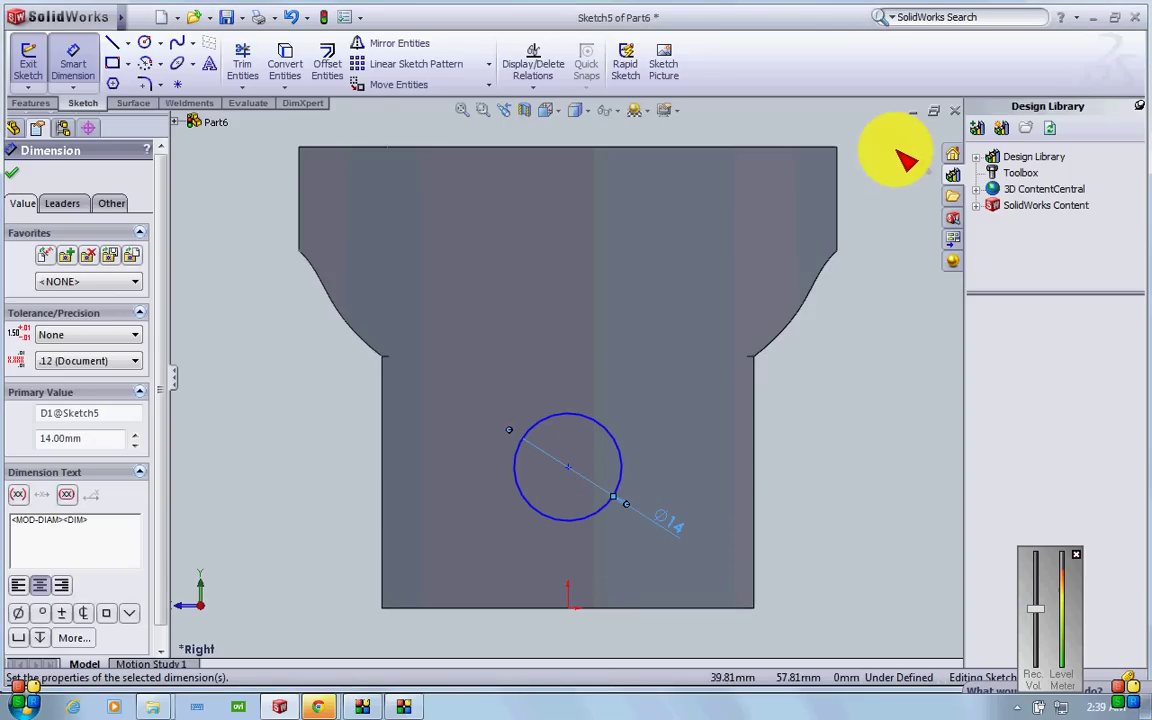
{"action": "key", "text": "Escape"}
{"action": "key", "text": "ctrl+b"}
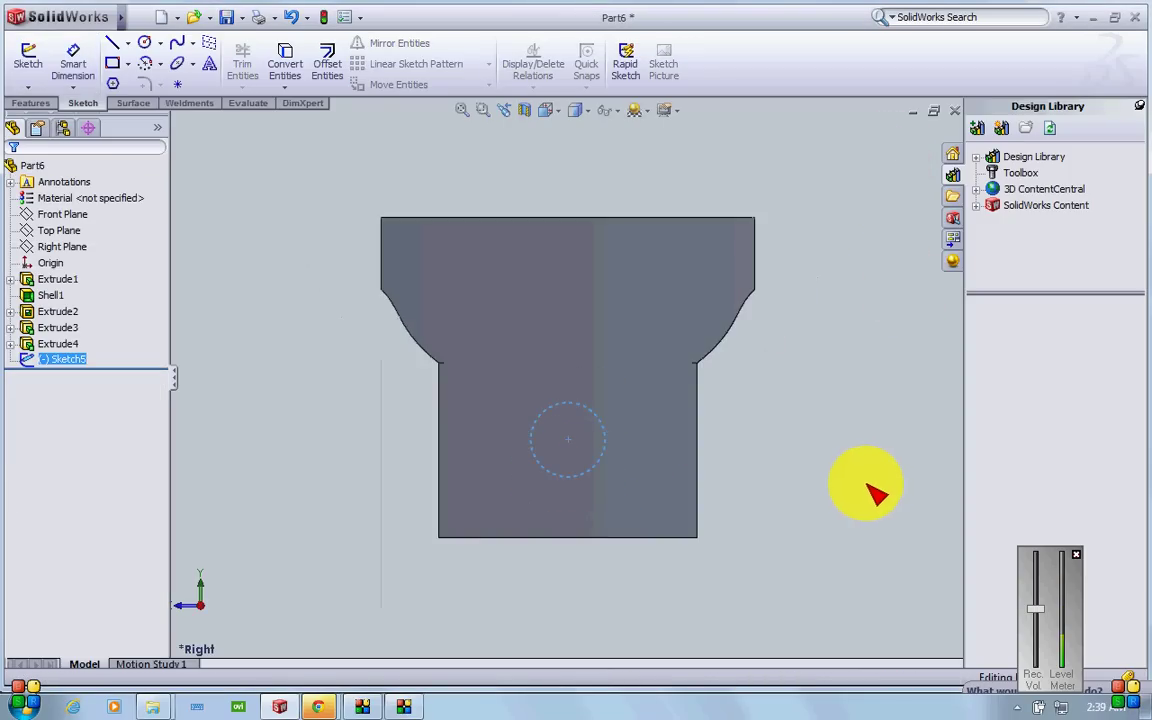
- Cut the circle through both skirt legs with a two-direction Extruded Cut, using a blind depth of 54 mm in the first direction
{"action": "mouse_move", "coordinate": [872, 492]}
{"action": "middle_mouse_down"}
{"action": "mouse_move", "coordinate": [946, 494]}
{"action": "mouse_move", "coordinate": [807, 522]}
{"action": "middle_mouse_up"}
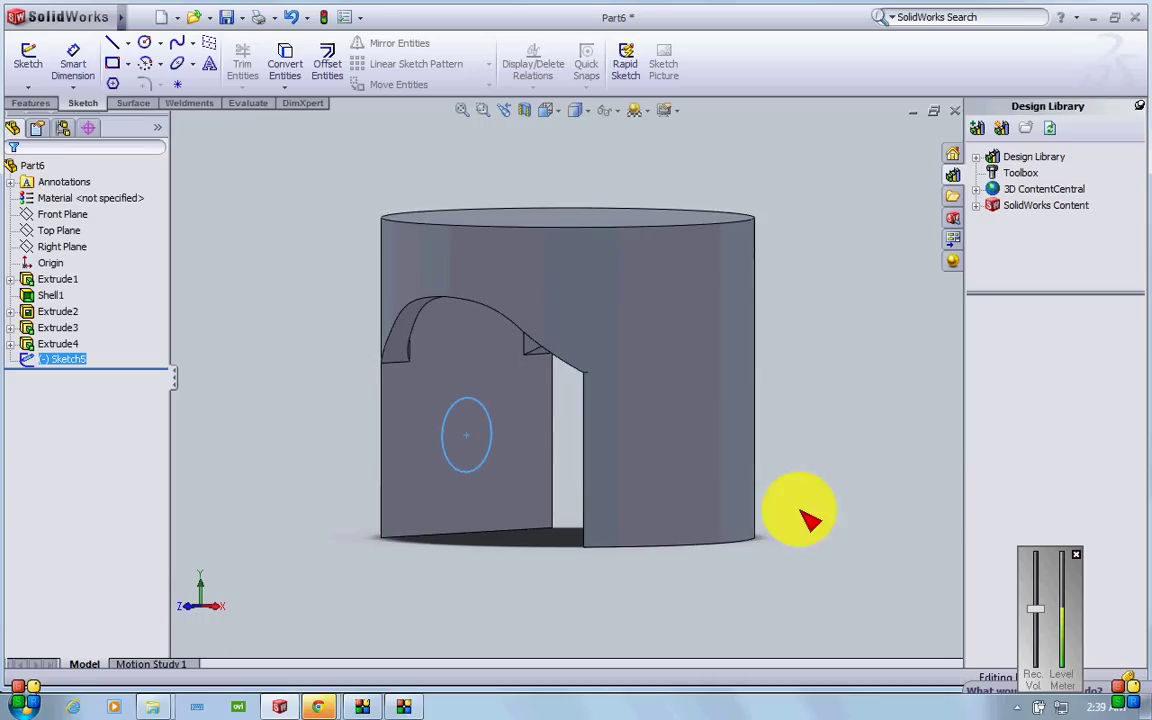
{"action": "left_click", "coordinate": [30, 104]}
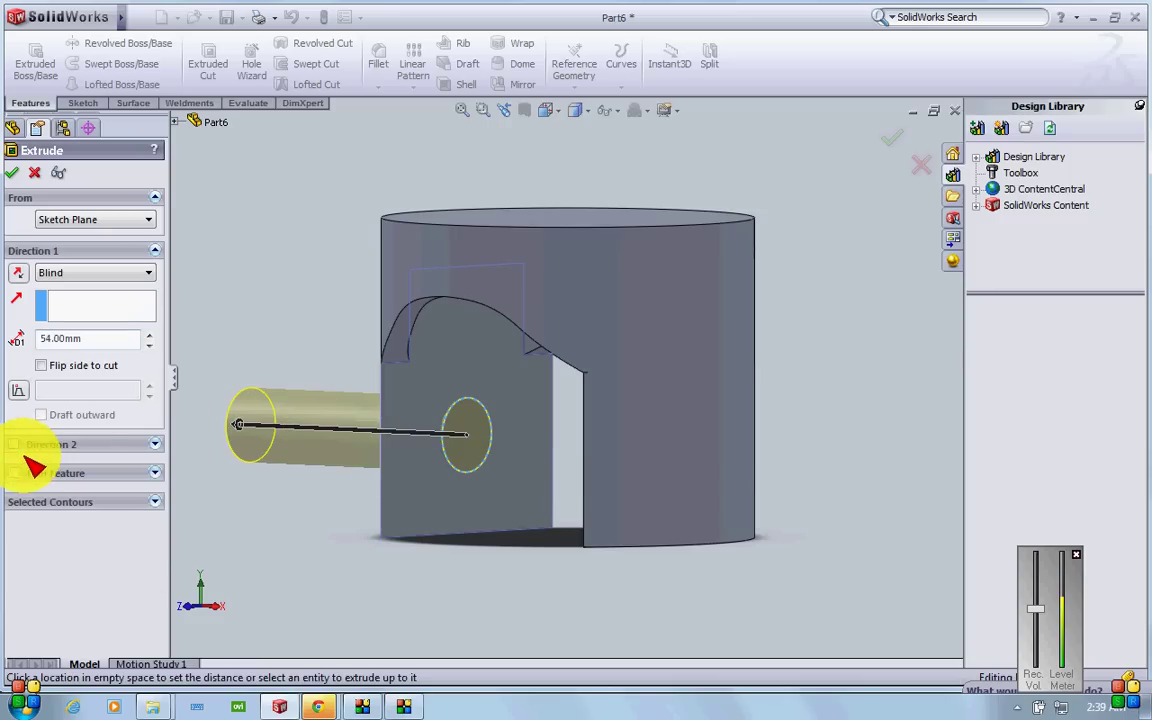
{"action": "left_click", "coordinate": [14, 444]}
{"action": "left_click_drag", "start_coordinate": [722, 452], "coordinate": [776, 462]}
{"action": "left_click", "coordinate": [890, 139]}
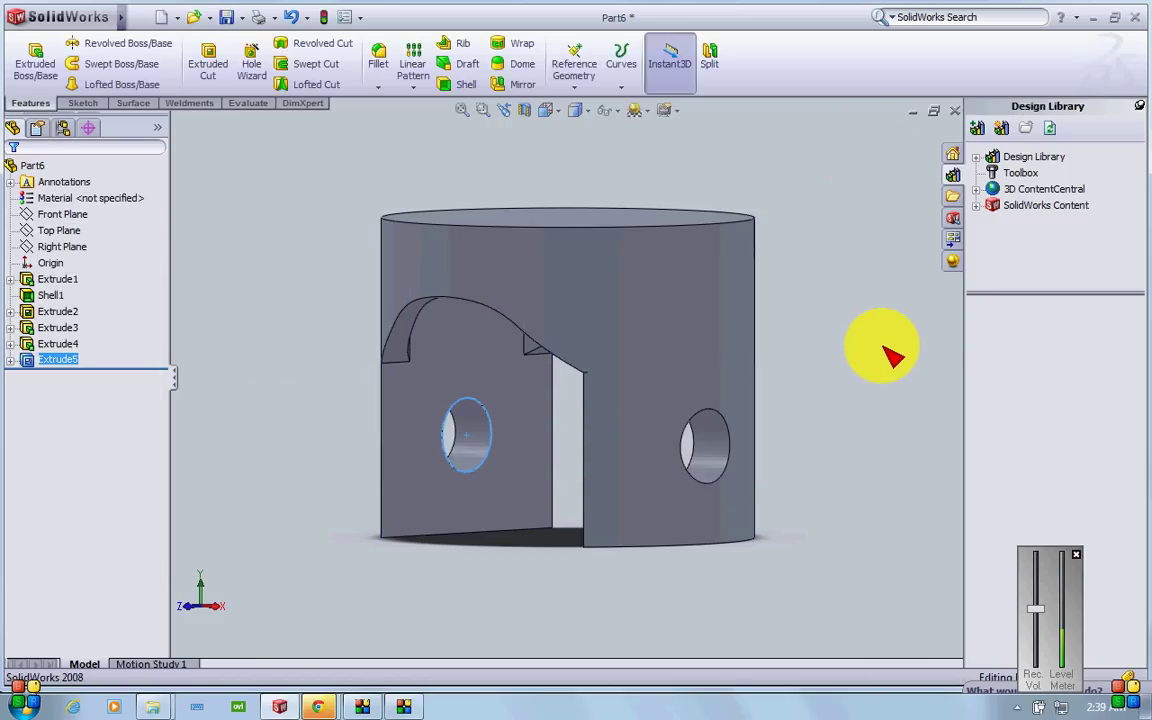
- Start a new sketch on the flat inner face of the skirt leg with the pin hole
{"action": "middle_click_drag", "start_coordinate": [888, 352], "coordinate": [877, 380]}
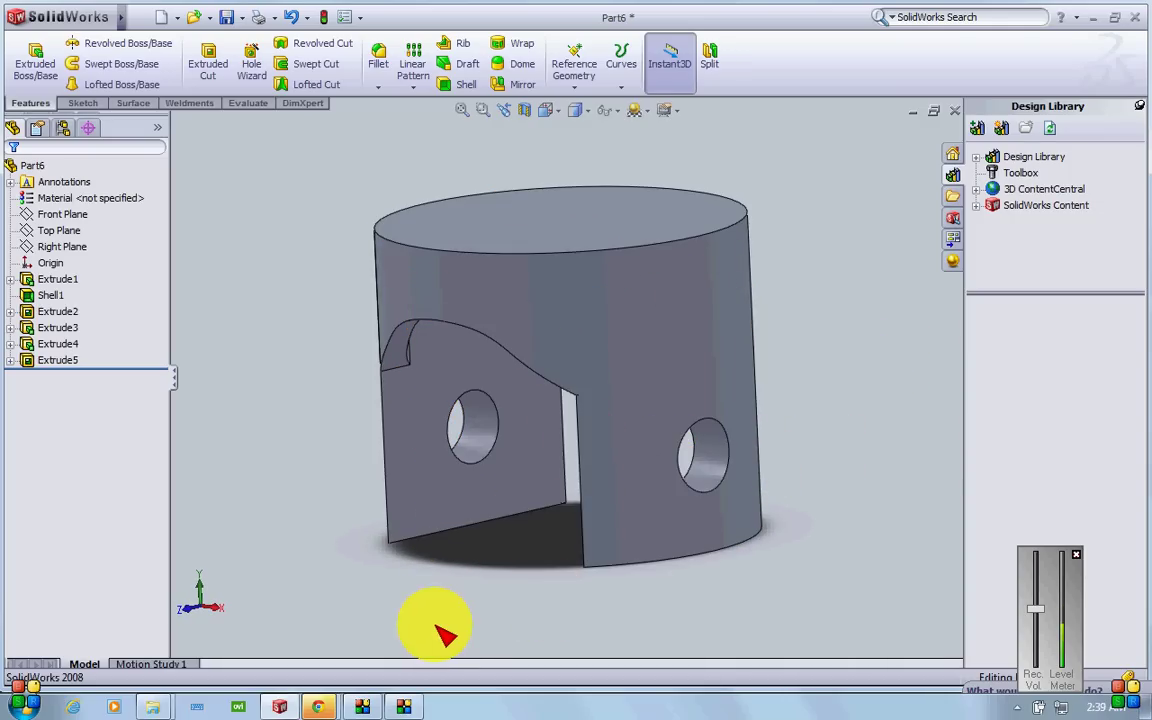
{"action": "middle_click_drag", "start_coordinate": [460, 662], "coordinate": [513, 658]}
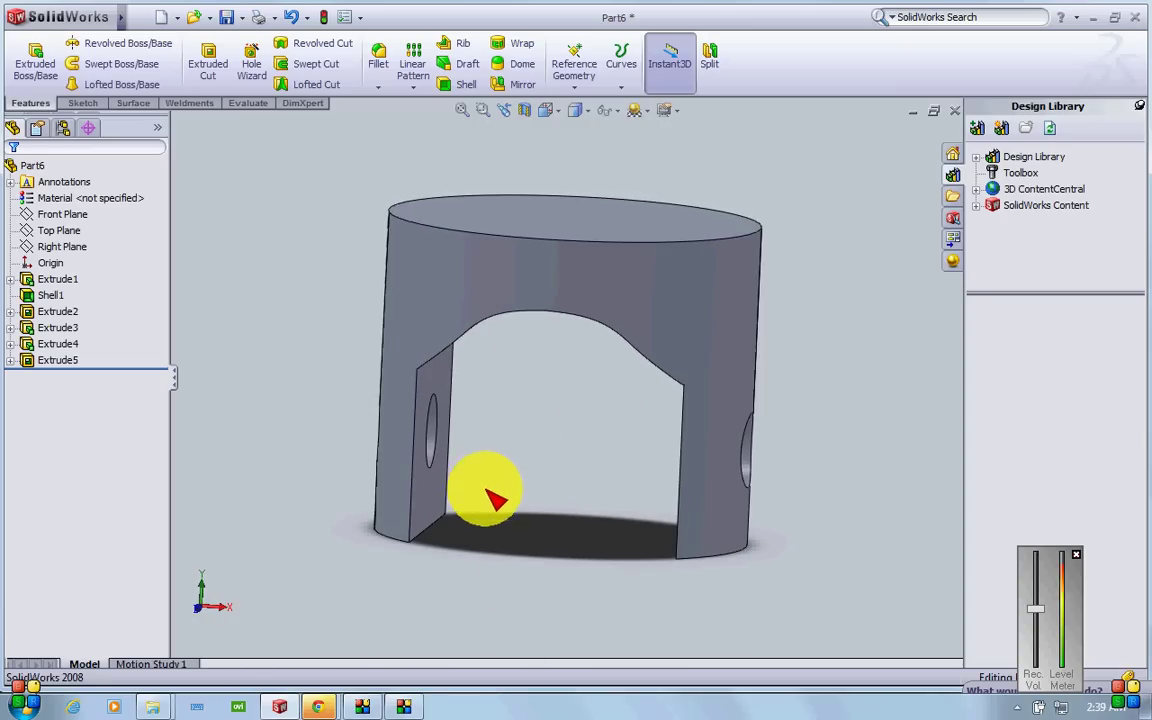
{"action": "middle_click_drag", "start_coordinate": [563, 491], "coordinate": [430, 508]}
{"action": "left_click", "coordinate": [436, 516]}
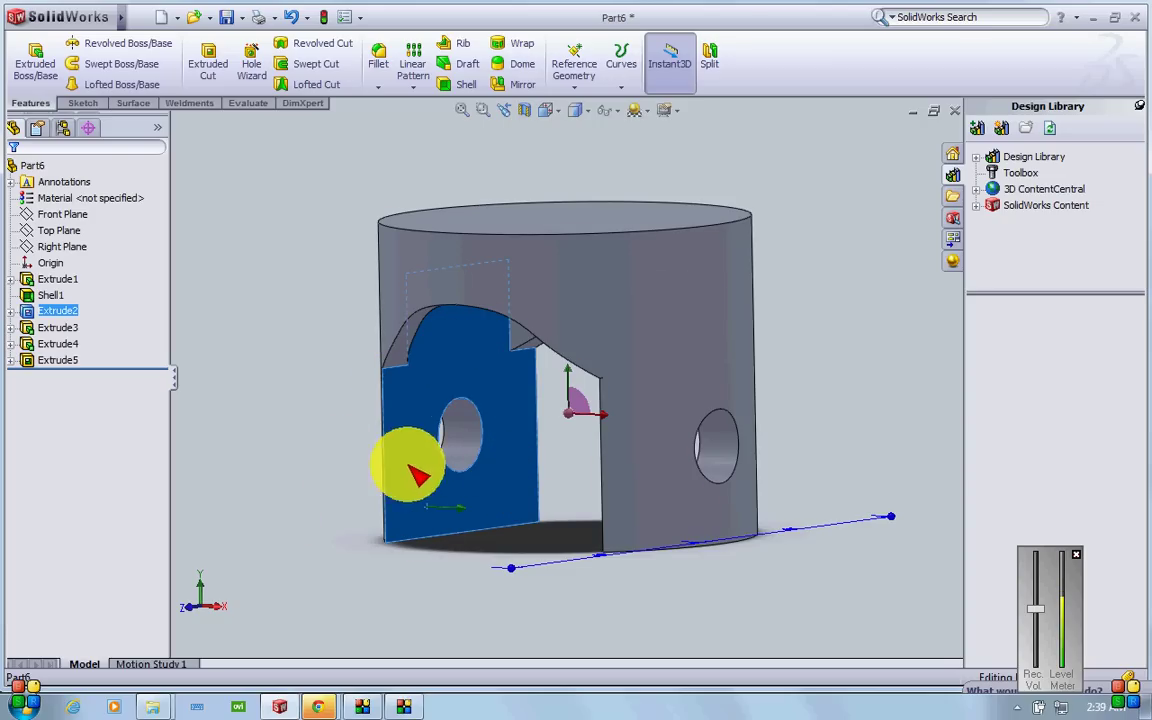
{"action": "left_click", "coordinate": [80, 105]}
{"action": "left_click", "coordinate": [30, 60]}
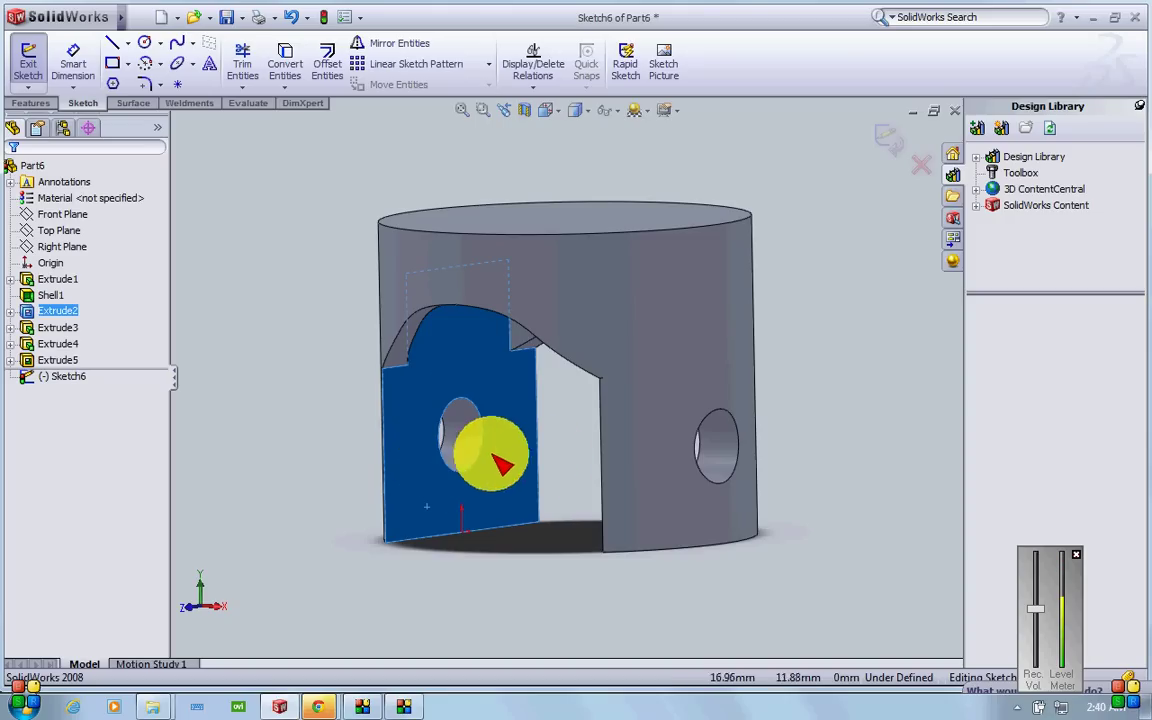
- Convert the pin hole's edge into the sketch, draw a concentric circle about 8.9 mm in radius around it, and exit the sketch
{"action": "left_click", "coordinate": [465, 409]}
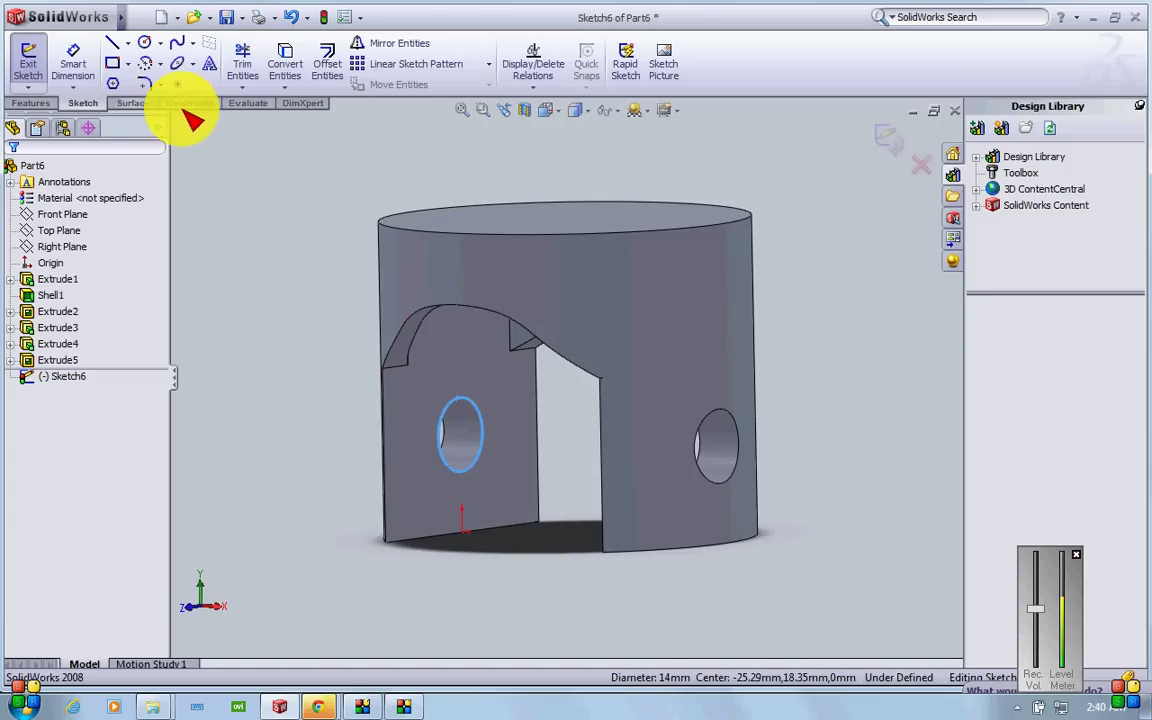
{"action": "left_click", "coordinate": [287, 60]}
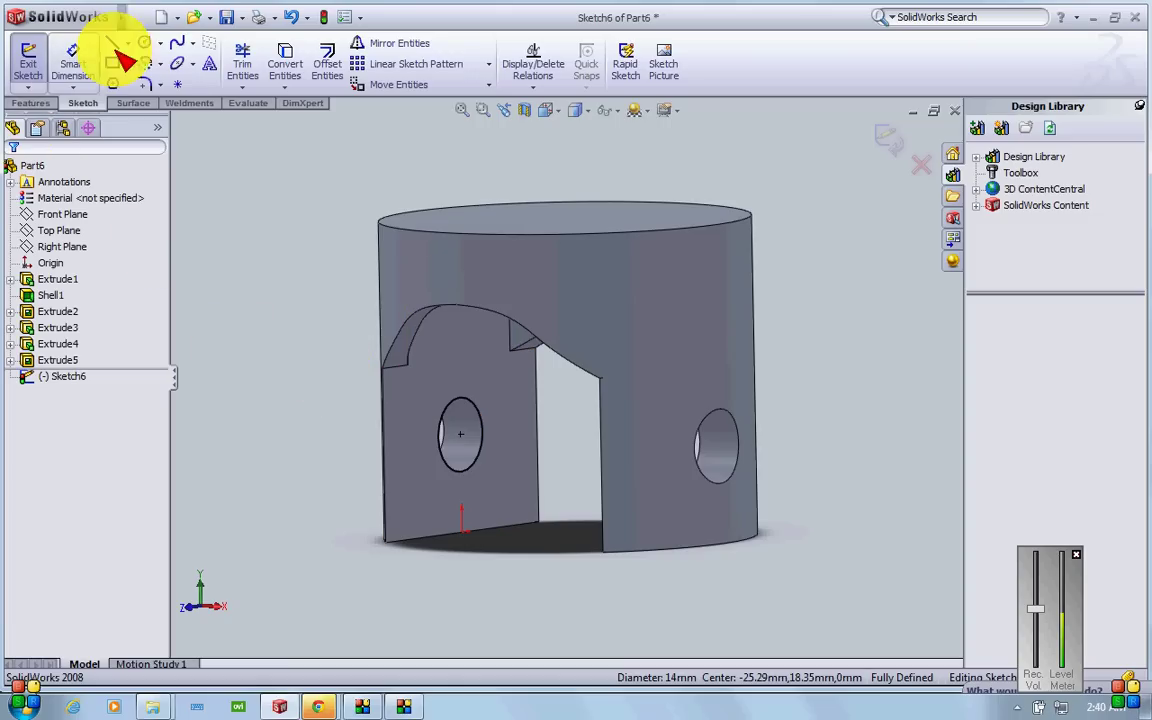
{"action": "left_click", "coordinate": [145, 43]}
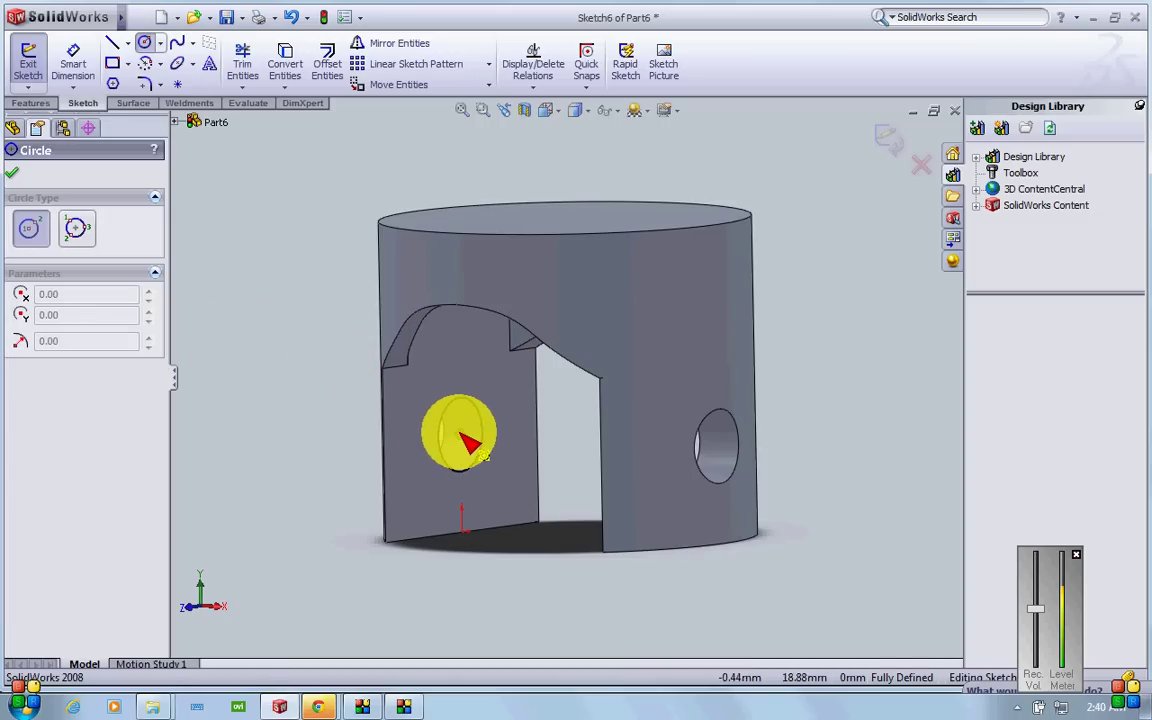
{"action": "left_click_drag", "start_coordinate": [461, 432], "coordinate": [475, 472]}
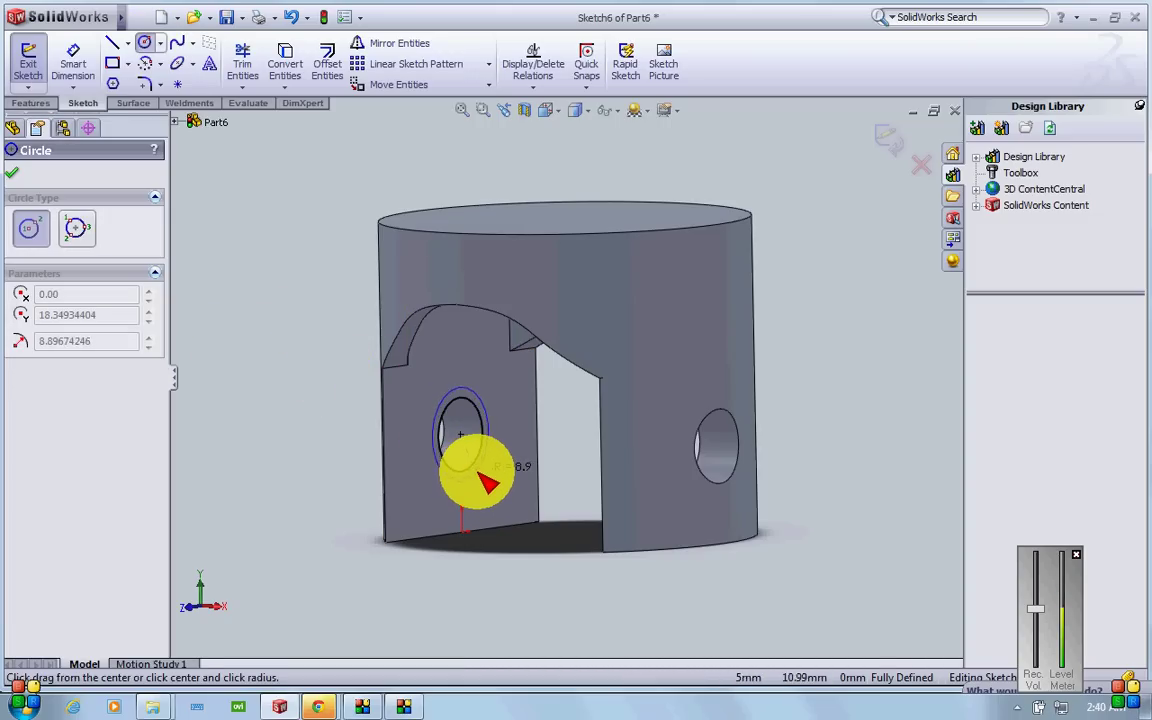
{"action": "left_click_drag", "start_coordinate": [487, 483], "coordinate": [487, 483]}
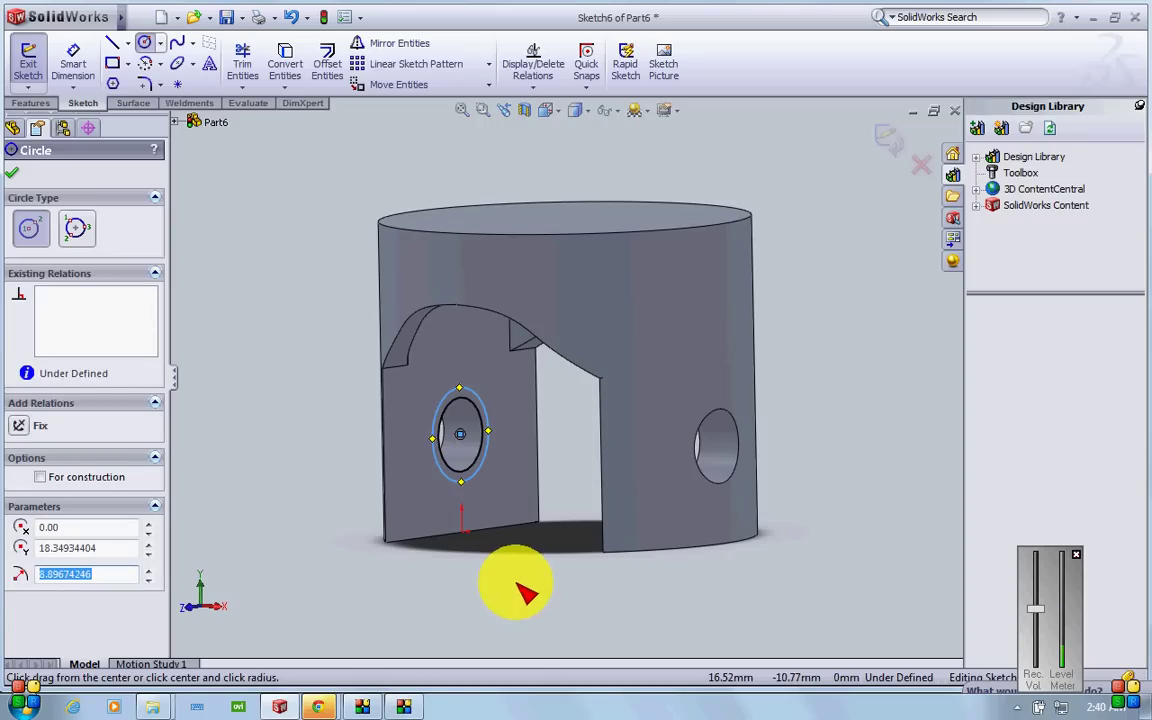
{"action": "left_click", "coordinate": [887, 140]}
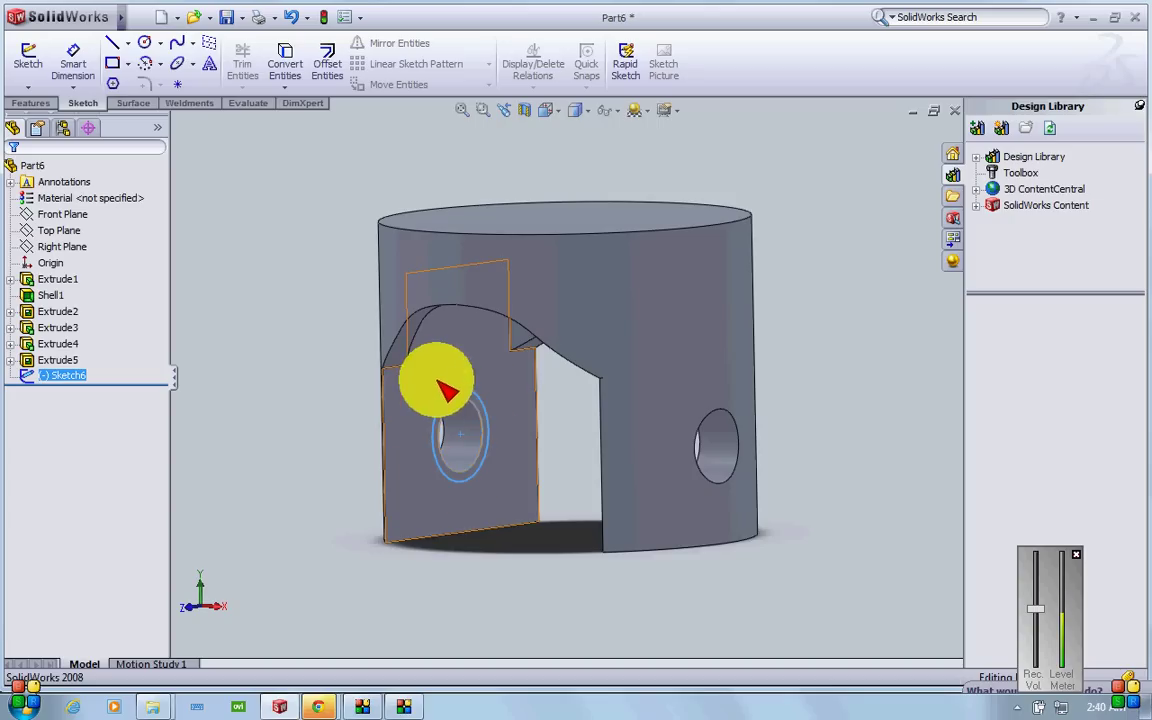
- Extrude the ring profile 17 mm inward from the leg as a merged boss around the pin hole
{"action": "left_click", "coordinate": [35, 102]}
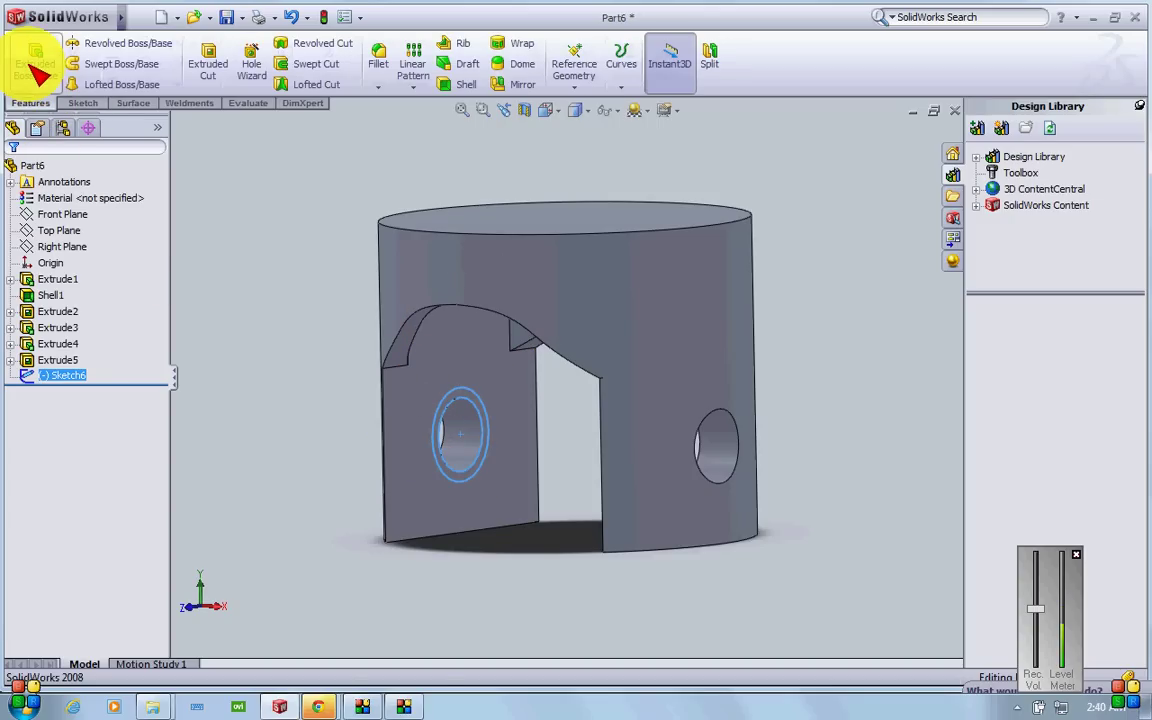
{"action": "left_click", "coordinate": [36, 68]}
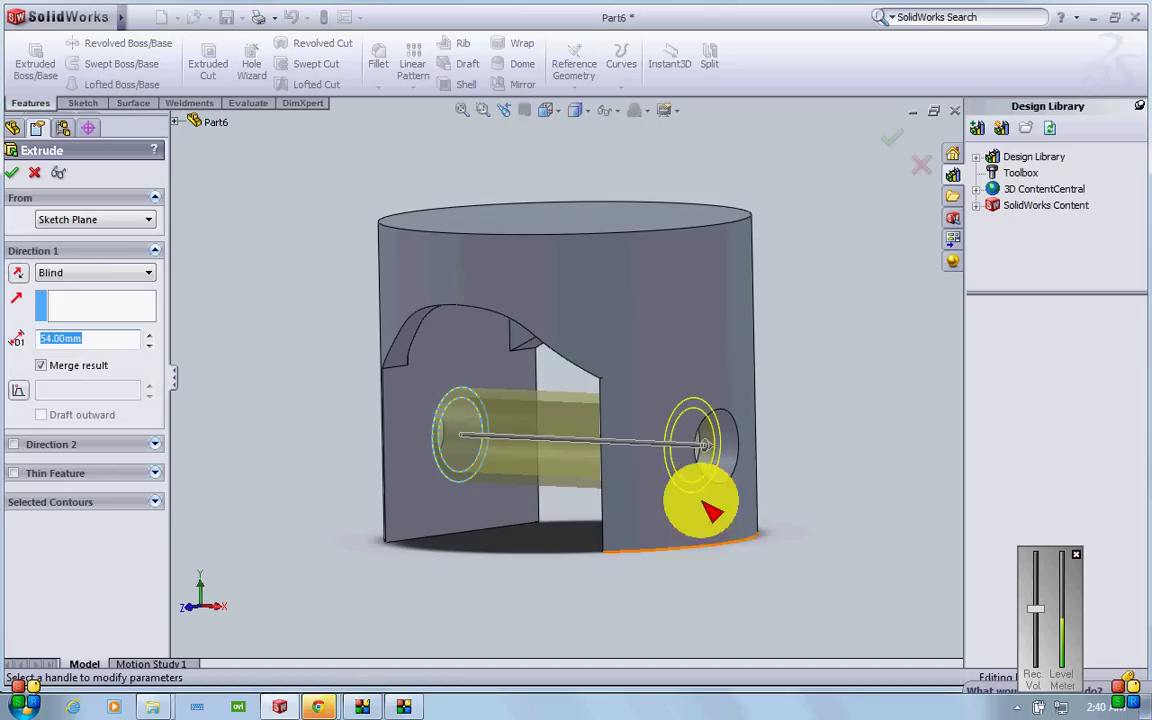
{"action": "left_click_drag", "start_coordinate": [720, 455], "coordinate": [550, 457]}
{"action": "key", "text": "ctrl+1"}
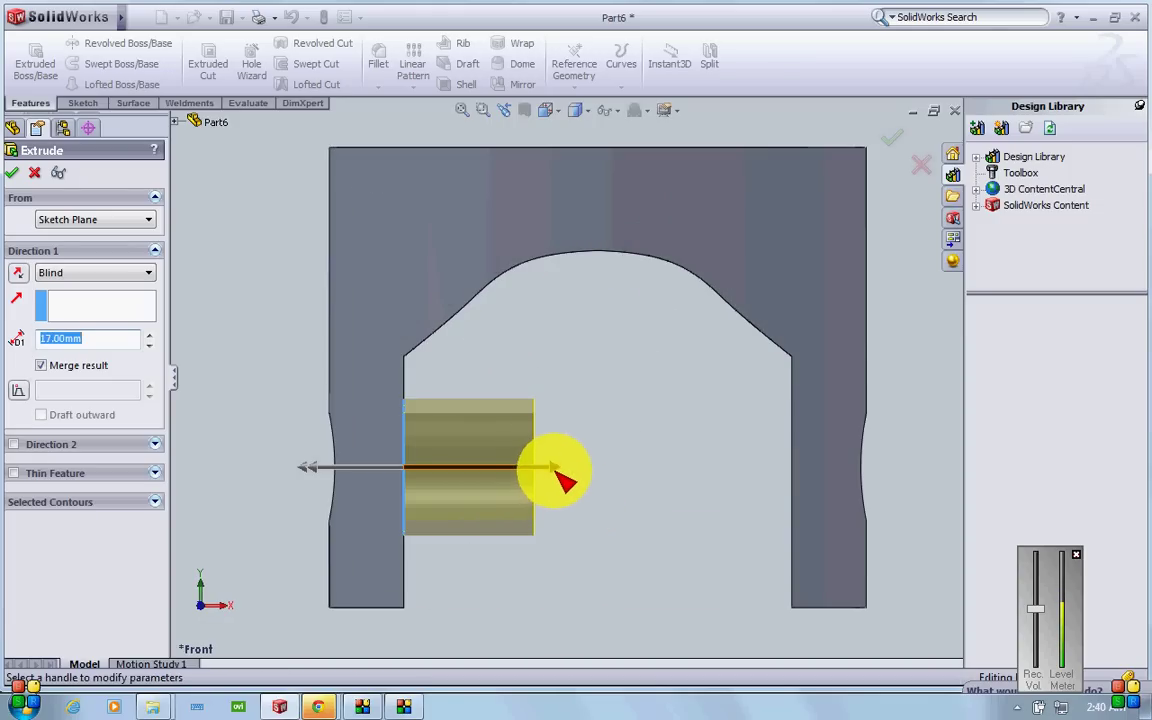
{"action": "left_click", "coordinate": [558, 472]}
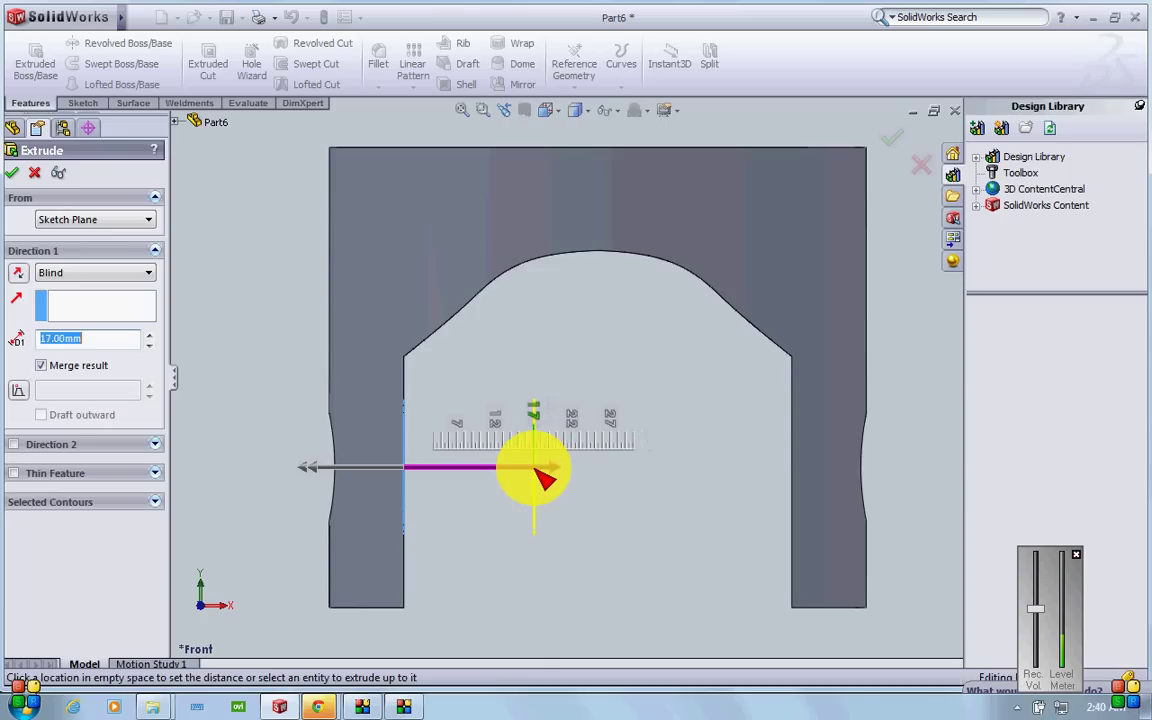
{"action": "left_click", "coordinate": [545, 479]}
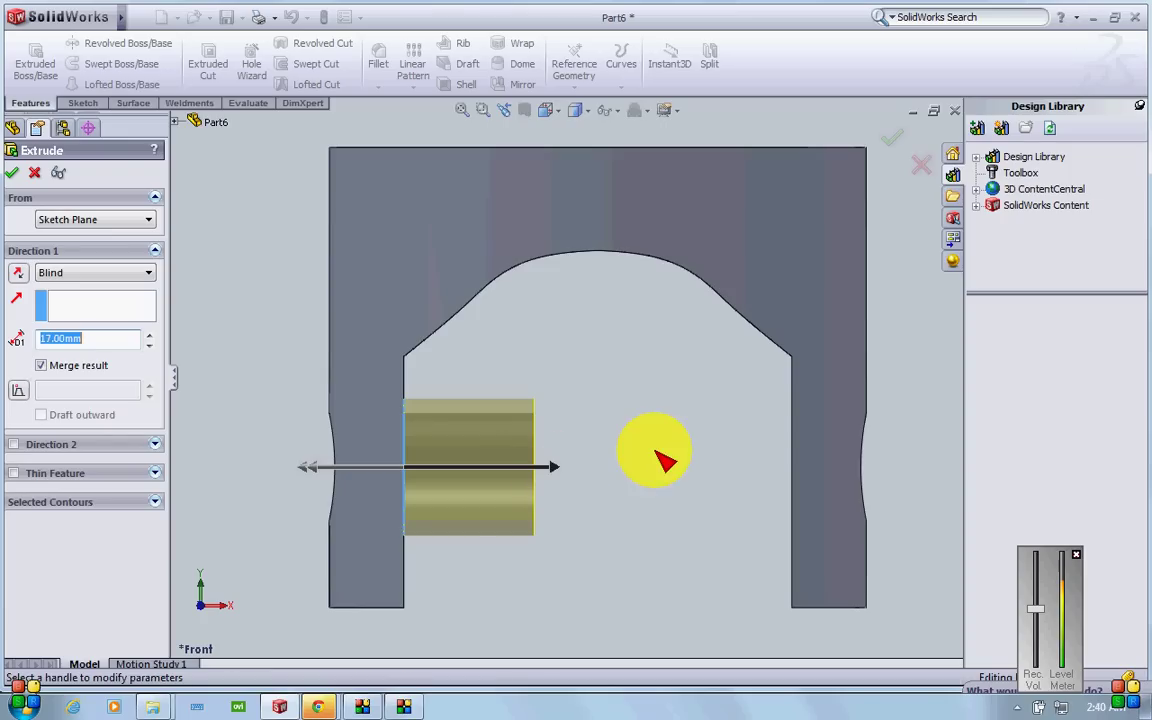
{"action": "key", "text": "z"}
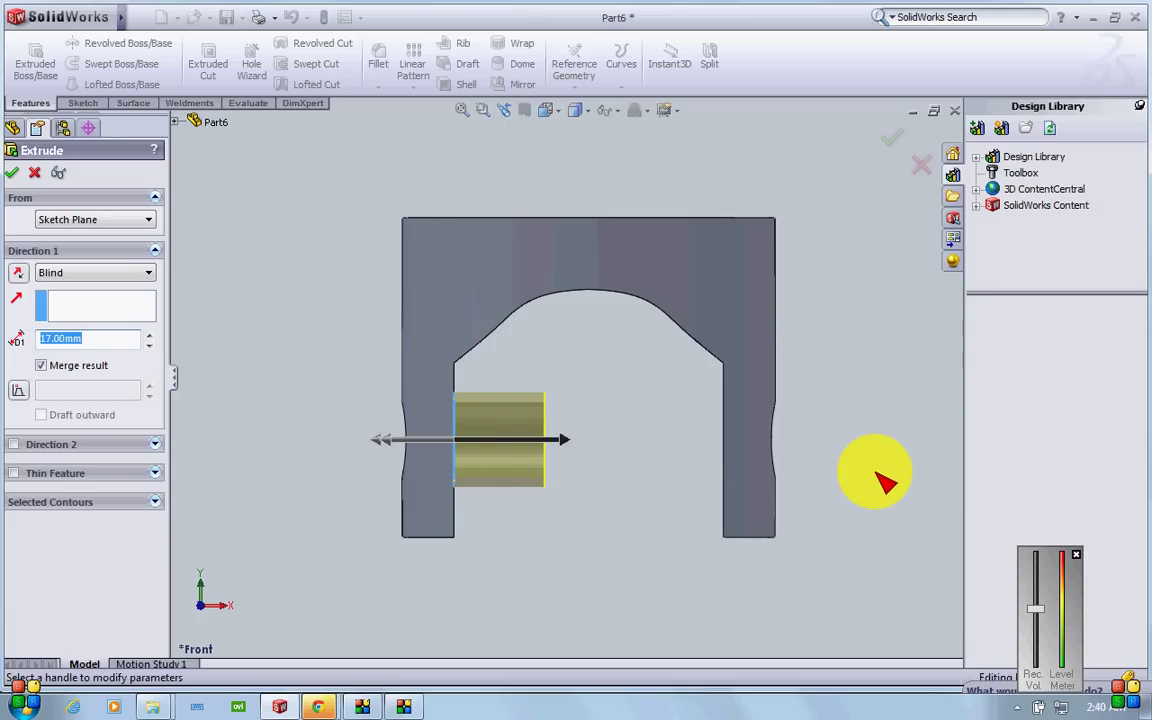
{"action": "middle_click_drag", "start_coordinate": [878, 482], "coordinate": [841, 483]}
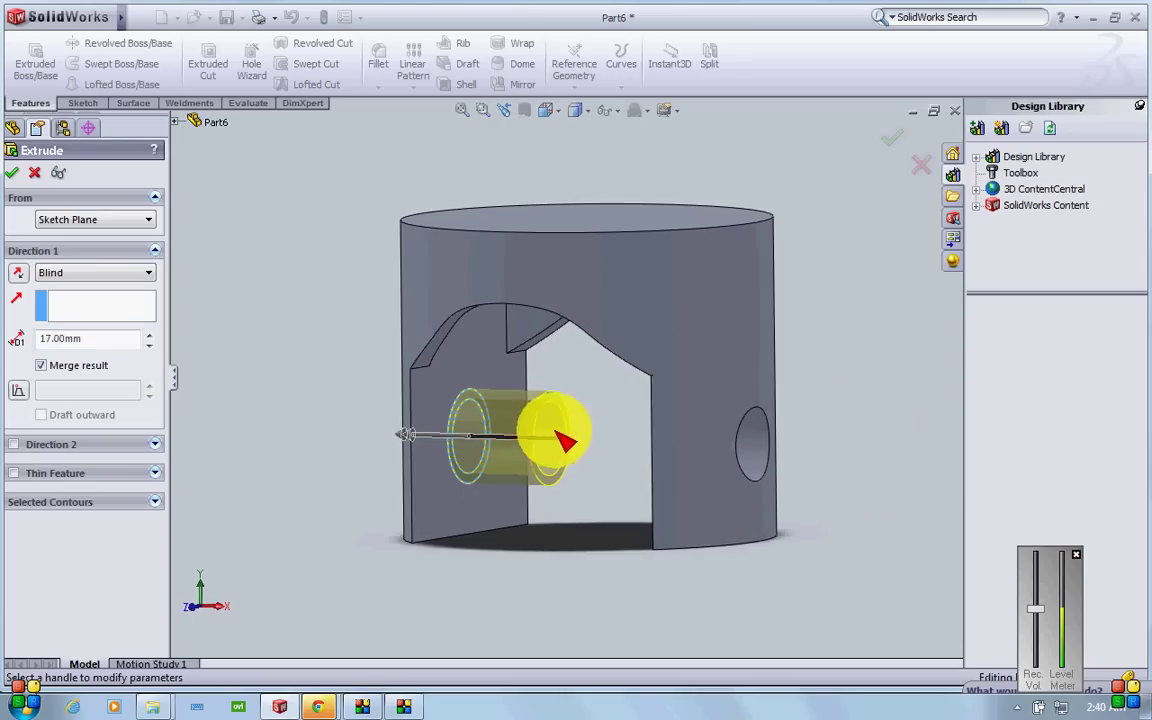
{"action": "left_click", "coordinate": [890, 138]}
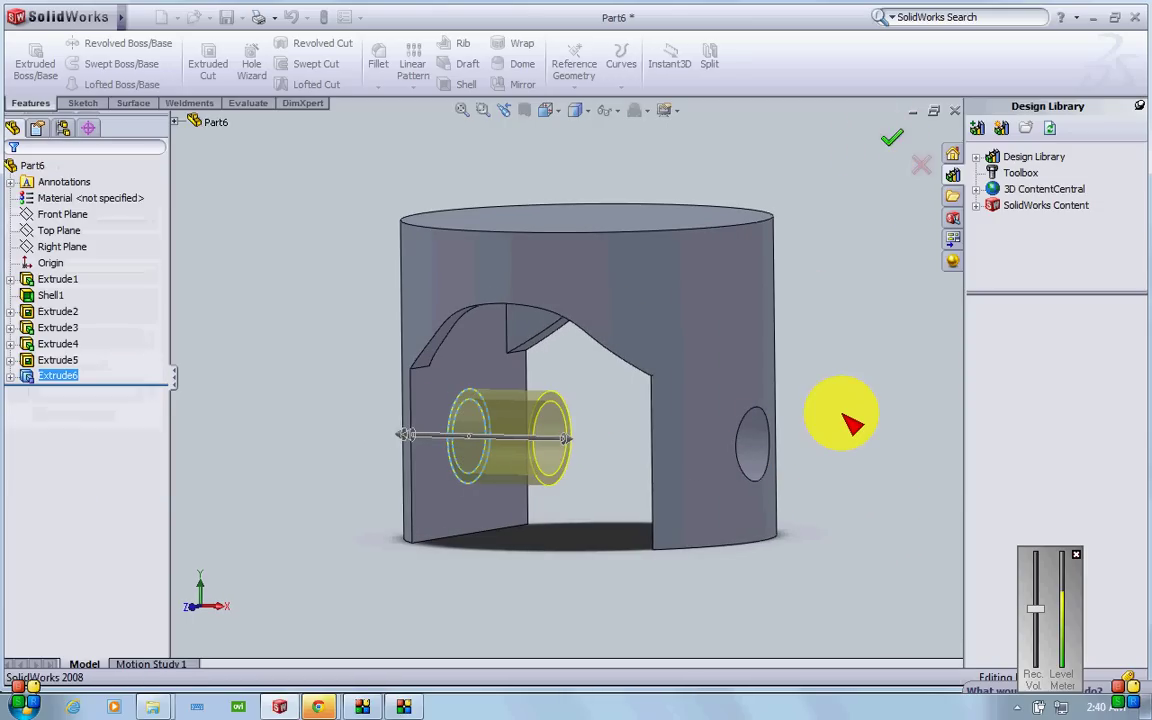
- Mirror the pin boss about the Right Plane onto the opposite leg
{"action": "middle_click_drag", "start_coordinate": [857, 405], "coordinate": [882, 393]}
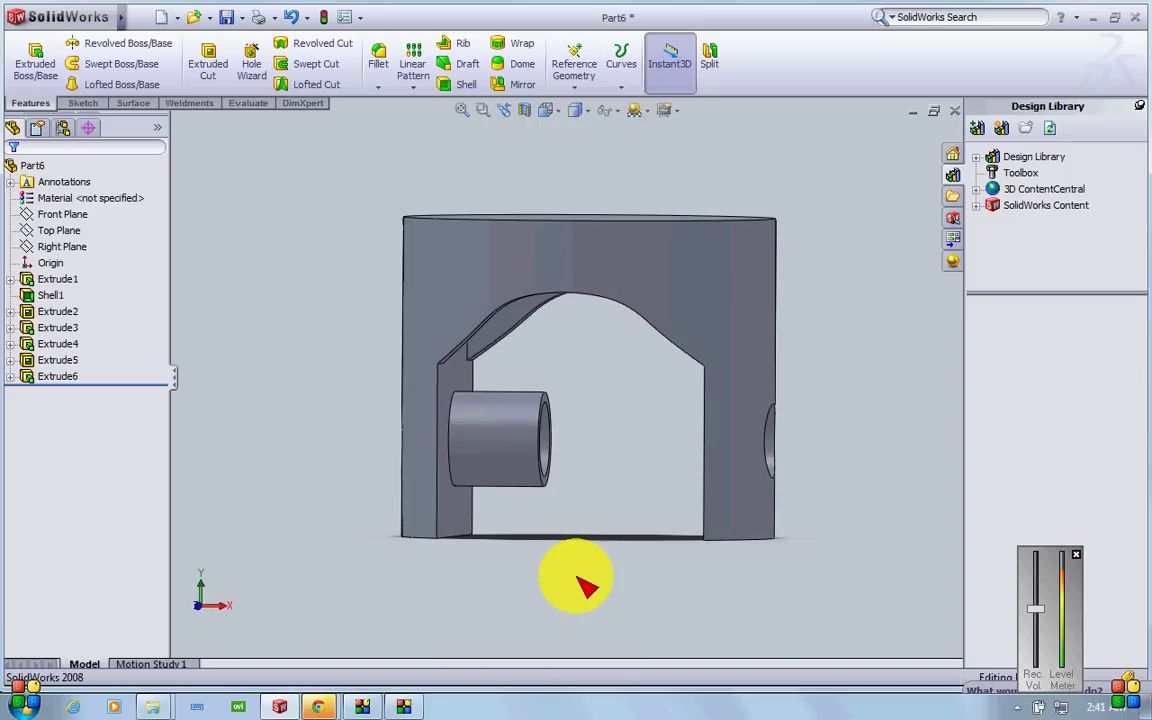
{"action": "middle_click_drag", "start_coordinate": [585, 582], "coordinate": [730, 440]}
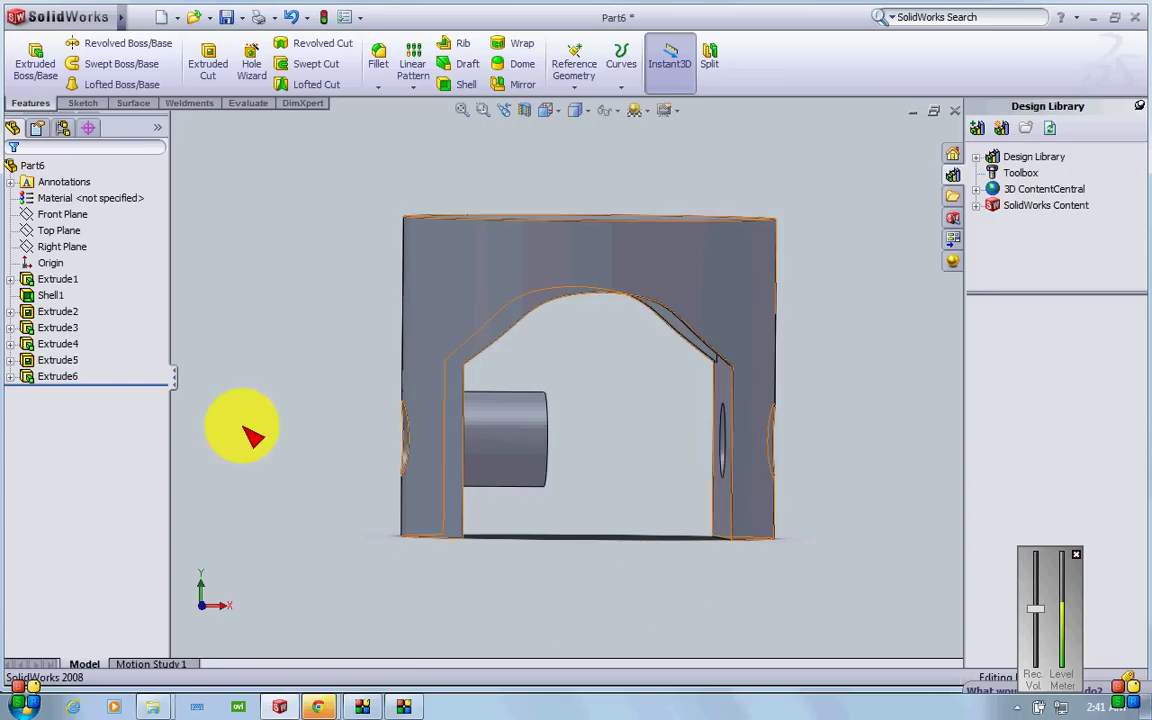
{"action": "left_click", "coordinate": [58, 378]}
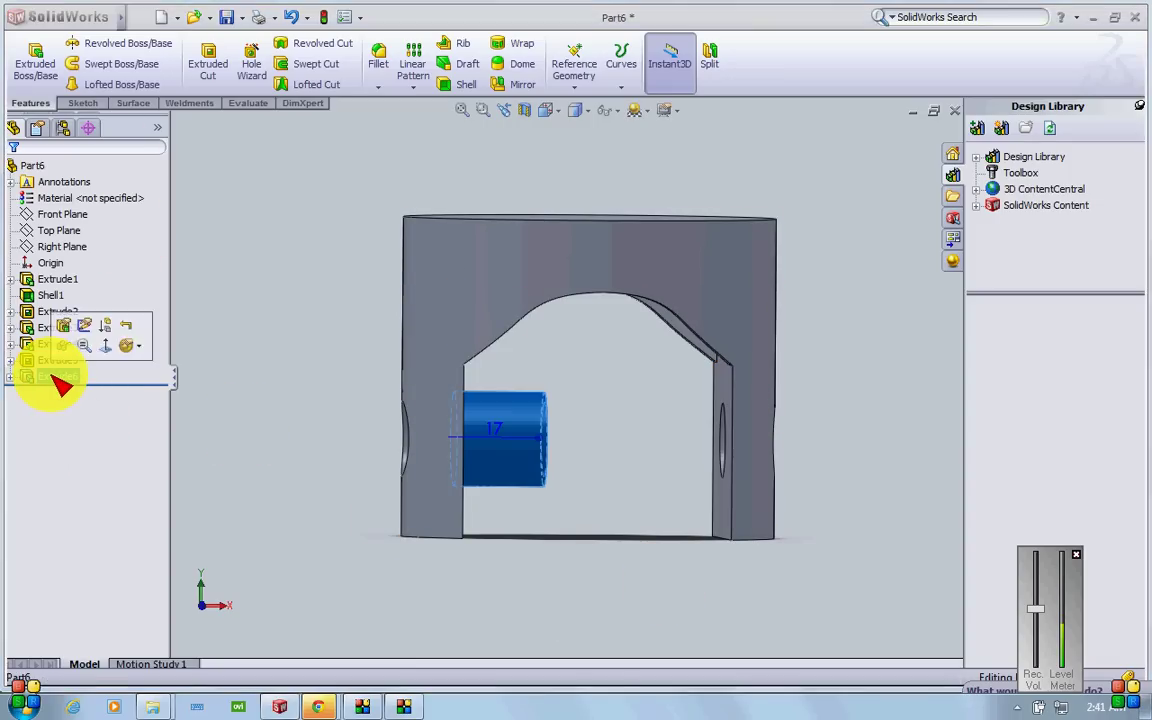
{"action": "left_click", "coordinate": [516, 84]}
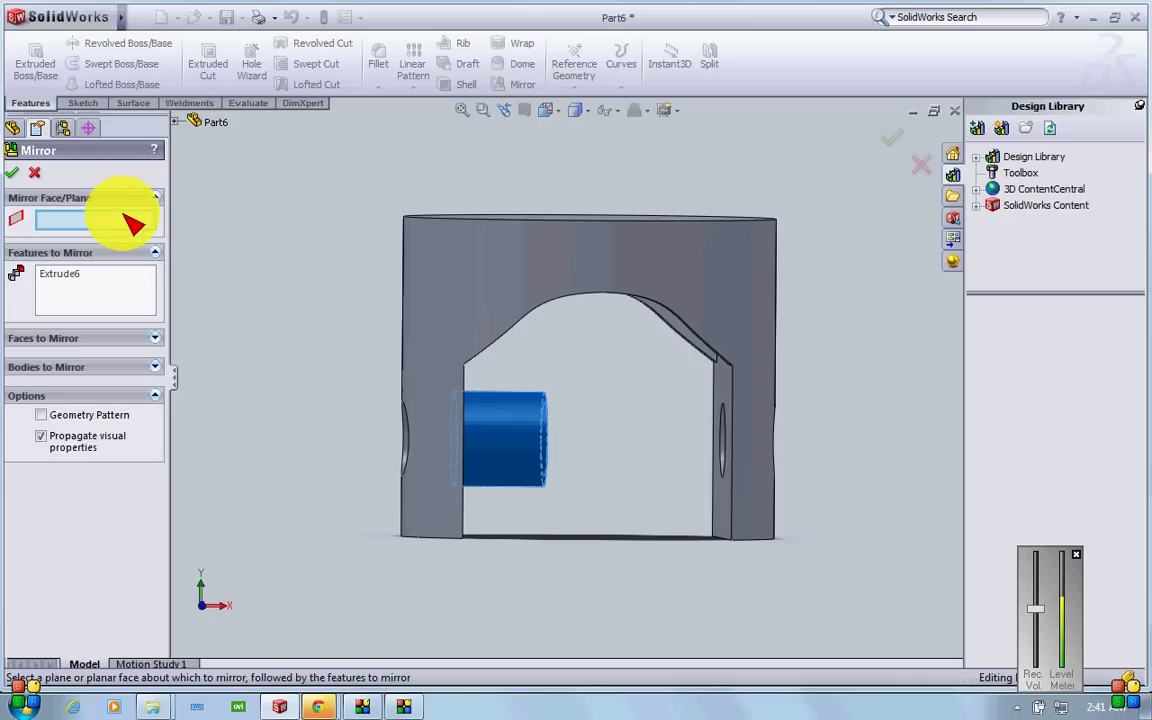
{"action": "left_click", "coordinate": [176, 121]}
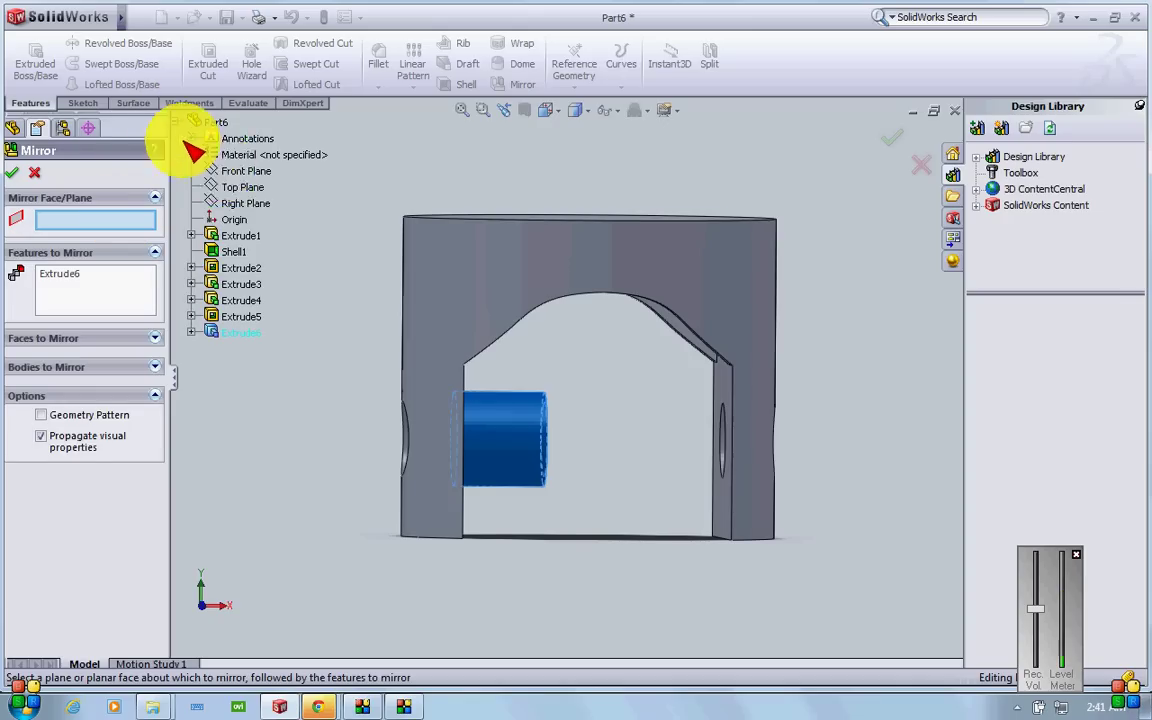
{"action": "left_click", "coordinate": [241, 204]}
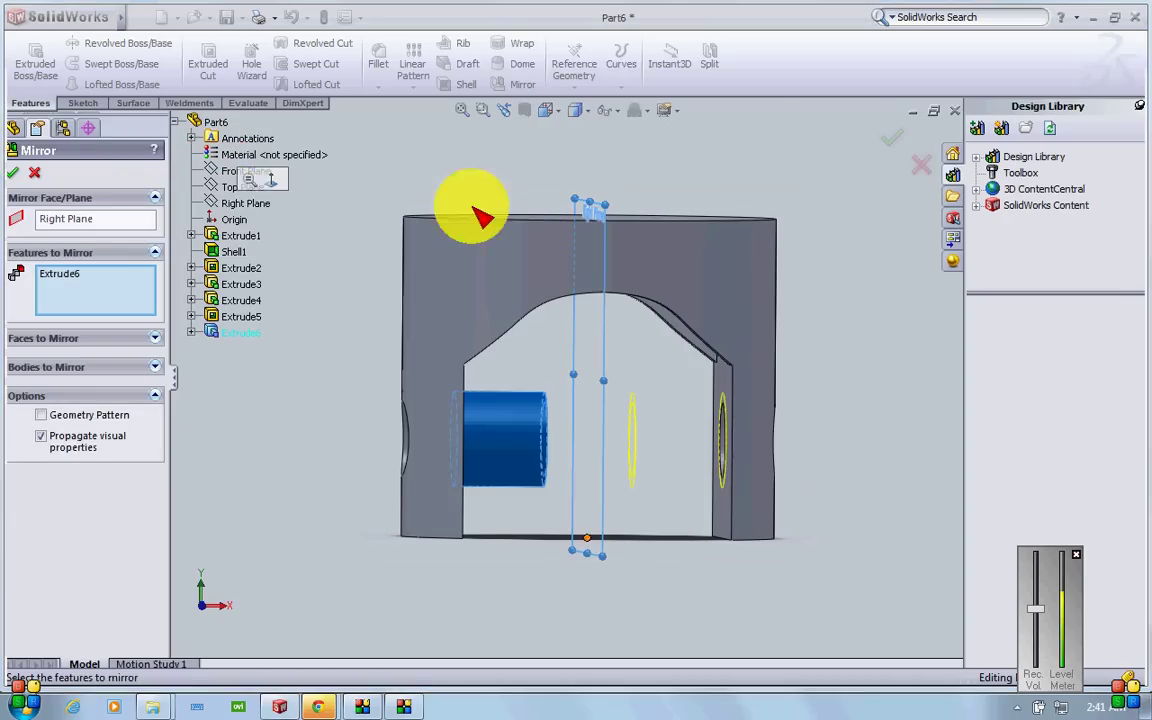
{"action": "left_click", "coordinate": [891, 139]}
- Fillet the edge where the original pin boss meets the leg's inner face with a 5 mm constant radius
{"action": "middle_click_drag", "start_coordinate": [882, 424], "coordinate": [873, 456]}
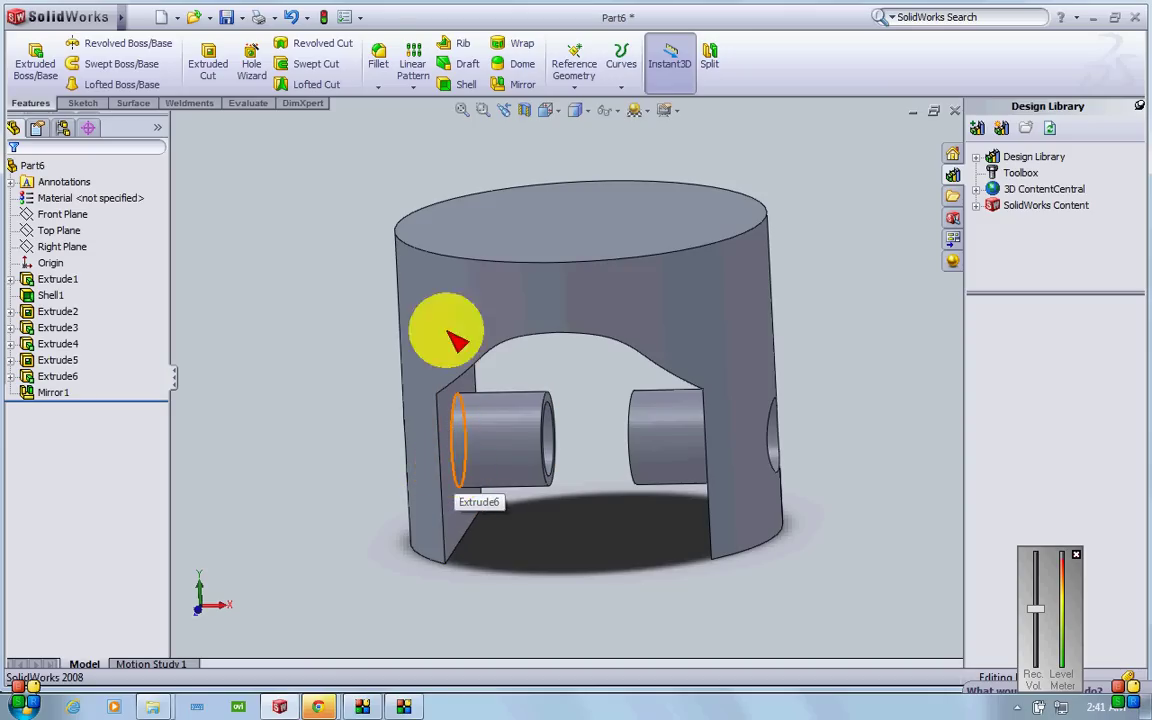
{"action": "left_click", "coordinate": [379, 58]}
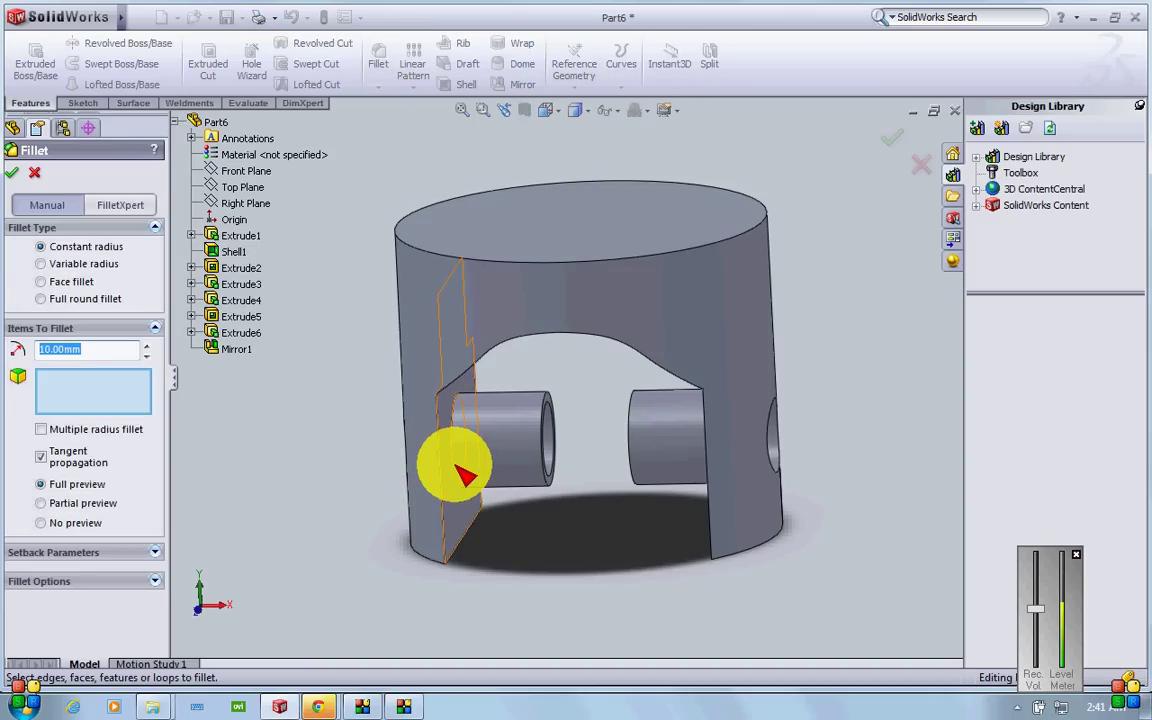
{"action": "left_click", "coordinate": [457, 463]}
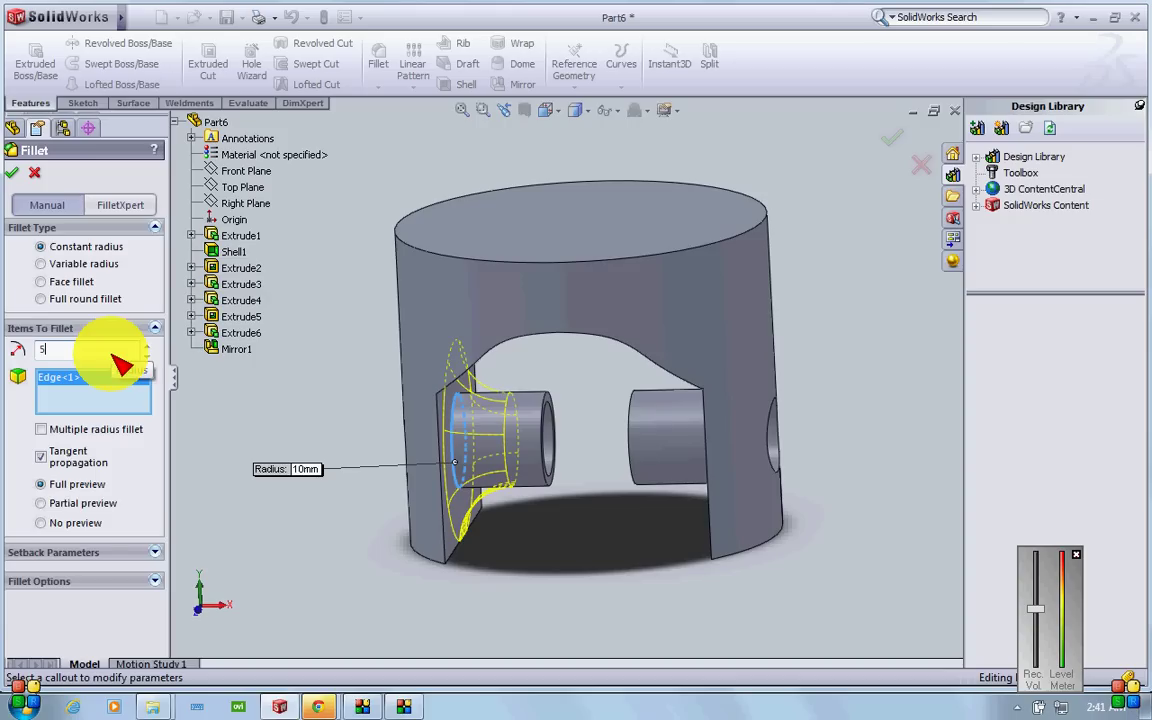
{"action": "left_click", "coordinate": [114, 354]}
{"action": "type", "text": "5"}
{"action": "key", "text": "Return"}
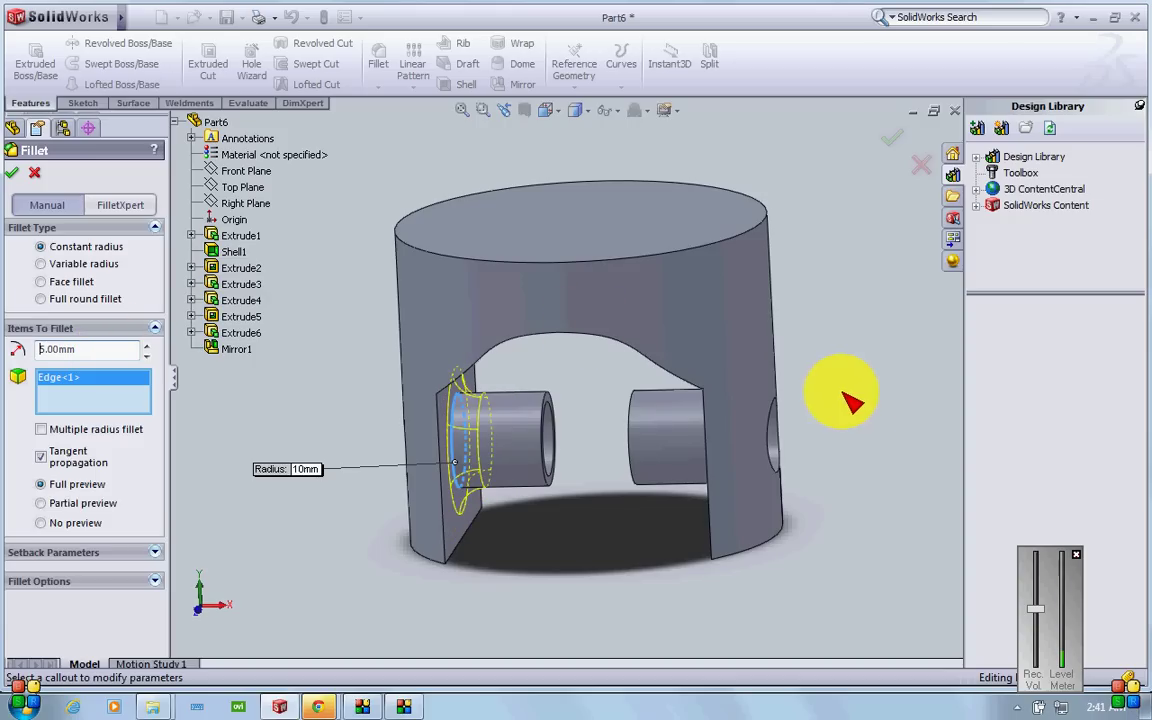
{"action": "middle_click_drag", "start_coordinate": [848, 398], "coordinate": [892, 390]}
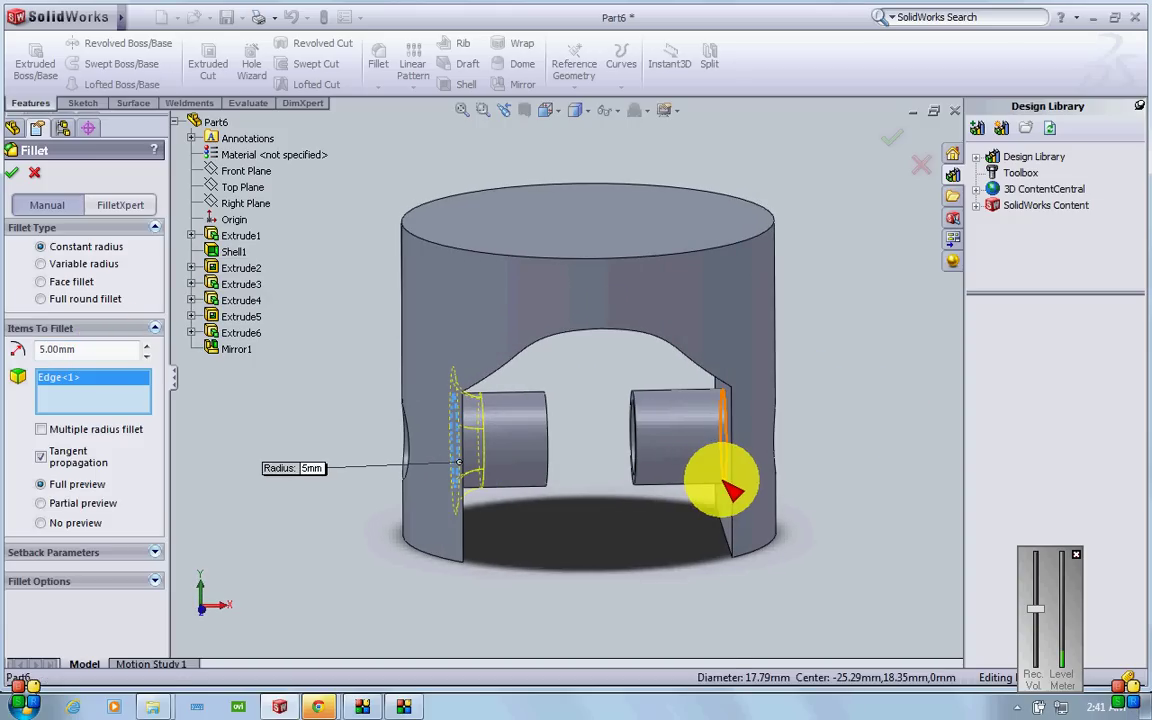
{"action": "left_click", "coordinate": [889, 140]}
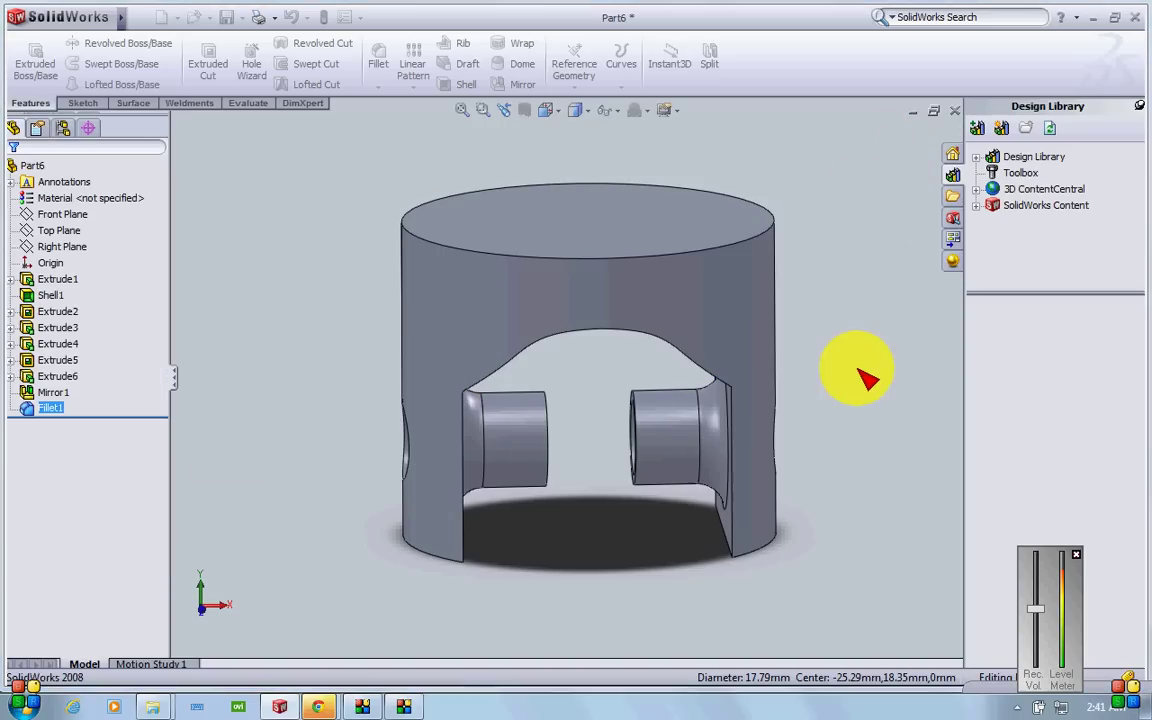
- Start a new sketch on the Front Plane and view it from the front
{"action": "middle_click_drag", "start_coordinate": [887, 368], "coordinate": [889, 340]}
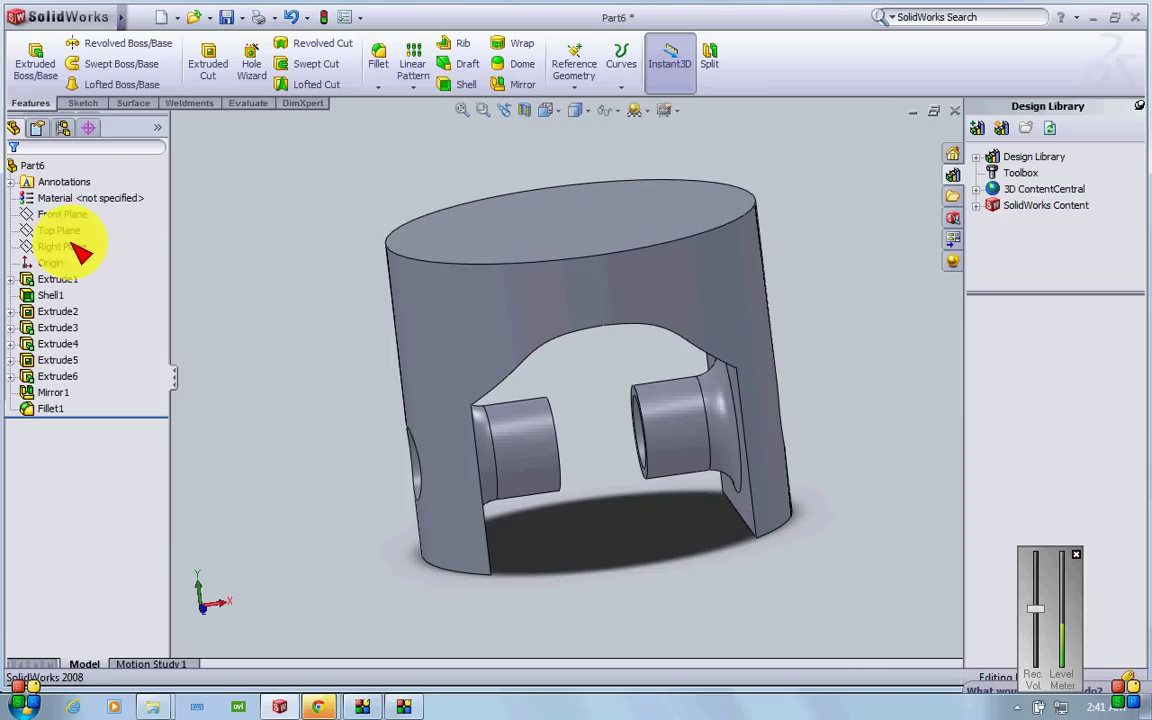
{"action": "left_click", "coordinate": [62, 214]}
{"action": "key", "text": "Escape"}
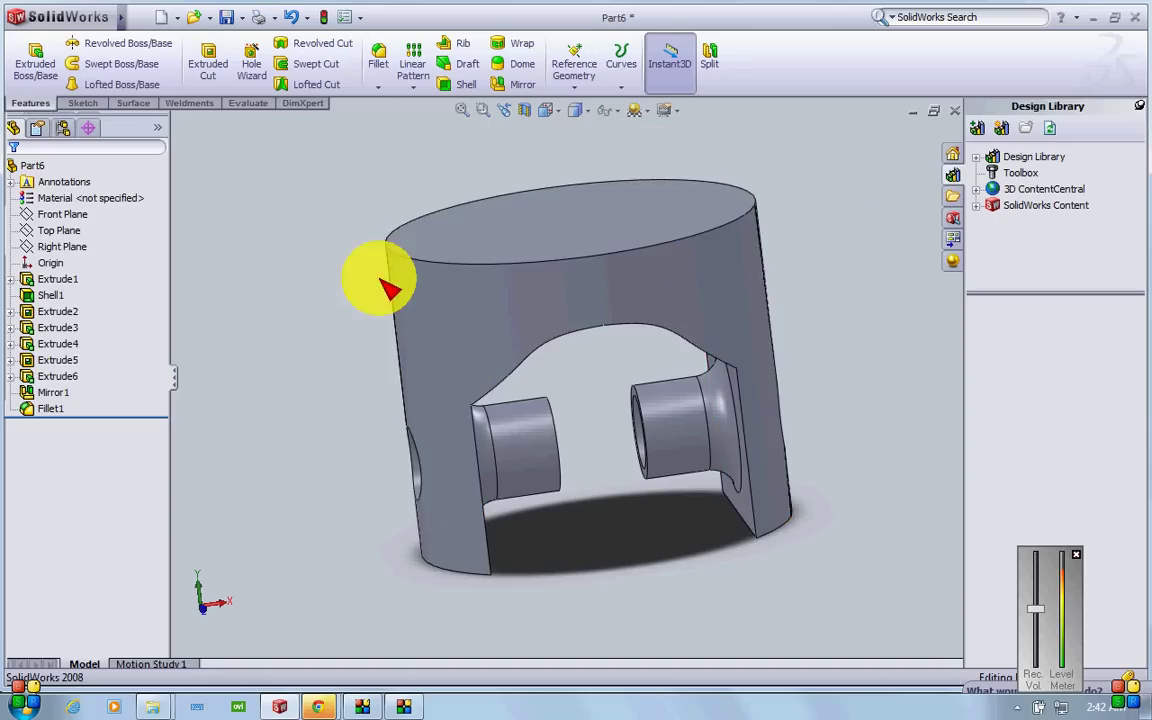
{"action": "left_click", "coordinate": [62, 214]}
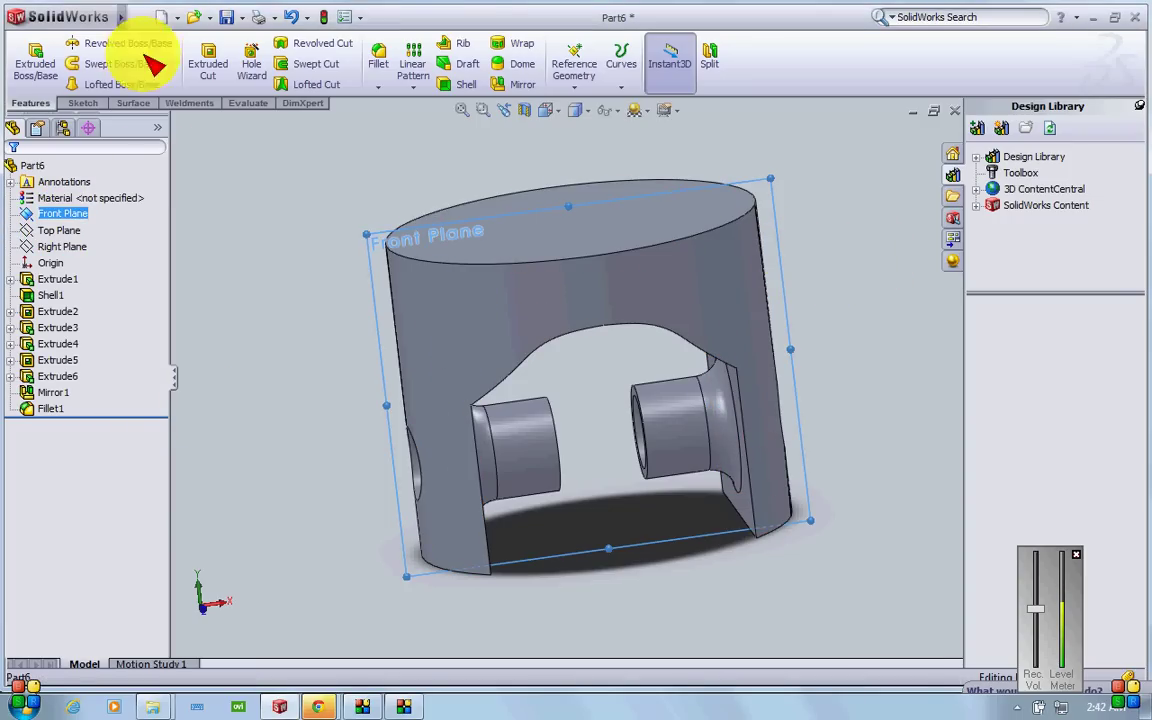
{"action": "left_click", "coordinate": [83, 103]}
{"action": "left_click", "coordinate": [28, 60]}
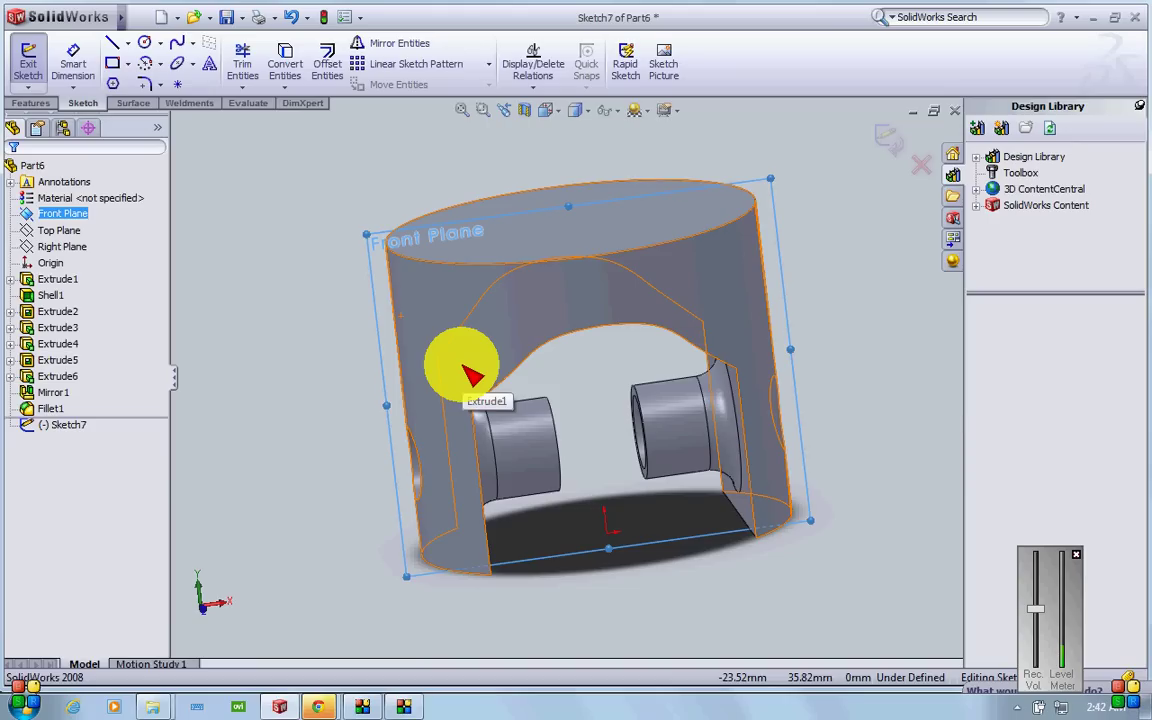
{"action": "key", "text": "ctrl+1"}
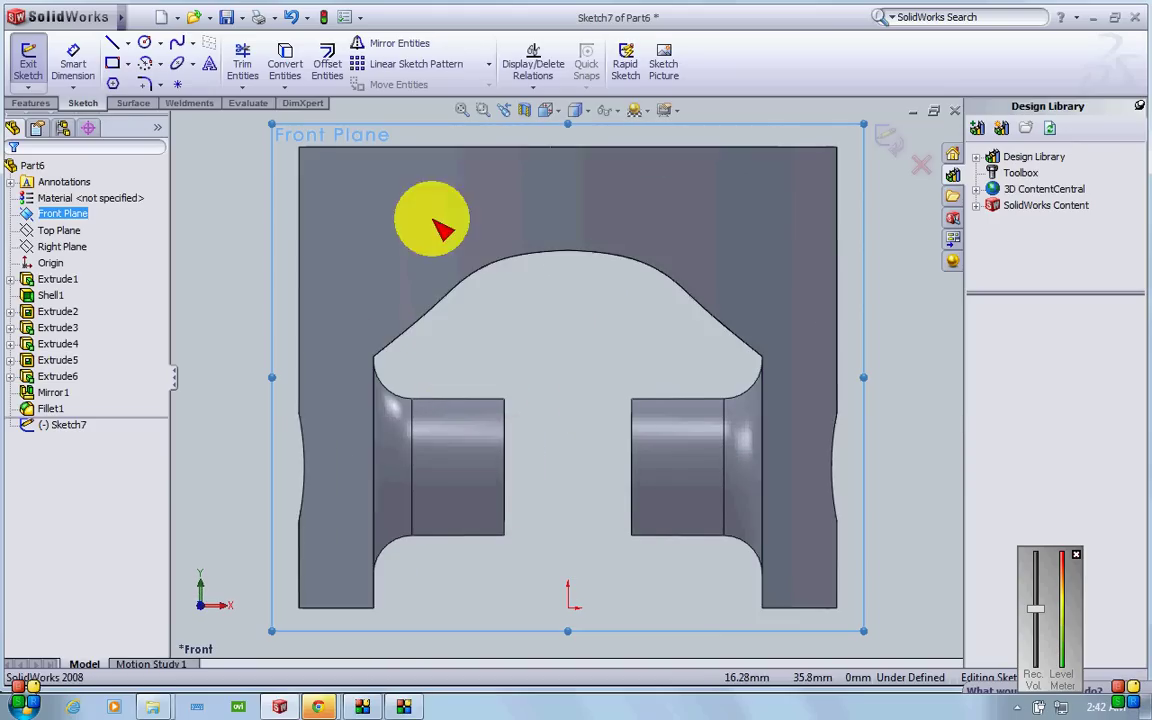
- Sketch a rectangle about 4 mm wide and 2 mm tall across the piston's outer wall just below the crown, and close the sketch
{"action": "left_click", "coordinate": [113, 64]}
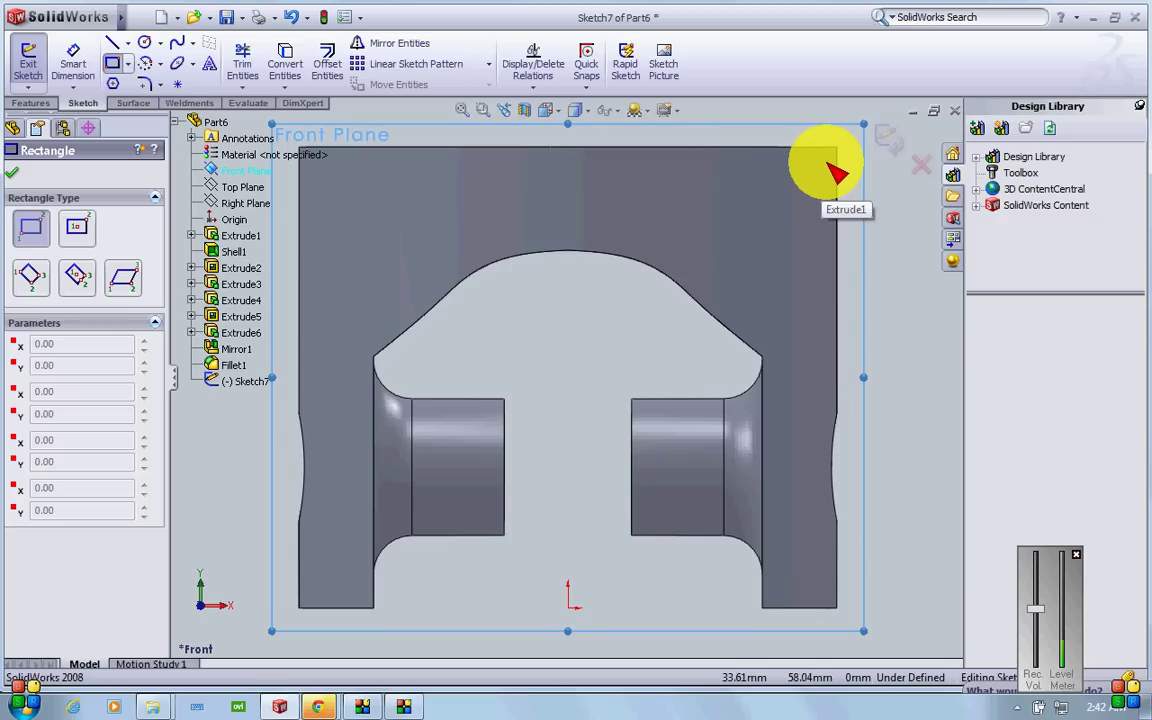
{"action": "left_click", "coordinate": [830, 166]}
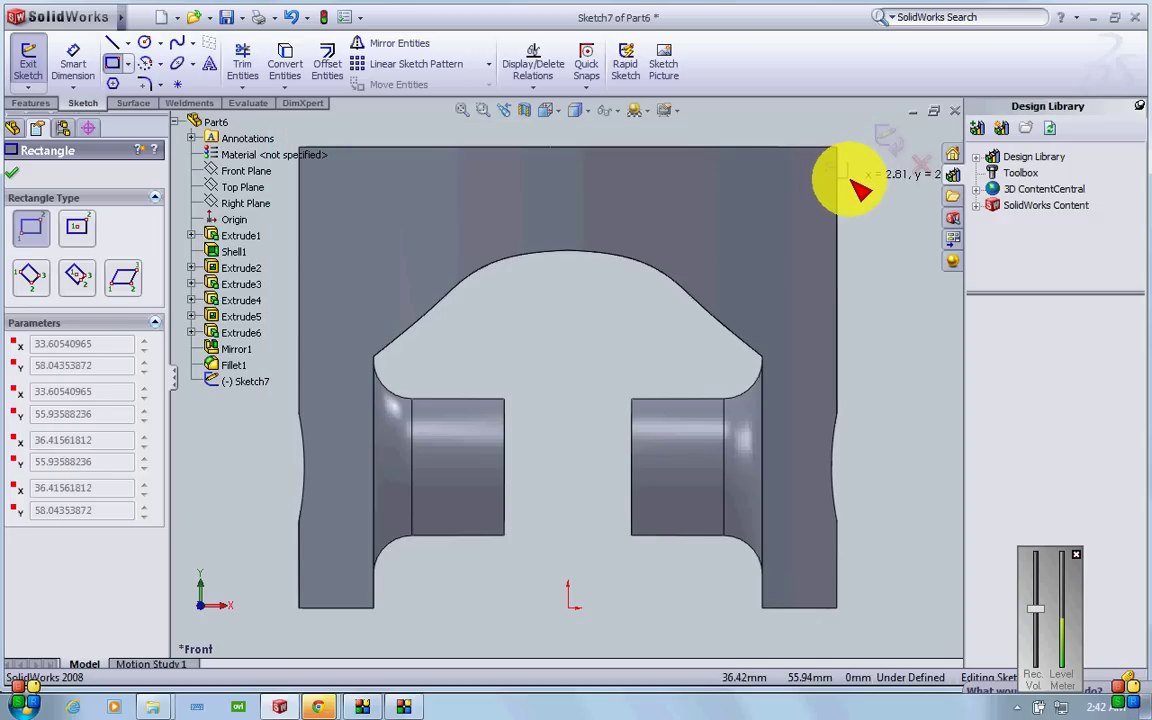
{"action": "left_click", "coordinate": [858, 177]}
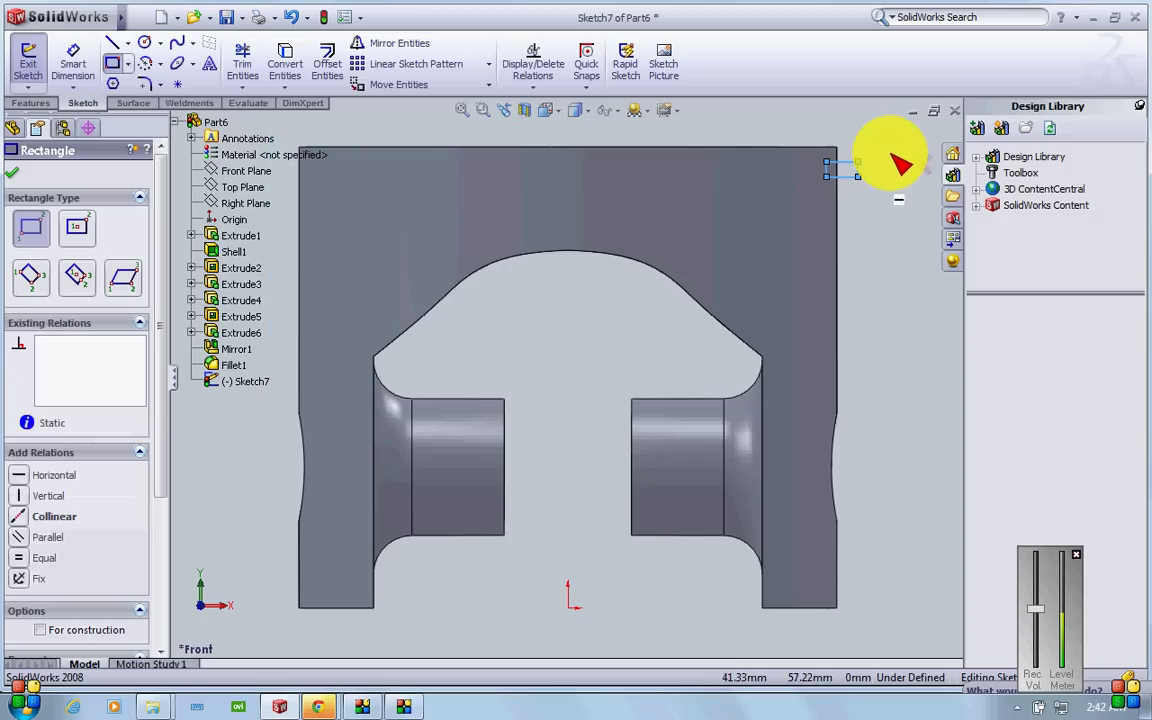
{"action": "left_click", "coordinate": [897, 147]}
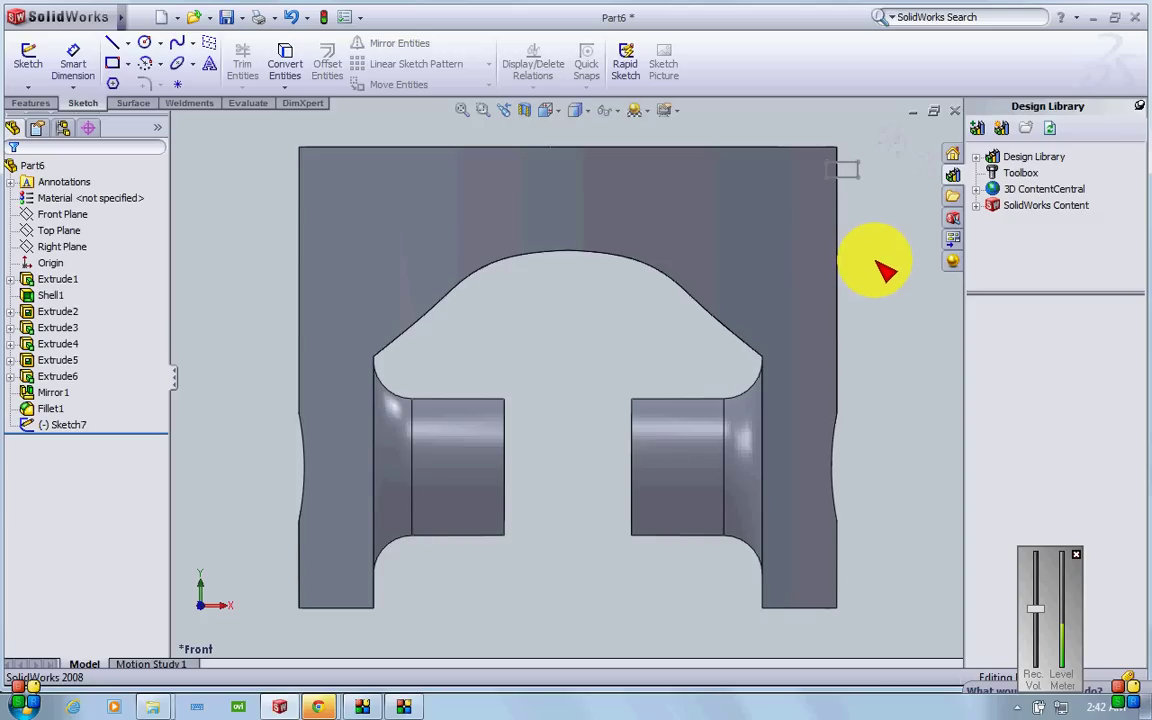
- In a new Front Plane sketch, draw a rectangle about 4.5 mm wide and 2.5 mm tall across the outer wall below the first one
{"action": "left_click", "coordinate": [38, 55]}
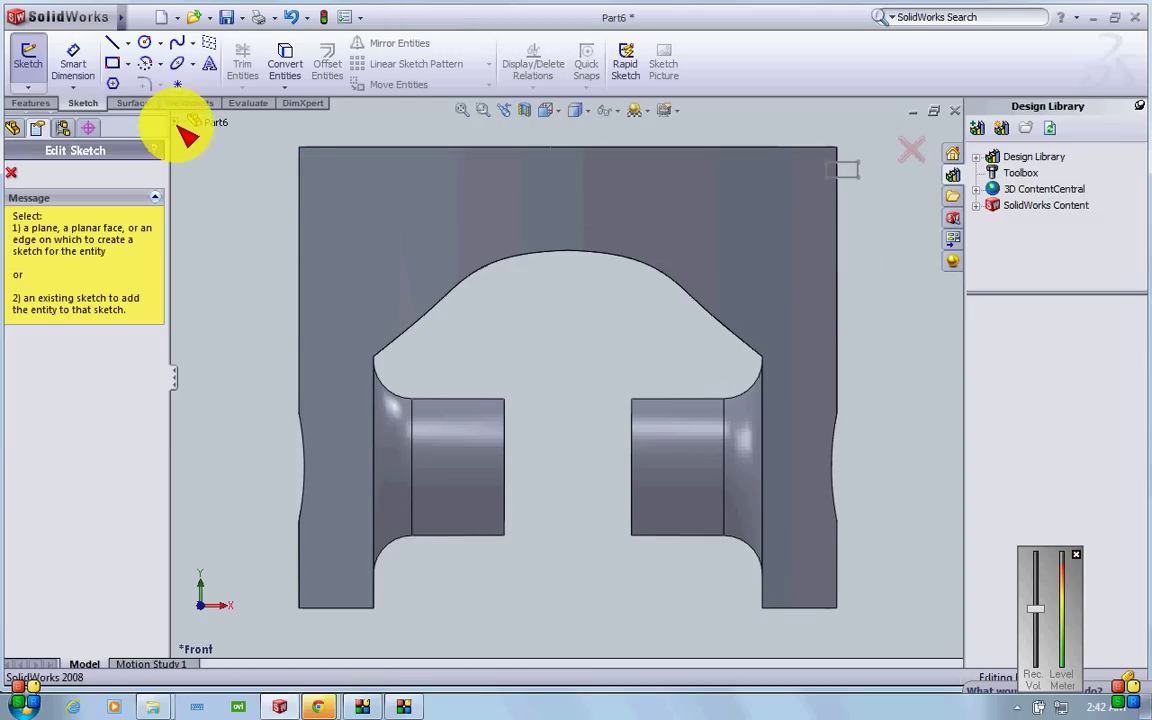
{"action": "left_click", "coordinate": [200, 175]}
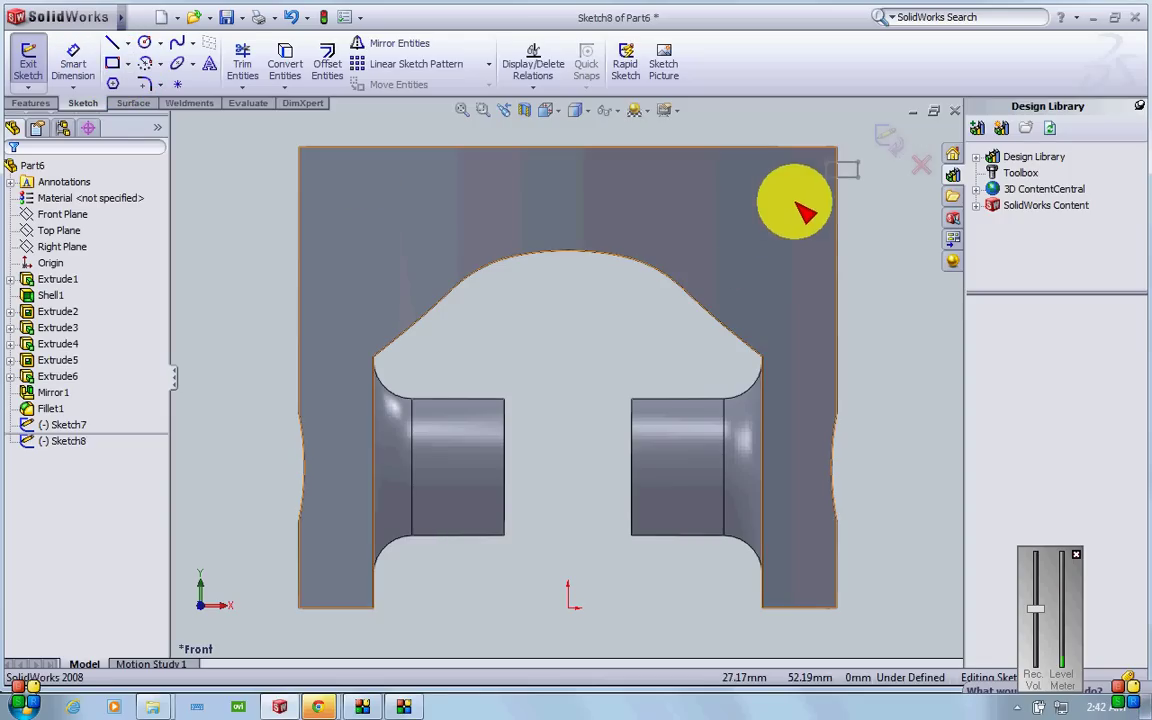
{"action": "left_click", "coordinate": [112, 63]}
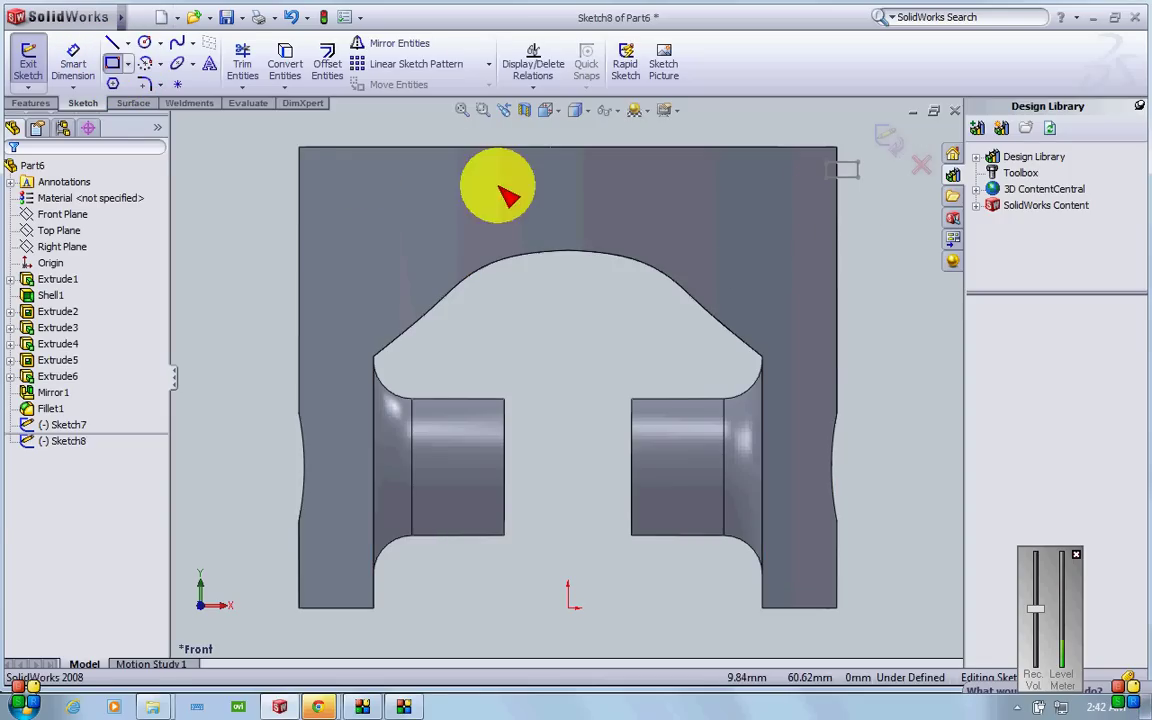
{"action": "left_click", "coordinate": [829, 201]}
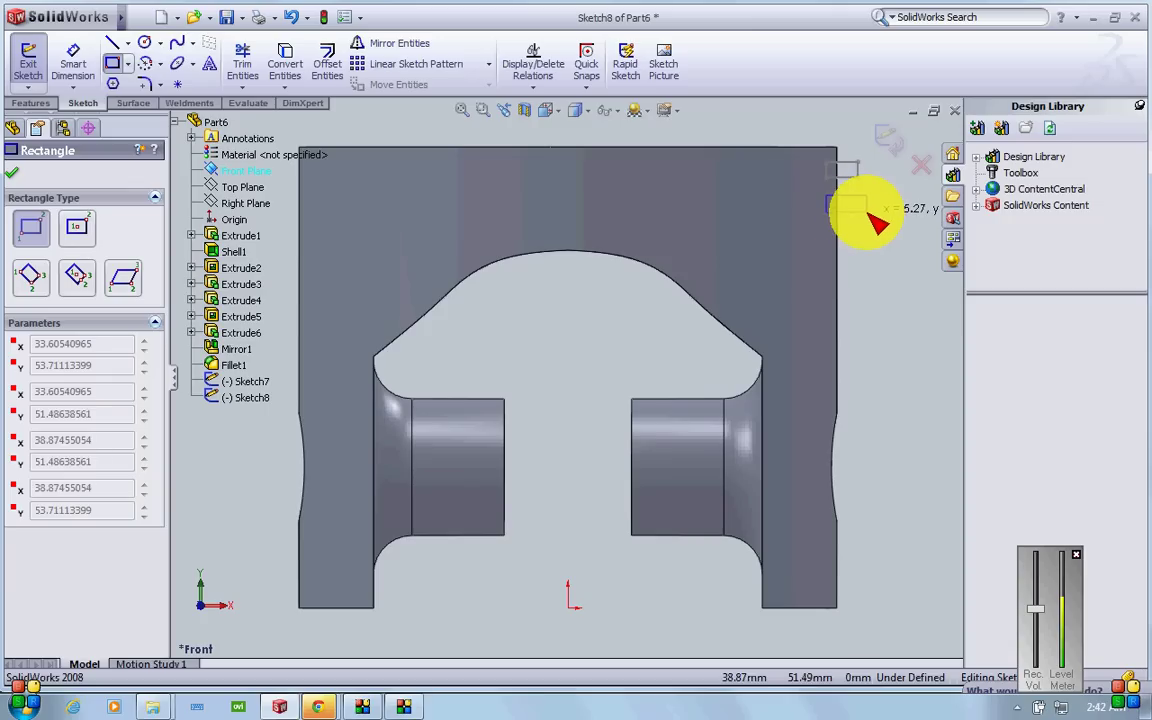
{"action": "left_click", "coordinate": [862, 213]}
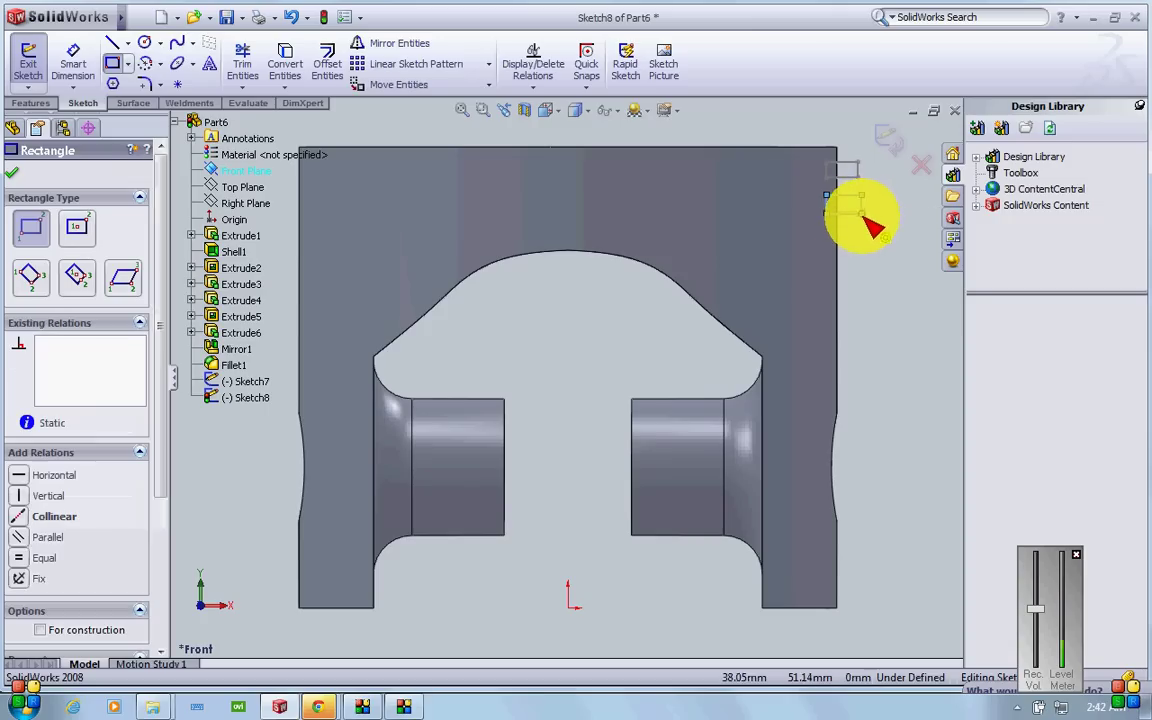
{"action": "left_click", "coordinate": [887, 140]}
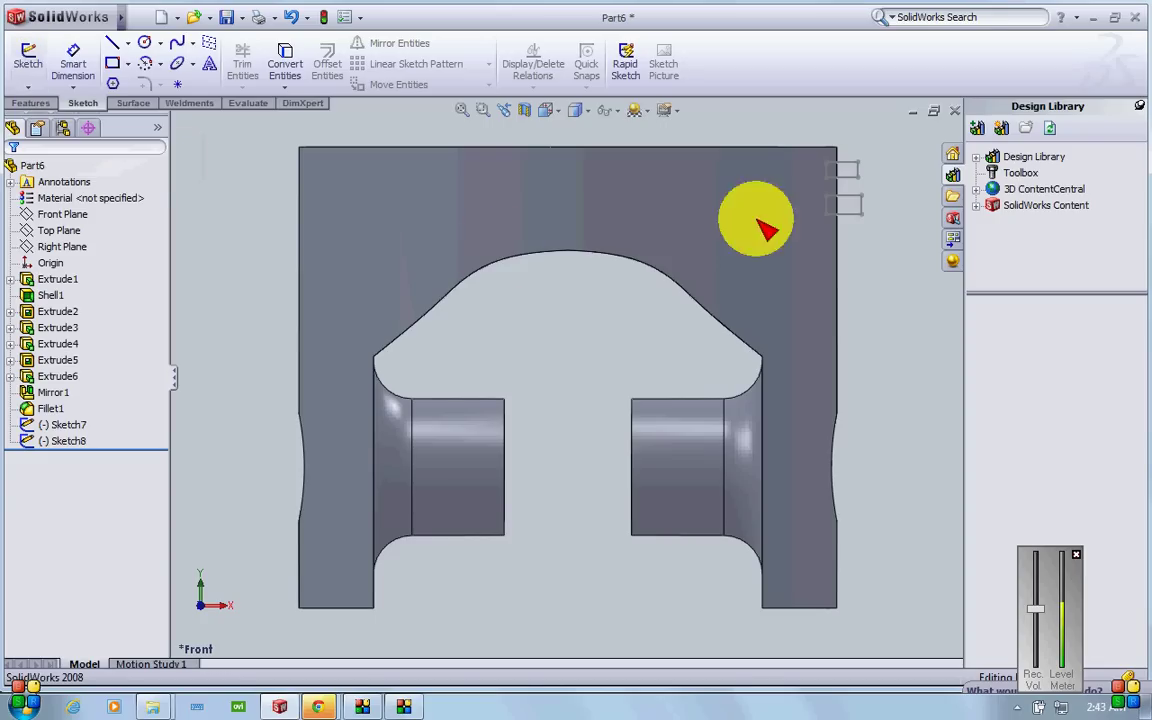
- In another Front Plane sketch, draw a vertical centerline from the origin to just above the crown and close the sketch
{"action": "left_click", "coordinate": [30, 52]}
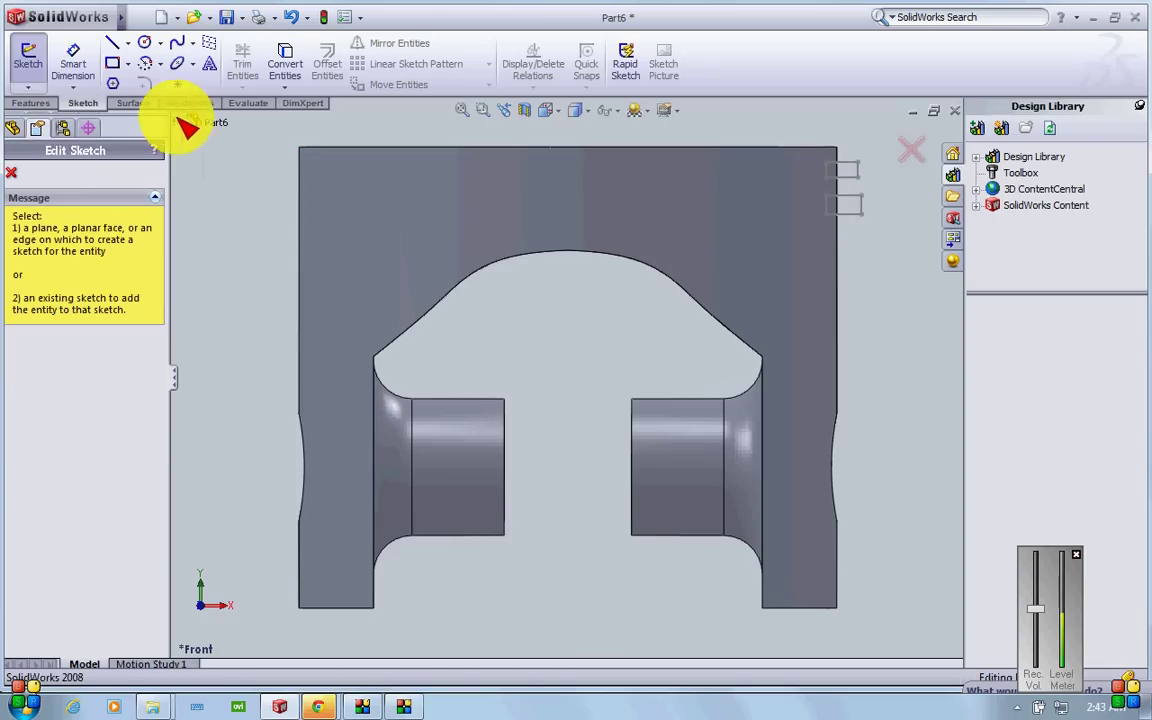
{"action": "left_click", "coordinate": [183, 121]}
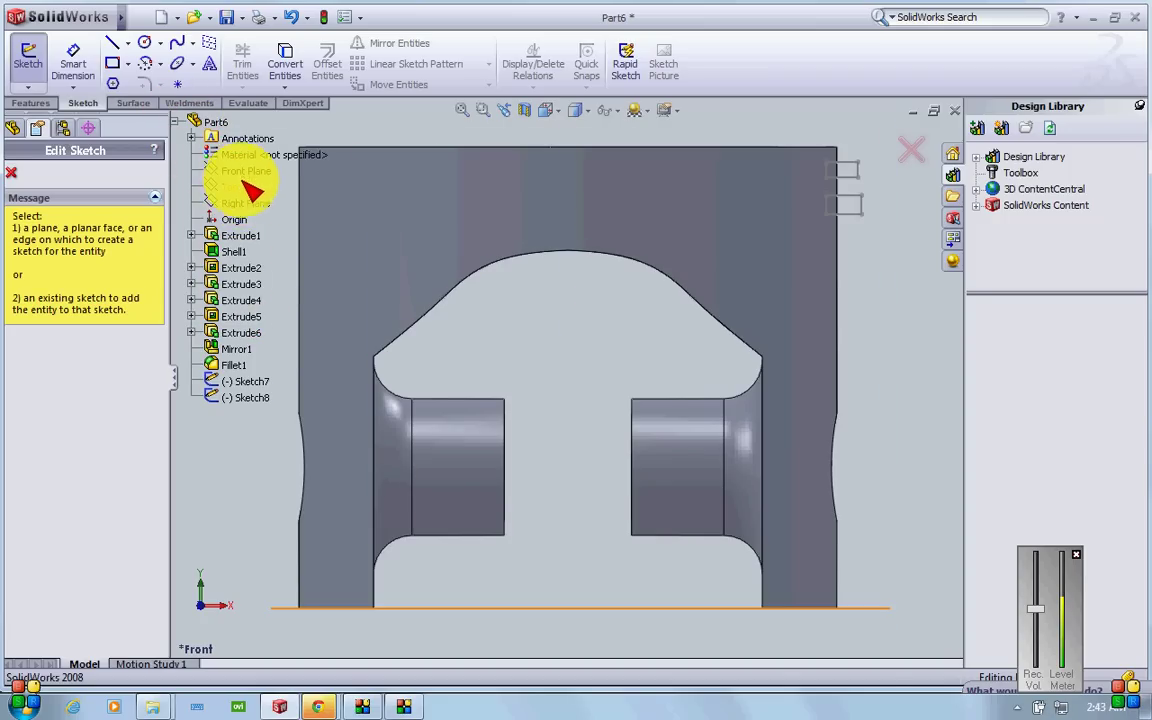
{"action": "left_click", "coordinate": [240, 172]}
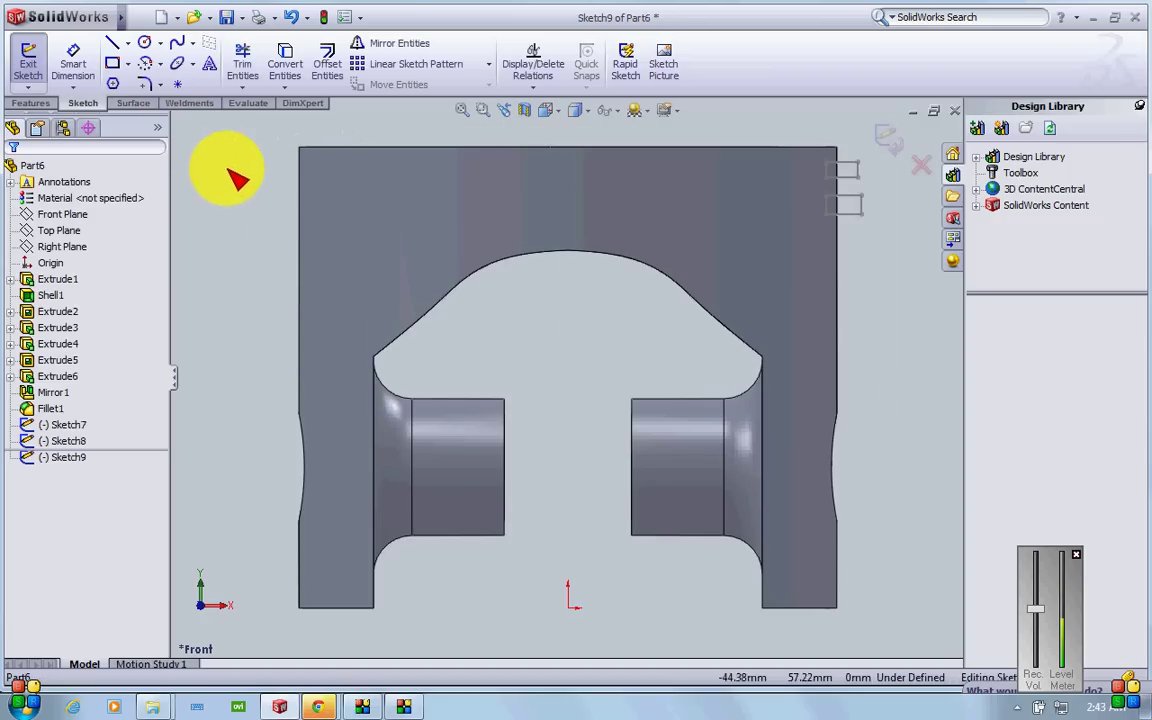
{"action": "left_click", "coordinate": [112, 43]}
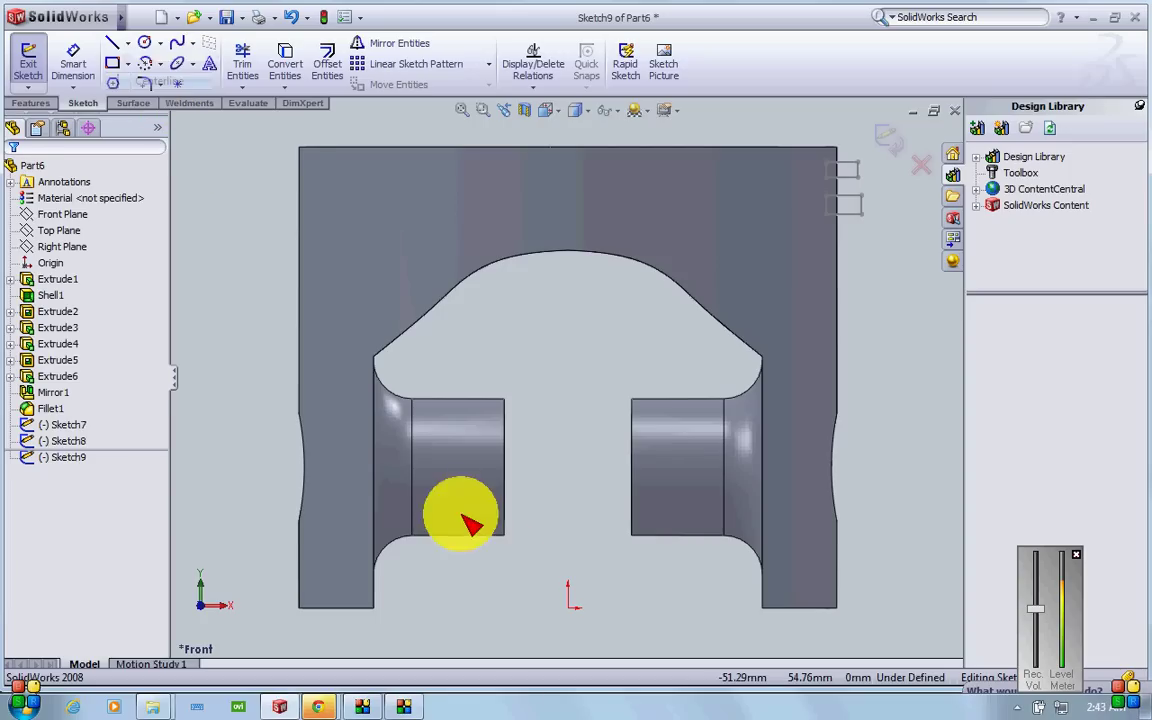
{"action": "left_click_drag", "start_coordinate": [568, 600], "coordinate": [568, 490]}
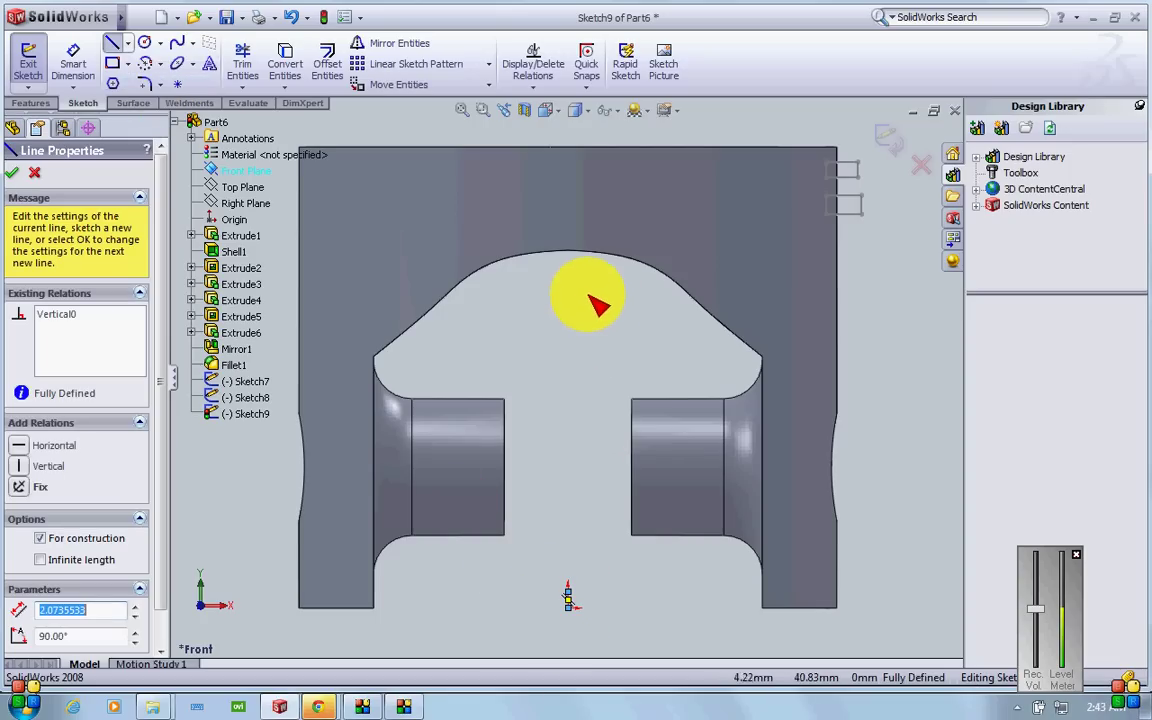
{"action": "key", "text": "Escape"}
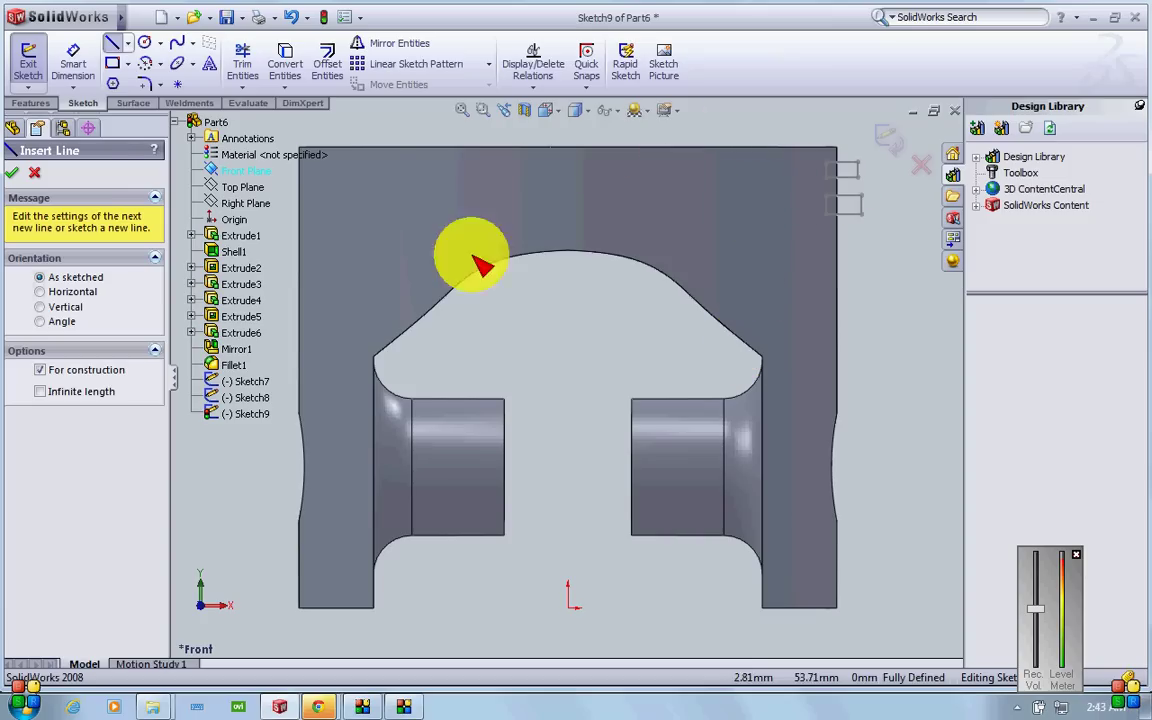
{"action": "left_click", "coordinate": [567, 602]}
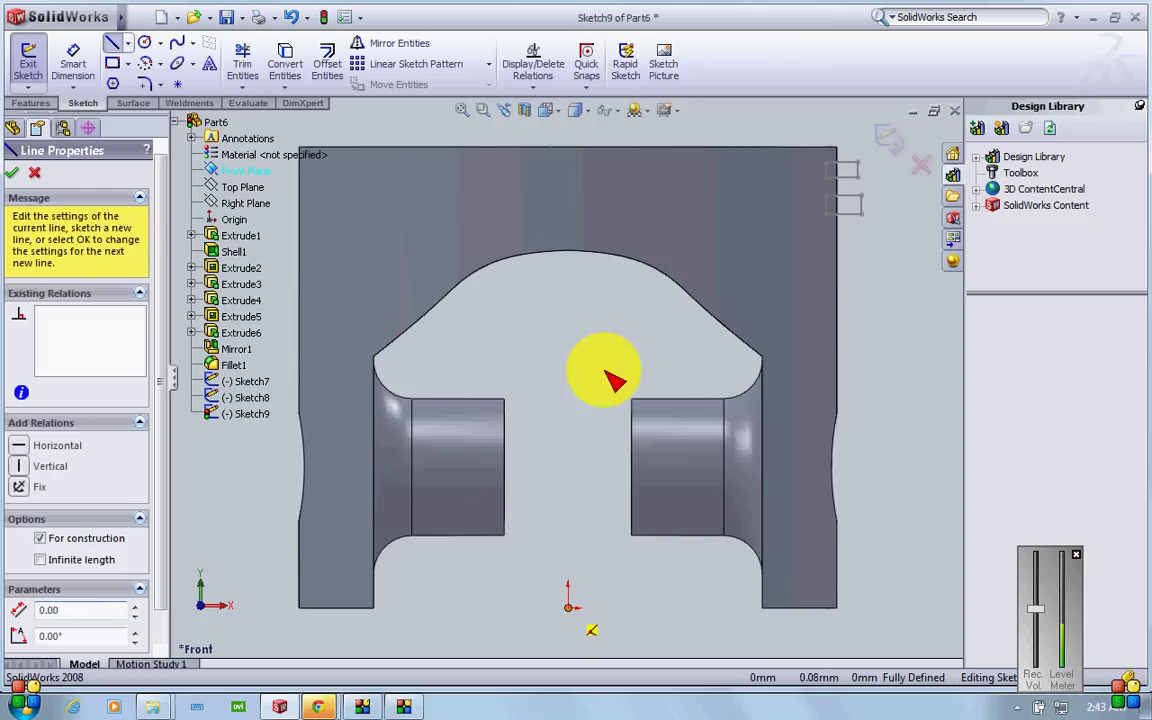
{"action": "left_click", "coordinate": [567, 133]}
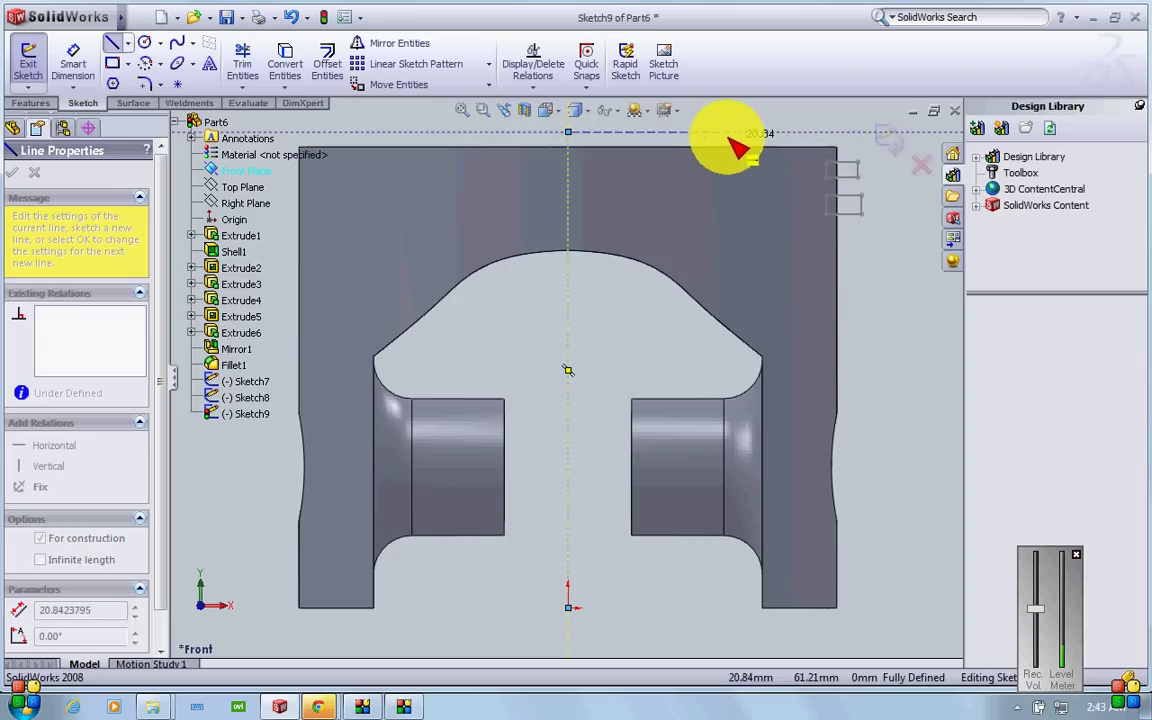
{"action": "key", "text": "Escape"}
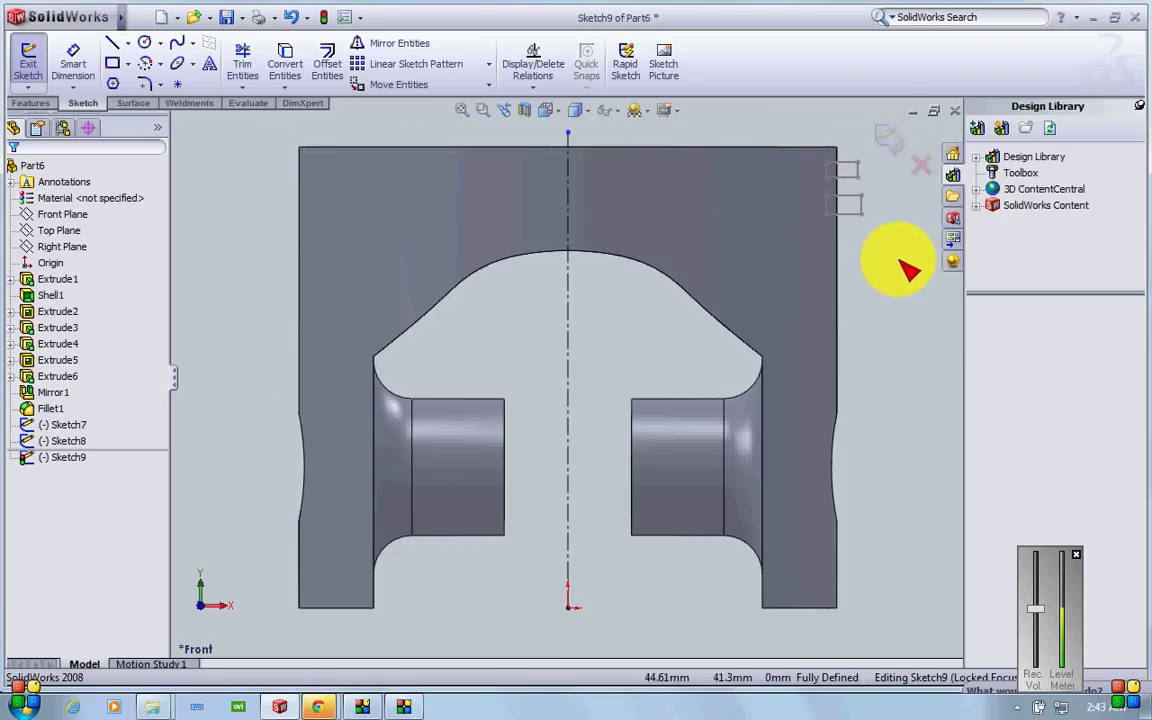
{"action": "left_click", "coordinate": [887, 137]}
- Cut the upper ring groove by revolving the upper rectangle sketch 360 degrees about the vertical centerline
{"action": "key", "text": "f"}
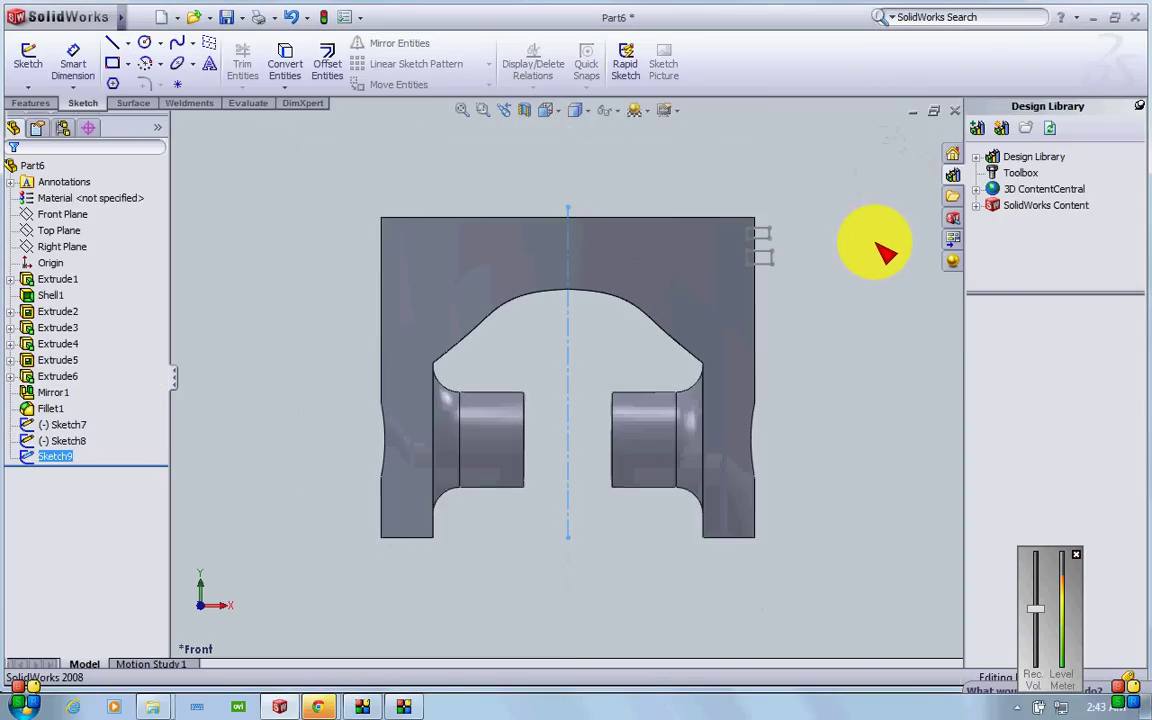
{"action": "key", "text": "ctrl+7"}
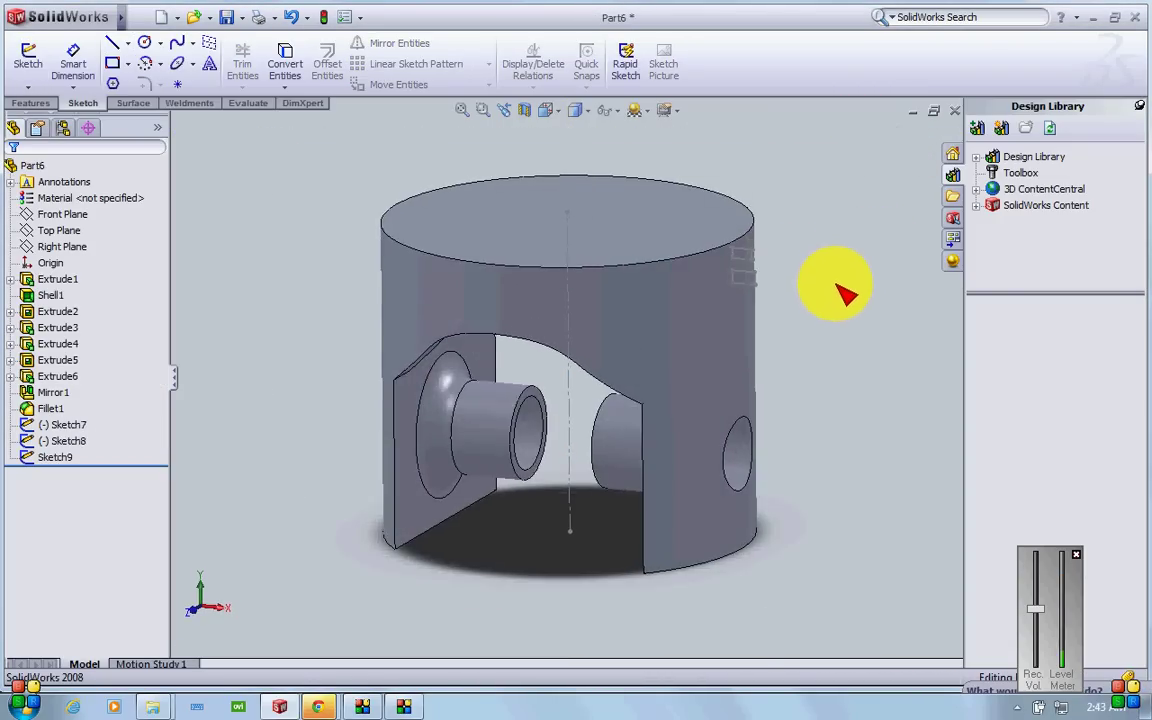
{"action": "left_click", "coordinate": [139, 17]}
{"action": "left_click", "coordinate": [30, 103]}
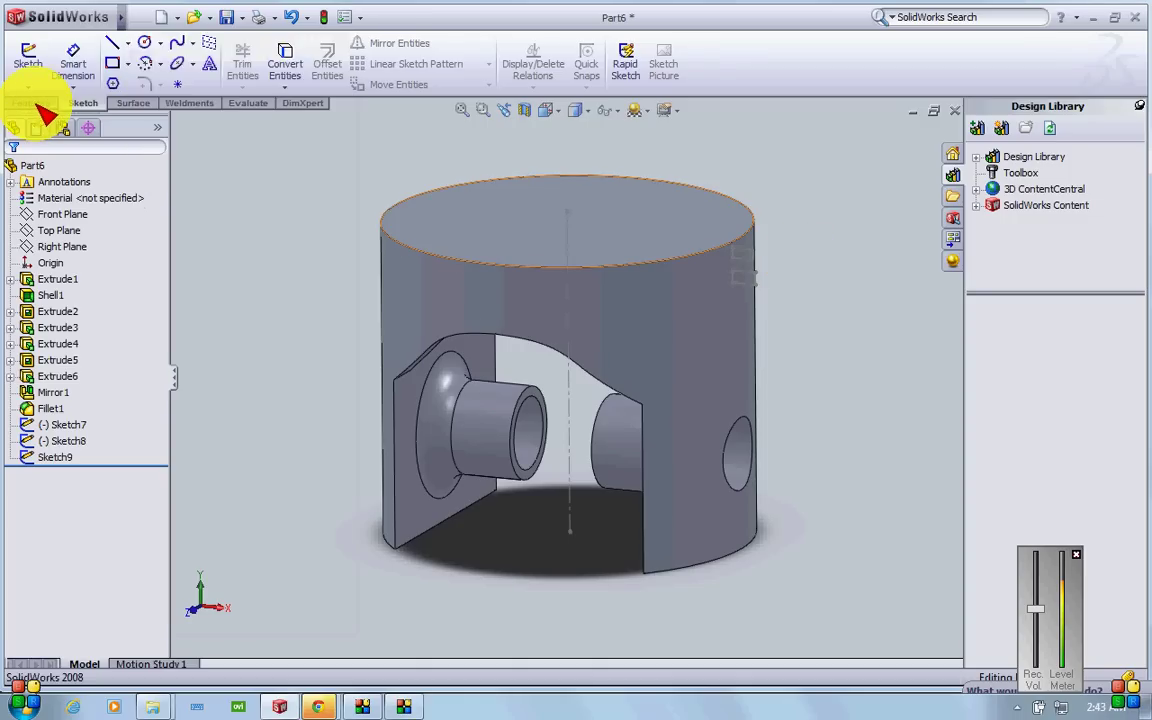
{"action": "left_click", "coordinate": [30, 103]}
{"action": "left_click", "coordinate": [320, 46]}
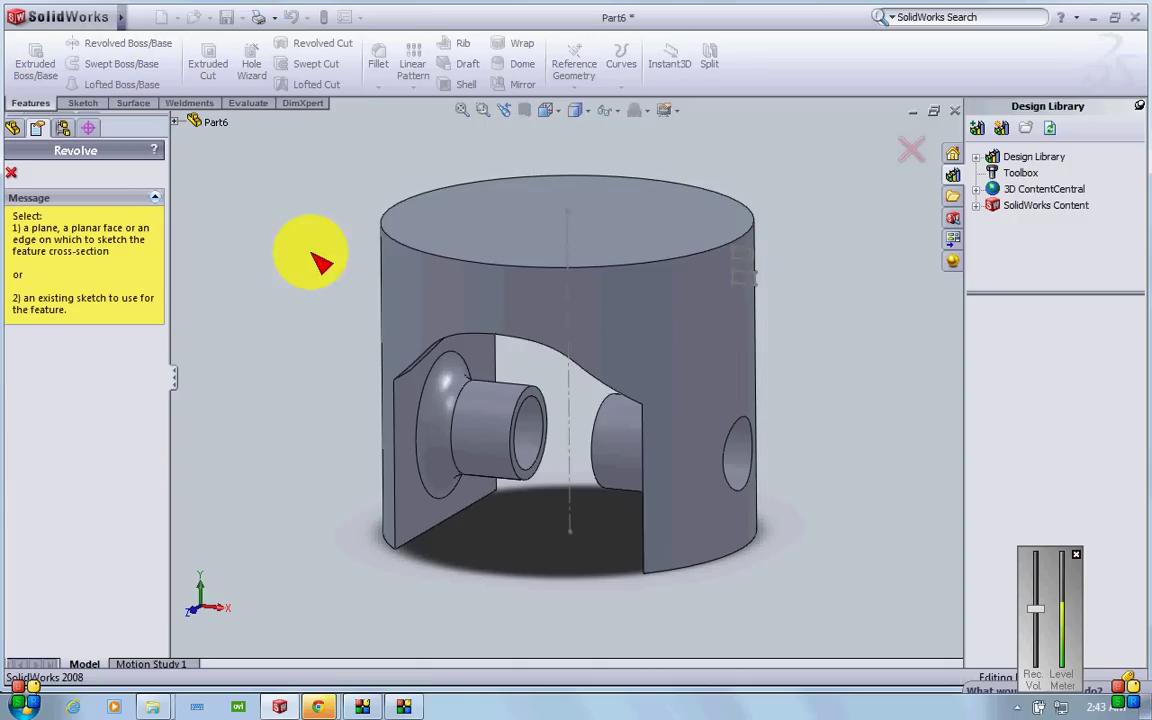
{"action": "left_click", "coordinate": [175, 121]}
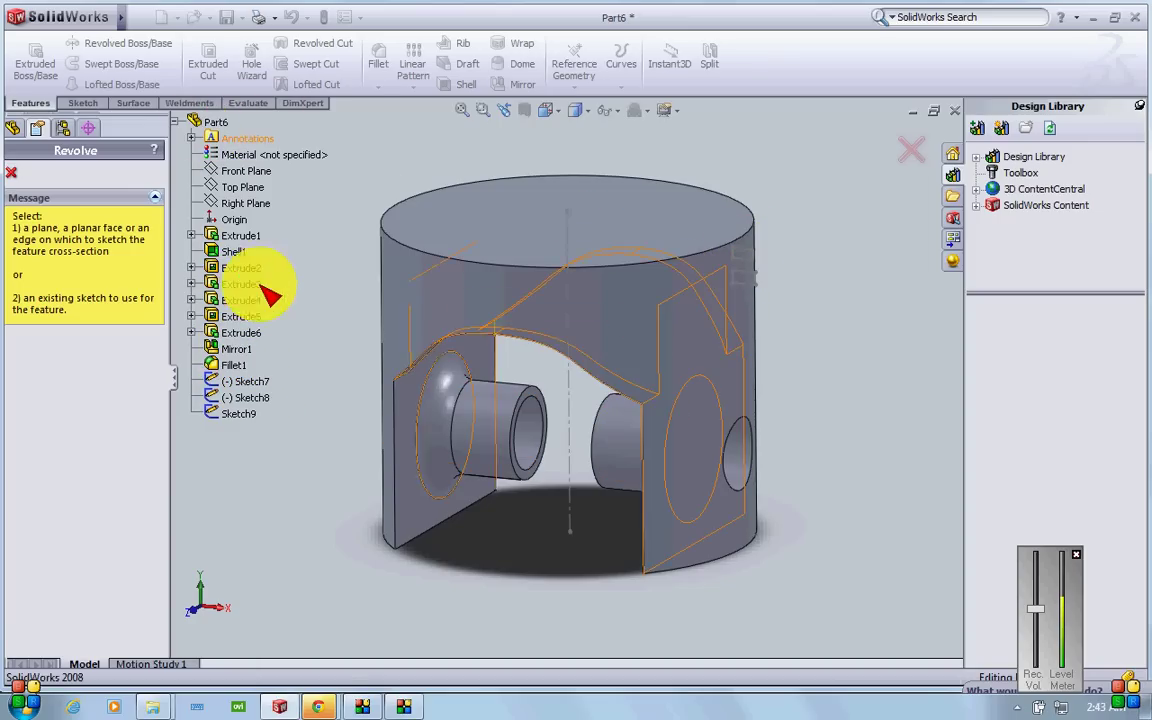
{"action": "left_click", "coordinate": [248, 381]}
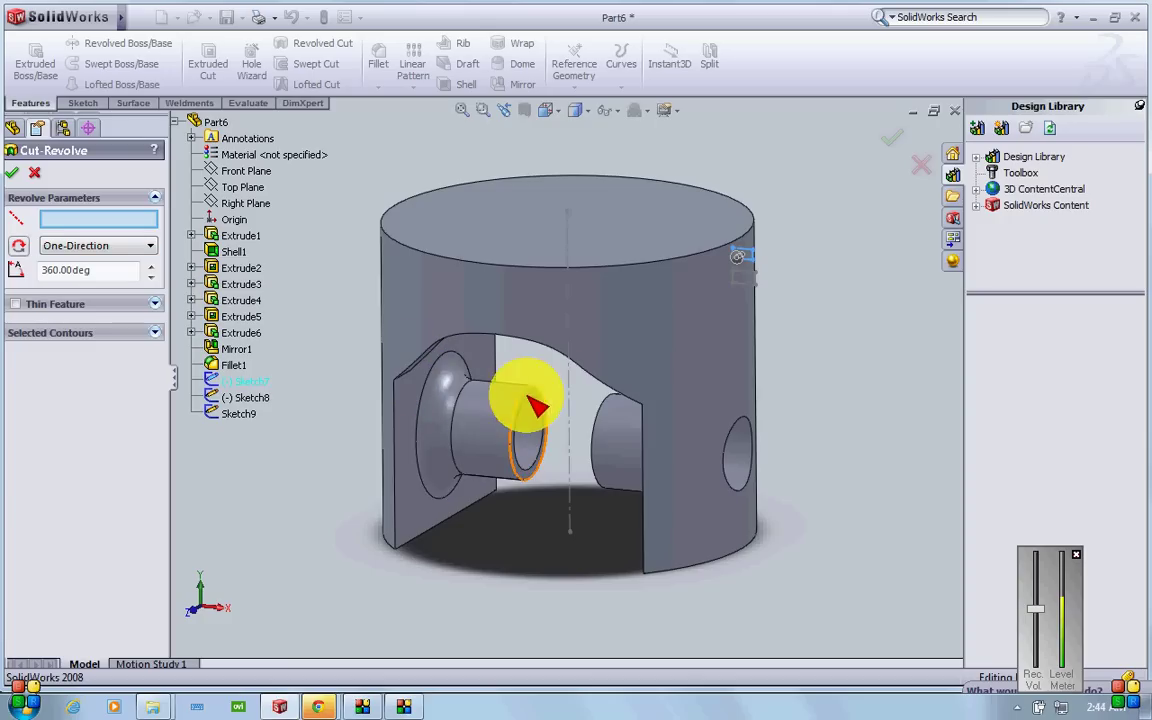
{"action": "left_click", "coordinate": [570, 392]}
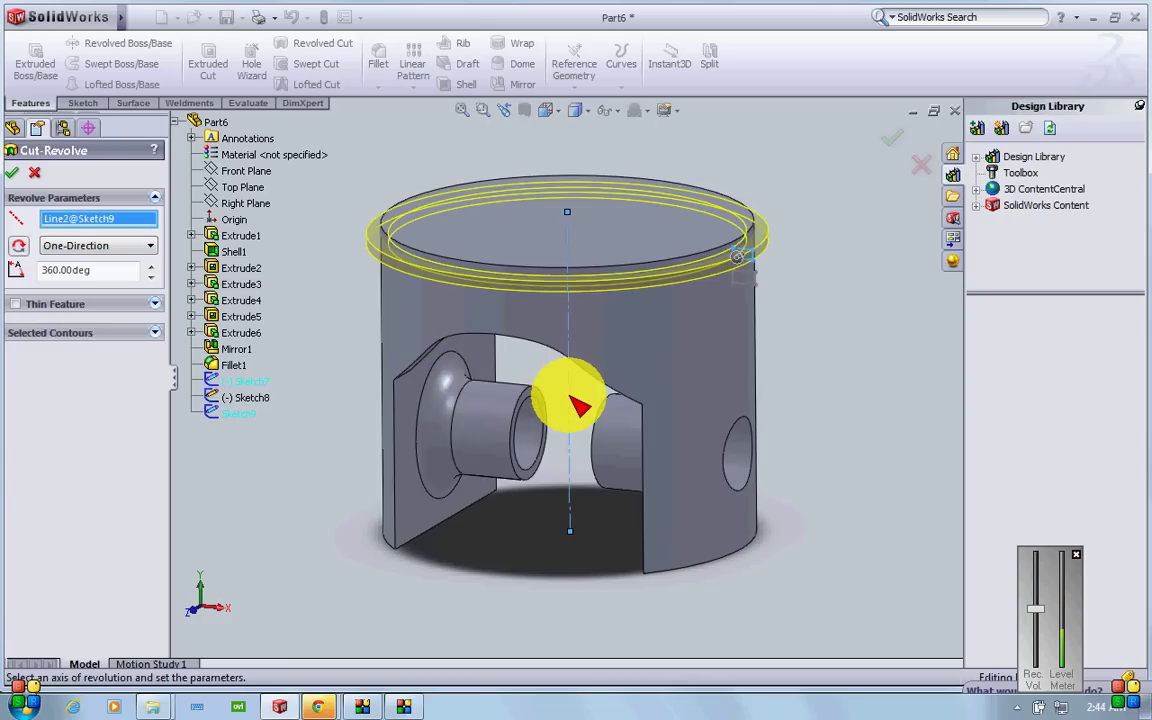
{"action": "left_click", "coordinate": [912, 138]}
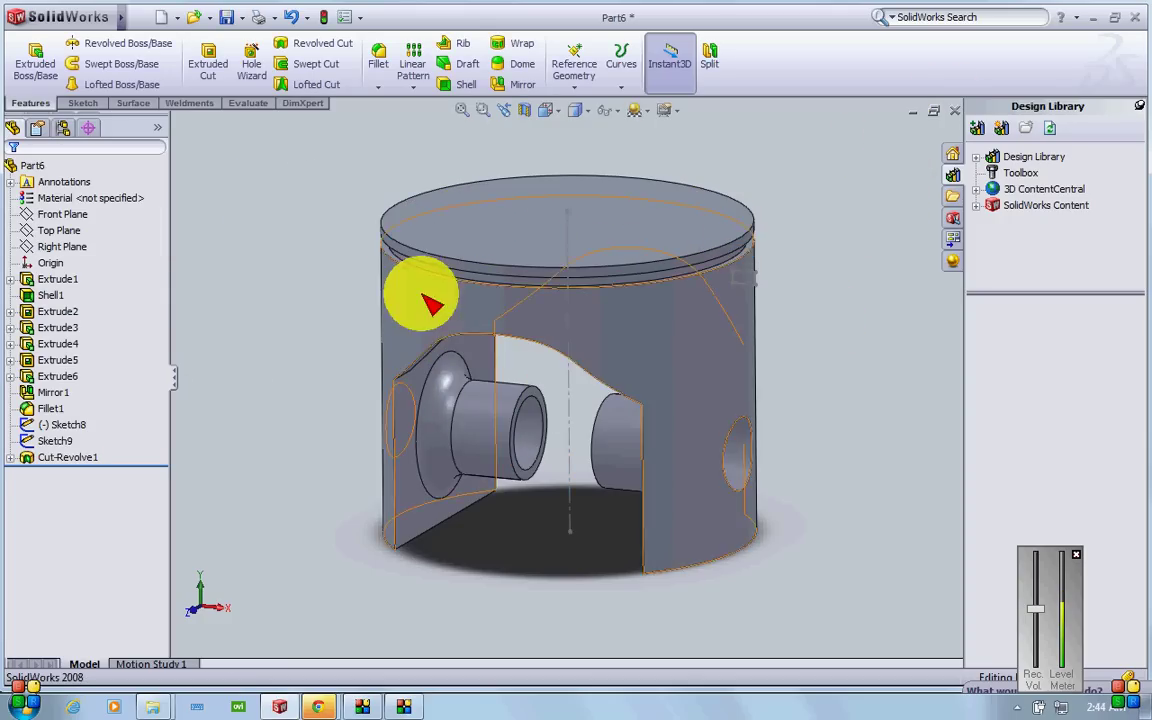
- Cut the second ring groove by revolving the lower rectangle sketch 360 degrees about the same centerline
{"action": "left_click", "coordinate": [312, 44]}
{"action": "left_click", "coordinate": [193, 121]}
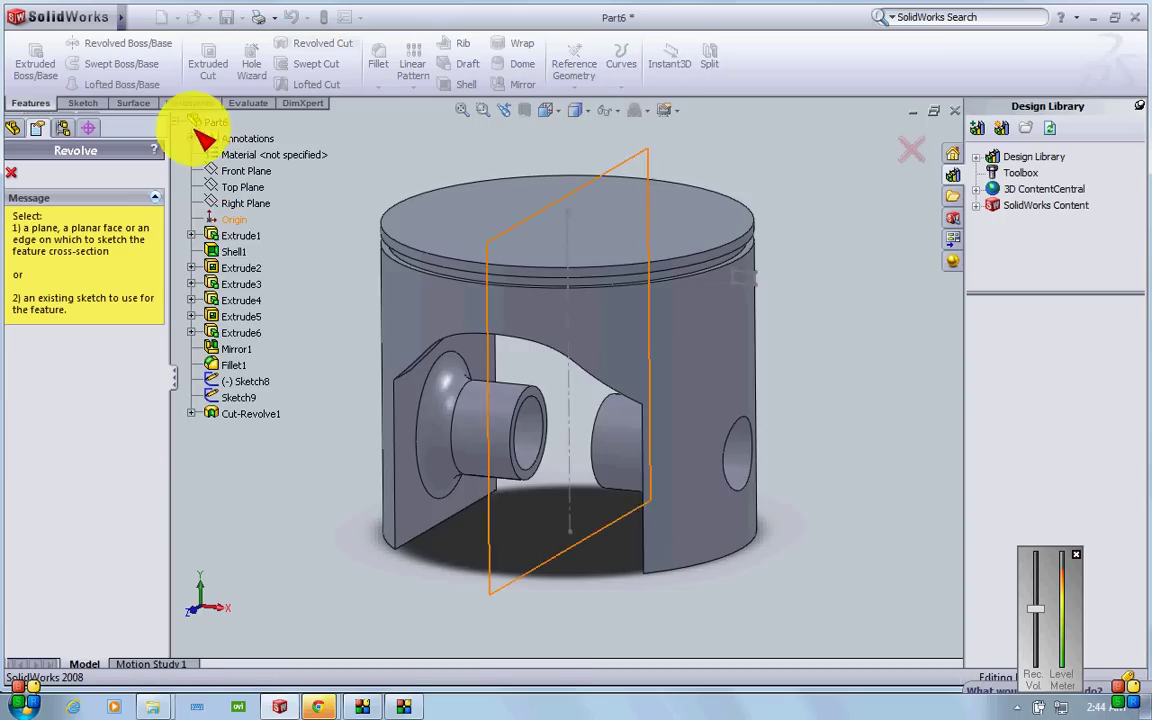
{"action": "left_click", "coordinate": [250, 396]}
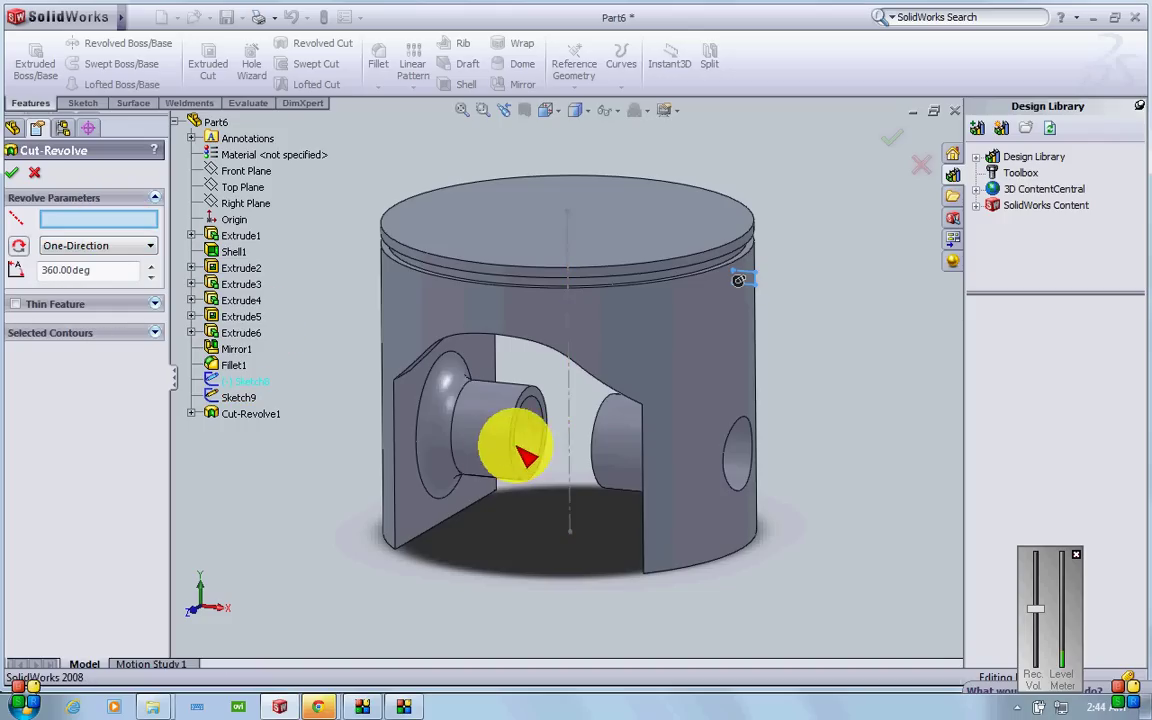
{"action": "left_click", "coordinate": [572, 420]}
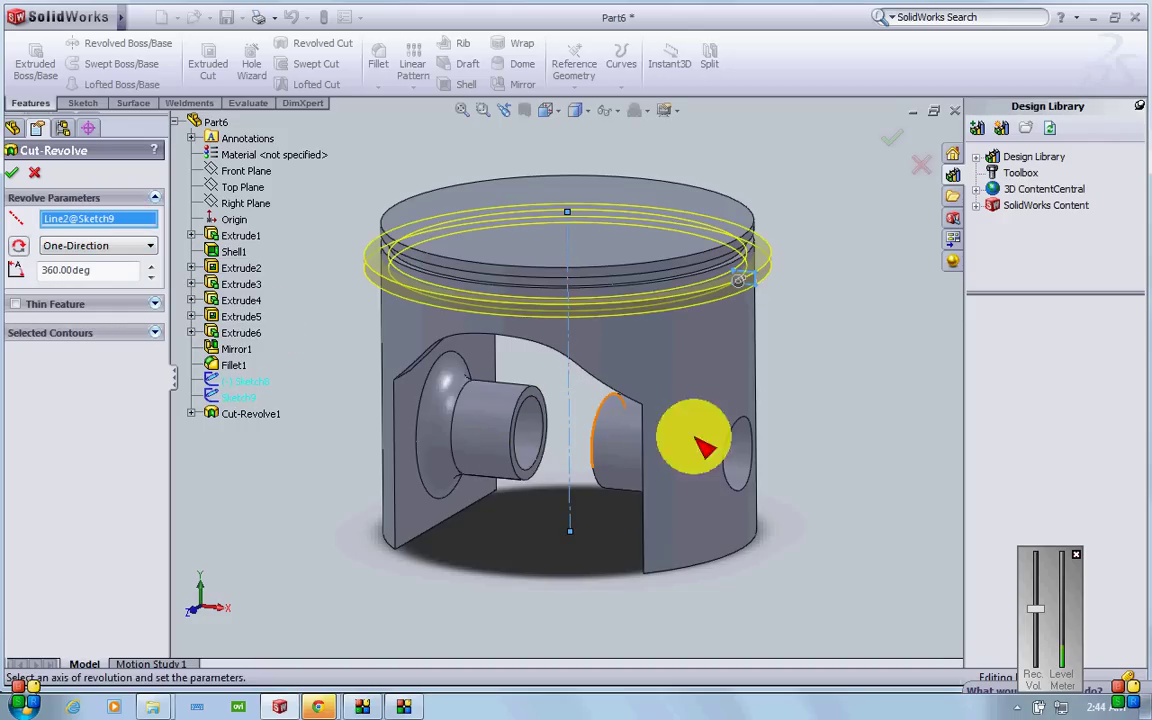
{"action": "left_click", "coordinate": [889, 142]}
- Hide the sketch containing the piston's vertical centerline
{"action": "middle_click_drag", "start_coordinate": [840, 290], "coordinate": [872, 260]}
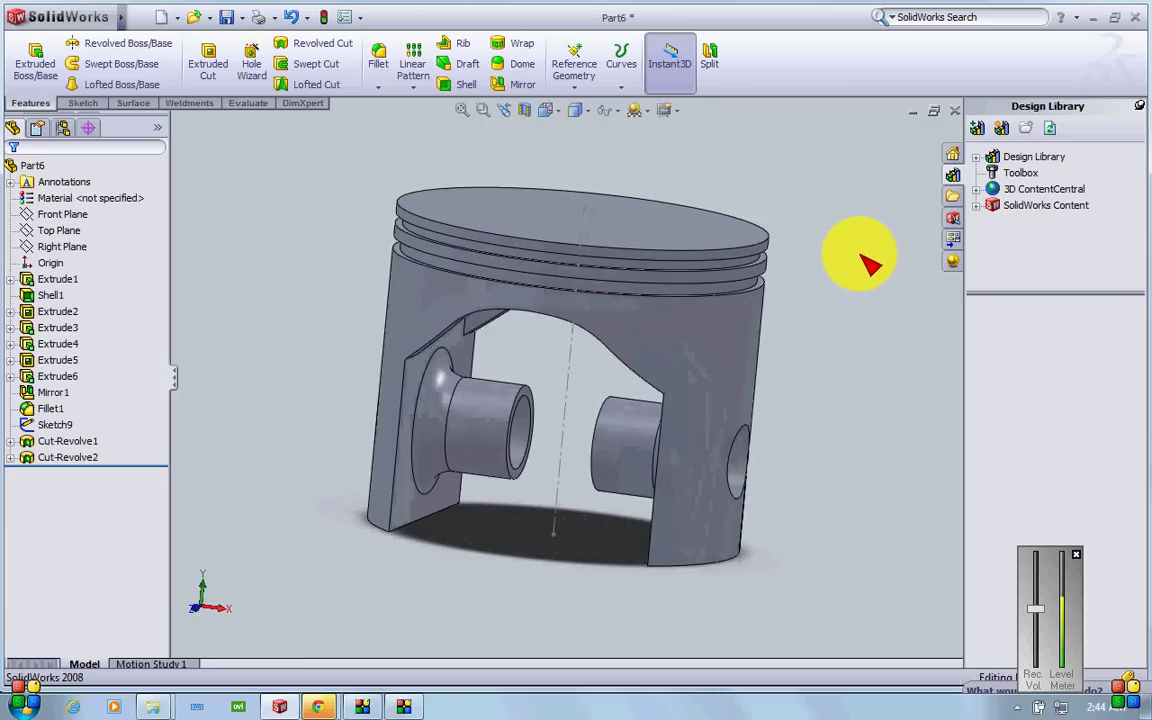
{"action": "right_click", "coordinate": [563, 441]}
{"action": "left_click", "coordinate": [592, 416]}
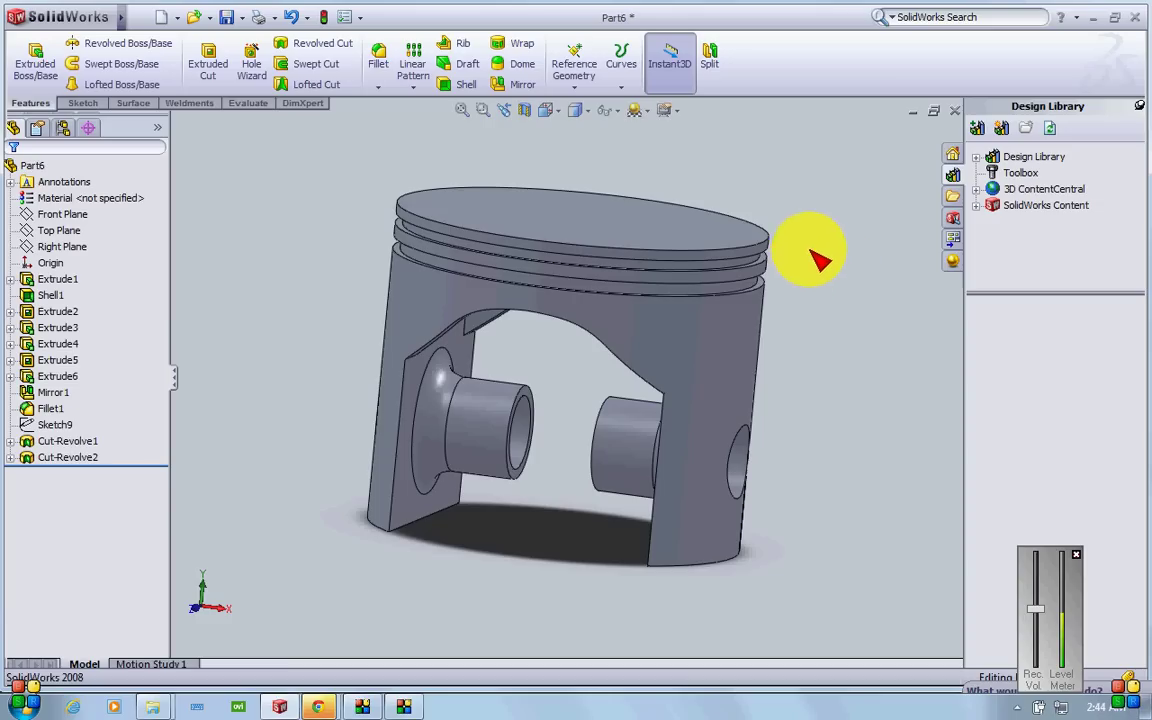
- Add a 10 mm dome to the piston's flat crown face
{"action": "middle_click_drag", "start_coordinate": [817, 258], "coordinate": [594, 224]}
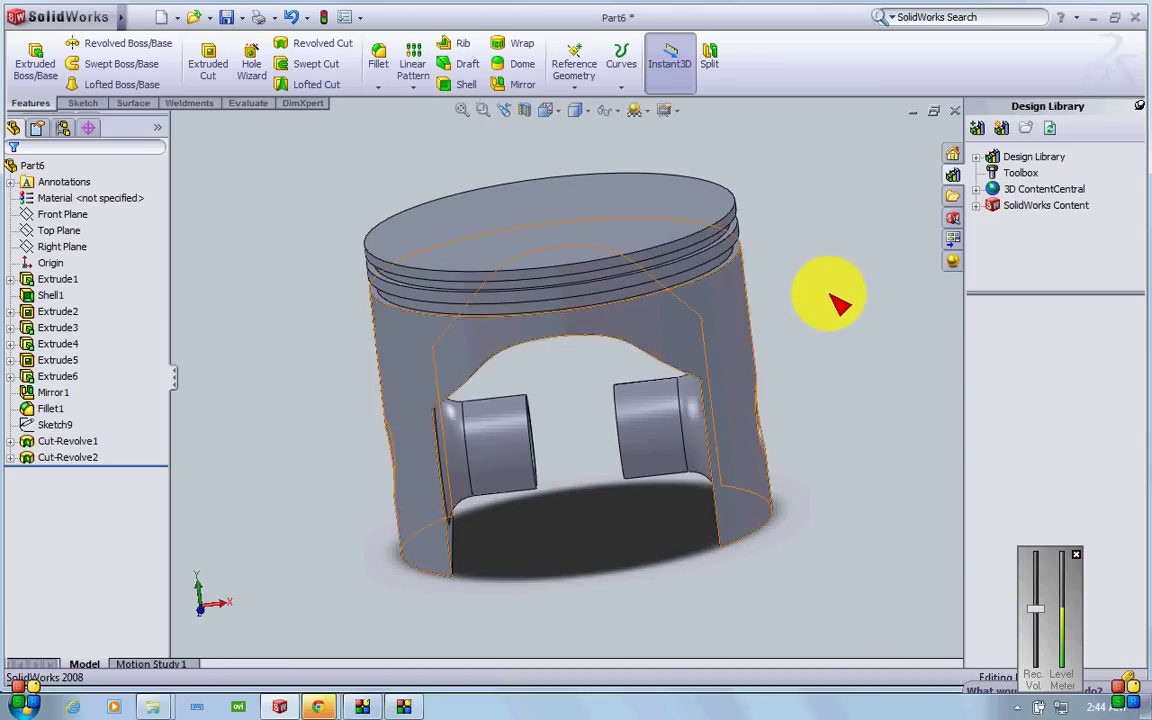
{"action": "middle_click_drag", "start_coordinate": [833, 300], "coordinate": [812, 314]}
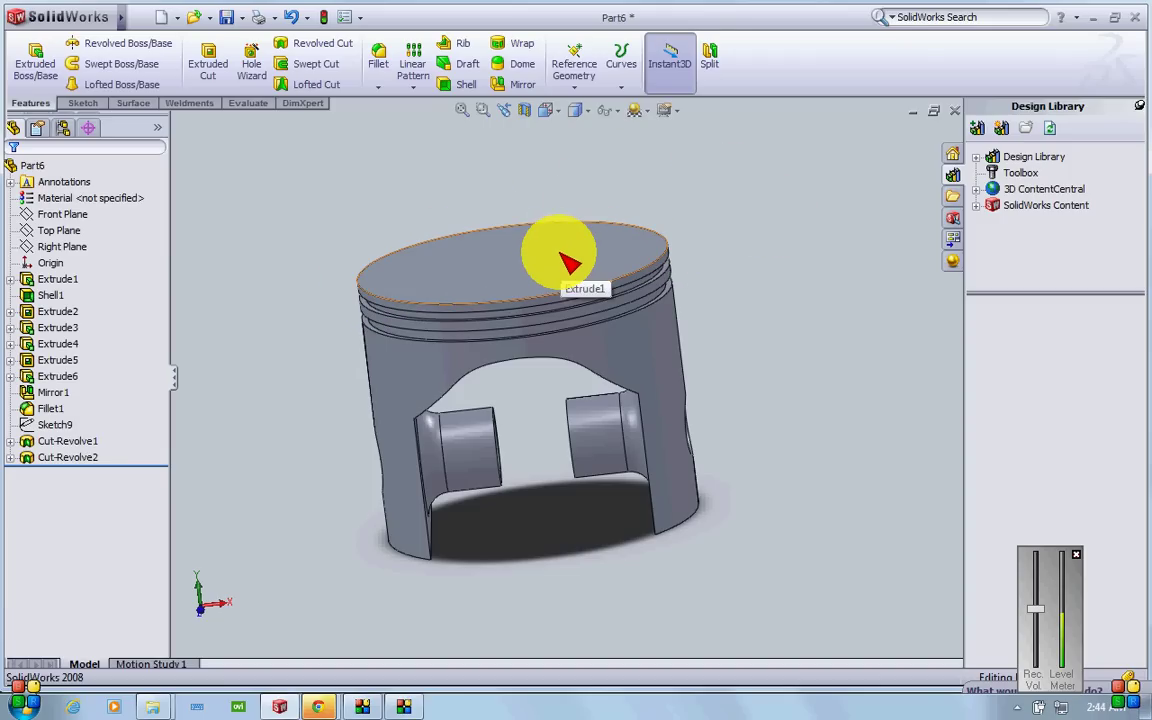
{"action": "left_click", "coordinate": [508, 272]}
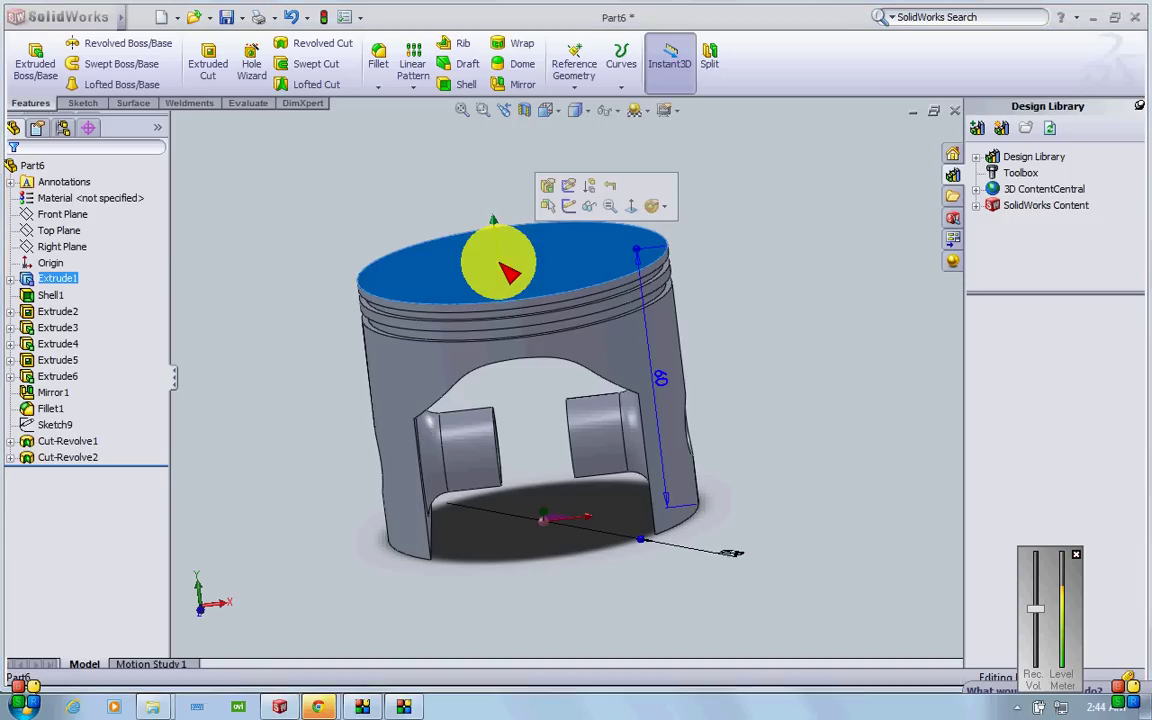
{"action": "left_click", "coordinate": [521, 66]}
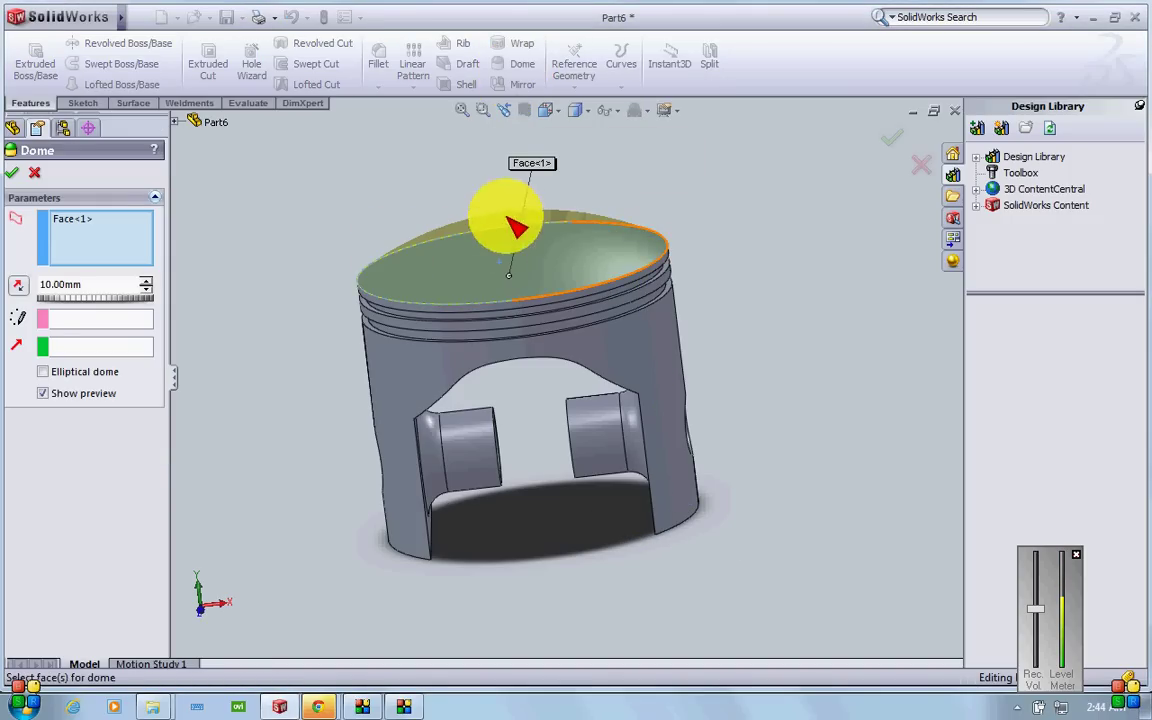
{"action": "mouse_move", "coordinate": [733, 180]}
{"action": "middle_mouse_down"}
{"action": "mouse_move", "coordinate": [676, 154]}
{"action": "mouse_move", "coordinate": [715, 175]}
{"action": "mouse_move", "coordinate": [882, 158]}
{"action": "middle_mouse_up"}
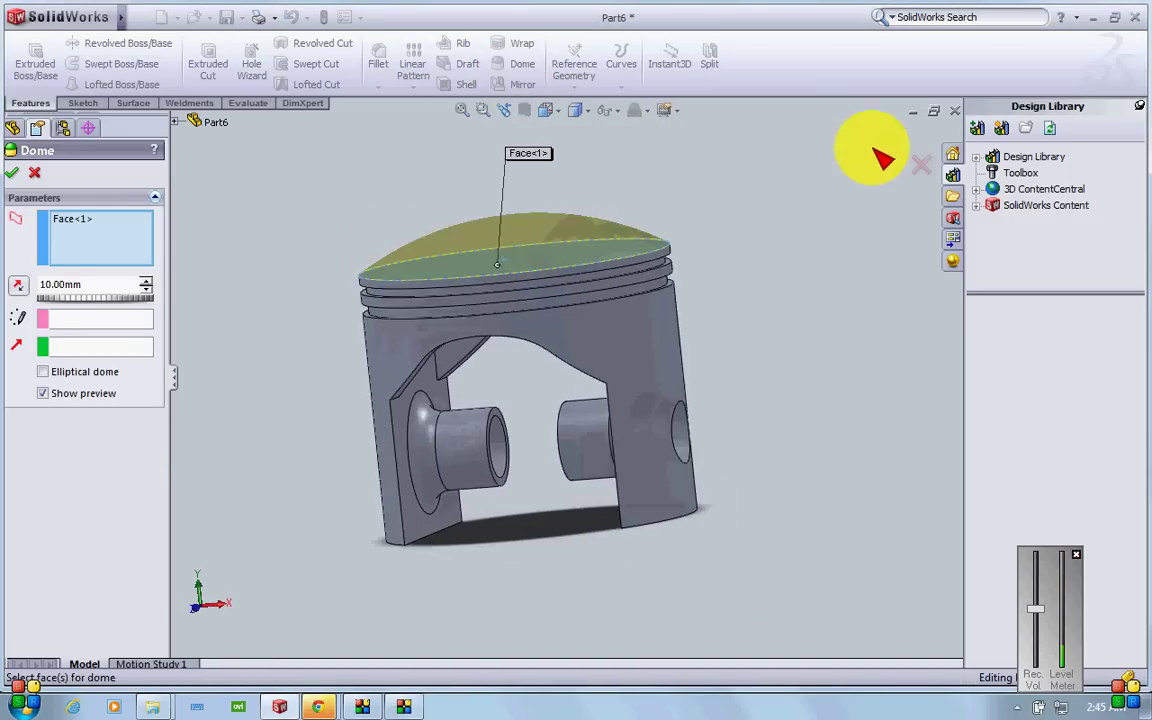
{"action": "left_click", "coordinate": [896, 140]}
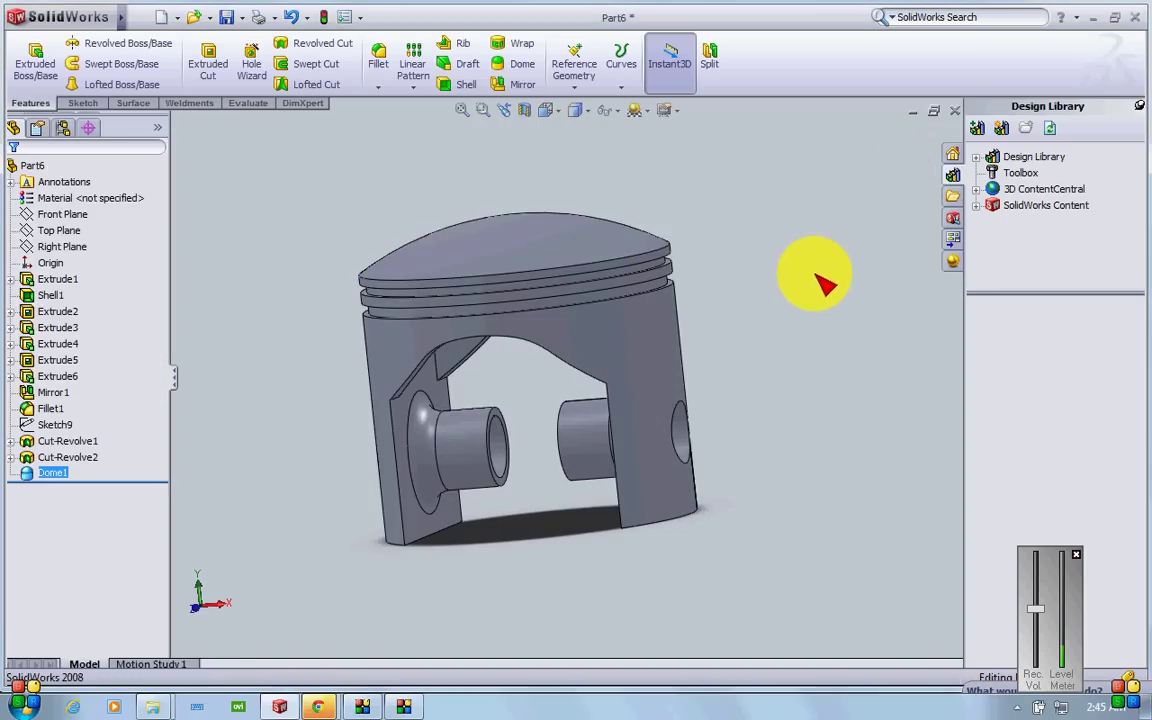
- Delete the dome feature from the piston crown
{"action": "middle_click_drag", "start_coordinate": [823, 283], "coordinate": [694, 352]}
{"action": "left_click", "coordinate": [62, 457]}
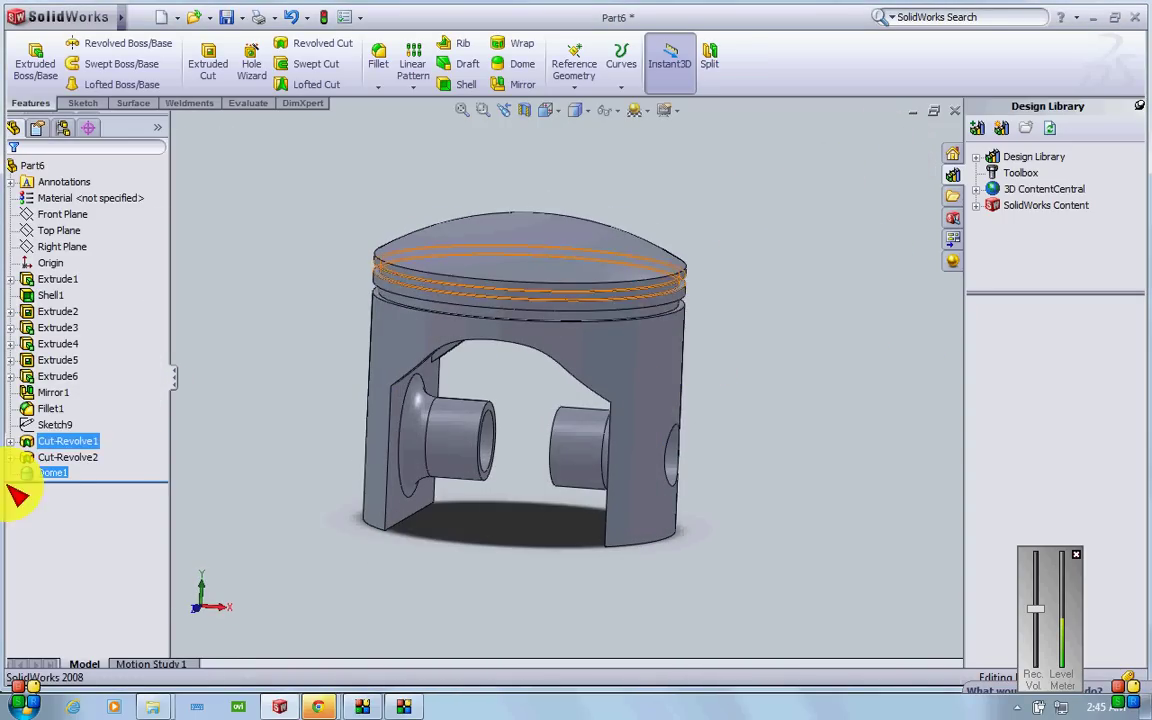
{"action": "left_click", "coordinate": [50, 472]}
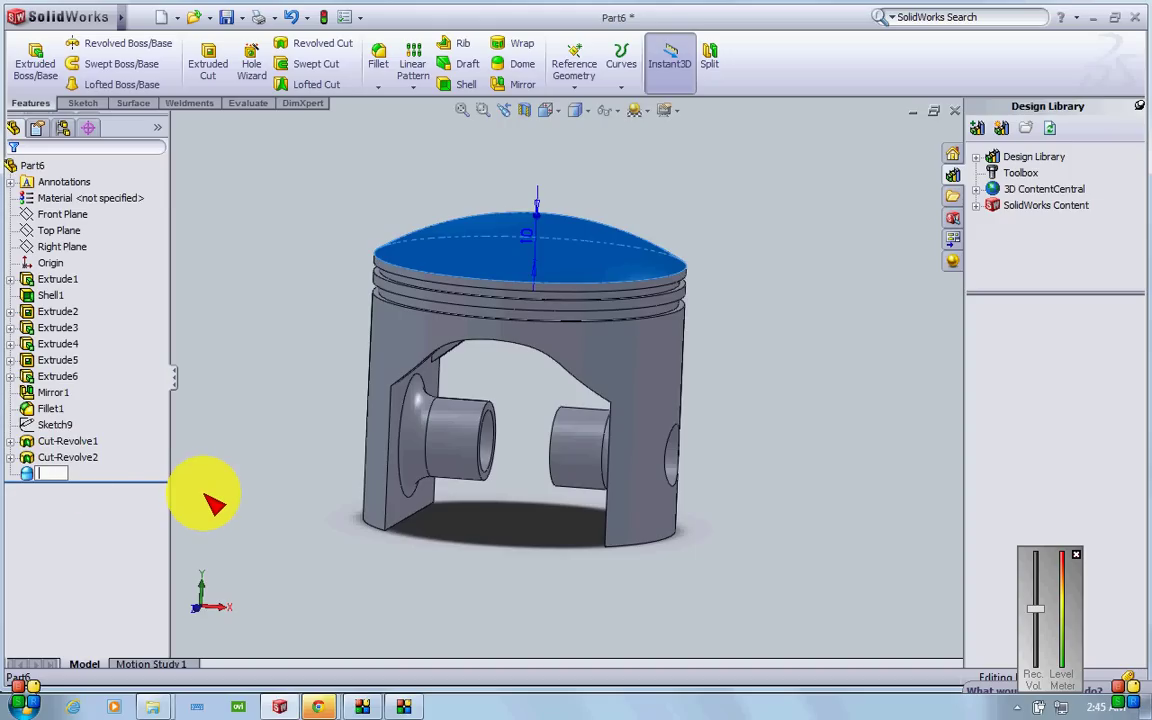
{"action": "left_click", "coordinate": [41, 483]}
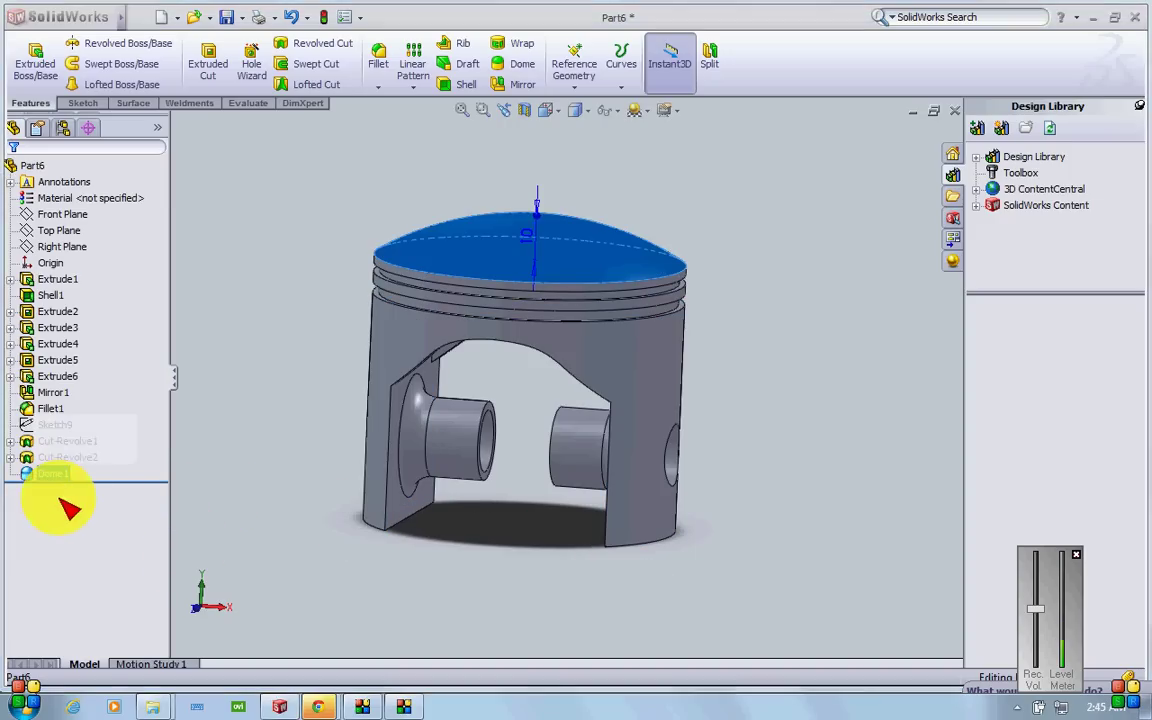
{"action": "key", "text": "Delete"}
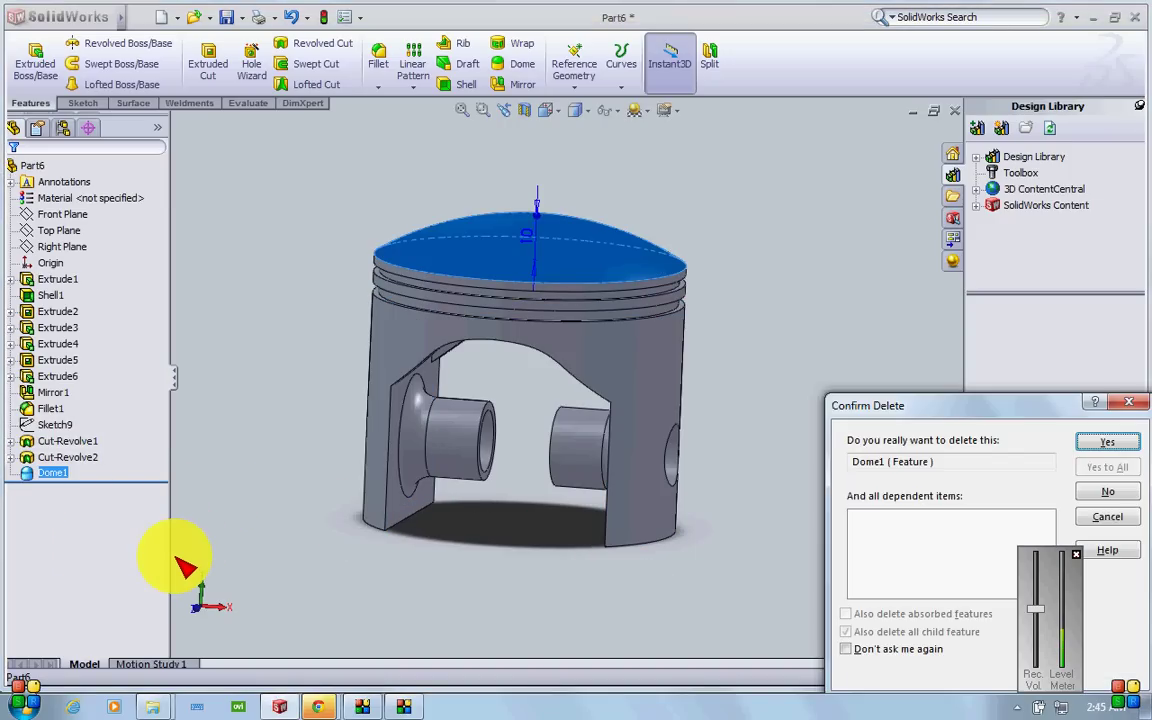
{"action": "key", "text": "Return"}
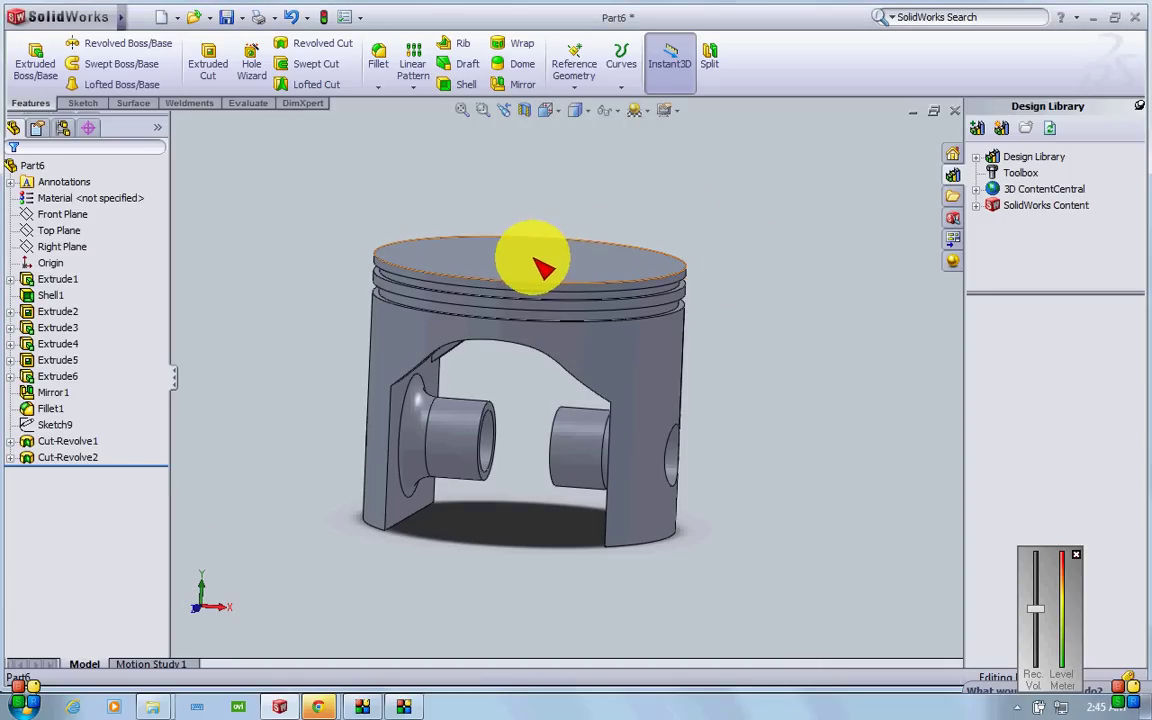
- On the Front Plane, sketch a tilted ellipse centered just above the crown on the piston's axis, with radii of about 24 and 10 mm
{"action": "middle_click_drag", "start_coordinate": [540, 268], "coordinate": [583, 260]}
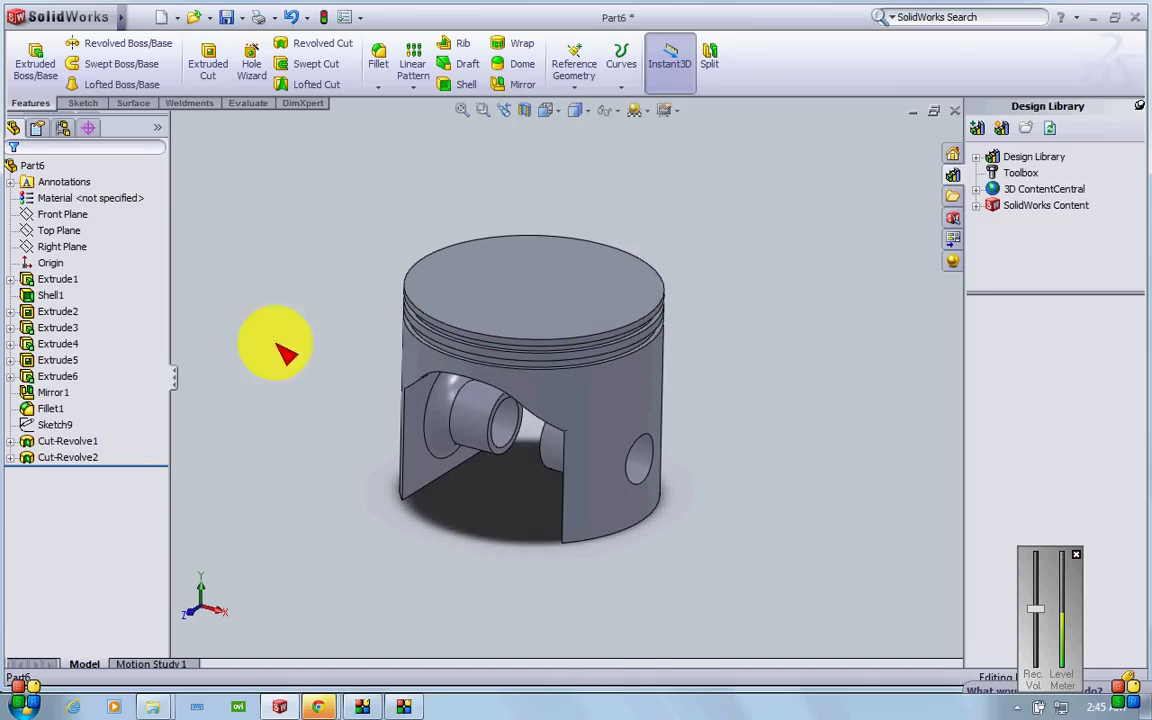
{"action": "left_click", "coordinate": [56, 215]}
{"action": "left_click", "coordinate": [56, 215]}
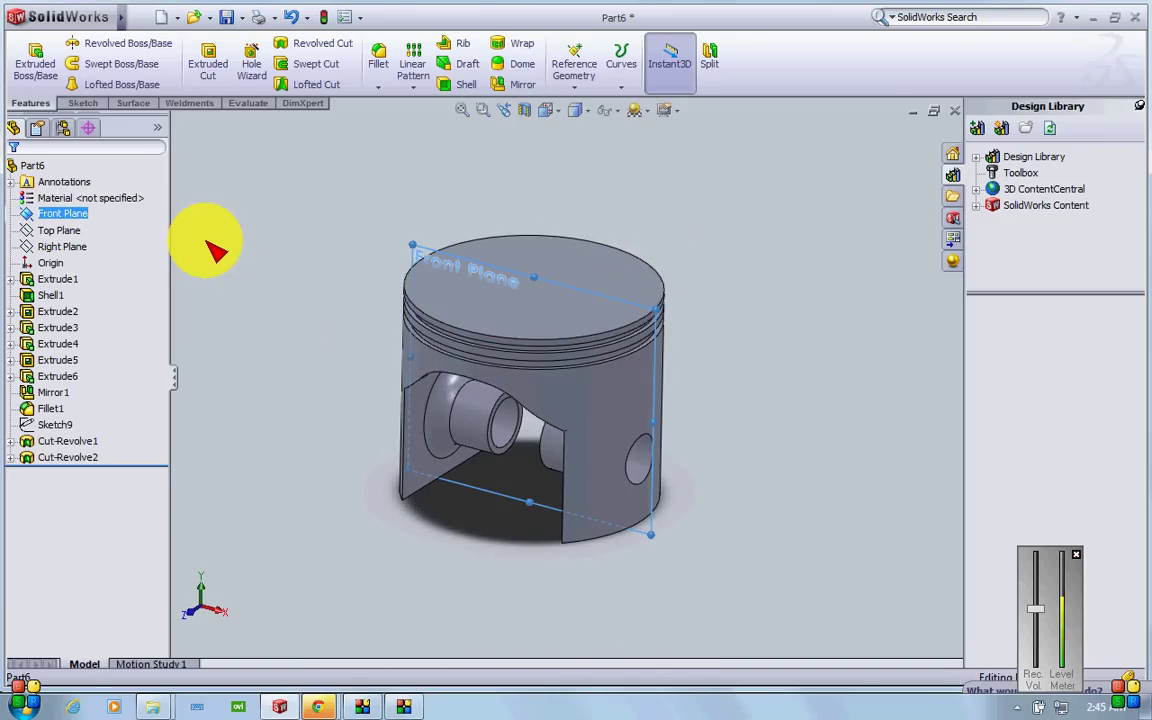
{"action": "key", "text": "ctrl+8"}
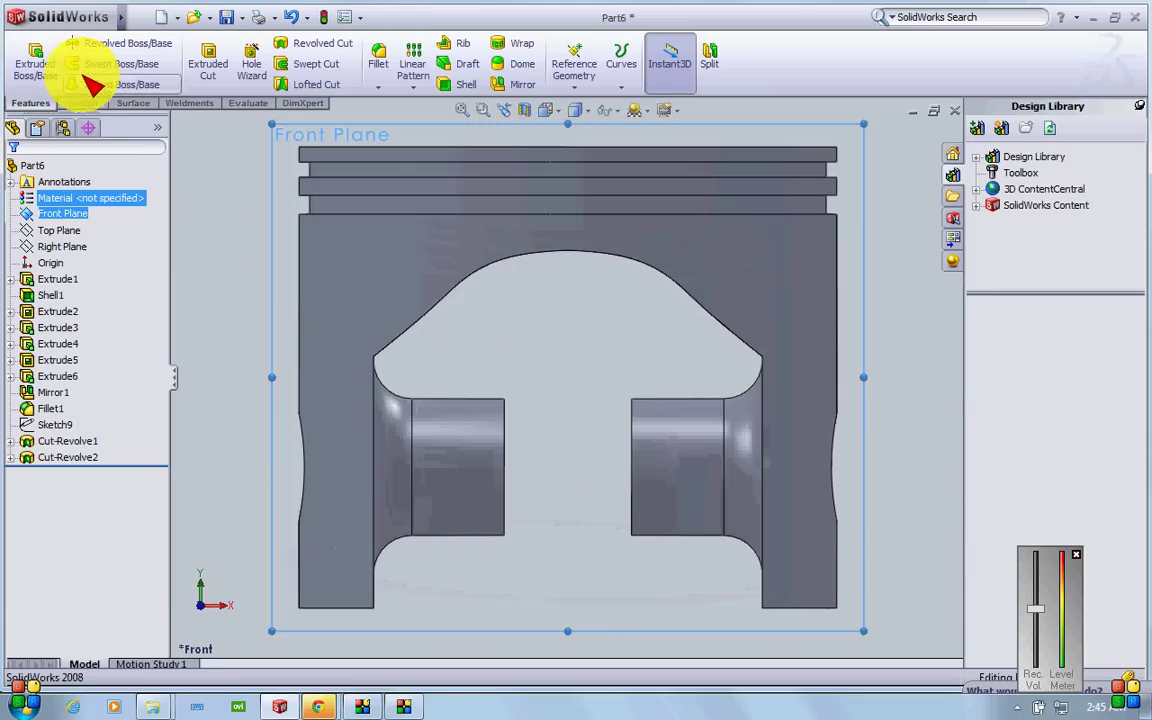
{"action": "left_click", "coordinate": [83, 103]}
{"action": "left_click", "coordinate": [40, 55]}
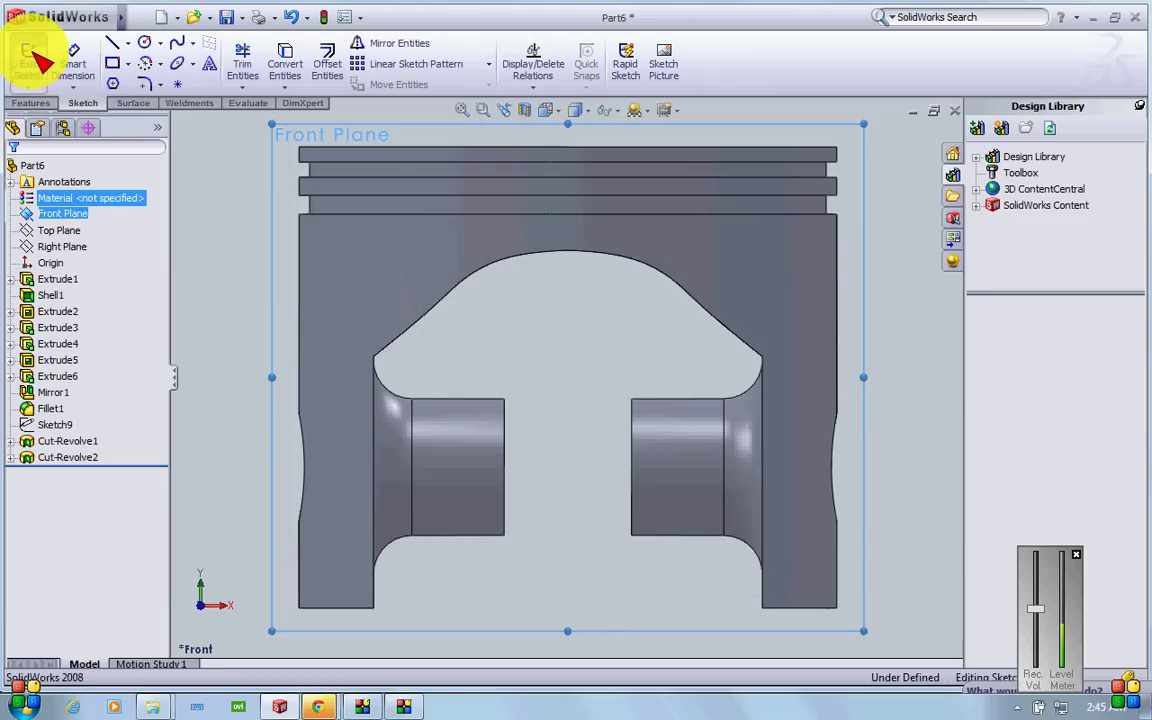
{"action": "left_click", "coordinate": [178, 64]}
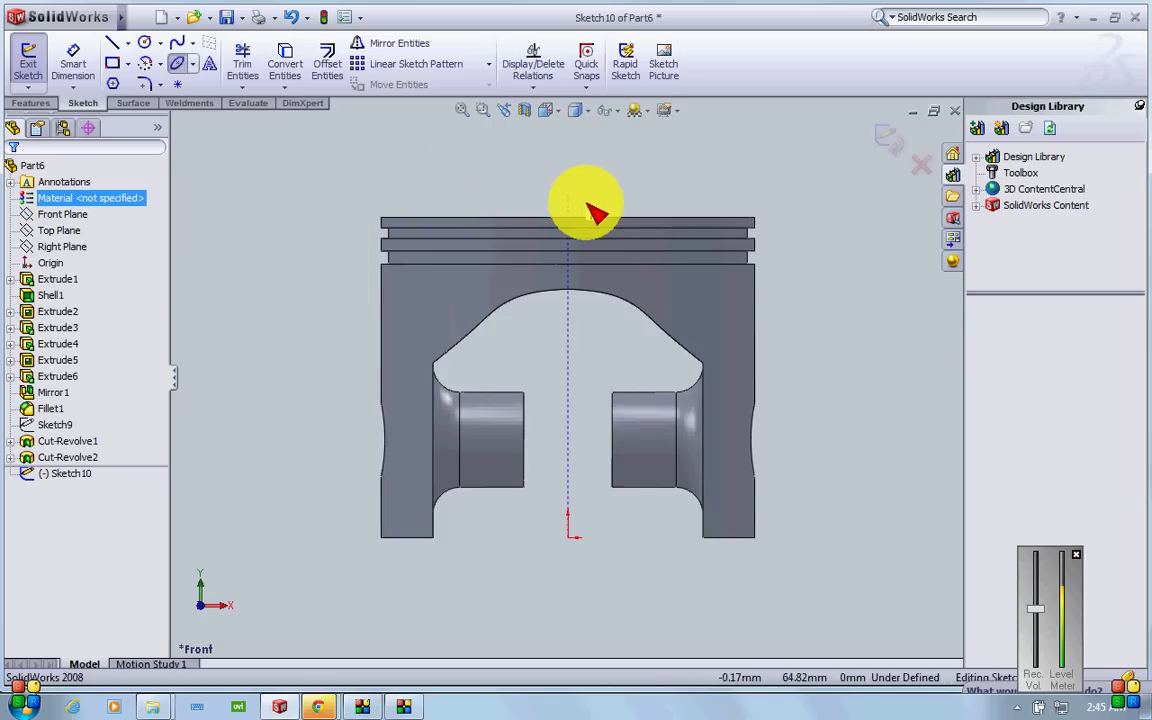
{"action": "left_click", "coordinate": [569, 192]}
{"action": "left_click", "coordinate": [697, 219]}
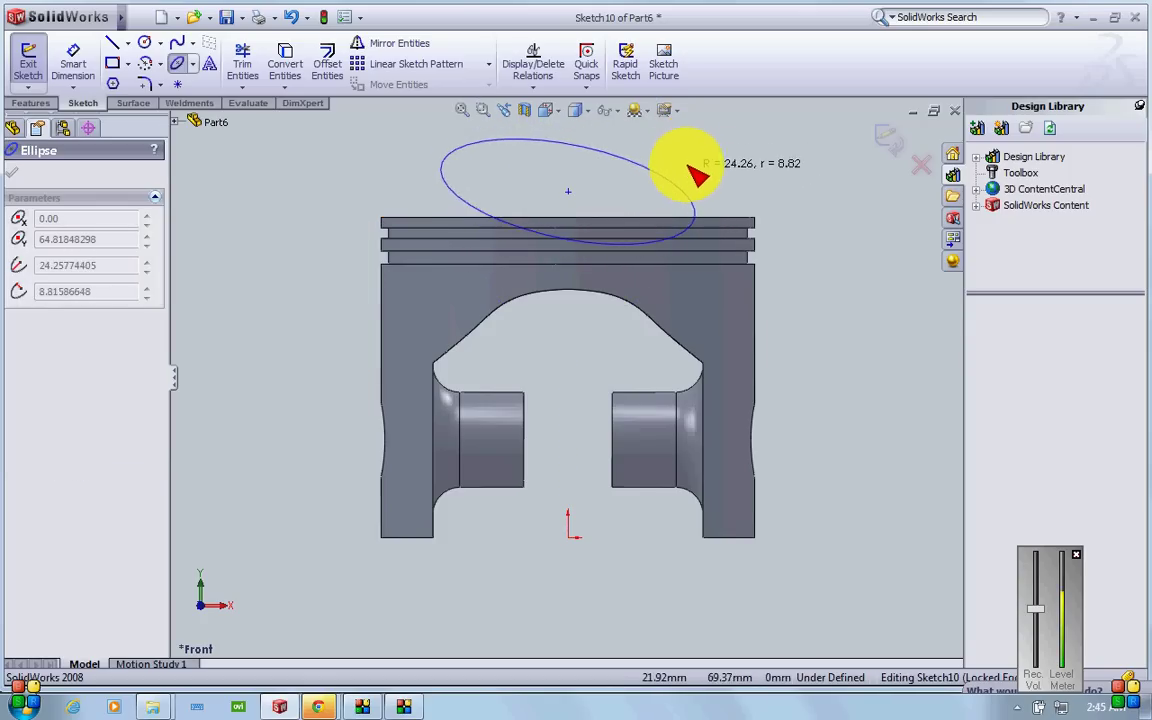
{"action": "left_click", "coordinate": [690, 166]}
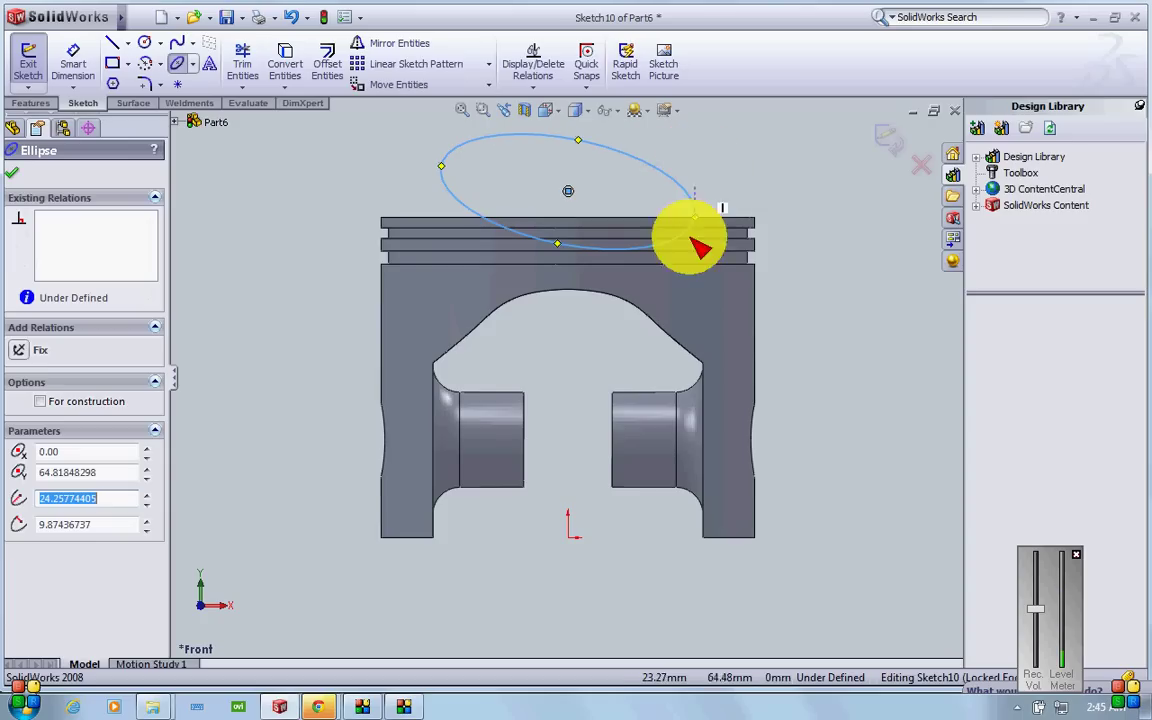
{"action": "key", "text": "Escape"}
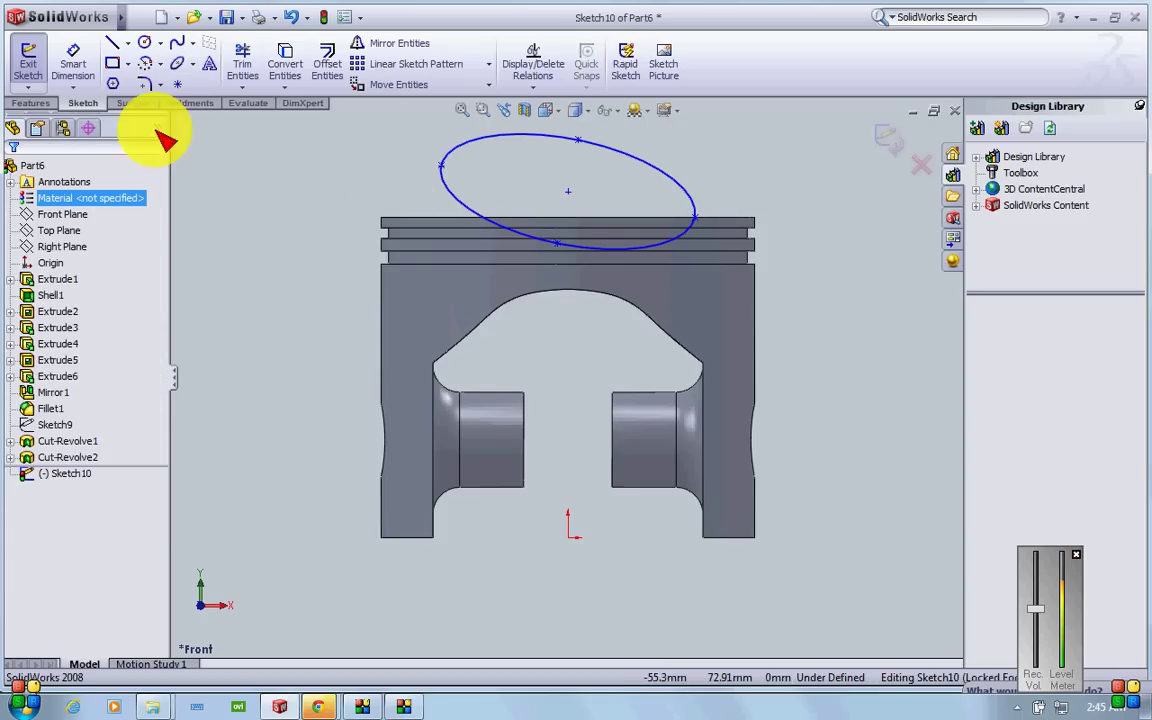
- Draw a line along the ellipse's major axis, trim away the upper half of the ellipse and close the sketch
{"action": "left_click", "coordinate": [112, 44]}
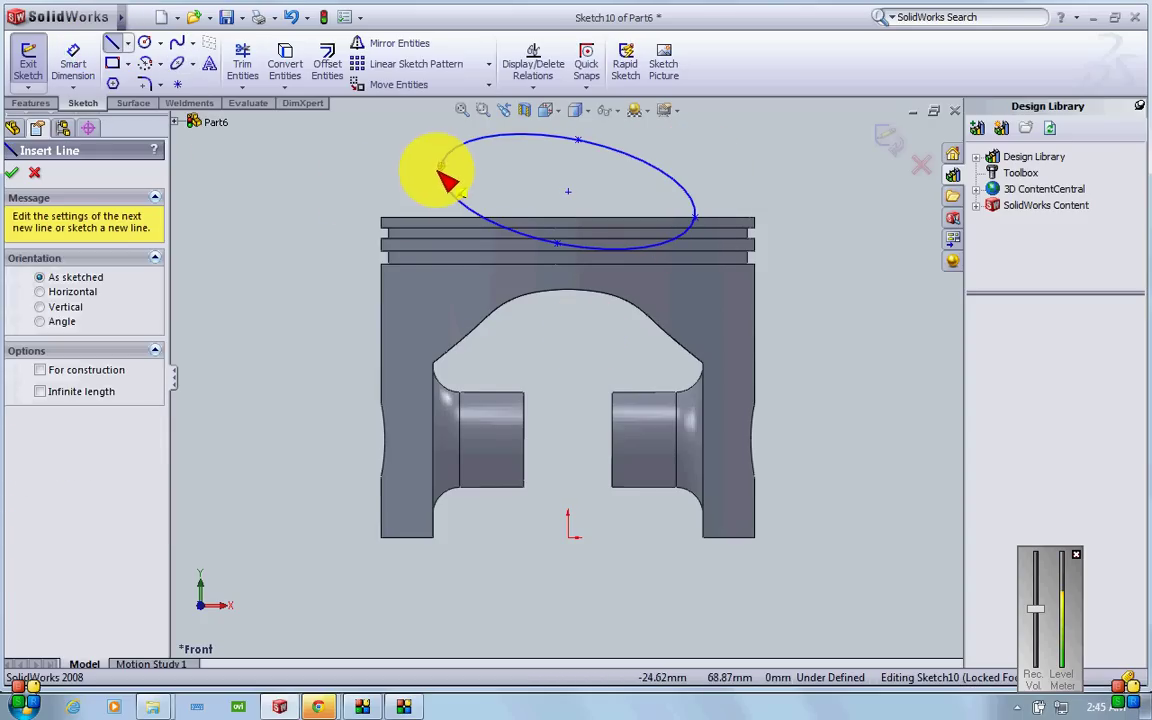
{"action": "left_click", "coordinate": [441, 165]}
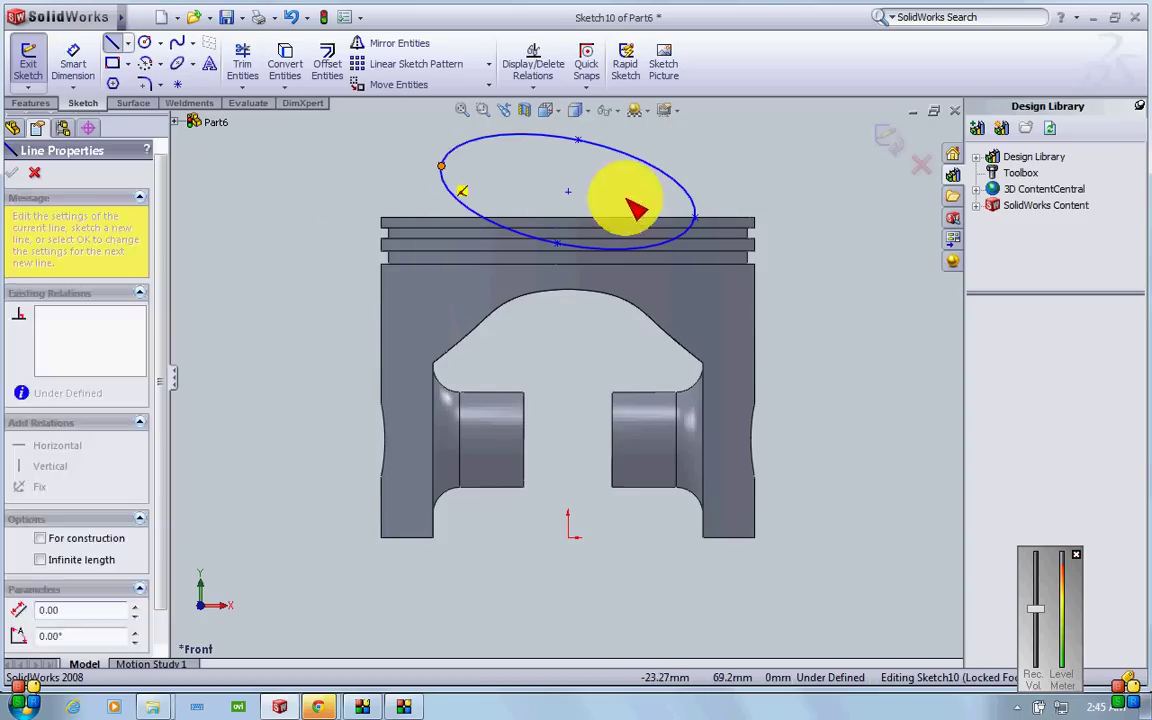
{"action": "left_click", "coordinate": [696, 215]}
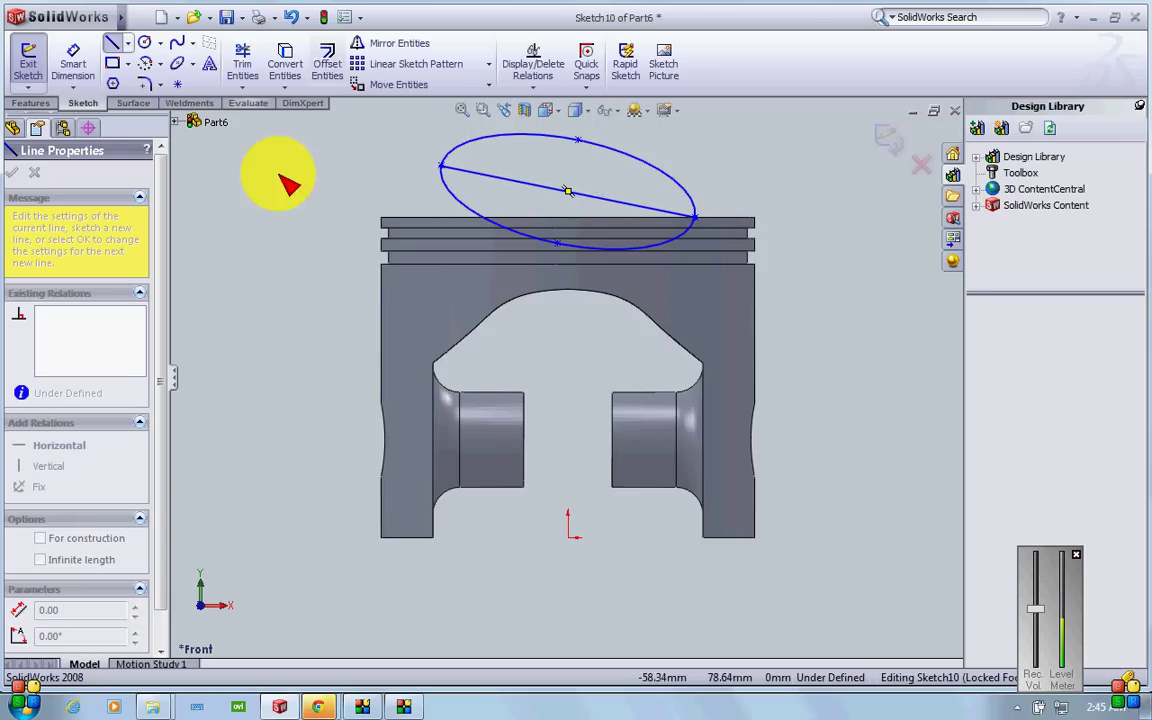
{"action": "left_click", "coordinate": [240, 60]}
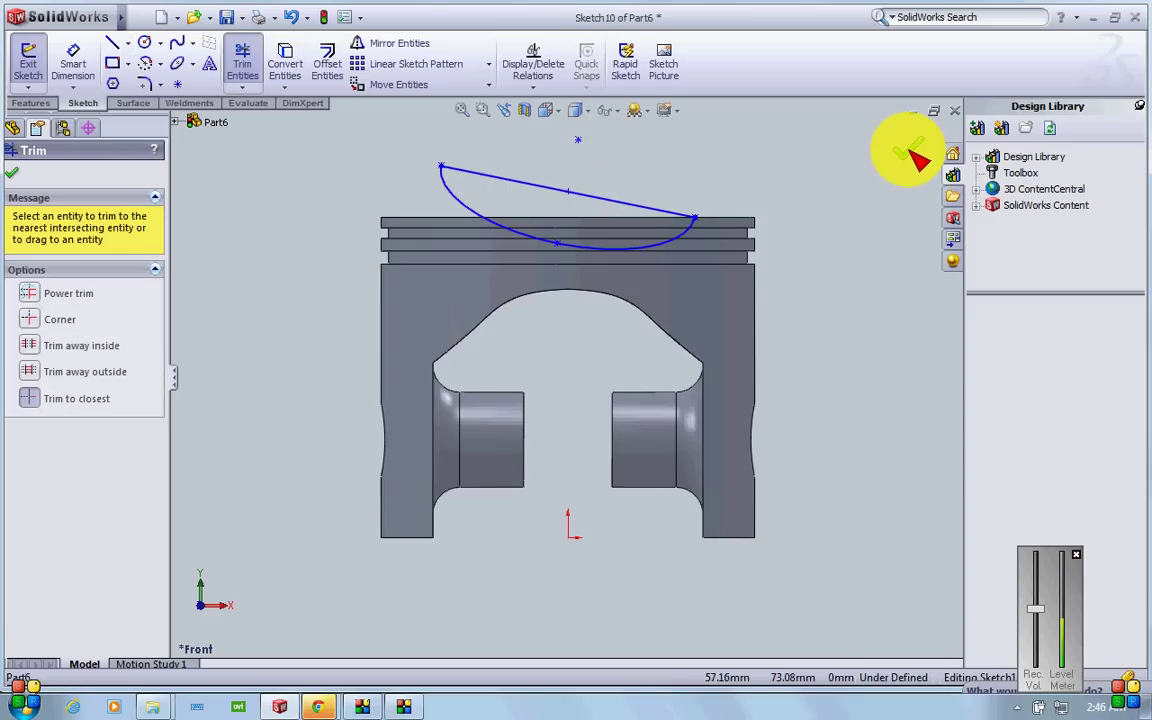
{"action": "left_click", "coordinate": [908, 150]}
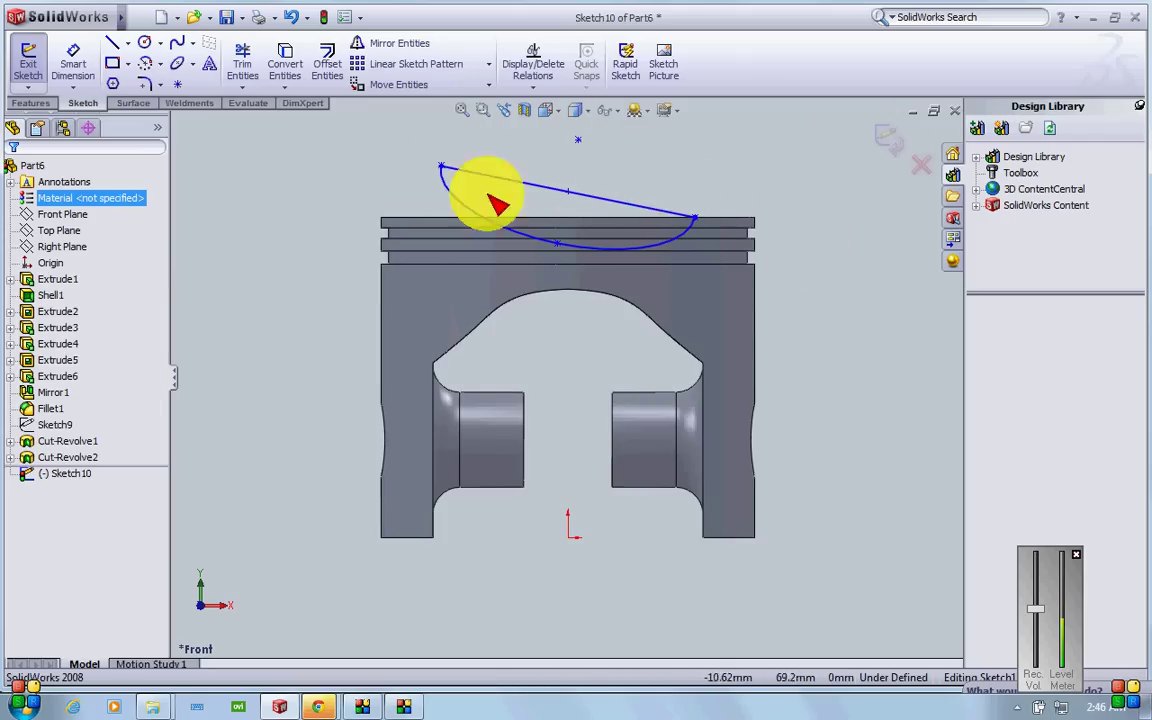
{"action": "left_click", "coordinate": [888, 140]}
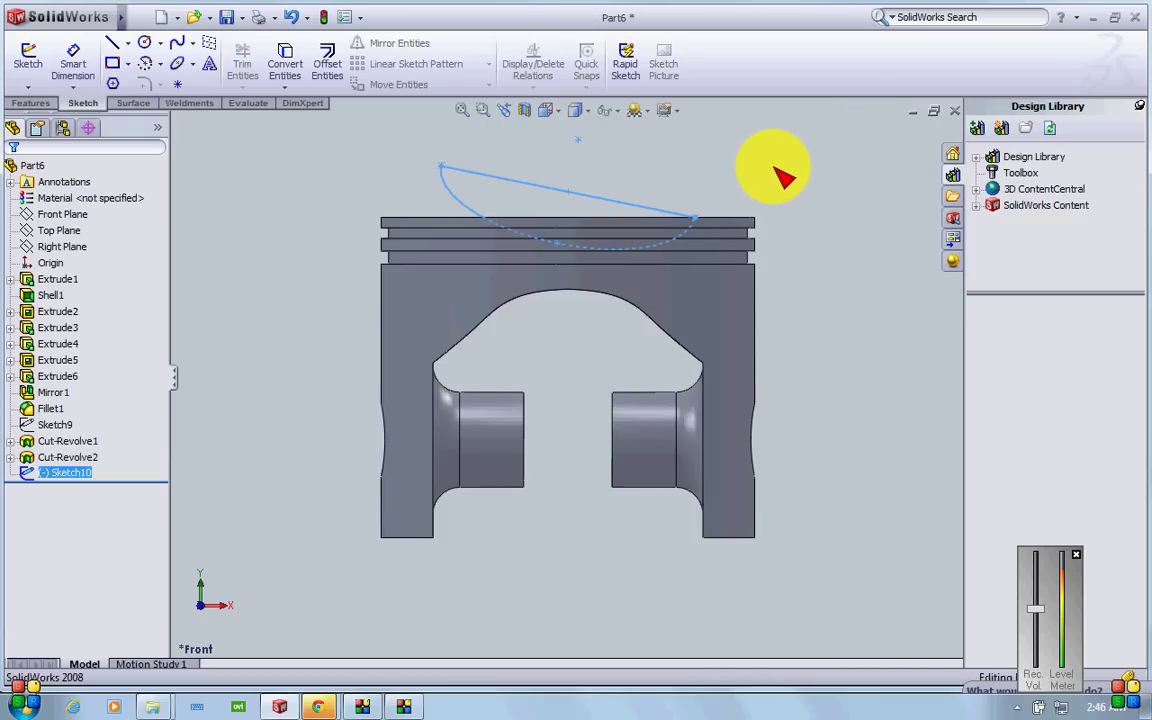
- Cut a recess into the crown by revolving the half-ellipse sketch 360 degrees about its straight edge
{"action": "middle_click_drag", "start_coordinate": [783, 176], "coordinate": [226, 176]}
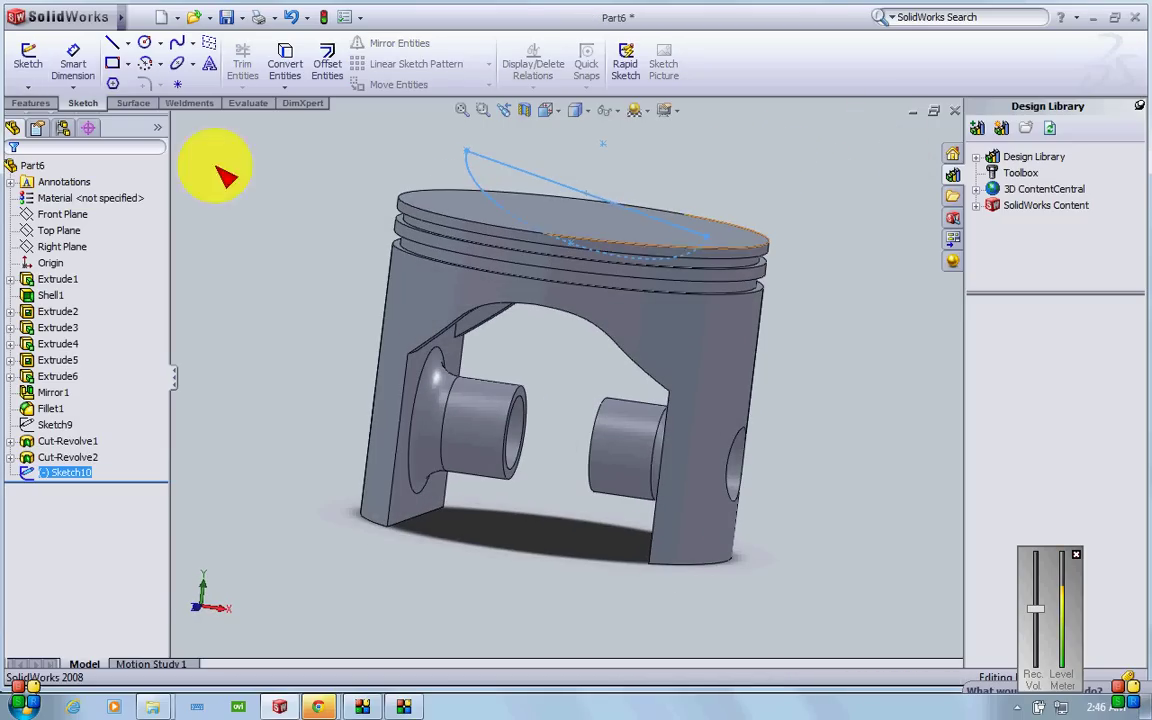
{"action": "left_click", "coordinate": [30, 103]}
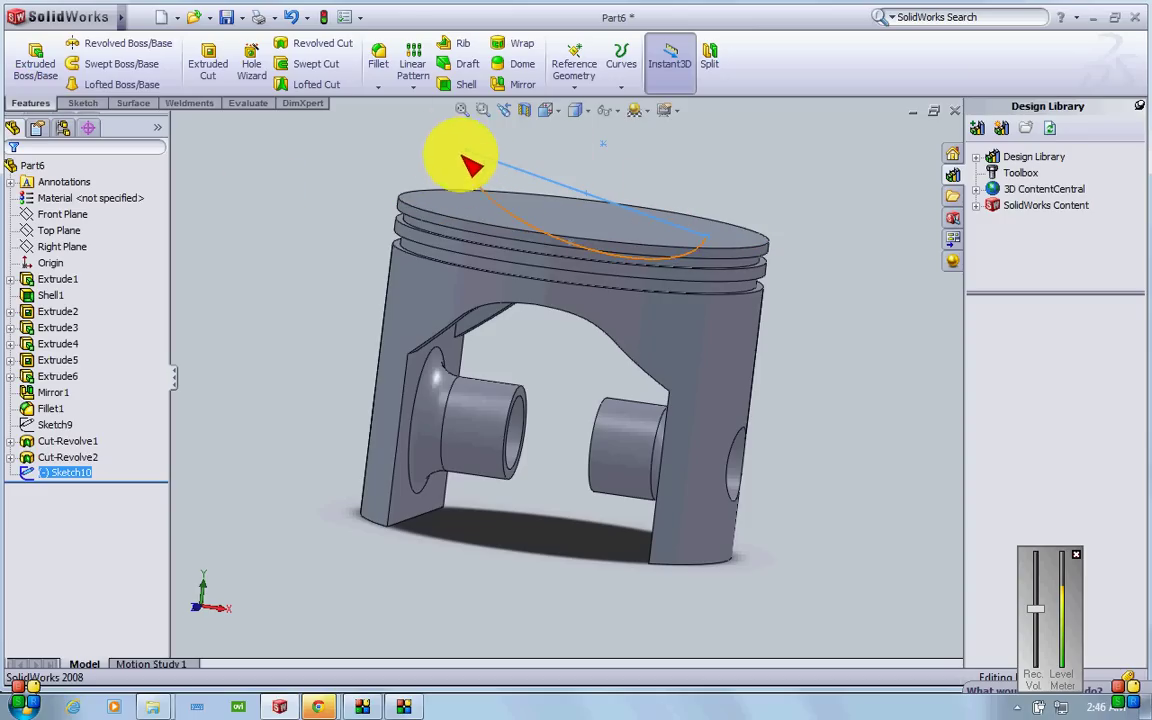
{"action": "left_click", "coordinate": [310, 47]}
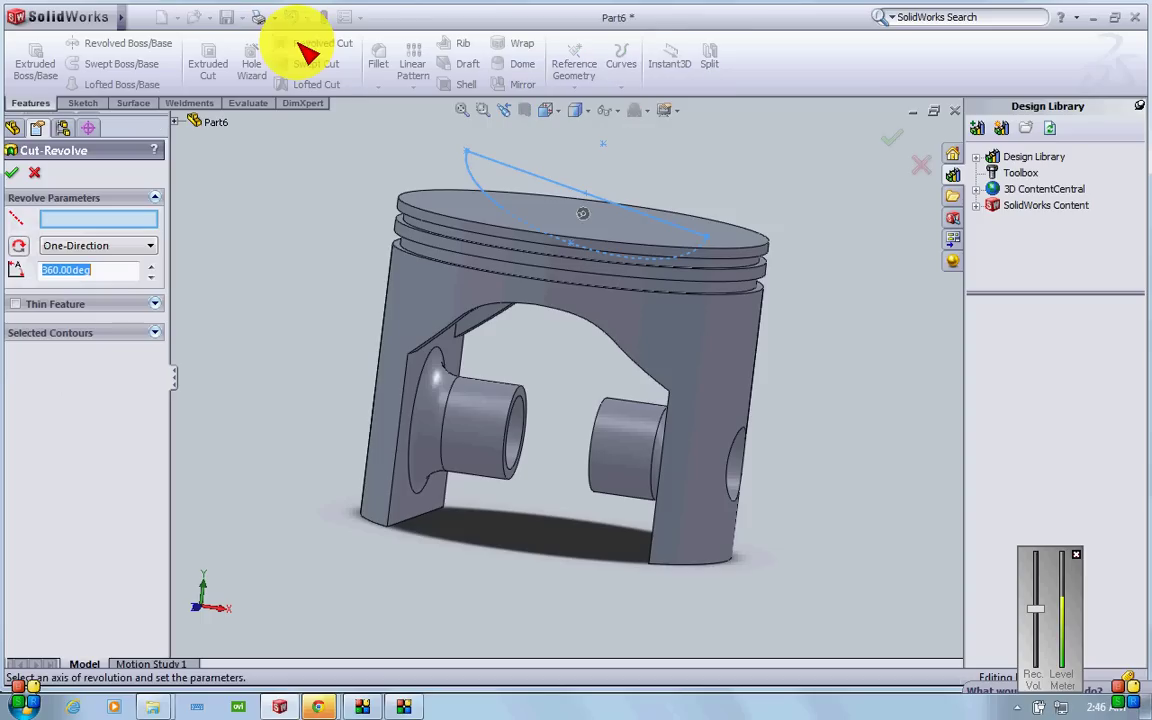
{"action": "left_click", "coordinate": [521, 179]}
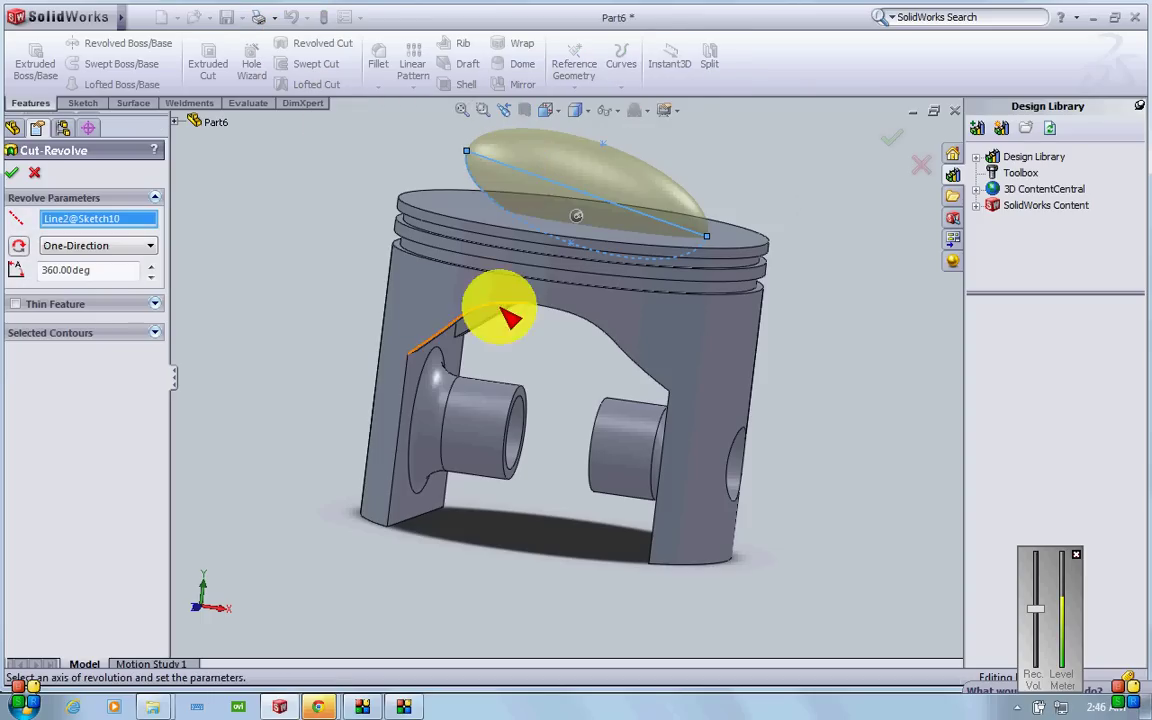
{"action": "left_click", "coordinate": [890, 140]}
{"action": "middle_click_drag", "start_coordinate": [812, 185], "coordinate": [823, 141]}
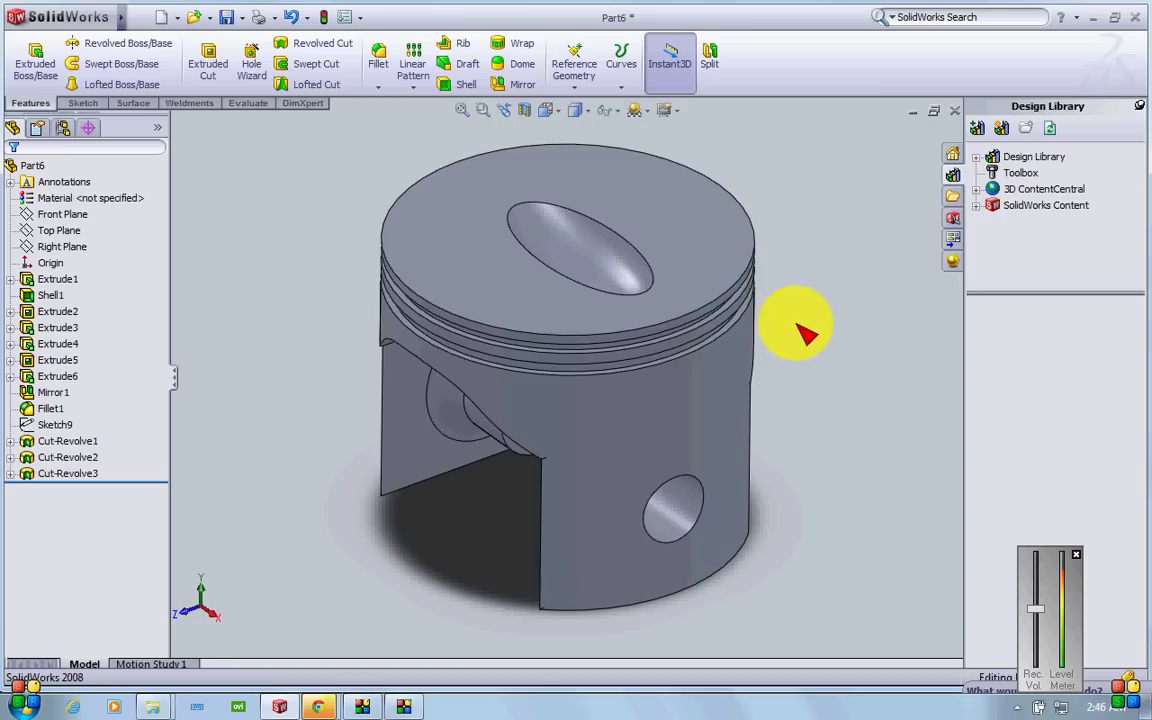
- Minimize the current part window and maximize the existing Piston part to view it
{"action": "middle_click_drag", "start_coordinate": [820, 319], "coordinate": [815, 262]}
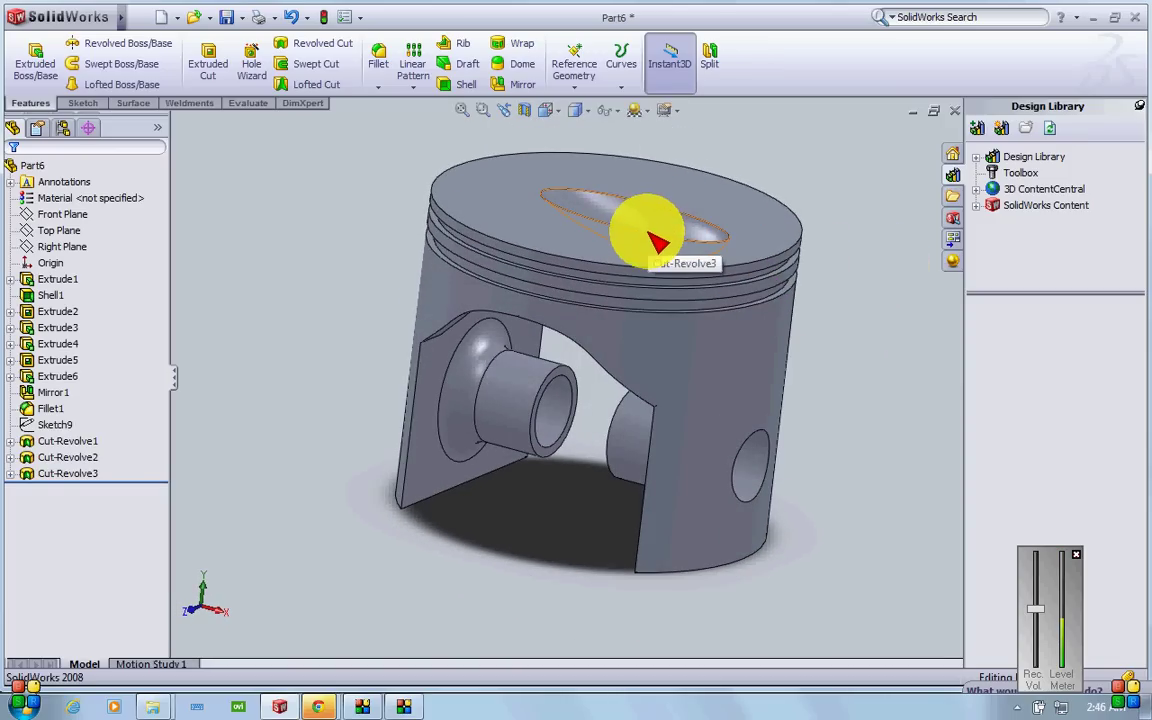
{"action": "scroll", "coordinate": [795, 206], "scroll_direction": "down", "scroll_amount": 2}
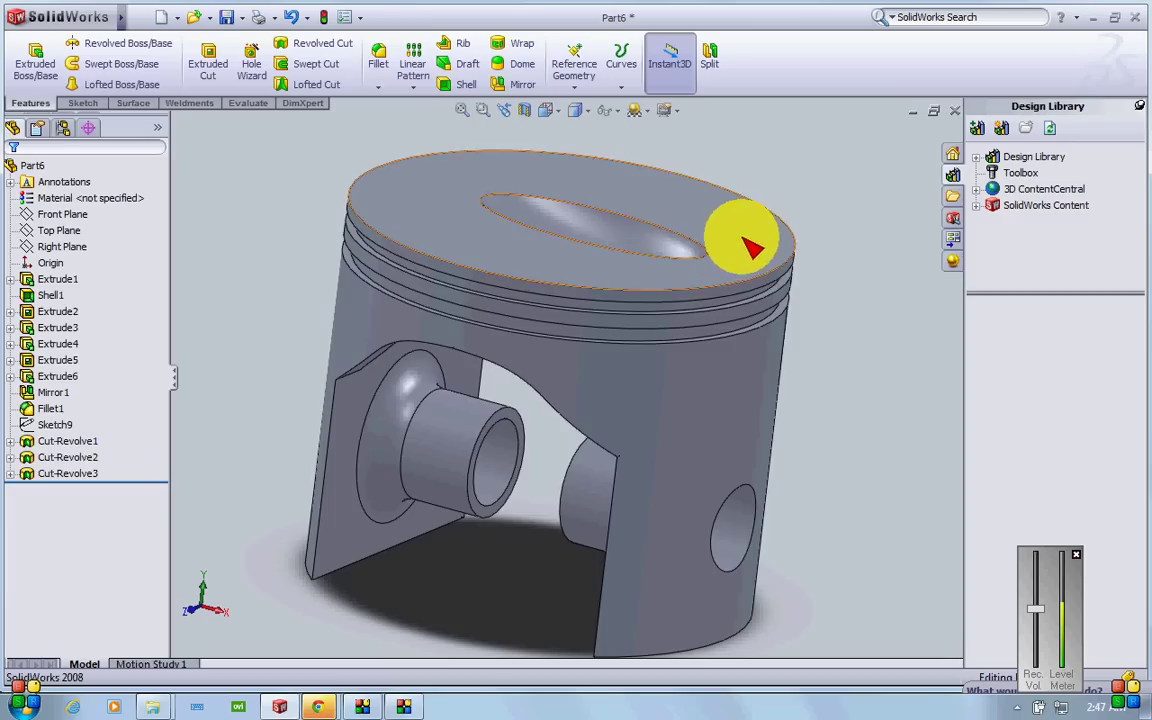
{"action": "middle_click_drag", "start_coordinate": [828, 198], "coordinate": [663, 283]}
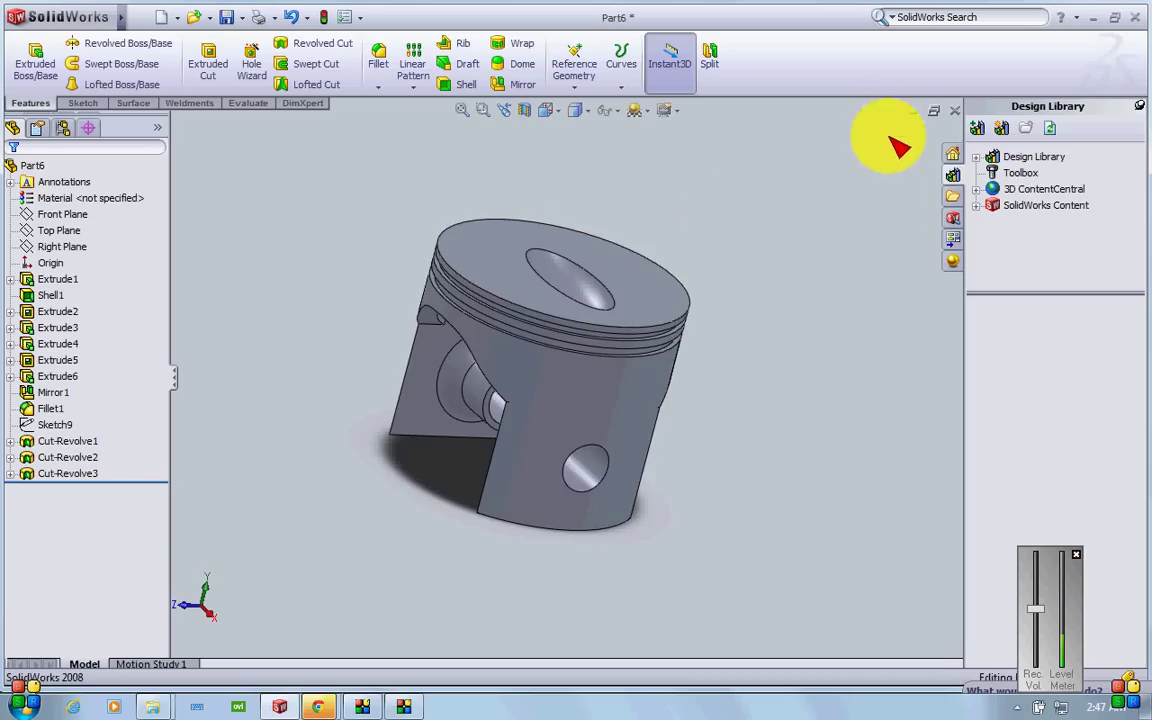
{"action": "left_click", "coordinate": [914, 110]}
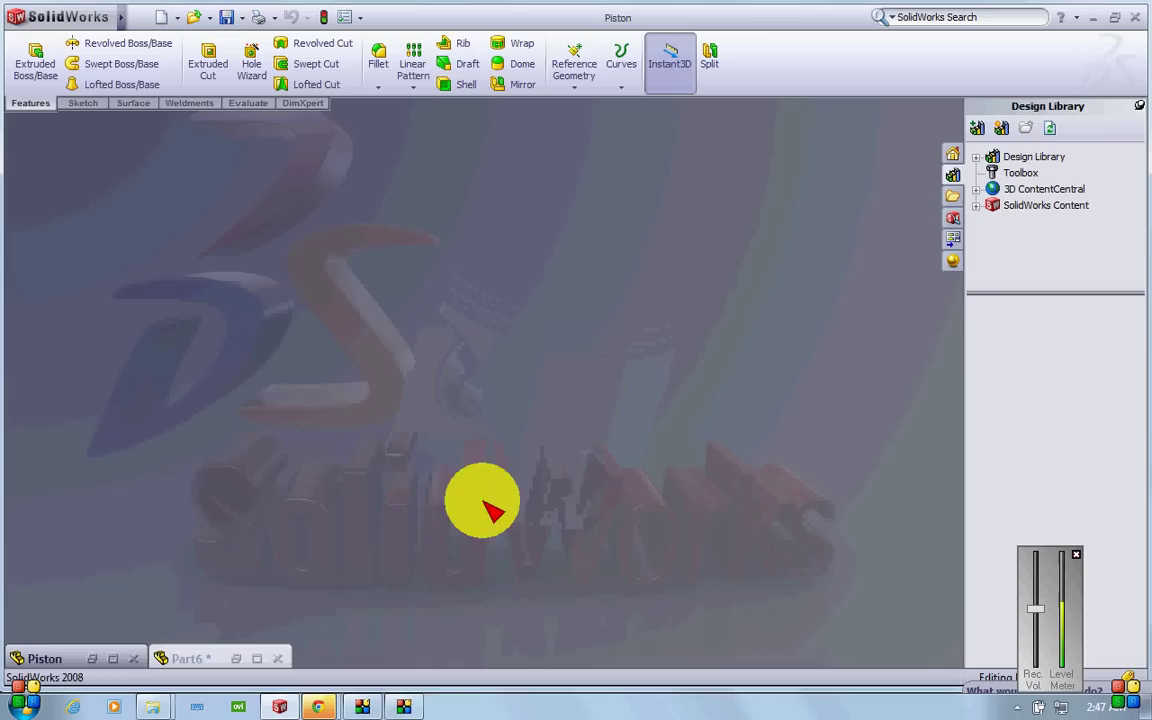
{"action": "left_click", "coordinate": [120, 660]}
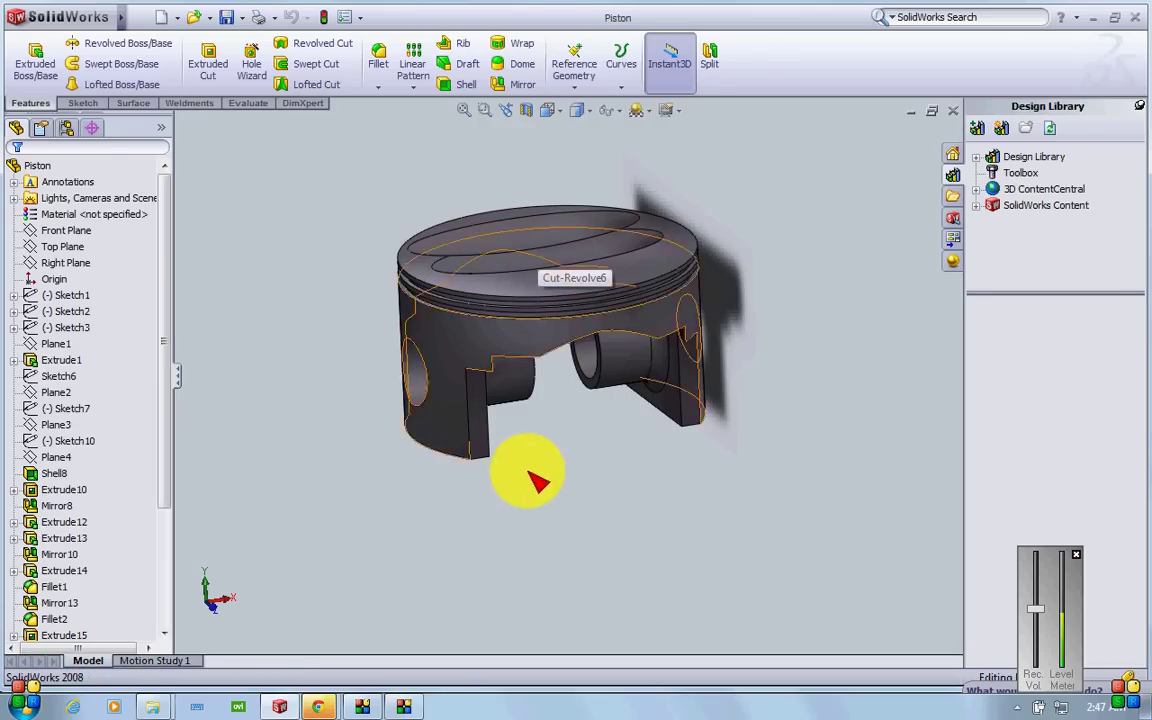
- Examine the Piston part's crown recesses, ring grooves and pin bosses from above and from the side
{"action": "middle_click_drag", "start_coordinate": [545, 481], "coordinate": [543, 586]}
{"action": "scroll", "coordinate": [522, 424], "scroll_direction": "down", "scroll_amount": 5}
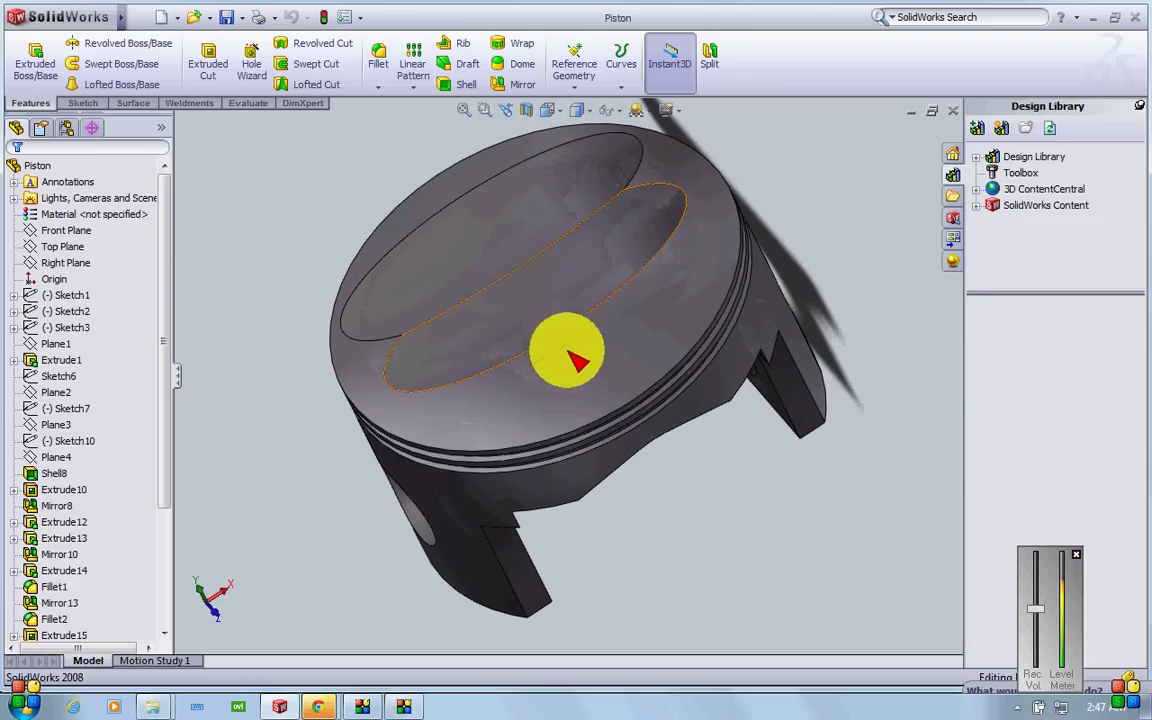
{"action": "scroll", "coordinate": [751, 519], "scroll_direction": "up", "scroll_amount": 4}
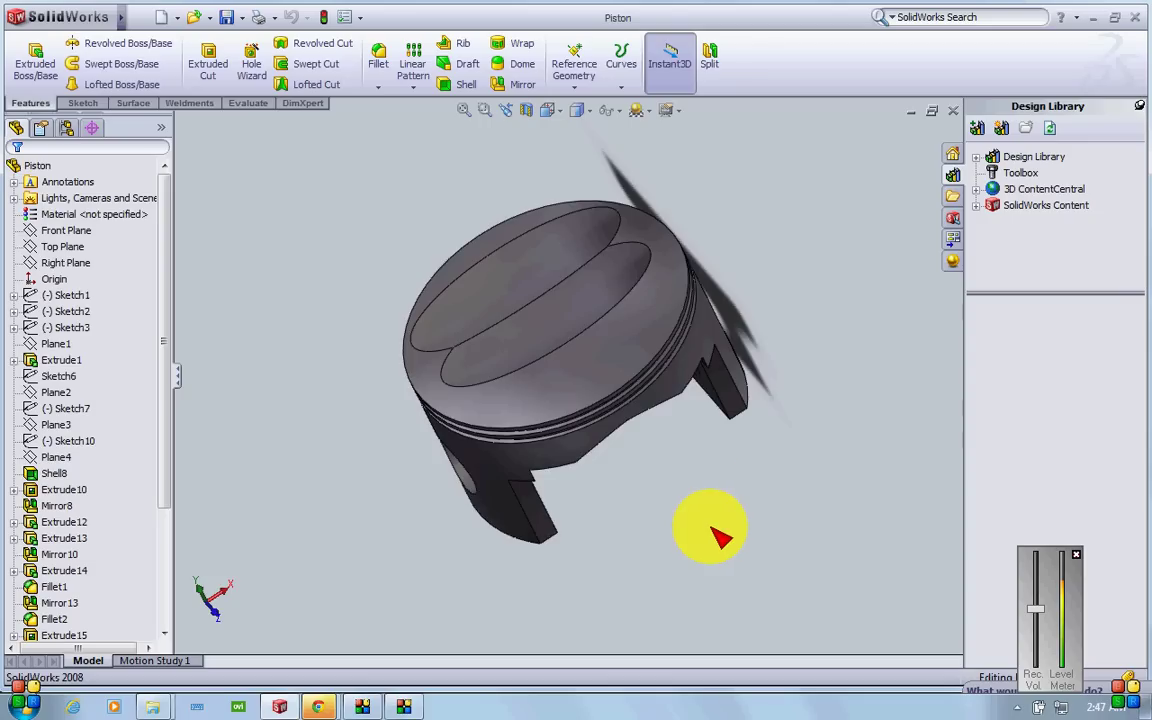
{"action": "middle_click_drag", "start_coordinate": [718, 537], "coordinate": [675, 412]}
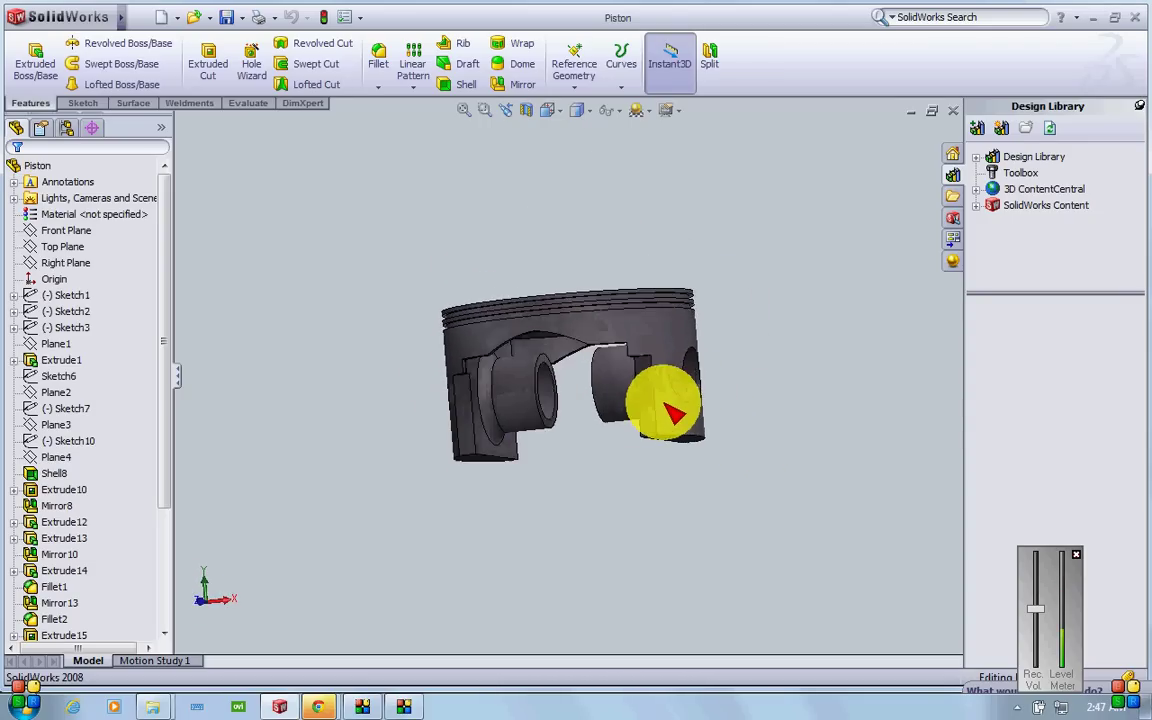
- Minimize the Piston part, maximize the Part6 window and inspect the finished piston's crown, skirt and pin bosses
{"action": "left_click", "coordinate": [919, 113]}
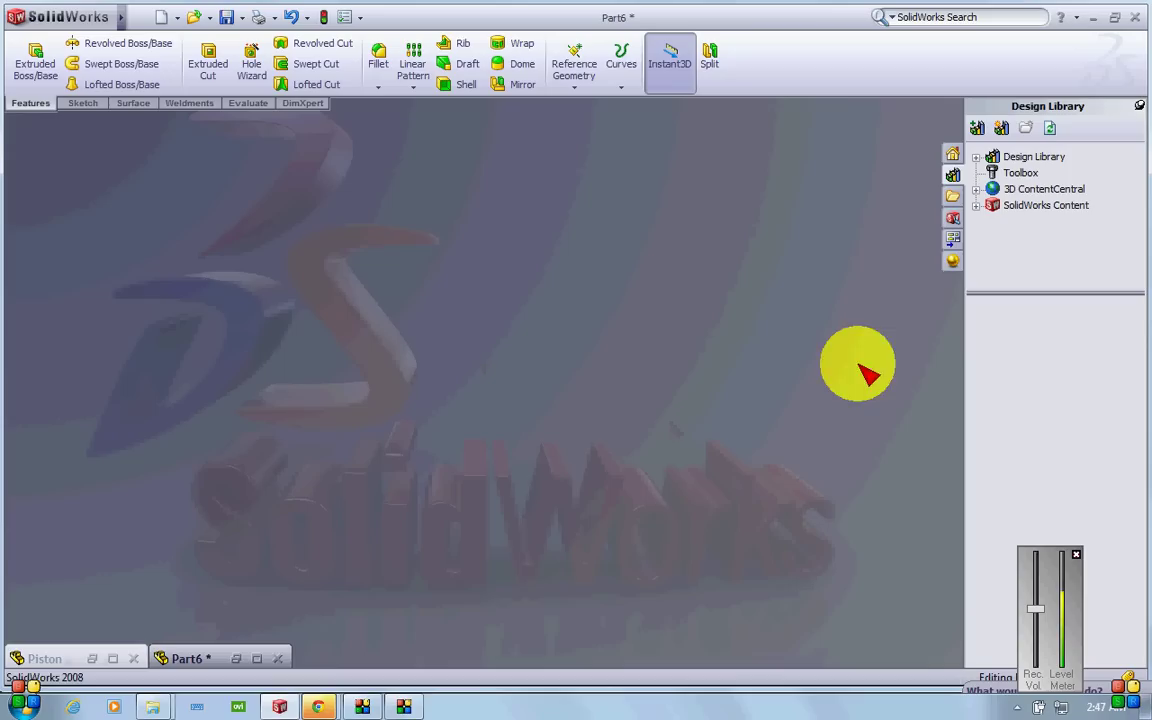
{"action": "left_click", "coordinate": [268, 656]}
{"action": "left_click", "coordinate": [268, 658]}
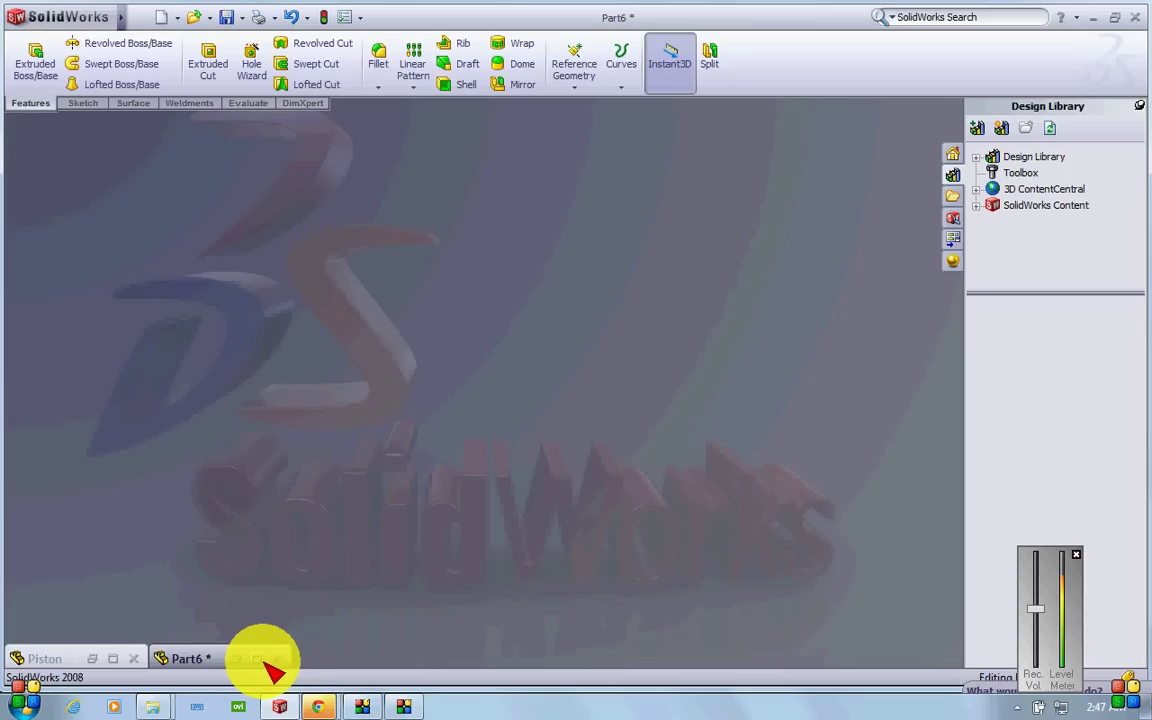
{"action": "left_click", "coordinate": [258, 658]}
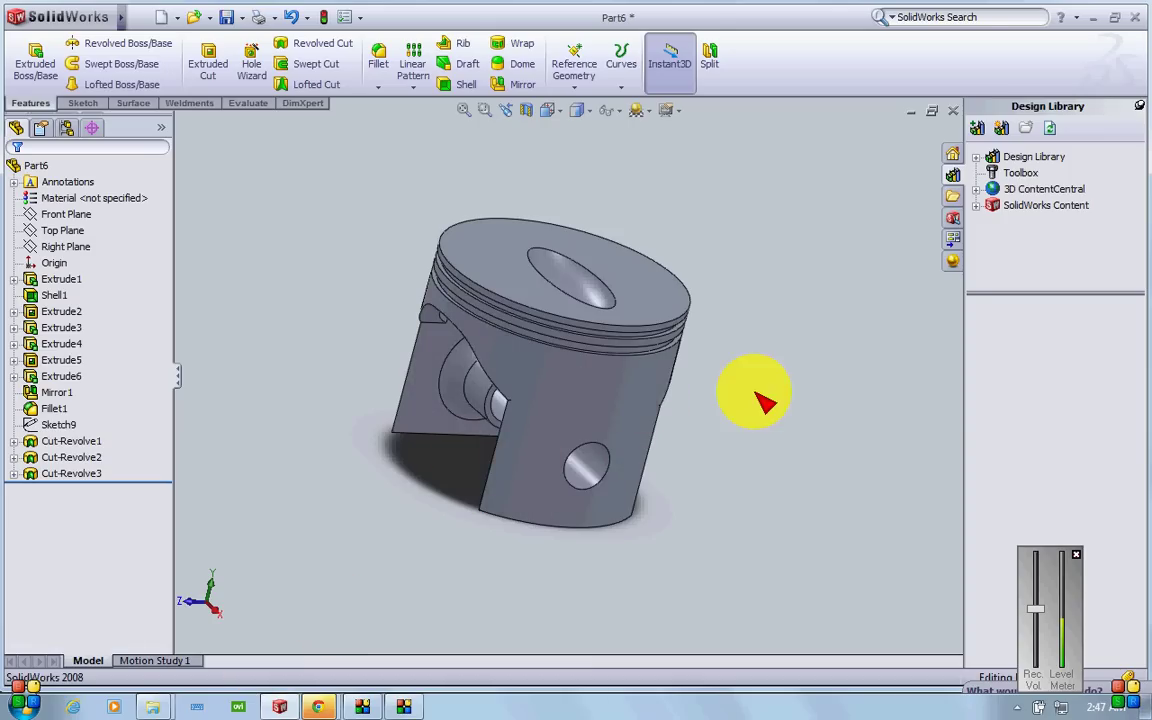
{"action": "middle_click_drag", "start_coordinate": [650, 362], "coordinate": [327, 298]}
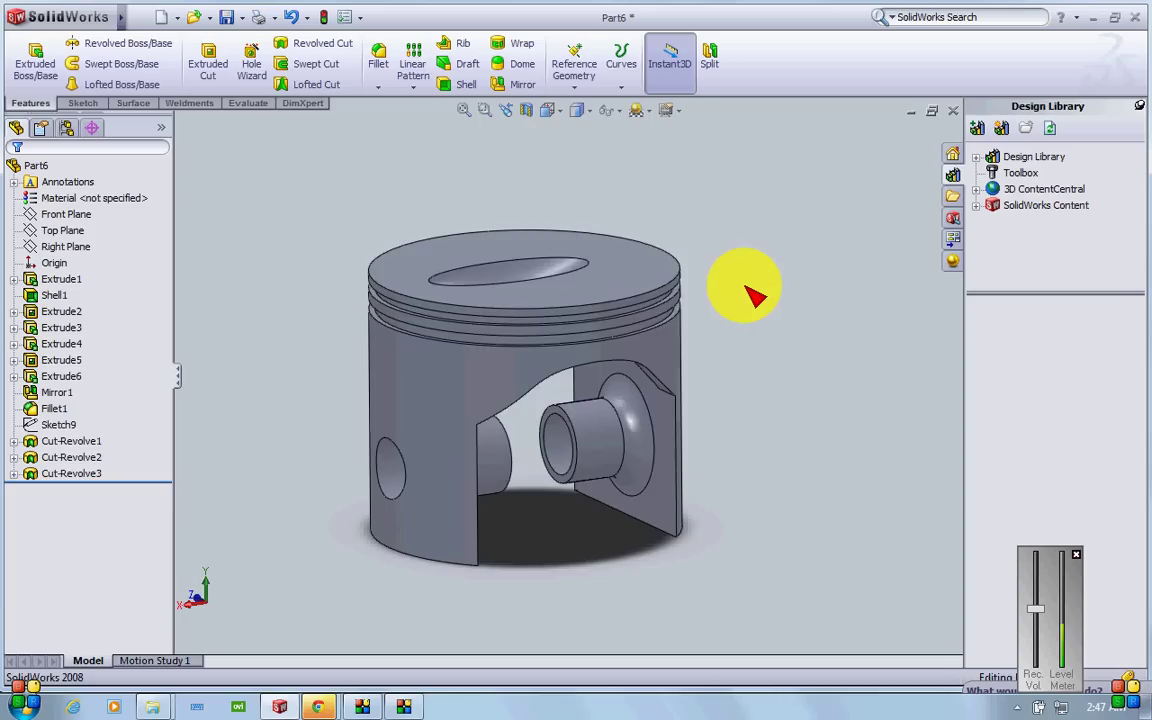
{"action": "middle_click_drag", "start_coordinate": [749, 291], "coordinate": [760, 380]}
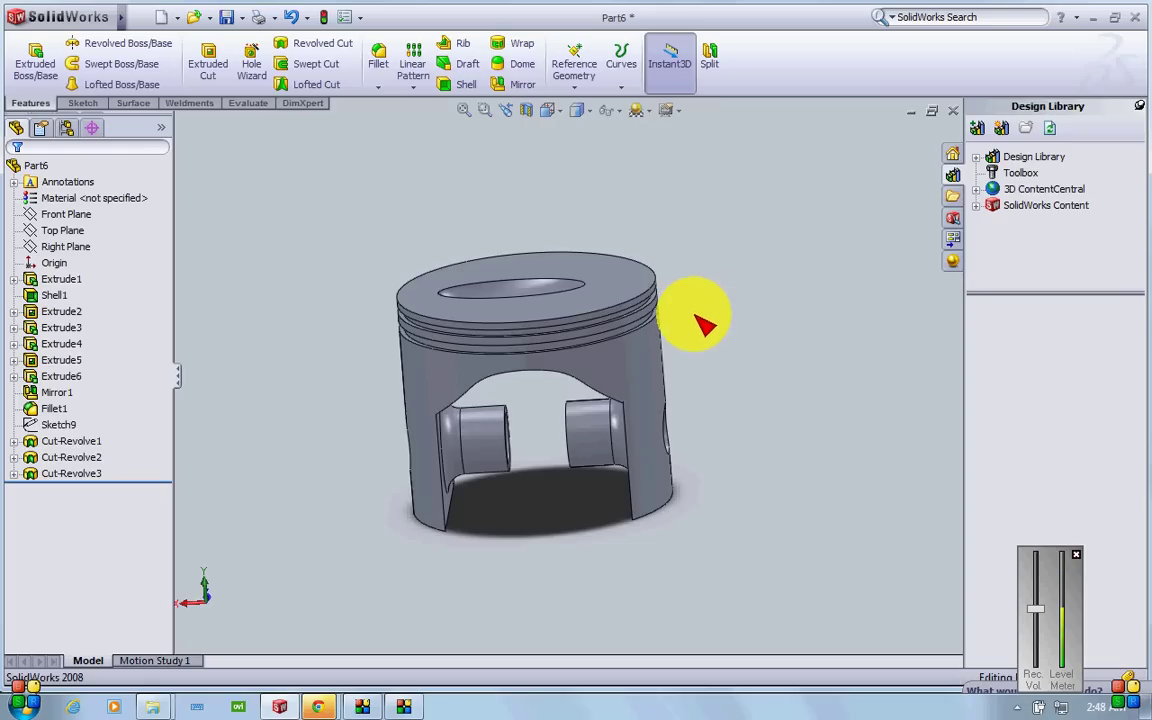
{"action": "left_click", "coordinate": [1018, 707]}
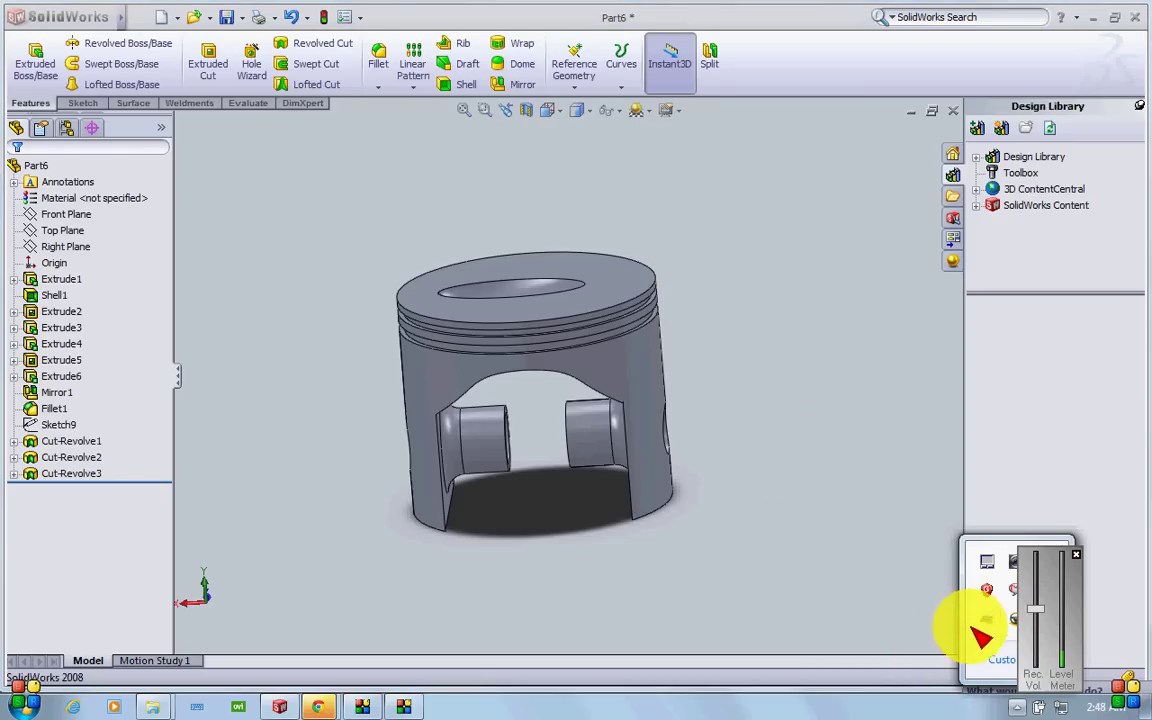